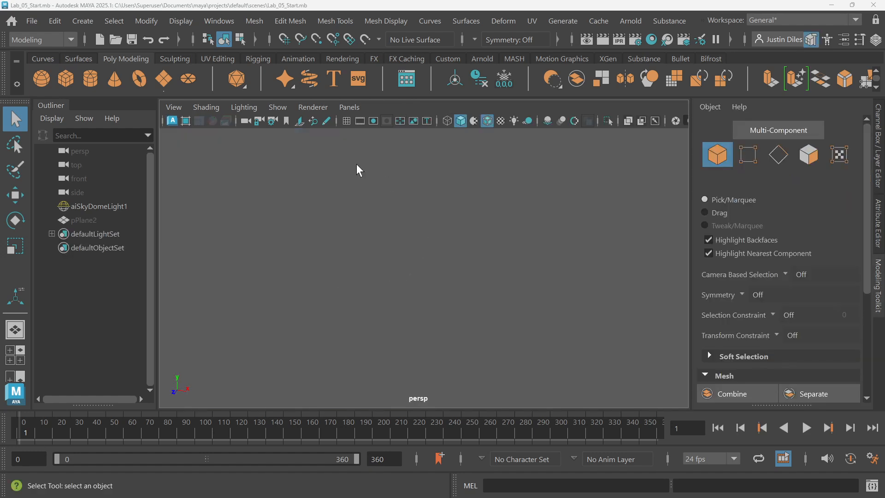
Step: Search the Plug-in Manager for "bifrost" to check whether its plug-ins are loaded, and close the manager
{"action": "left_click", "coordinate": [226, 24]}
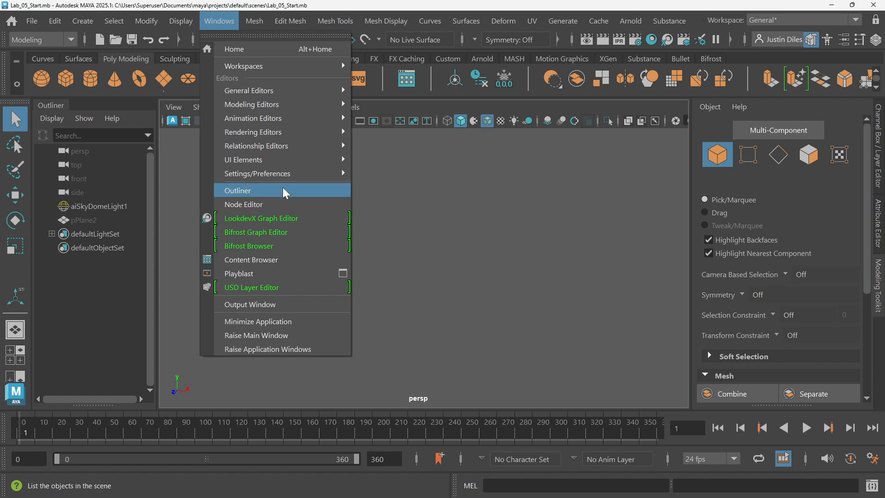
{"action": "mouse_move", "coordinate": [289, 171]}
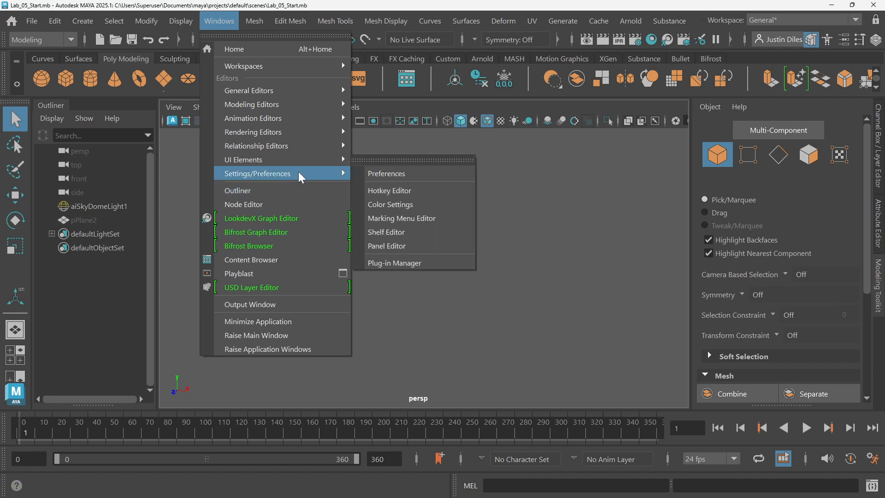
{"action": "left_click", "coordinate": [416, 265]}
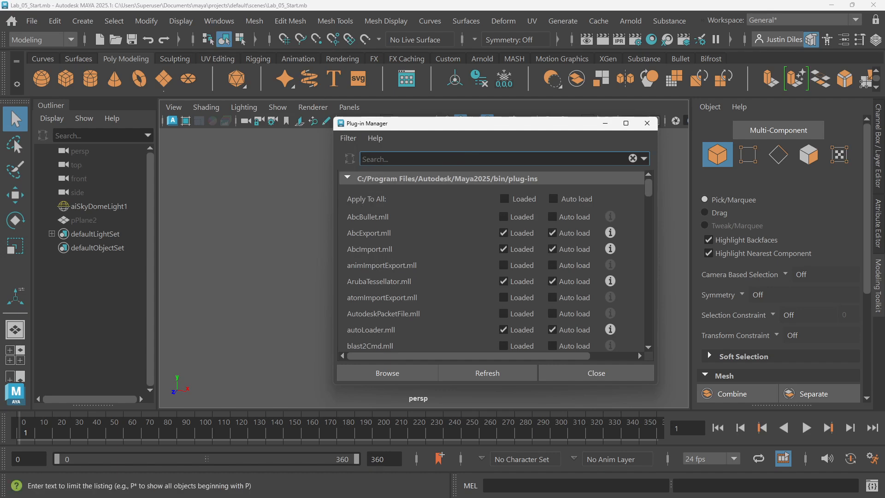
{"action": "type", "text": "bifrost"}
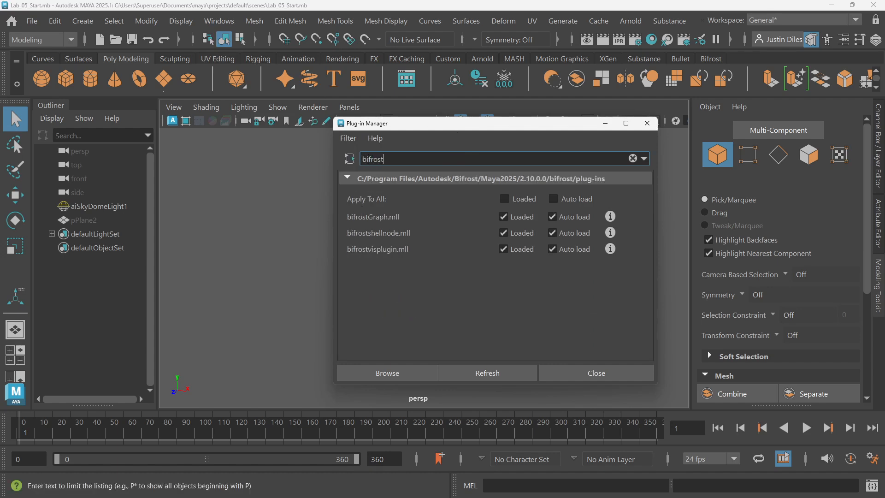
{"action": "left_click", "coordinate": [504, 199]}
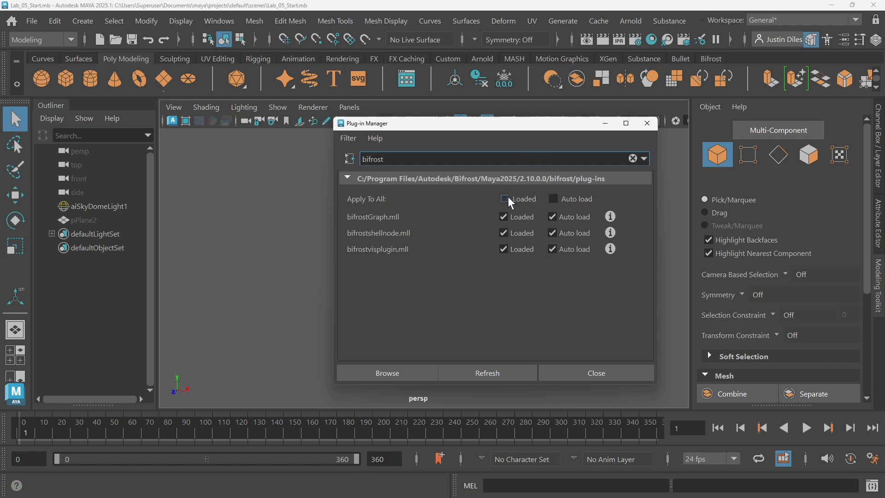
{"action": "left_click", "coordinate": [502, 371]}
{"action": "left_click", "coordinate": [593, 372]}
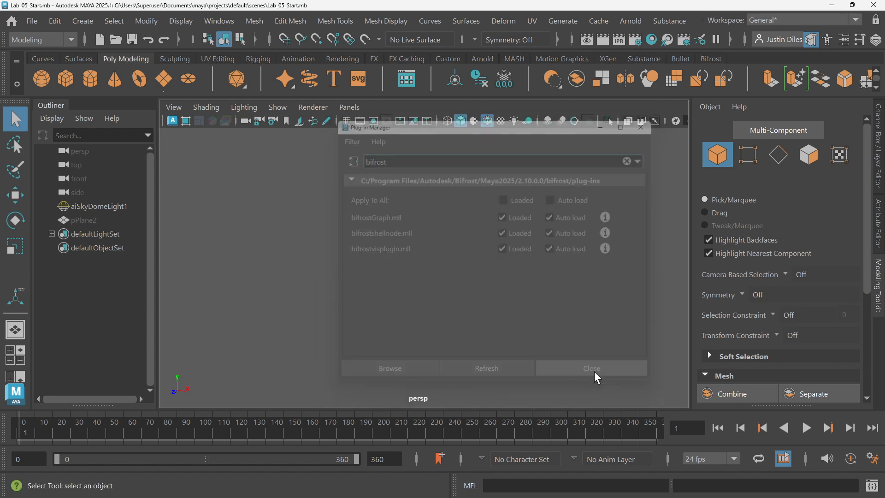
Step: Open the Bifrost Graph Editor and dock it beside the viewport as a tab grouped with the Modeling Toolkit
{"action": "left_click", "coordinate": [236, 20]}
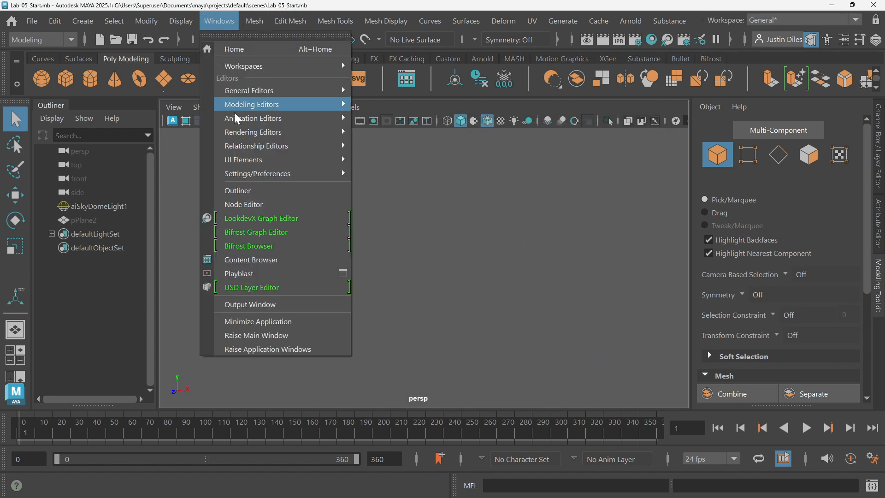
{"action": "left_click", "coordinate": [271, 235]}
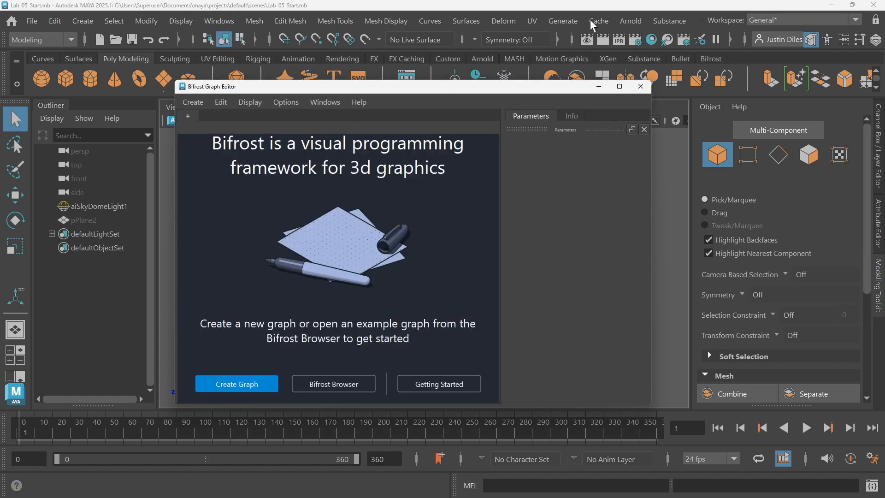
{"action": "left_click", "coordinate": [852, 5]}
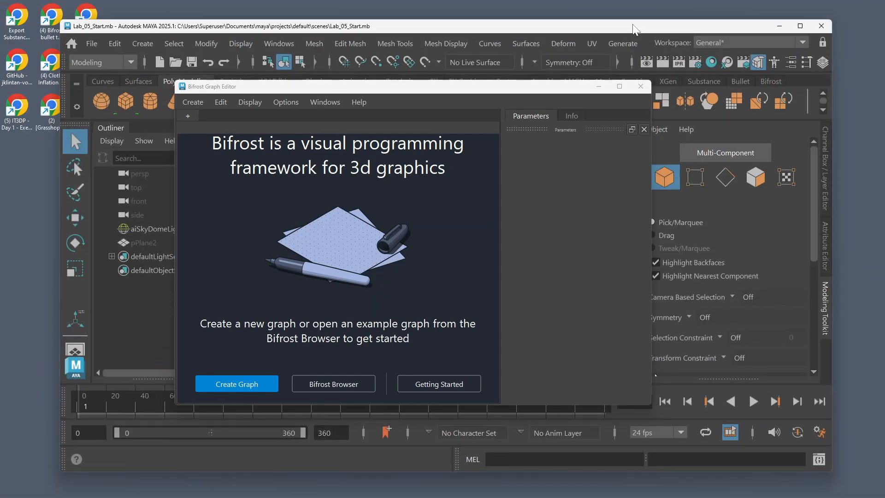
{"action": "left_click_drag", "start_coordinate": [585, 29], "coordinate": [557, 24]}
{"action": "left_click_drag", "start_coordinate": [449, 88], "coordinate": [483, 92]}
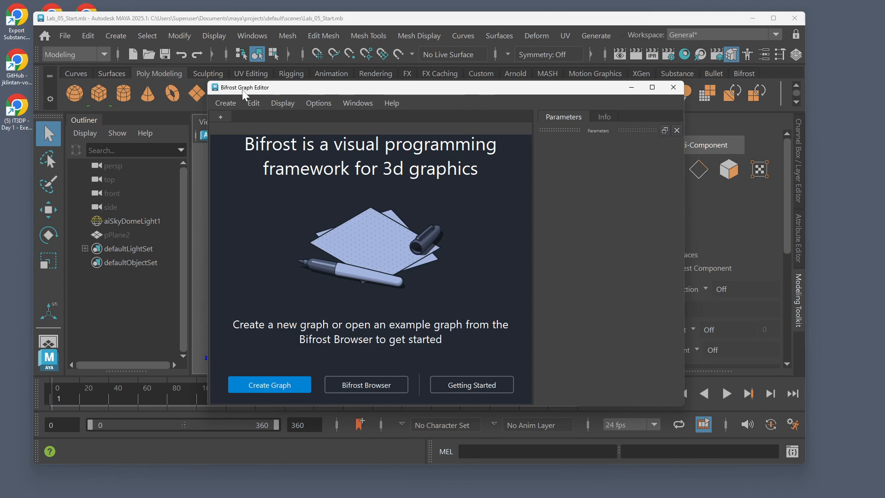
{"action": "left_click_drag", "start_coordinate": [237, 92], "coordinate": [795, 352]}
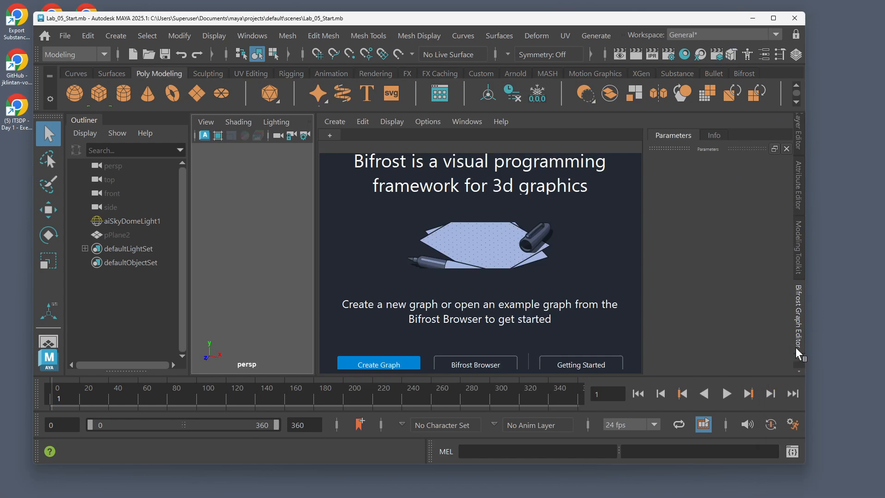
{"action": "left_click", "coordinate": [774, 18]}
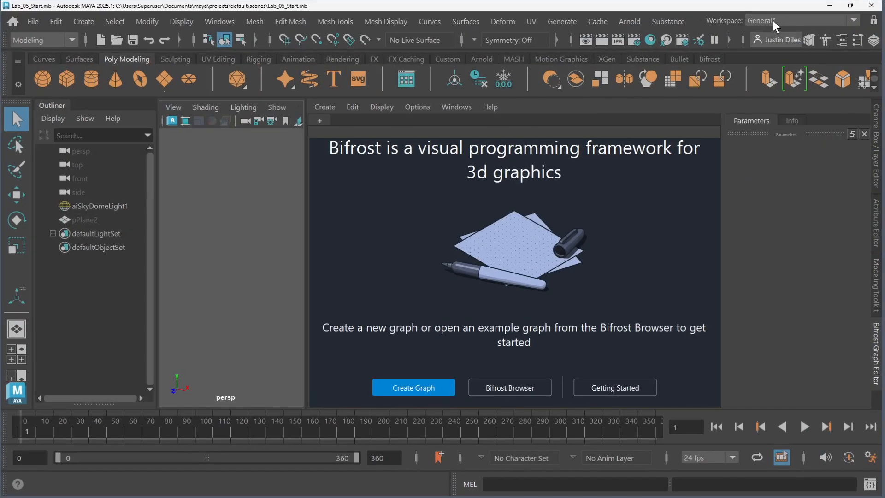
{"action": "left_click", "coordinate": [880, 336]}
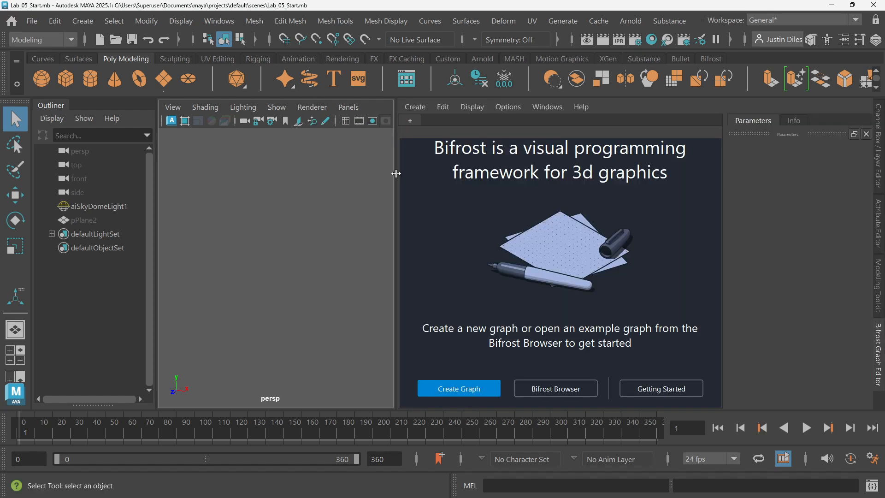
{"action": "left_click_drag", "start_coordinate": [396, 179], "coordinate": [413, 179]}
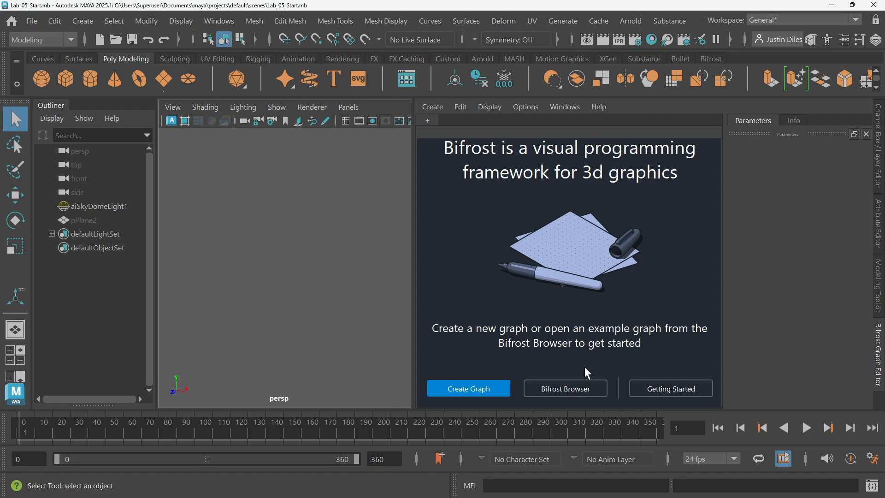
Step: Look through the Scatter Pack example graphs in the Bifrost Browser and close the browser
{"action": "left_click", "coordinate": [566, 388]}
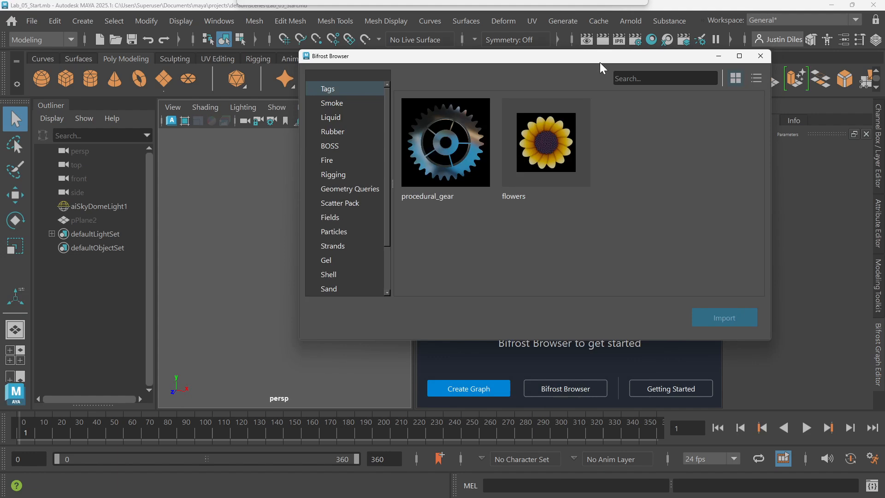
{"action": "left_click_drag", "start_coordinate": [600, 62], "coordinate": [456, 100]}
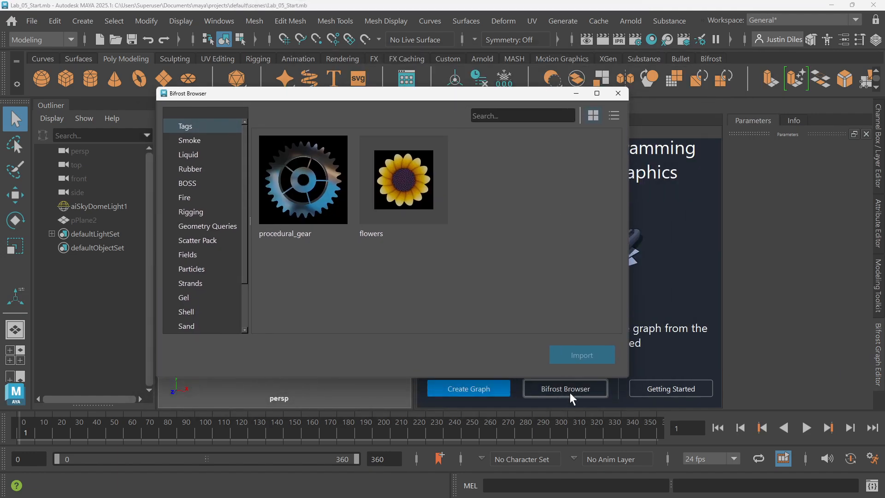
{"action": "left_click", "coordinate": [196, 241]}
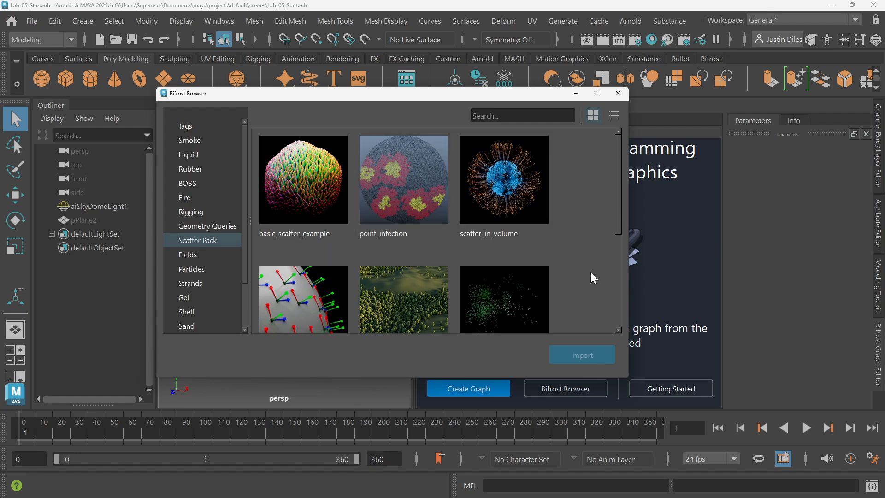
{"action": "left_click_drag", "start_coordinate": [627, 376], "coordinate": [708, 431]}
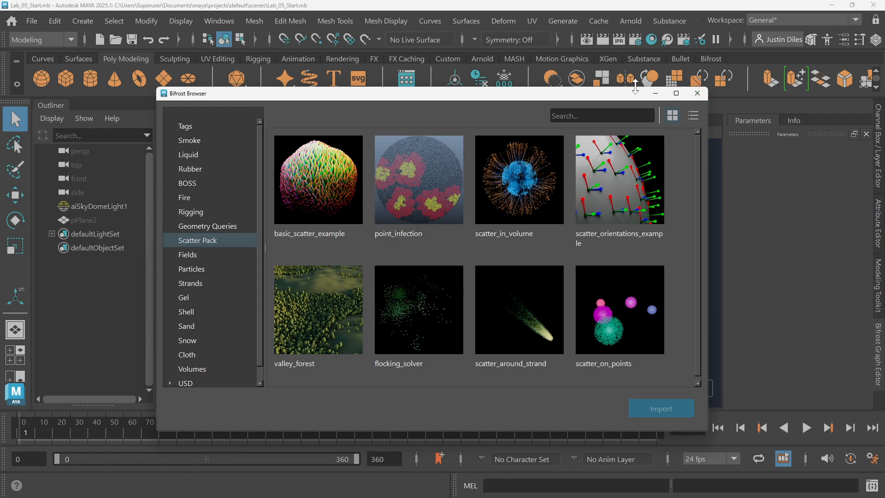
{"action": "left_click", "coordinate": [698, 93]}
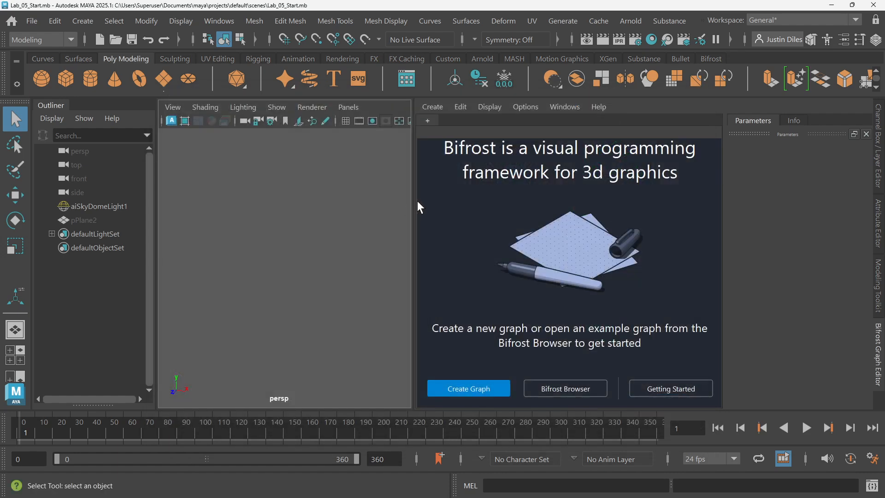
Step: Create a new Bifrost graph and bring its input and output nodes into view
{"action": "left_click", "coordinate": [466, 389]}
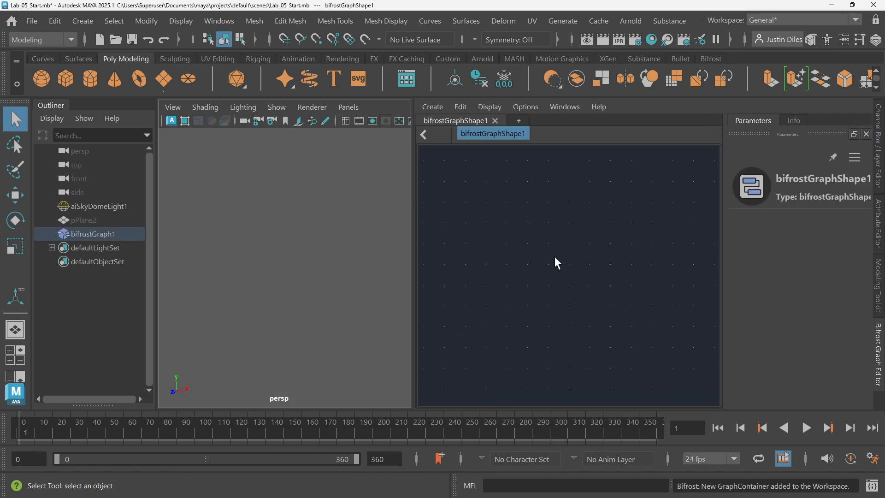
{"action": "scroll", "coordinate": [547, 262], "scroll_direction": "down", "scroll_amount": 1}
{"action": "scroll", "coordinate": [562, 249], "scroll_direction": "up", "scroll_amount": 3}
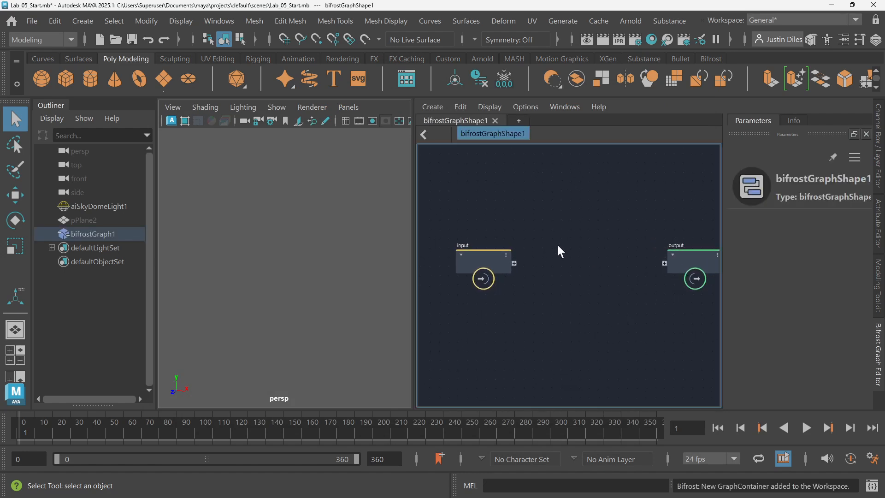
{"action": "mouse_move", "coordinate": [537, 216]}
{"action": "middle_mouse_down"}
{"action": "mouse_move", "coordinate": [496, 233]}
{"action": "mouse_move", "coordinate": [539, 209]}
{"action": "mouse_move", "coordinate": [528, 216]}
{"action": "middle_mouse_up"}
{"action": "scroll", "coordinate": [510, 217], "scroll_direction": "down", "scroll_amount": 2}
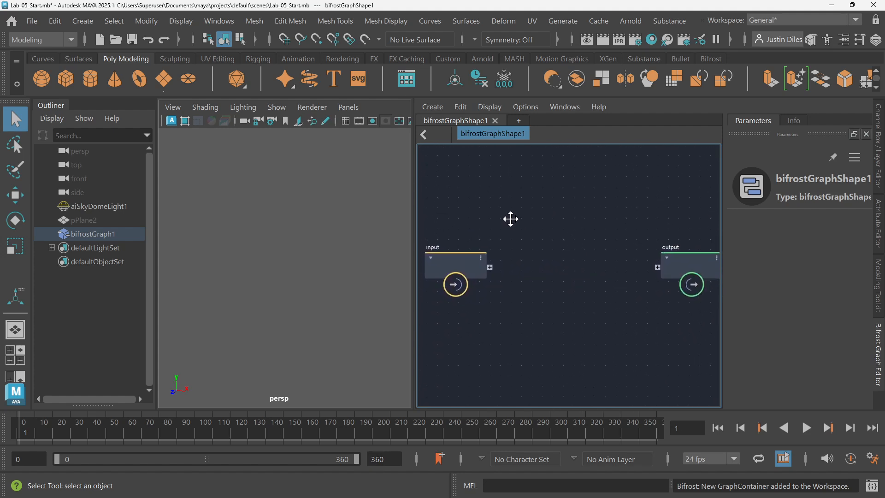
{"action": "scroll", "coordinate": [517, 219], "scroll_direction": "down", "scroll_amount": 1}
{"action": "scroll", "coordinate": [530, 220], "scroll_direction": "up", "scroll_amount": 3}
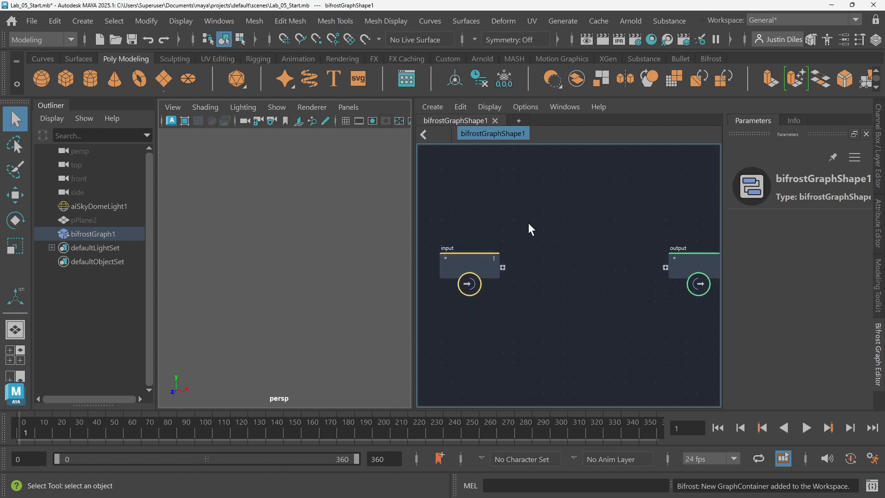
{"action": "scroll", "coordinate": [529, 223], "scroll_direction": "down", "scroll_amount": 1}
{"action": "middle_click_drag", "start_coordinate": [517, 236], "coordinate": [523, 214]}
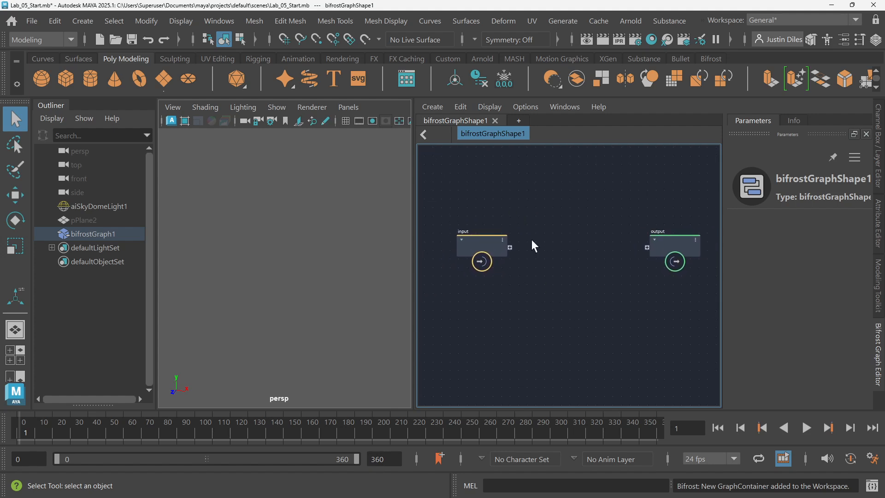
Step: Examine the graph's input node and its parameters up close, and frame the whole graph again
{"action": "left_click", "coordinate": [479, 242]}
{"action": "key", "text": "f"}
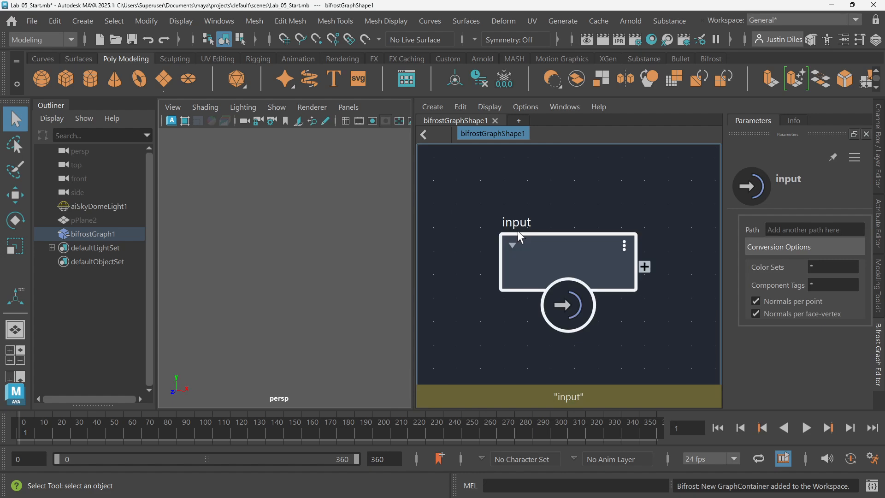
{"action": "scroll", "coordinate": [613, 212], "scroll_direction": "down", "scroll_amount": 2}
{"action": "scroll", "coordinate": [627, 206], "scroll_direction": "down", "scroll_amount": 1}
{"action": "left_click", "coordinate": [621, 206]}
{"action": "key", "text": "a"}
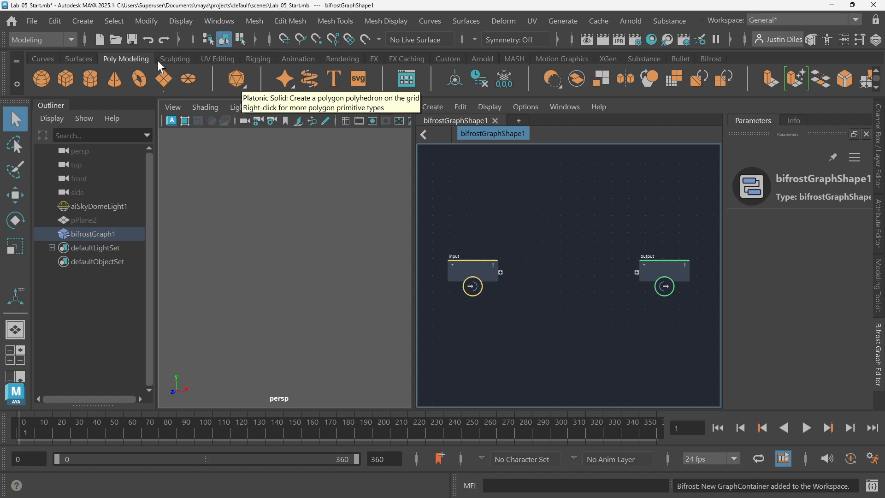
Step: Create a polygon platonic solid with the Icosahedron primitive and set its subdivisions to 0
{"action": "left_click", "coordinate": [239, 84]}
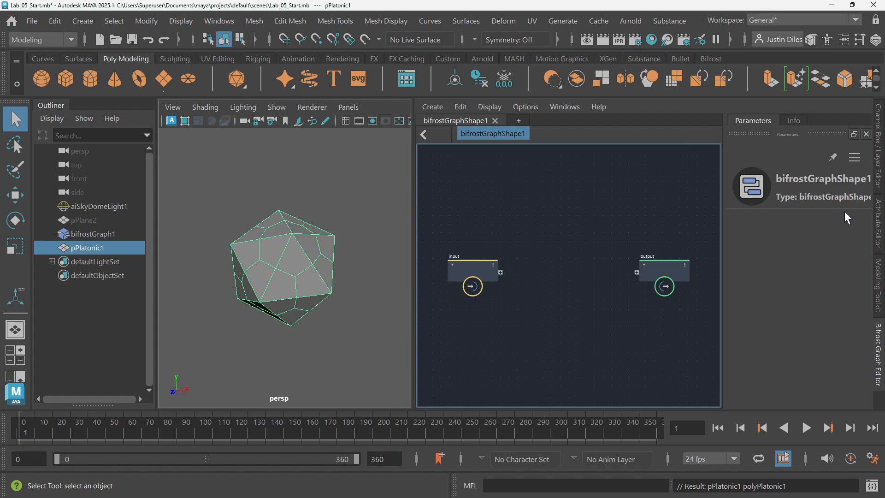
{"action": "left_click", "coordinate": [876, 225]}
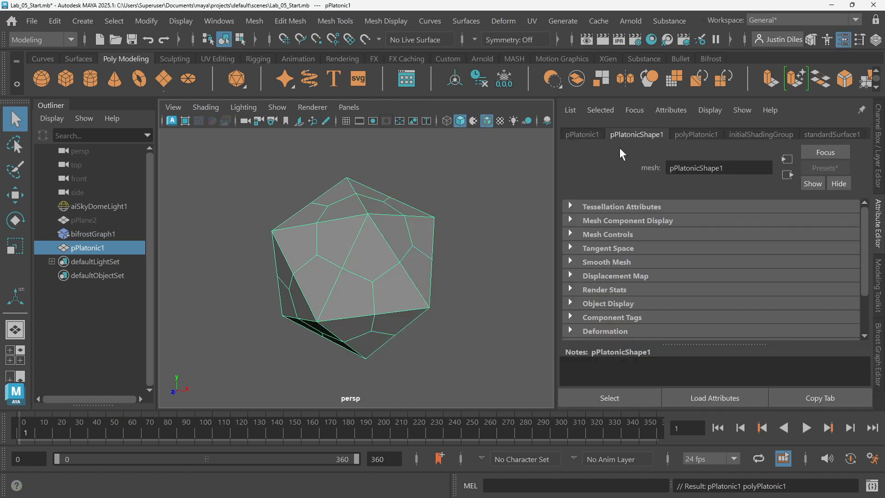
{"action": "left_click", "coordinate": [591, 134]}
{"action": "left_click", "coordinate": [635, 135]}
{"action": "left_click", "coordinate": [655, 207]}
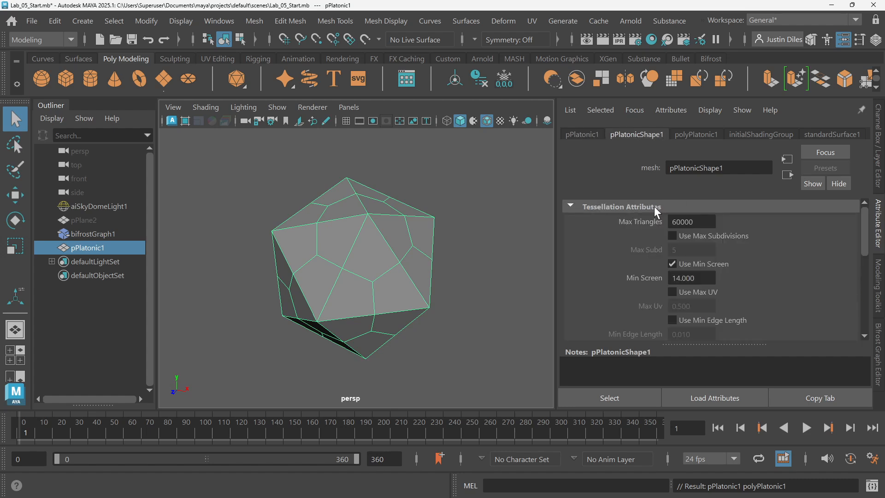
{"action": "left_click", "coordinate": [611, 206]}
{"action": "left_click", "coordinate": [690, 134]}
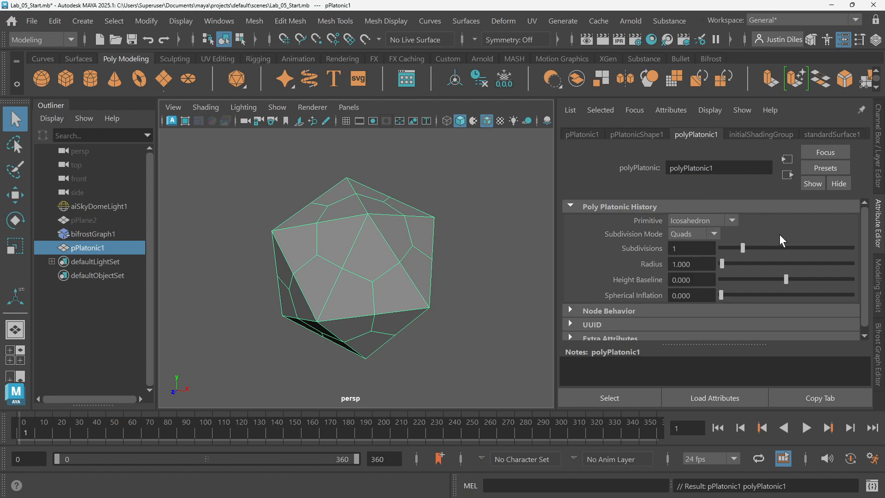
{"action": "left_click_drag", "start_coordinate": [723, 248], "coordinate": [712, 245]}
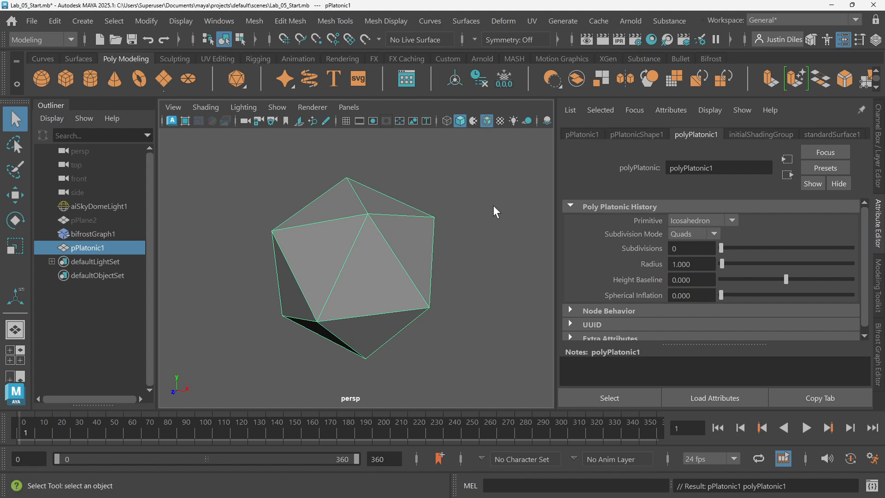
{"action": "left_click", "coordinate": [479, 201]}
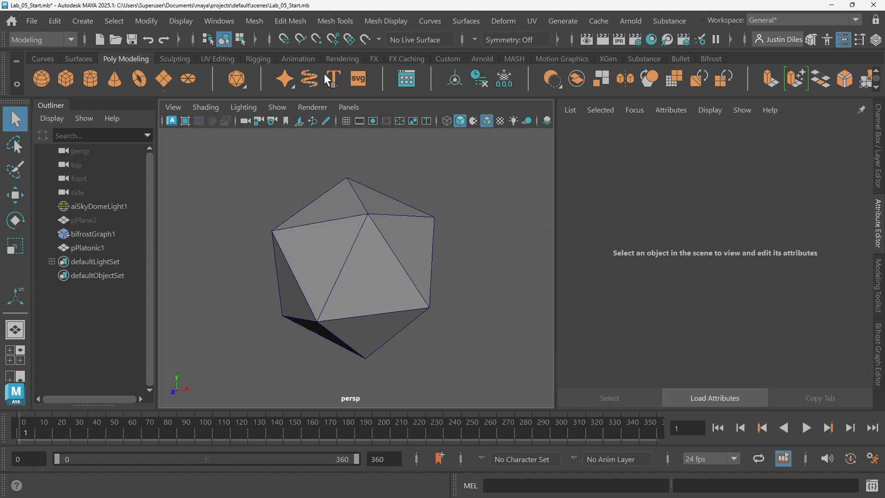
{"action": "left_click", "coordinate": [96, 248]}
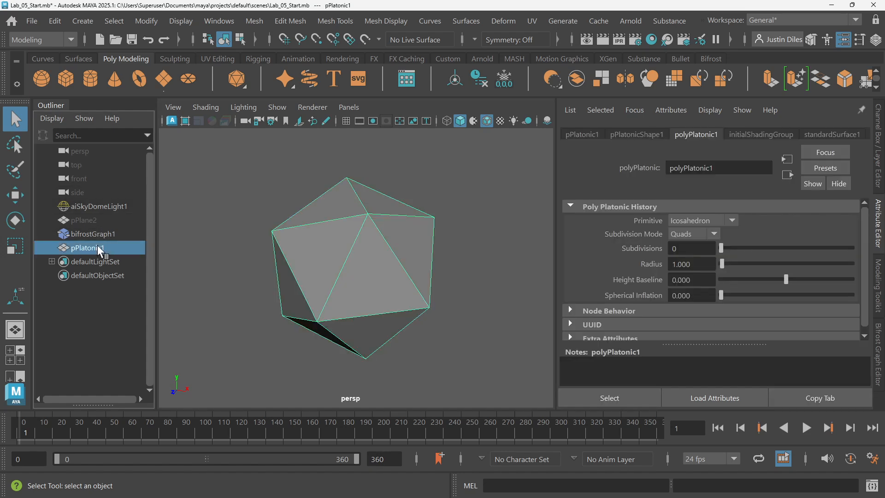
{"action": "left_click", "coordinate": [201, 136]}
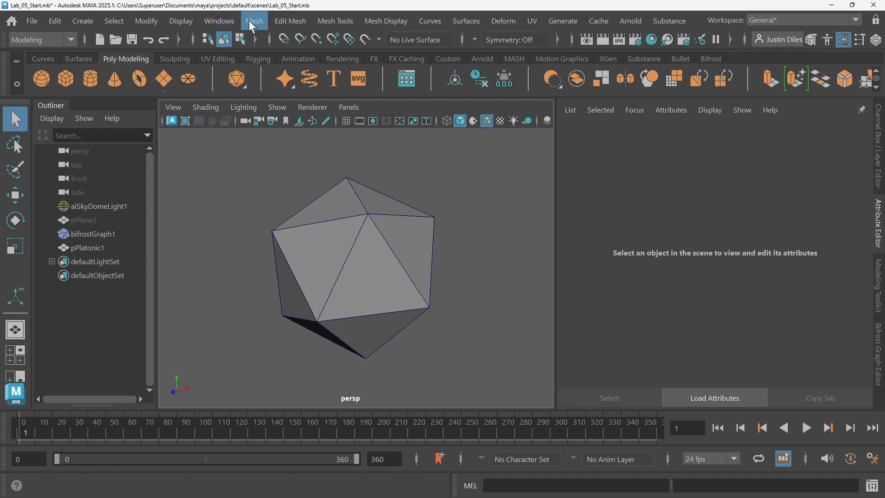
Step: Create a second polygon platonic solid with the Dodecahedron primitive and set its subdivisions to 0
{"action": "left_click", "coordinate": [238, 82]}
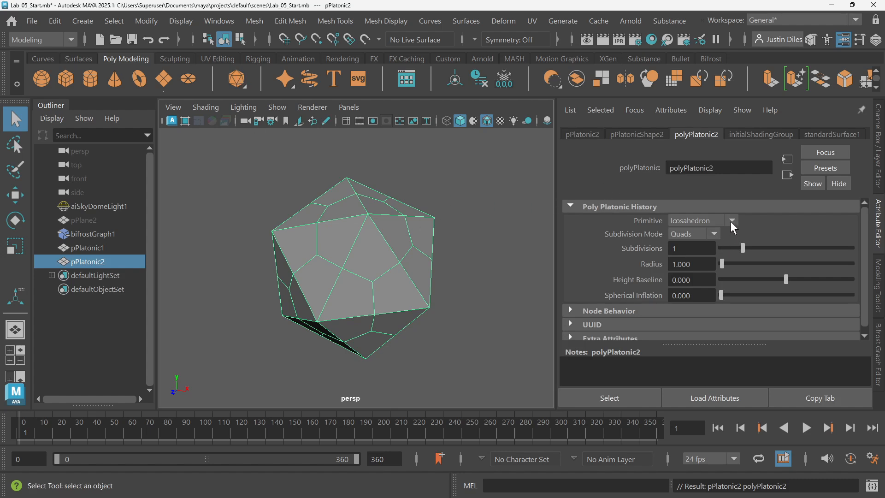
{"action": "left_click", "coordinate": [732, 221]}
{"action": "left_click", "coordinate": [710, 270]}
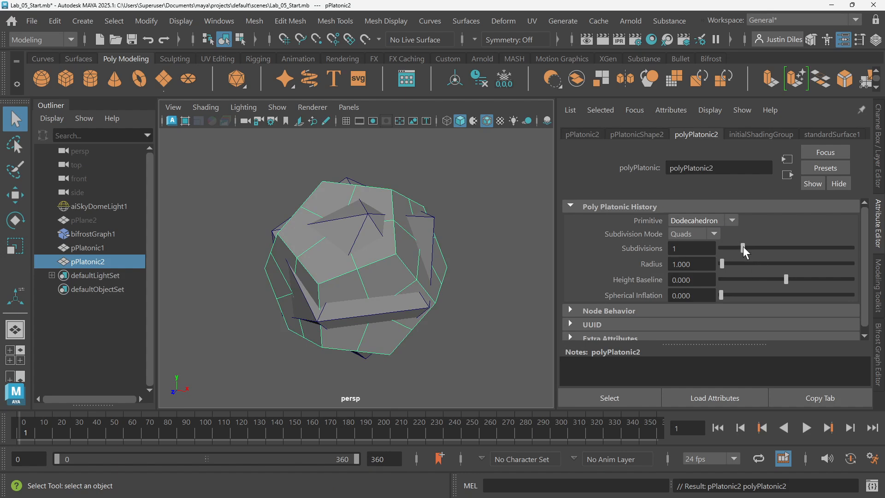
{"action": "left_click_drag", "start_coordinate": [743, 246], "coordinate": [697, 245]}
{"action": "left_click", "coordinate": [102, 251]}
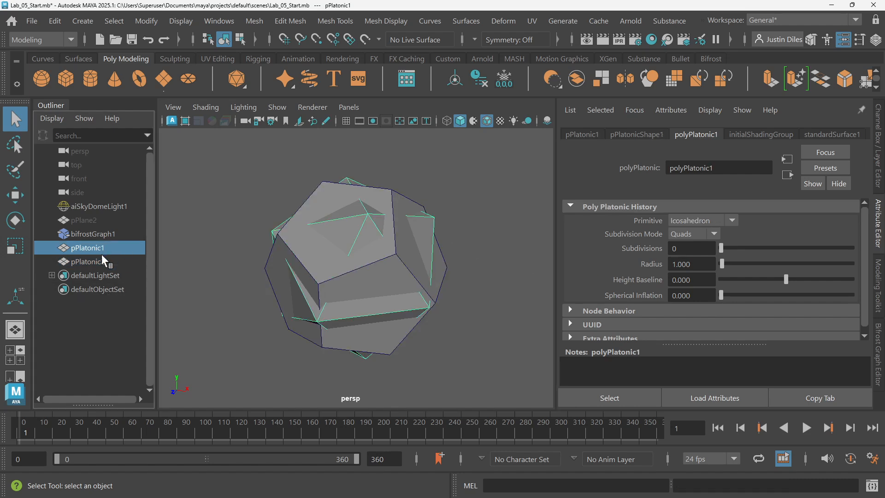
{"action": "left_click", "coordinate": [98, 261]}
{"action": "left_click", "coordinate": [100, 247]}
Step: Add the pPlatonic1 and pPlatonic2 meshes to the Bifrost graph as input nodes
{"action": "left_click", "coordinate": [879, 335]}
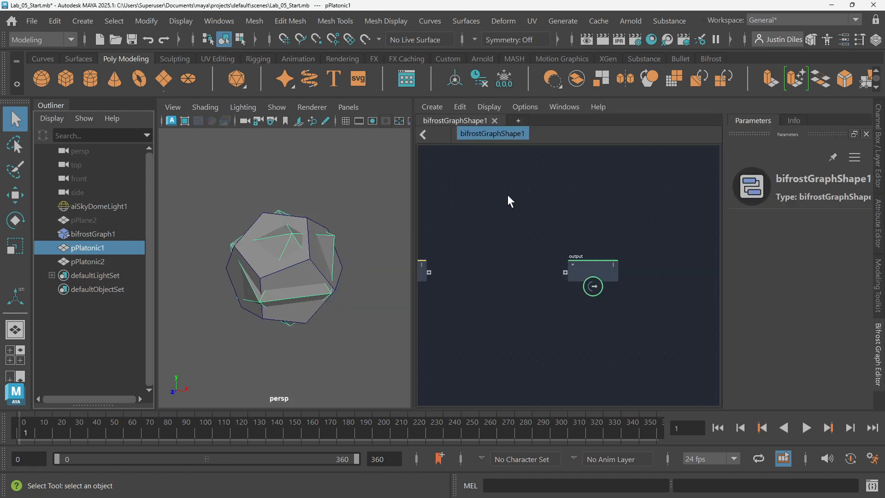
{"action": "middle_click_drag", "start_coordinate": [578, 195], "coordinate": [601, 197], "text": "alt"}
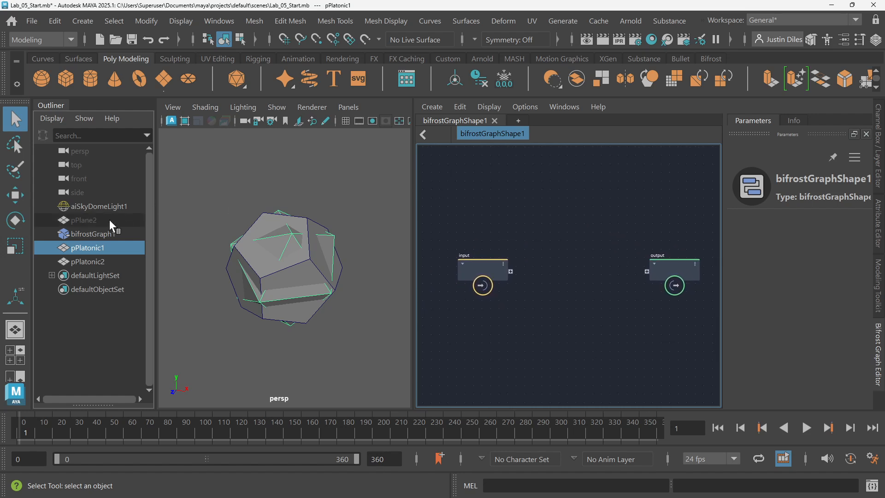
{"action": "left_click_drag", "start_coordinate": [92, 250], "coordinate": [643, 245]}
{"action": "left_click_drag", "start_coordinate": [560, 316], "coordinate": [559, 319]}
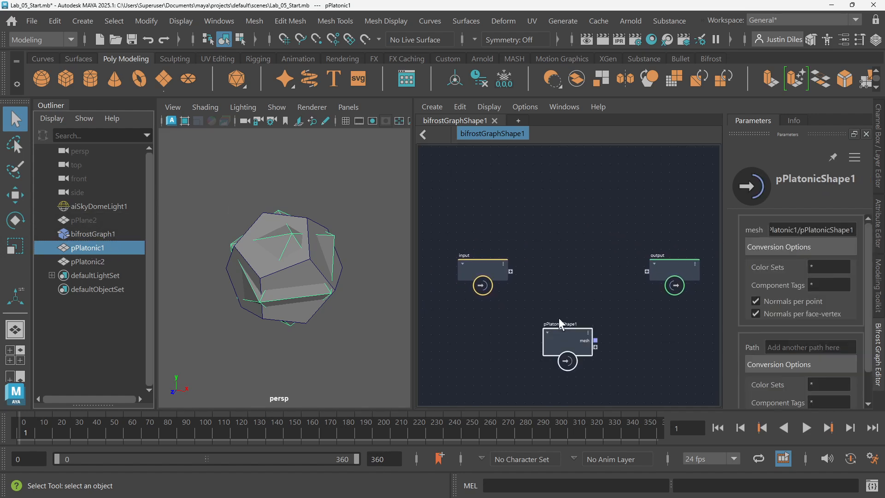
{"action": "left_click_drag", "start_coordinate": [82, 258], "coordinate": [604, 373]}
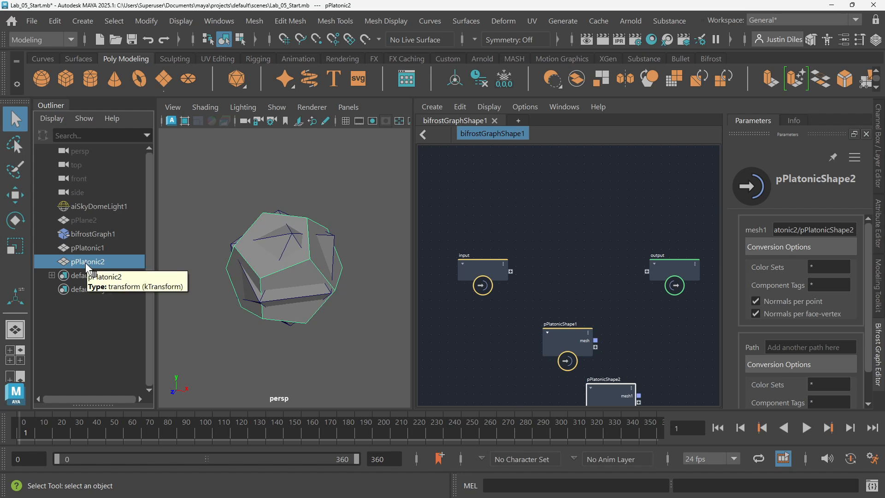
Step: Arrange the two platonic mesh nodes in the graph, with pPlatonicShape1 directly above pPlatonicShape2
{"action": "left_click_drag", "start_coordinate": [566, 332], "coordinate": [602, 325]}
{"action": "middle_click_drag", "start_coordinate": [613, 296], "coordinate": [574, 243], "text": "alt"}
{"action": "scroll", "coordinate": [579, 288], "scroll_direction": "down", "scroll_amount": 1}
{"action": "left_click_drag", "start_coordinate": [577, 334], "coordinate": [551, 333]}
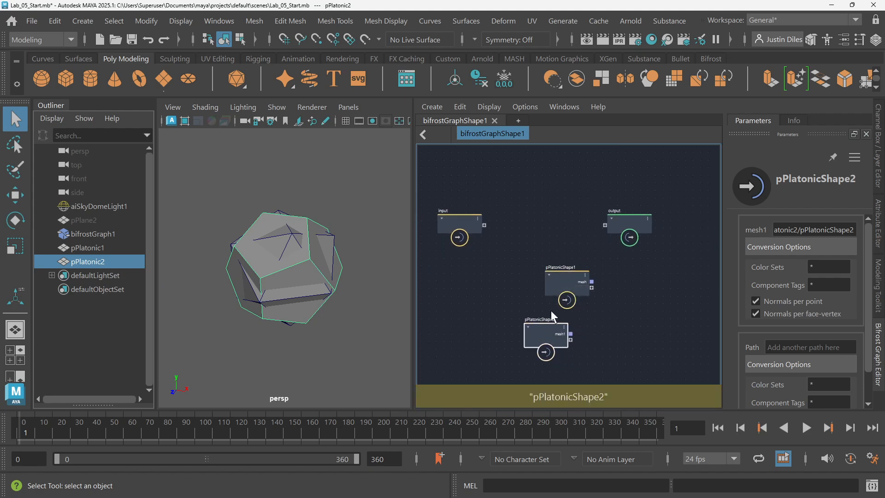
{"action": "left_click", "coordinate": [569, 276]}
{"action": "left_click_drag", "start_coordinate": [569, 276], "coordinate": [545, 283]}
{"action": "scroll", "coordinate": [628, 255], "scroll_direction": "down", "scroll_amount": 3}
{"action": "middle_click_drag", "start_coordinate": [678, 268], "coordinate": [669, 268], "text": "alt"}
{"action": "scroll", "coordinate": [597, 270], "scroll_direction": "up", "scroll_amount": 3}
Step: Delete the graph's default input node and spread the output node far apart from the two platonic mesh nodes
{"action": "left_click", "coordinate": [450, 217]}
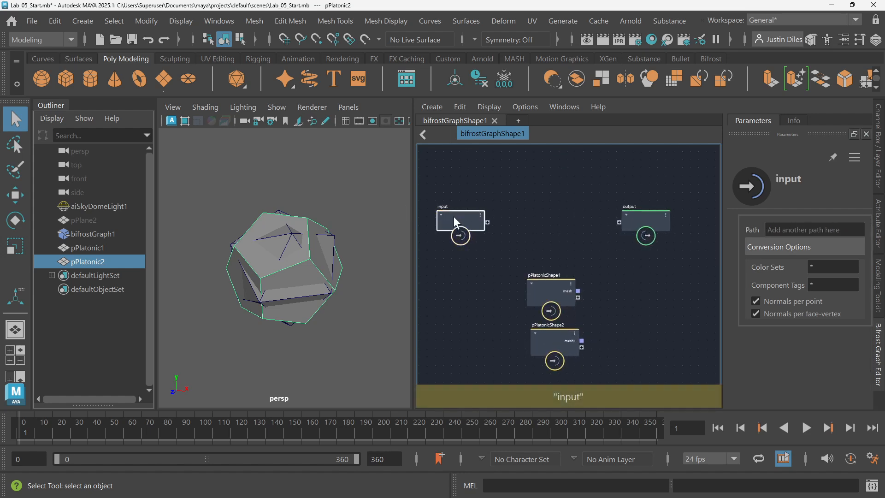
{"action": "key", "text": "Delete"}
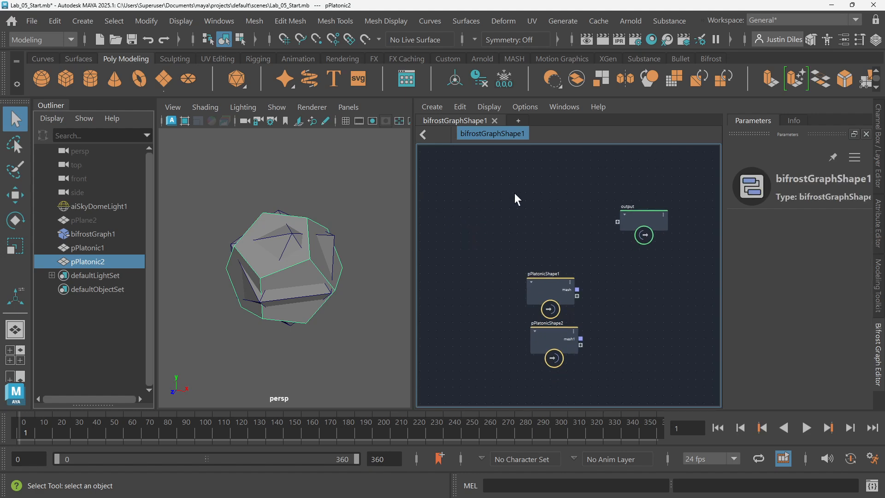
{"action": "scroll", "coordinate": [476, 231], "scroll_direction": "down", "scroll_amount": 2}
{"action": "left_click", "coordinate": [563, 255]}
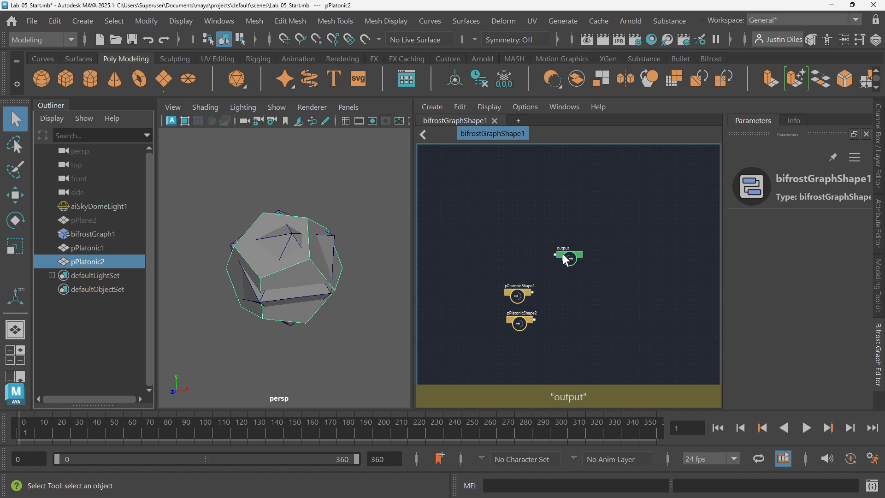
{"action": "left_click_drag", "start_coordinate": [563, 253], "coordinate": [502, 331]}
{"action": "left_click", "coordinate": [493, 284]}
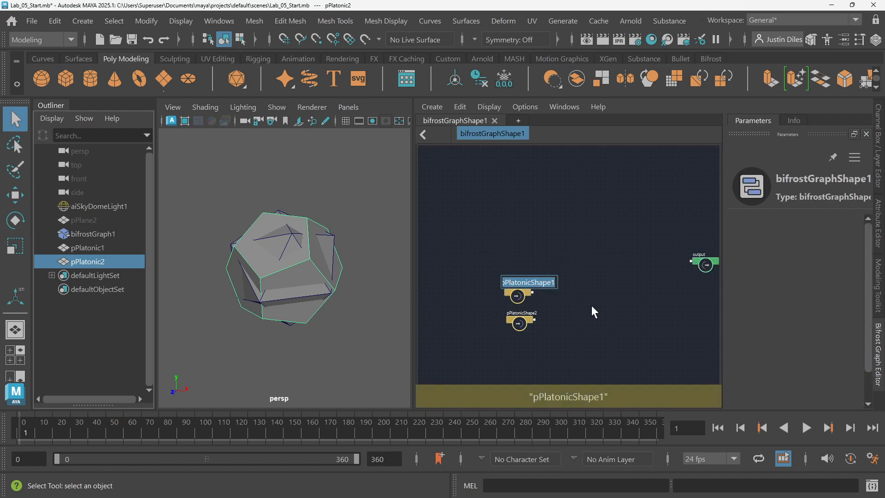
{"action": "left_click_drag", "start_coordinate": [535, 267], "coordinate": [477, 301]}
{"action": "left_click", "coordinate": [485, 263]}
{"action": "scroll", "coordinate": [427, 290], "scroll_direction": "up", "scroll_amount": 1}
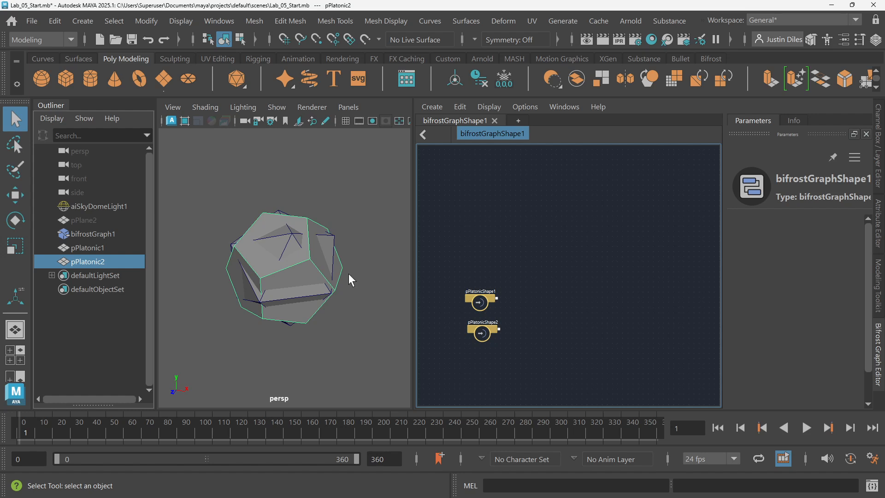
Step: Create a third polygon platonic solid with the Dodecahedron primitive and set its subdivisions to 3
{"action": "scroll", "coordinate": [349, 273], "scroll_direction": "down", "scroll_amount": 5}
{"action": "scroll", "coordinate": [296, 266], "scroll_direction": "up", "scroll_amount": 2}
{"action": "scroll", "coordinate": [297, 272], "scroll_direction": "up", "scroll_amount": 3}
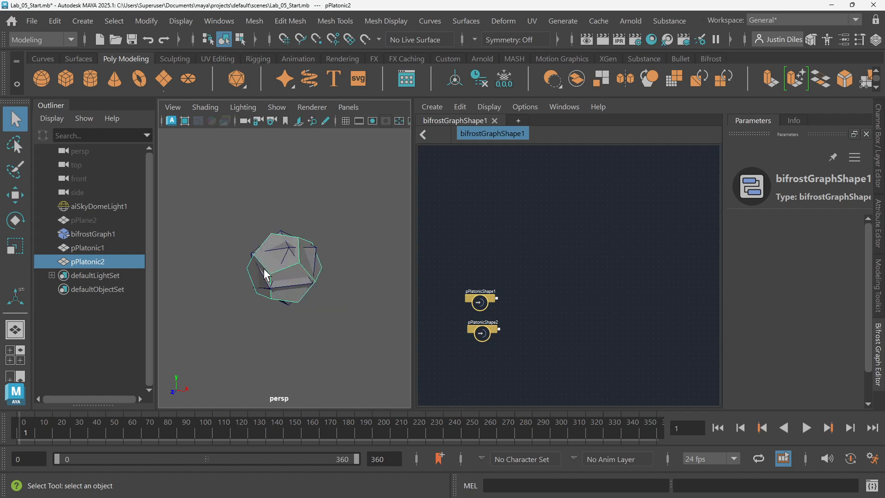
{"action": "scroll", "coordinate": [353, 237], "scroll_direction": "down", "scroll_amount": 3}
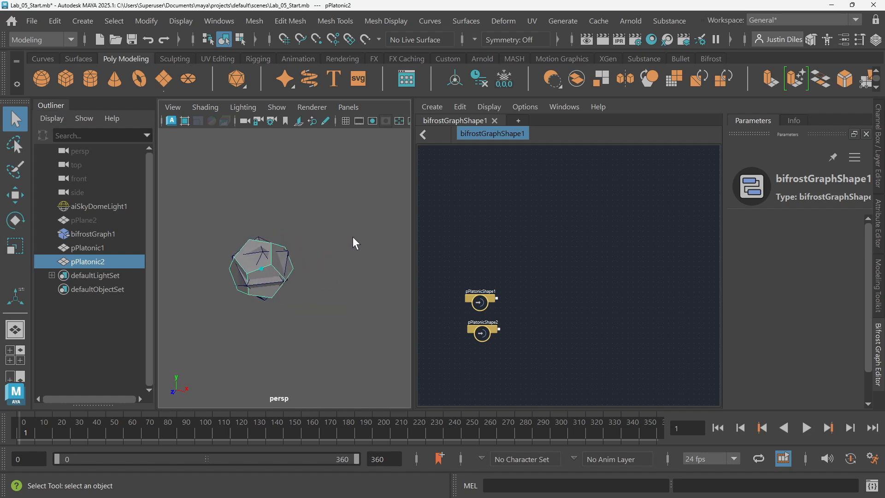
{"action": "left_click", "coordinate": [331, 231]}
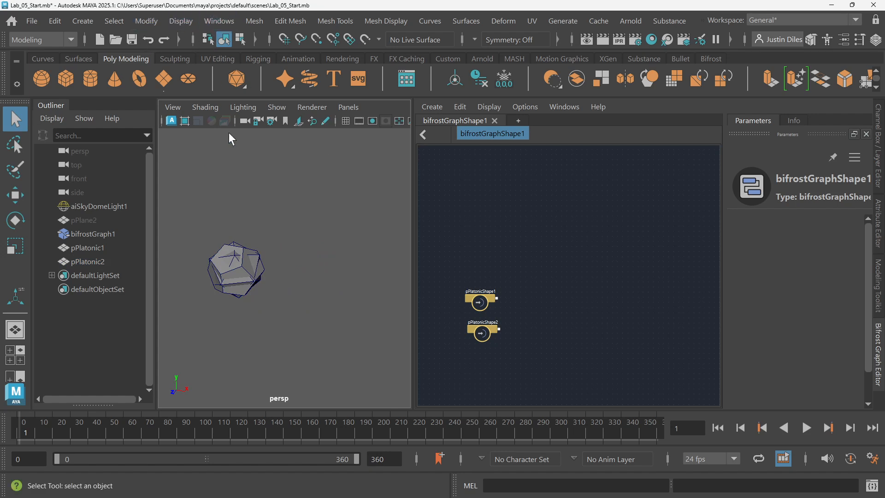
{"action": "left_click", "coordinate": [237, 79]}
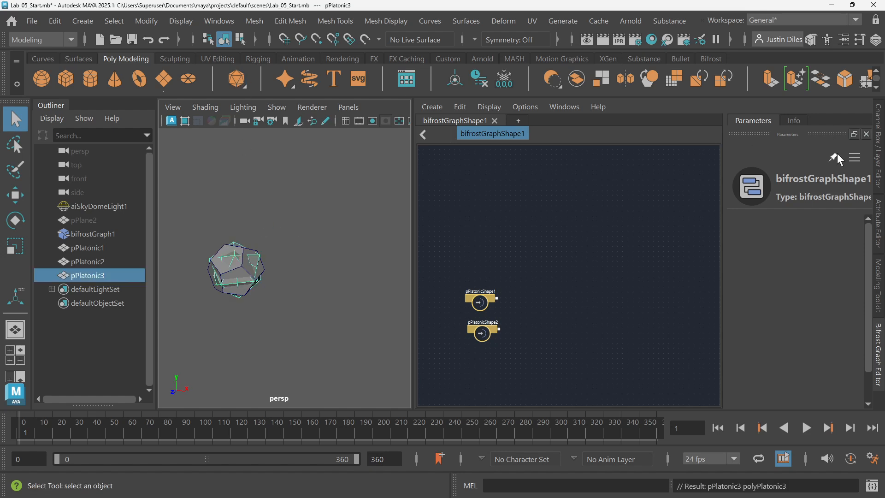
{"action": "left_click", "coordinate": [878, 224]}
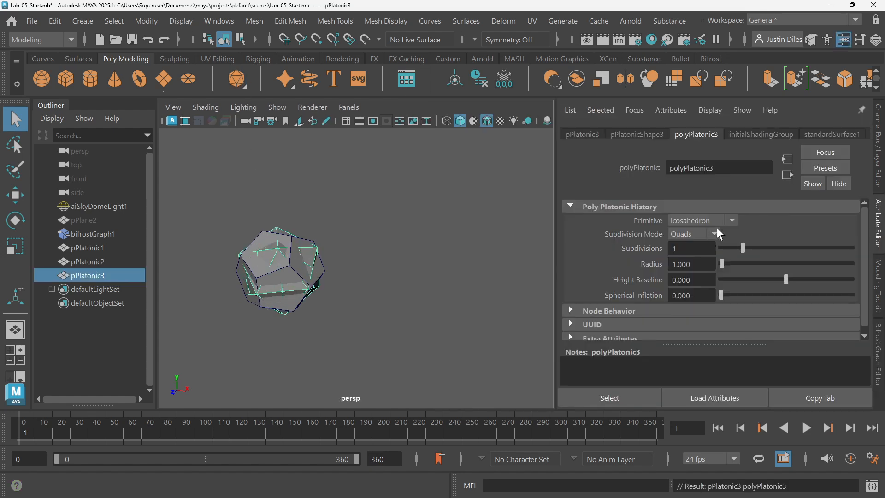
{"action": "left_click", "coordinate": [729, 220]}
{"action": "left_click", "coordinate": [691, 273]}
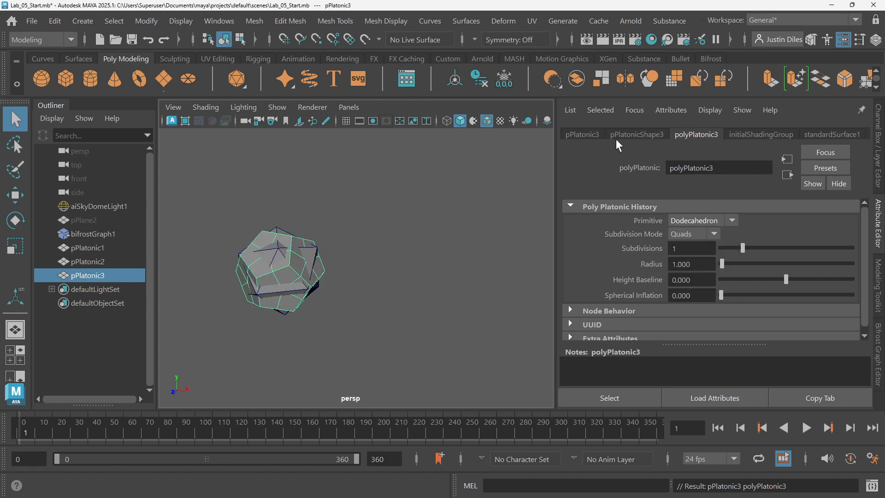
{"action": "left_click", "coordinate": [766, 248]}
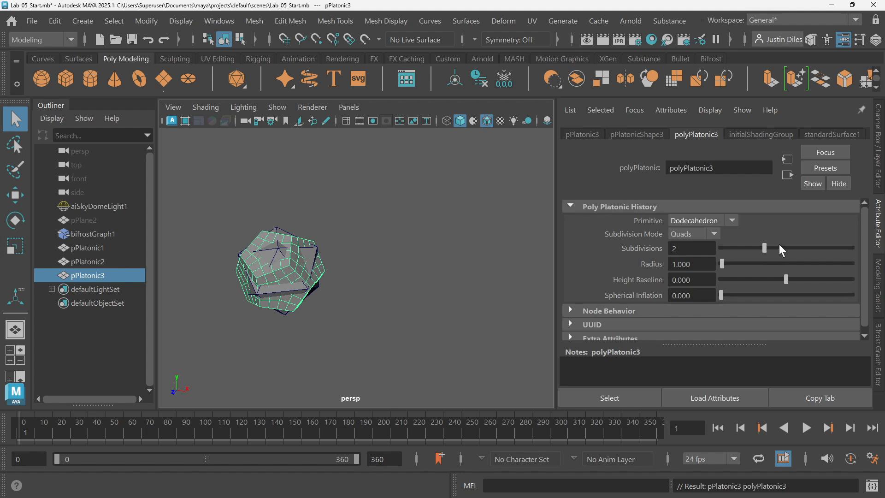
{"action": "left_click", "coordinate": [779, 249]}
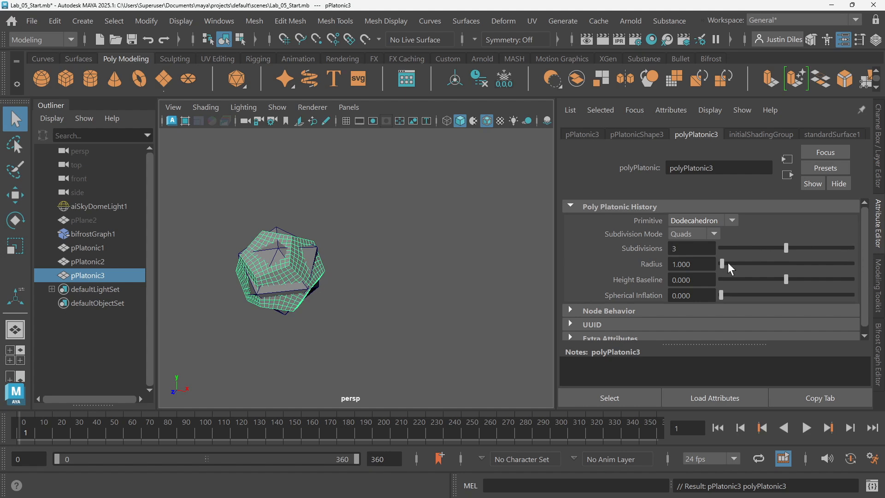
Step: Set the third platonic solid's radius to 14 and frame it in the viewport
{"action": "left_click_drag", "start_coordinate": [696, 264], "coordinate": [618, 261]}
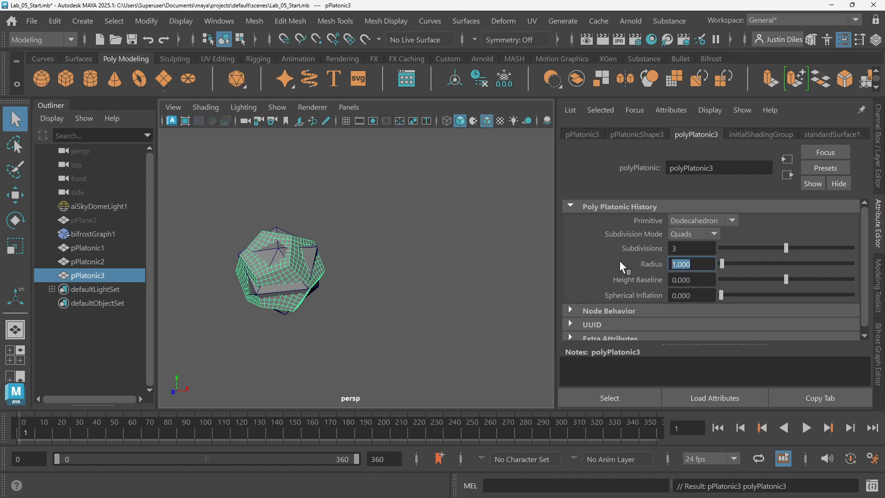
{"action": "type", "text": "14"}
{"action": "key", "text": "Return"}
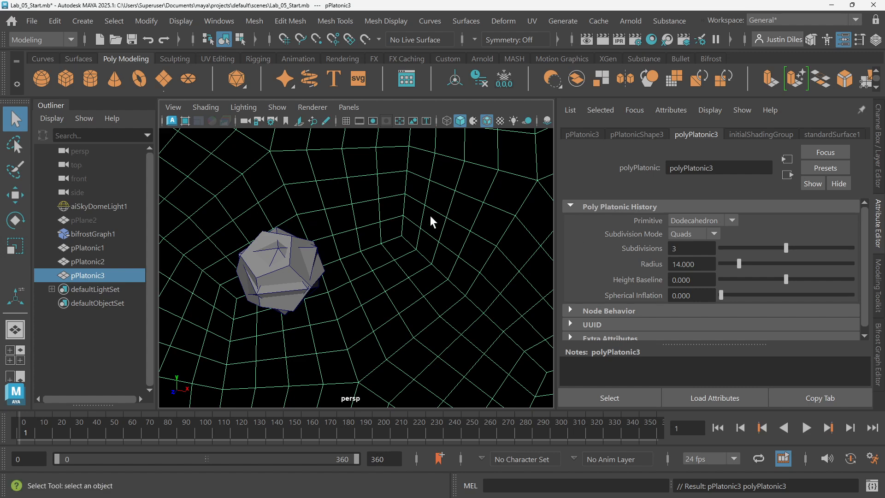
{"action": "key", "text": "f"}
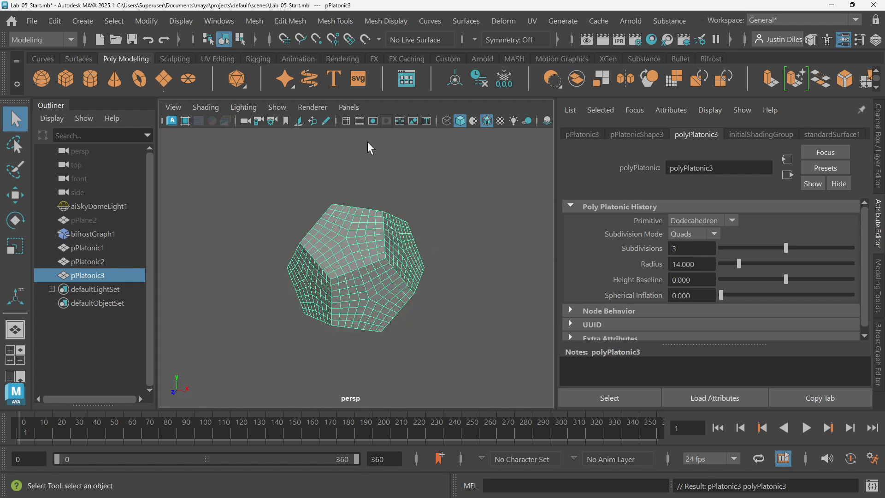
Step: Move the large dodecahedron about 19.7 cm along the X axis, clear of the two small solids
{"action": "left_click", "coordinate": [96, 249]}
{"action": "left_click", "coordinate": [96, 255], "text": "shift"}
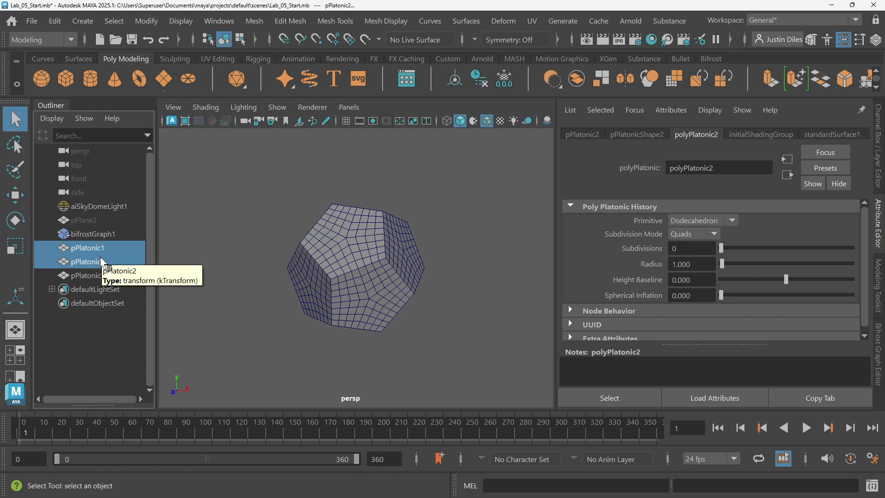
{"action": "left_click", "coordinate": [284, 186]}
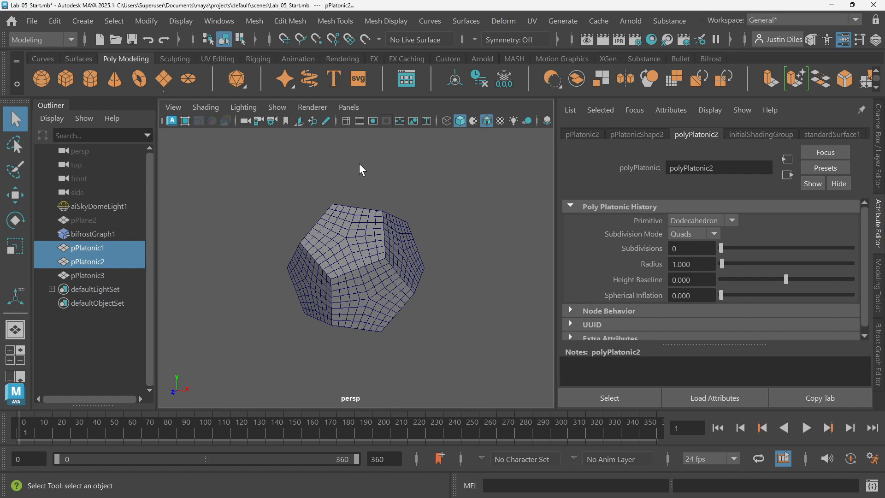
{"action": "left_click", "coordinate": [360, 257]}
{"action": "key", "text": "w"}
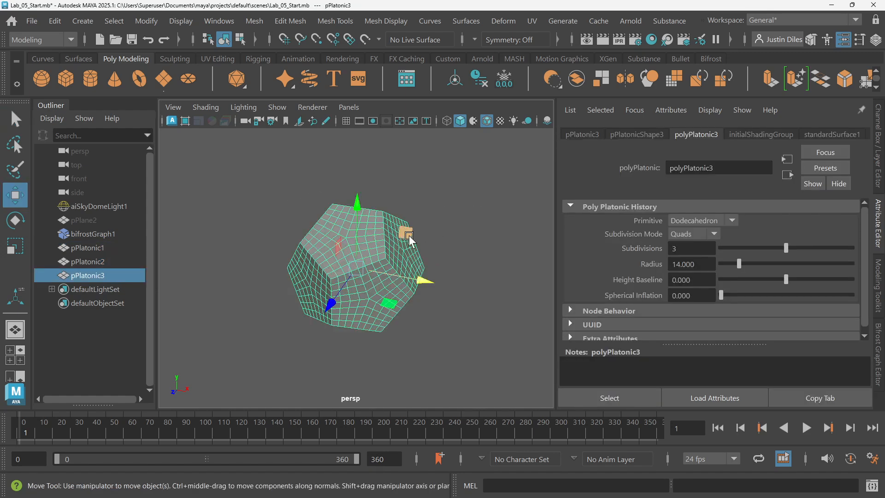
{"action": "left_click_drag", "start_coordinate": [421, 296], "coordinate": [529, 325]}
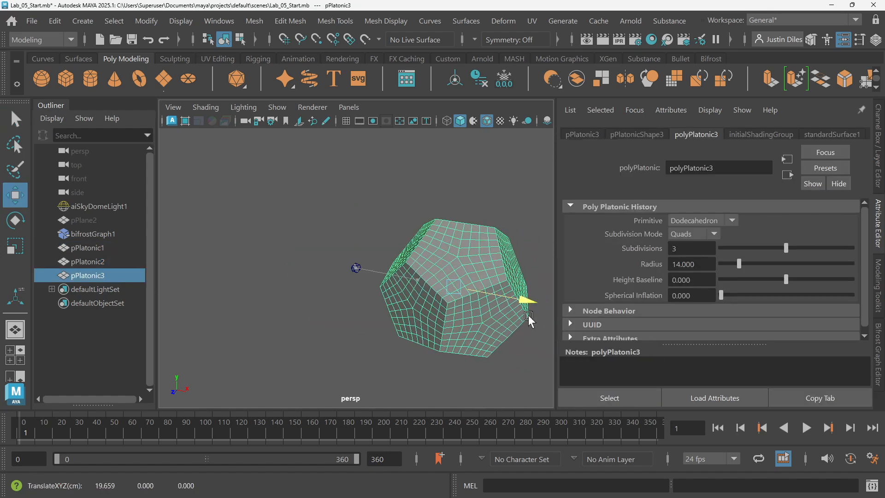
Step: Smooth the large dodecahedron's mesh with 1 division and deselect it
{"action": "left_click", "coordinate": [878, 302]}
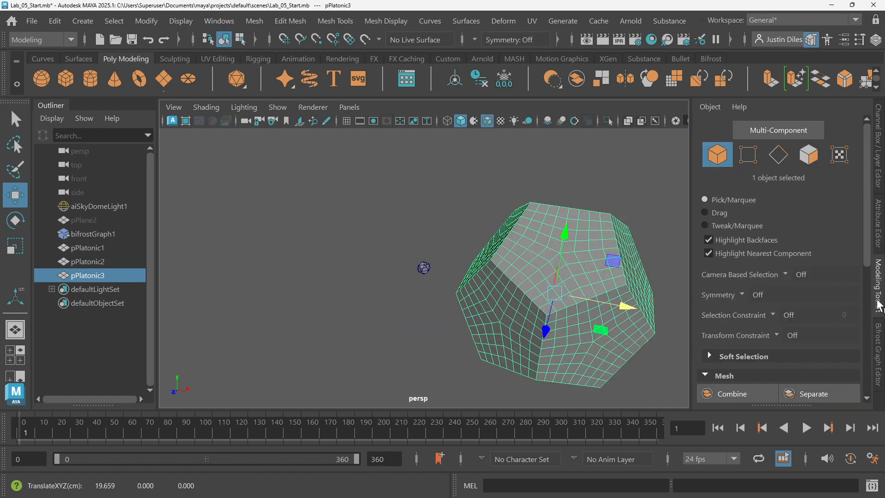
{"action": "scroll", "coordinate": [756, 300], "scroll_direction": "down", "scroll_amount": 4}
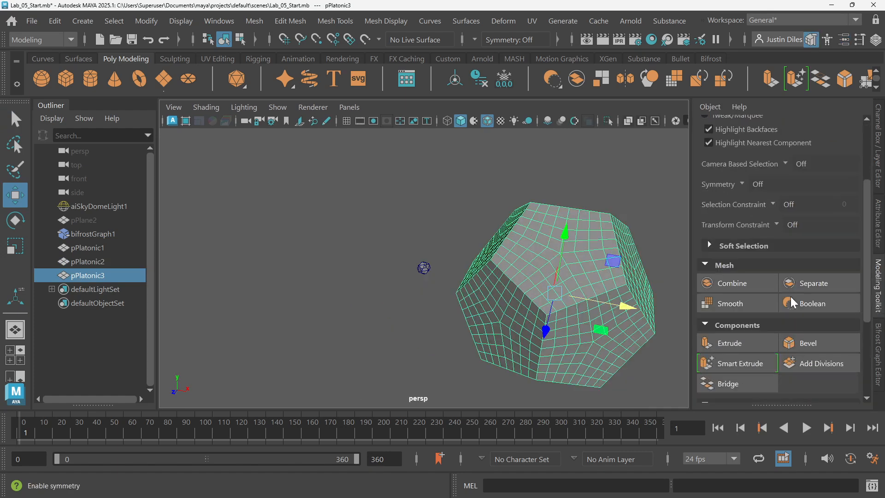
{"action": "left_click", "coordinate": [744, 304]}
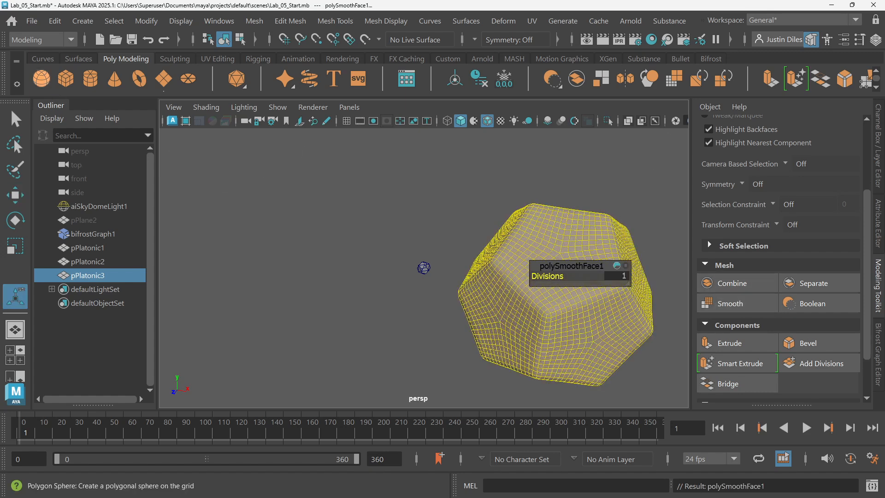
{"action": "left_click", "coordinate": [15, 117]}
{"action": "left_click", "coordinate": [407, 165]}
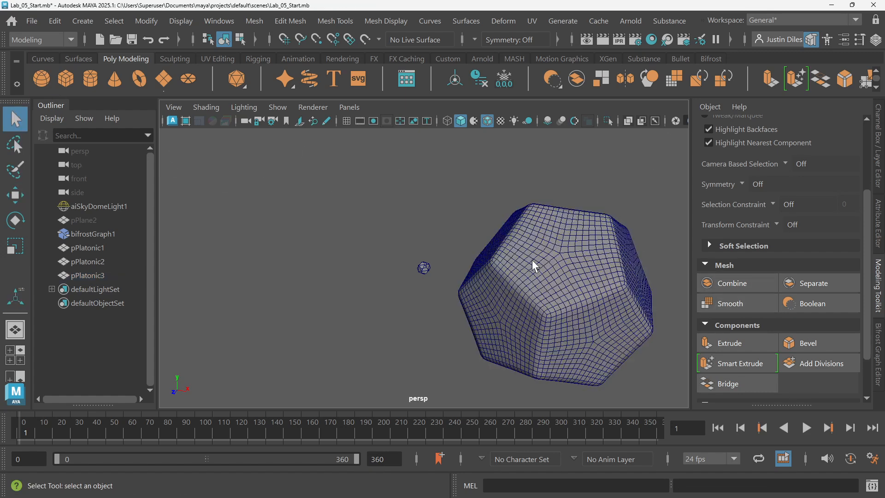
Step: Freeze the transformations of the smoothed large dodecahedron and clear the selection
{"action": "left_click", "coordinate": [532, 259]}
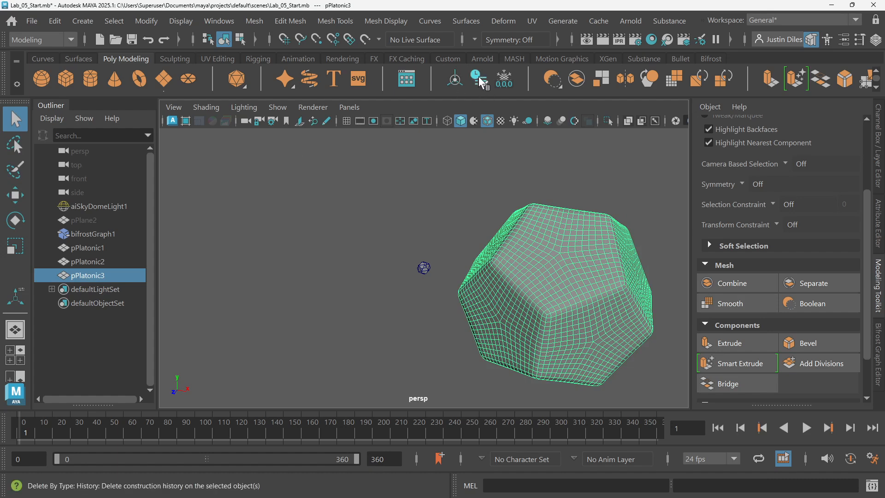
{"action": "left_click", "coordinate": [504, 78]}
{"action": "left_click", "coordinate": [504, 147]}
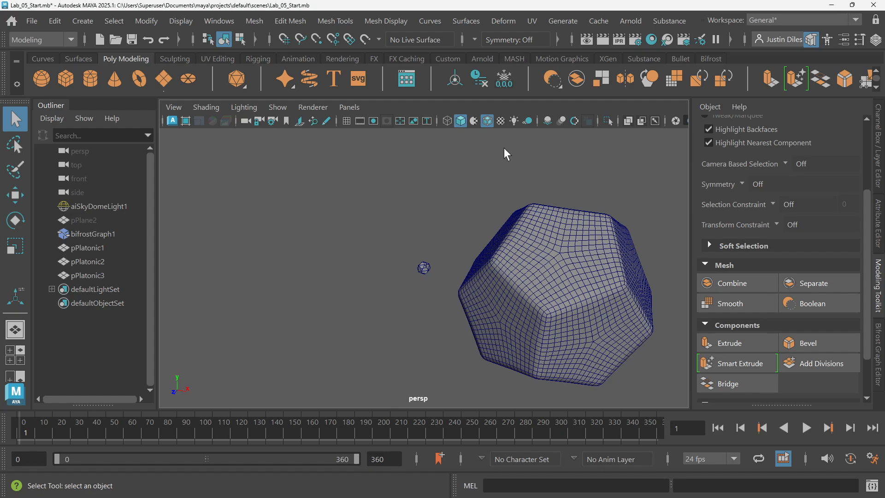
Step: Select all three platonic solids and frame them together in the viewport
{"action": "key", "text": "f"}
{"action": "left_click_drag", "start_coordinate": [499, 206], "coordinate": [300, 329]}
{"action": "key", "text": "f"}
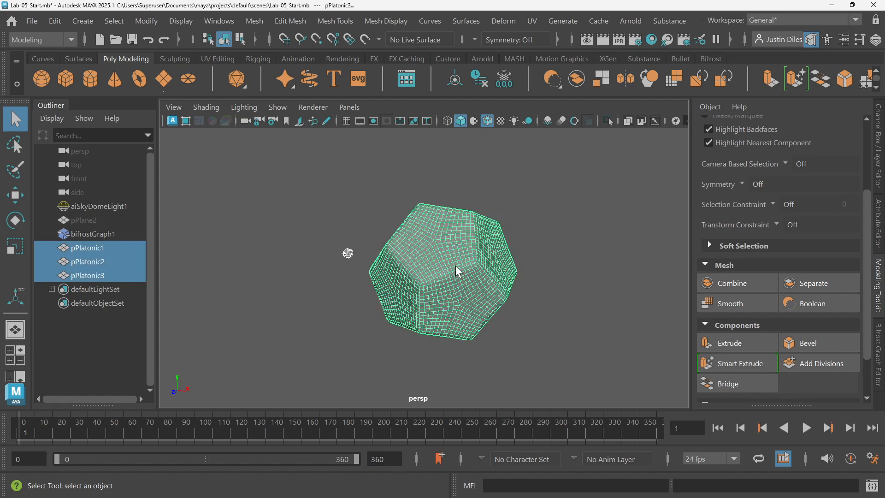
Step: Clear the selection of the three solids and bring the Bifrost Graph Editor back up beside the viewport
{"action": "left_click", "coordinate": [565, 212]}
{"action": "scroll", "coordinate": [556, 220], "scroll_direction": "up", "scroll_amount": 5}
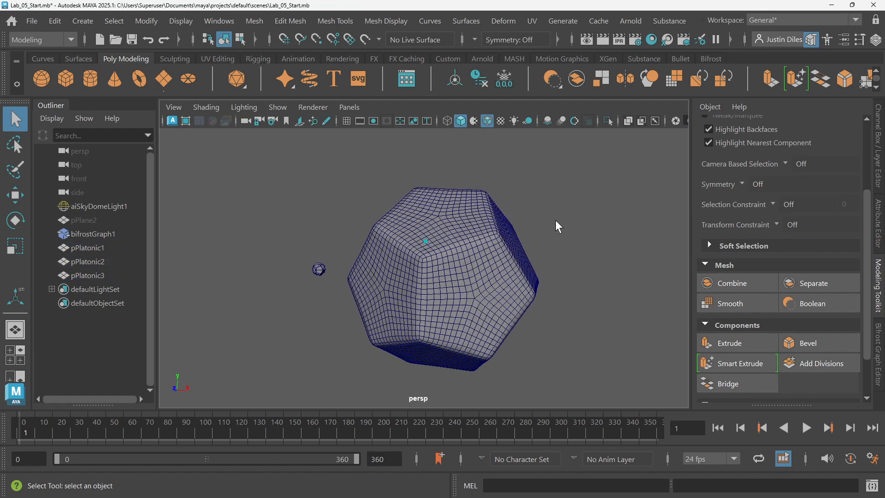
{"action": "left_click_drag", "start_coordinate": [555, 220], "coordinate": [458, 189], "text": "alt"}
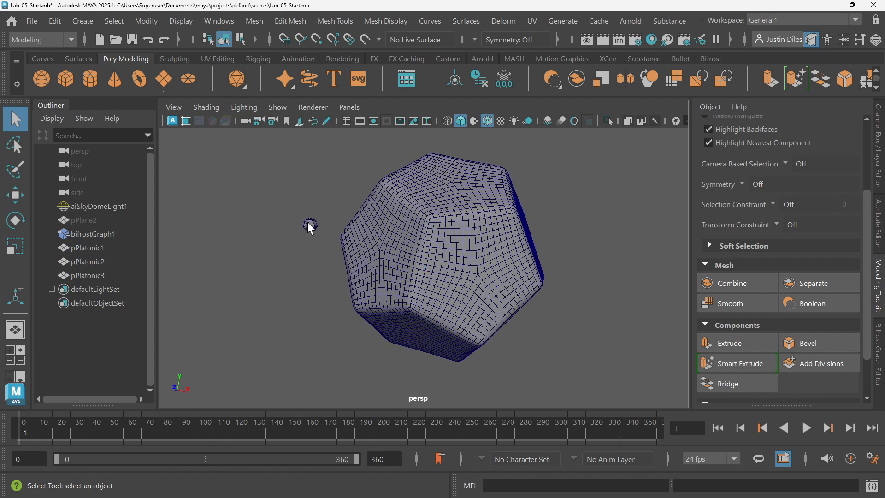
{"action": "left_click_drag", "start_coordinate": [311, 221], "coordinate": [308, 224], "text": "alt"}
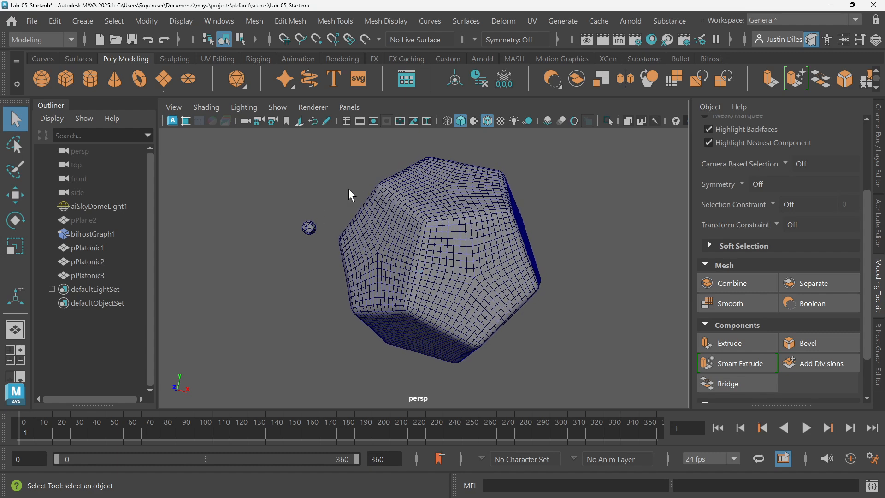
{"action": "left_click", "coordinate": [878, 362]}
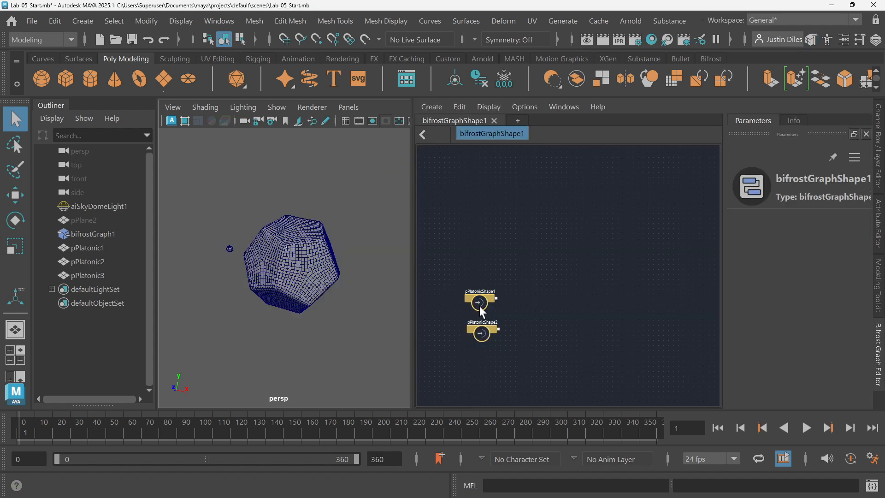
Step: Rename the large dodecahedron as large_solid
{"action": "left_click", "coordinate": [304, 247]}
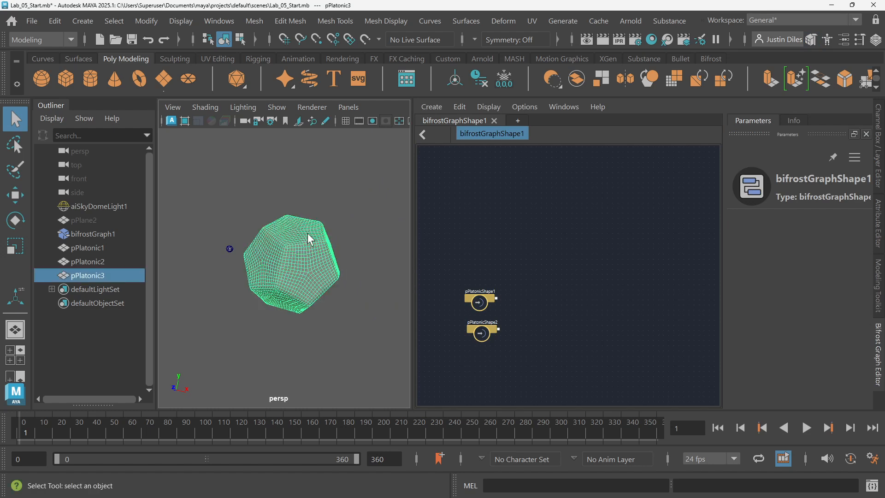
{"action": "double_click", "coordinate": [84, 275]}
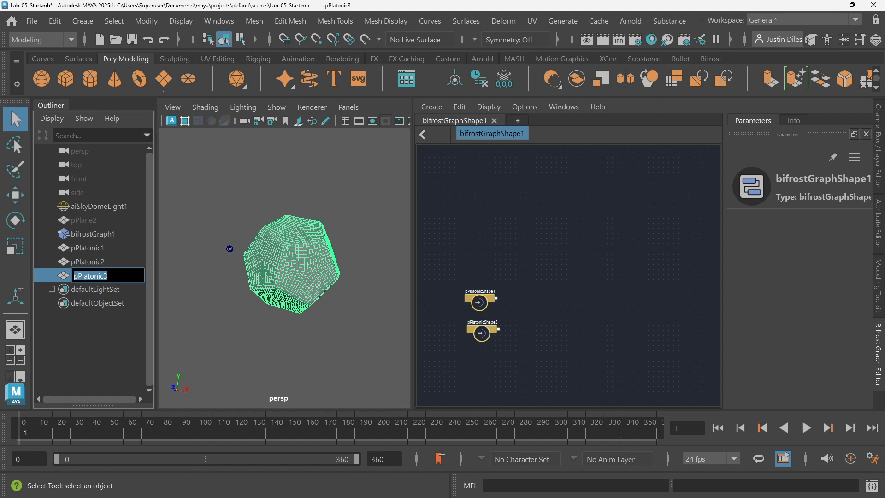
{"action": "type", "text": "b"}
{"action": "key", "text": "BackSpace"}
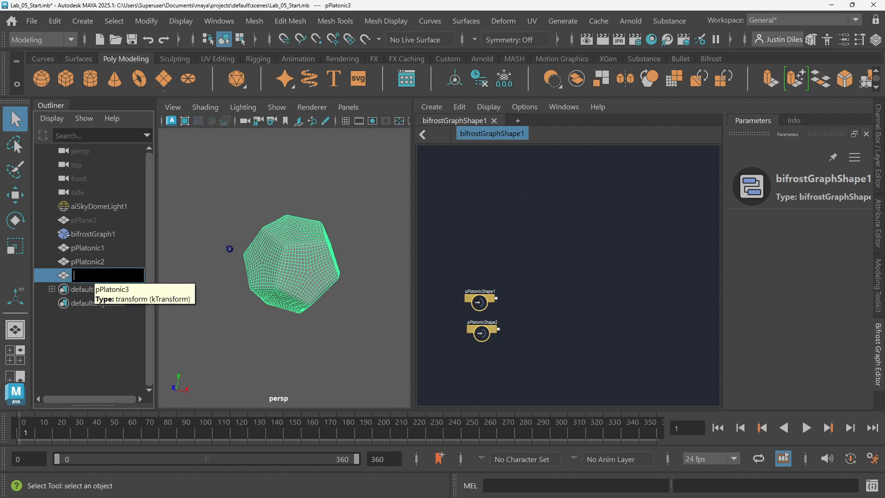
{"action": "type", "text": "large_solid"}
{"action": "key", "text": "Return"}
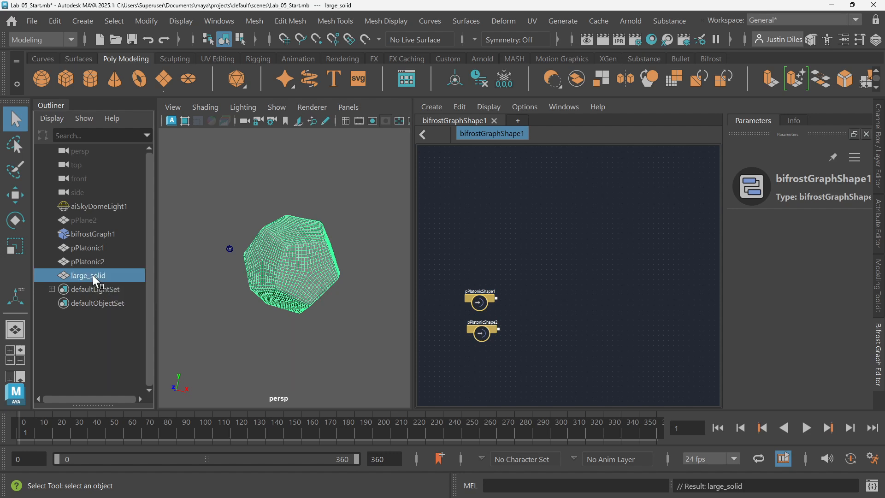
Step: Add large_solid to the Bifrost graph as an input and move the two small platonic input nodes away from it
{"action": "left_click_drag", "start_coordinate": [94, 280], "coordinate": [475, 252]}
{"action": "left_click_drag", "start_coordinate": [531, 273], "coordinate": [464, 356]}
{"action": "left_click_drag", "start_coordinate": [480, 303], "coordinate": [669, 334]}
{"action": "left_click", "coordinate": [563, 251]}
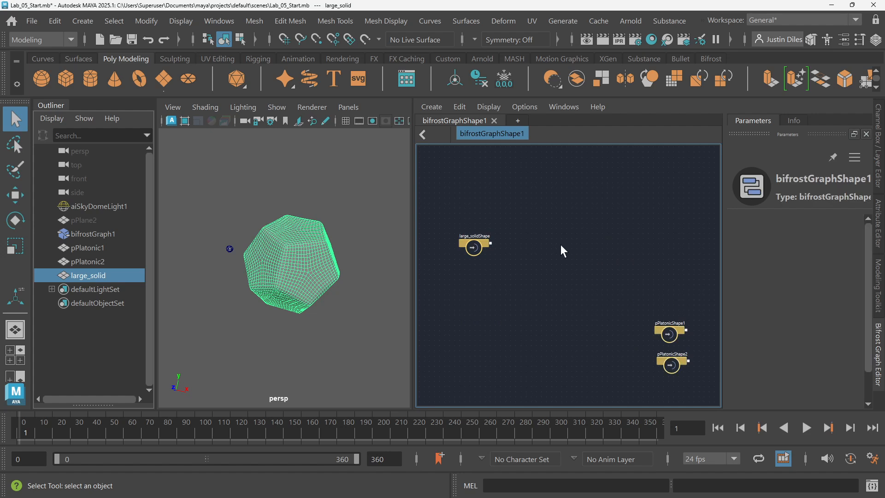
{"action": "scroll", "coordinate": [512, 233], "scroll_direction": "up", "scroll_amount": 5}
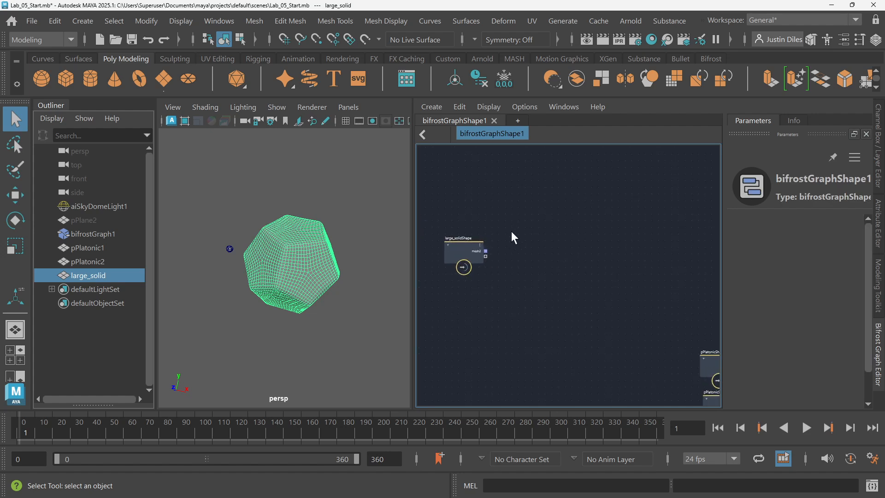
{"action": "scroll", "coordinate": [544, 230], "scroll_direction": "up", "scroll_amount": 2}
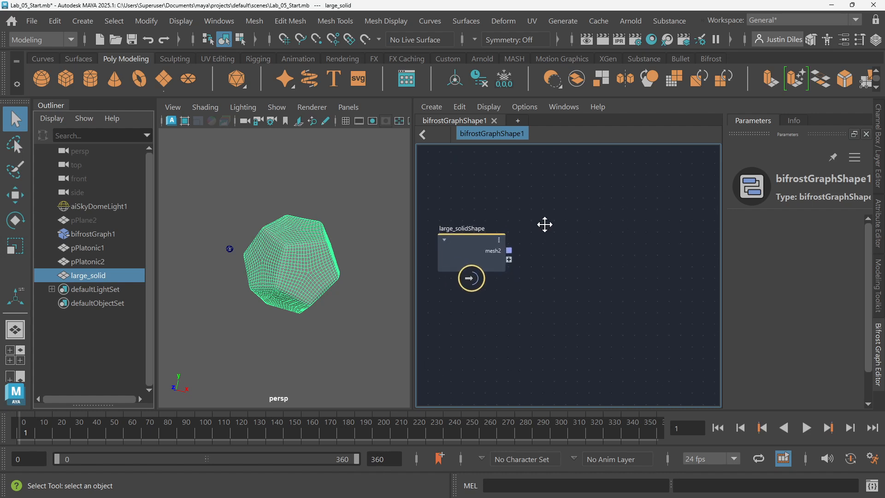
Step: Deselect the large solid and widen the Bifrost Graph Editor by narrowing the viewport
{"action": "left_click", "coordinate": [390, 217]}
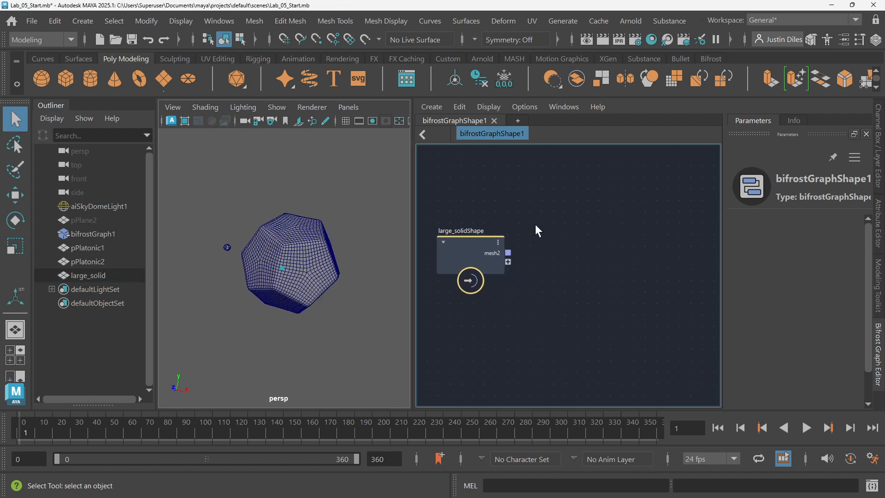
{"action": "left_click_drag", "start_coordinate": [413, 238], "coordinate": [352, 243]}
{"action": "scroll", "coordinate": [489, 226], "scroll_direction": "up", "scroll_amount": 3}
{"action": "scroll", "coordinate": [509, 235], "scroll_direction": "down", "scroll_amount": 2}
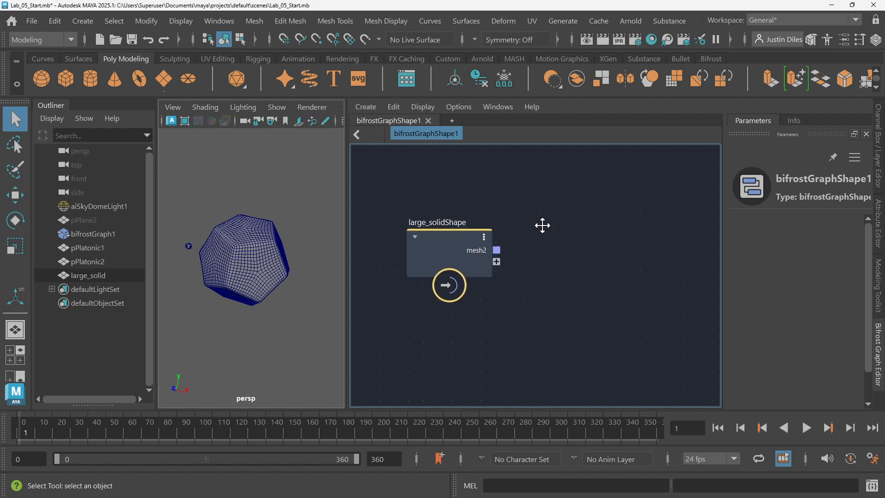
{"action": "scroll", "coordinate": [549, 235], "scroll_direction": "down", "scroll_amount": 3}
{"action": "scroll", "coordinate": [489, 242], "scroll_direction": "up", "scroll_amount": 1}
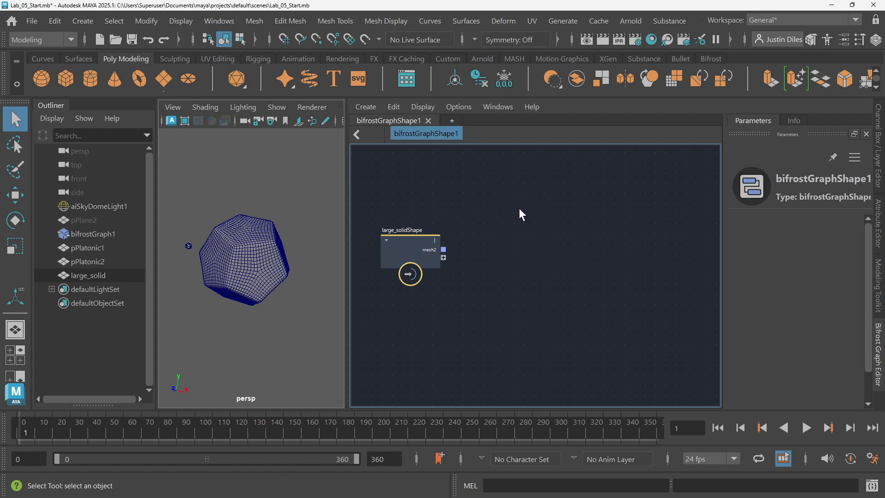
Step: Add a scatter_points node and connect the large solid's mesh2 output to its geometry input
{"action": "key", "text": "Tab"}
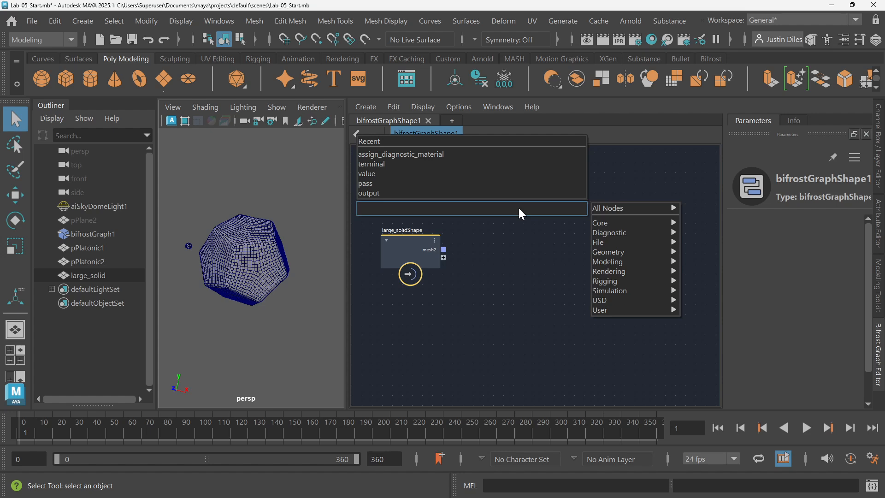
{"action": "type", "text": "scatter"}
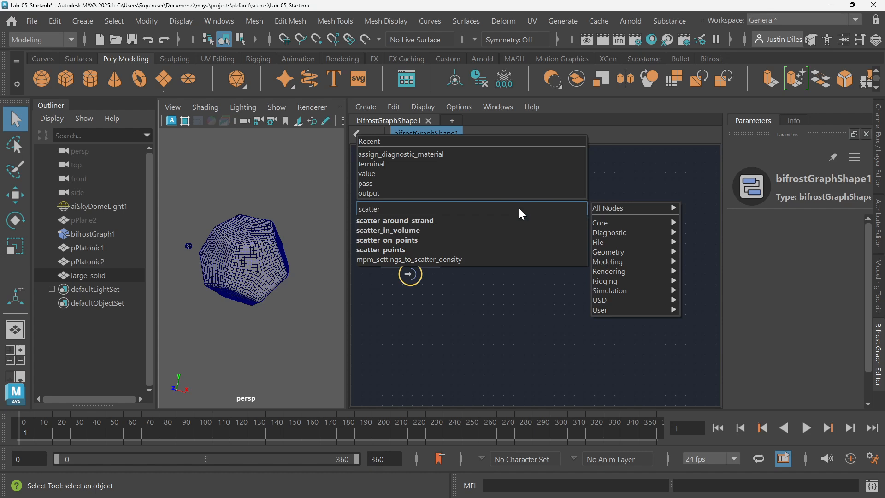
{"action": "left_click", "coordinate": [419, 250]}
{"action": "left_click_drag", "start_coordinate": [527, 223], "coordinate": [573, 204]}
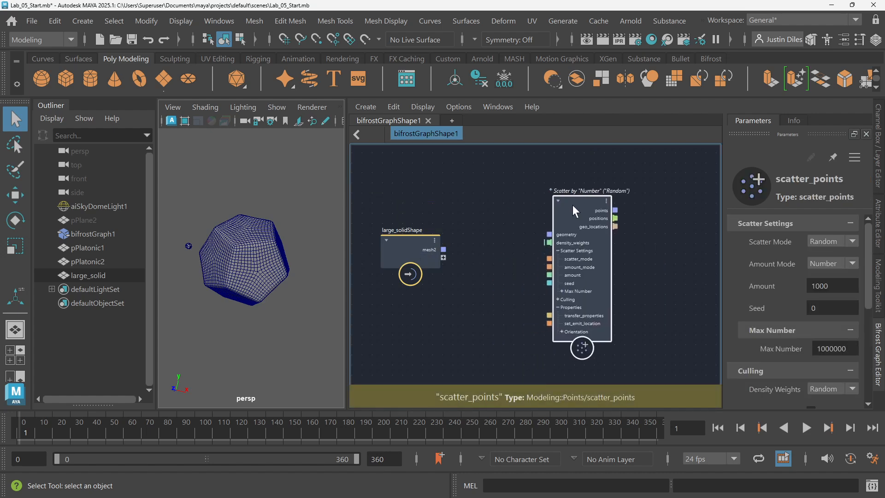
{"action": "left_click_drag", "start_coordinate": [444, 250], "coordinate": [567, 214]}
{"action": "left_click_drag", "start_coordinate": [443, 250], "coordinate": [541, 226]}
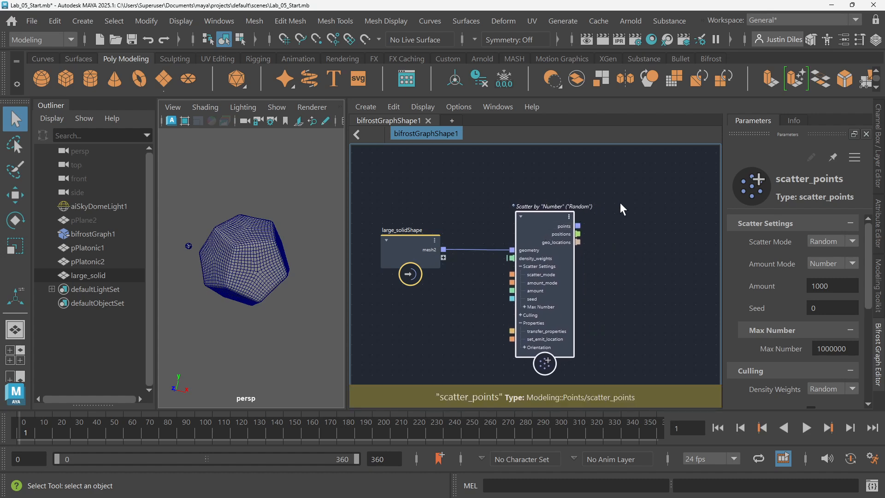
{"action": "middle_click_drag", "start_coordinate": [628, 229], "coordinate": [563, 231]}
{"action": "left_click", "coordinate": [583, 203]}
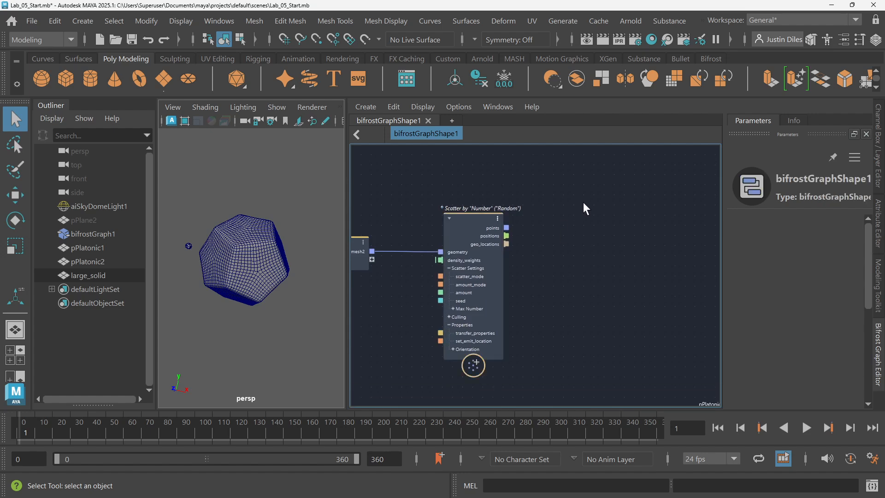
{"action": "key", "text": "Tab"}
{"action": "type", "text": "point"}
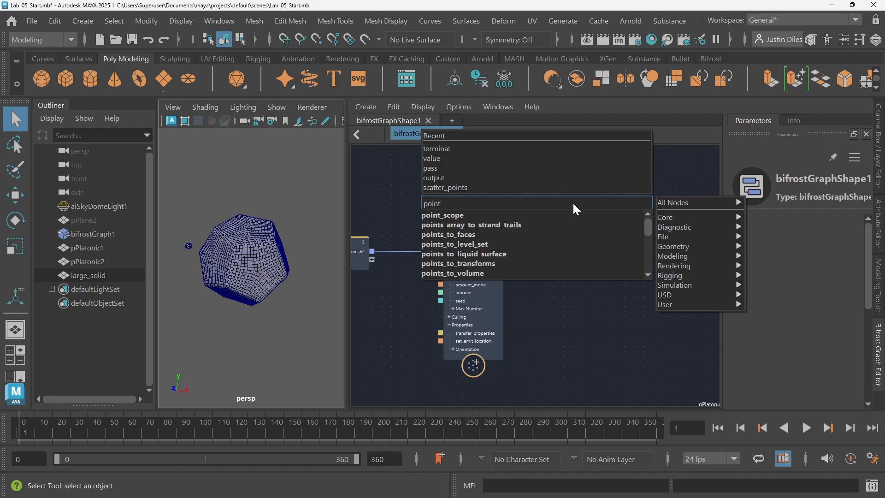
{"action": "left_click", "coordinate": [571, 273]}
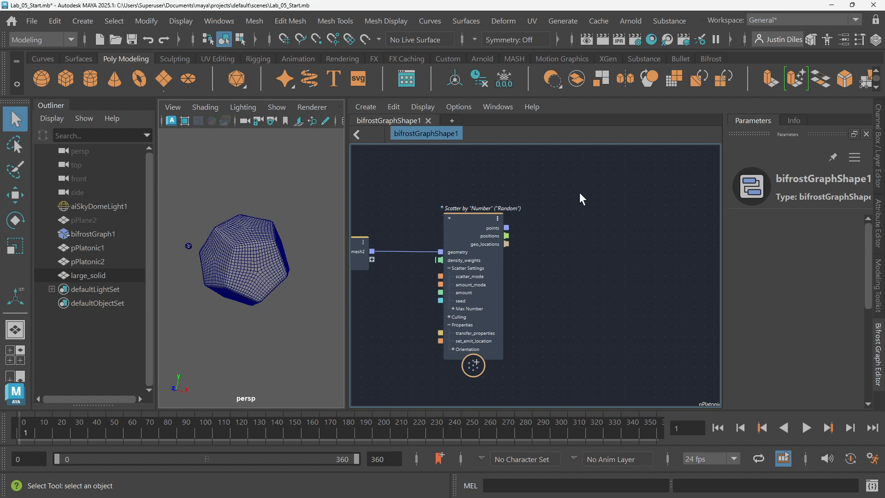
Step: Add a point_scope node and connect the points output of scatter_points to its point_geo input
{"action": "key", "text": "Tab"}
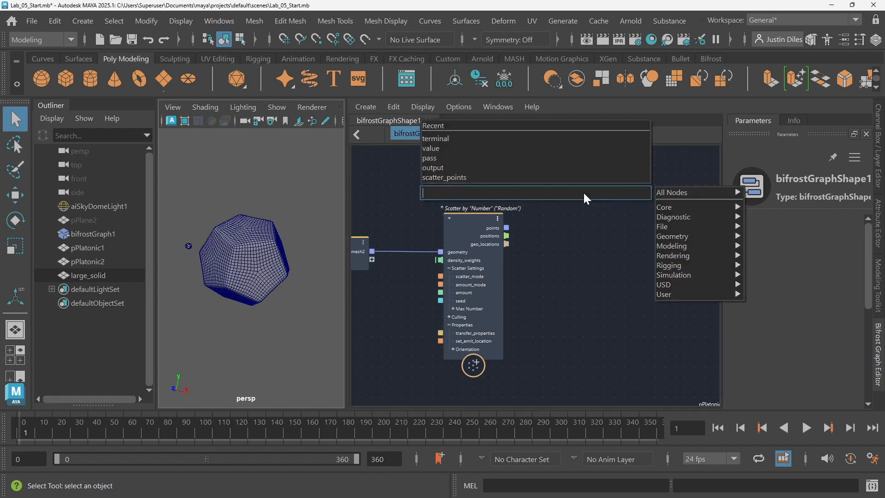
{"action": "type", "text": "point"}
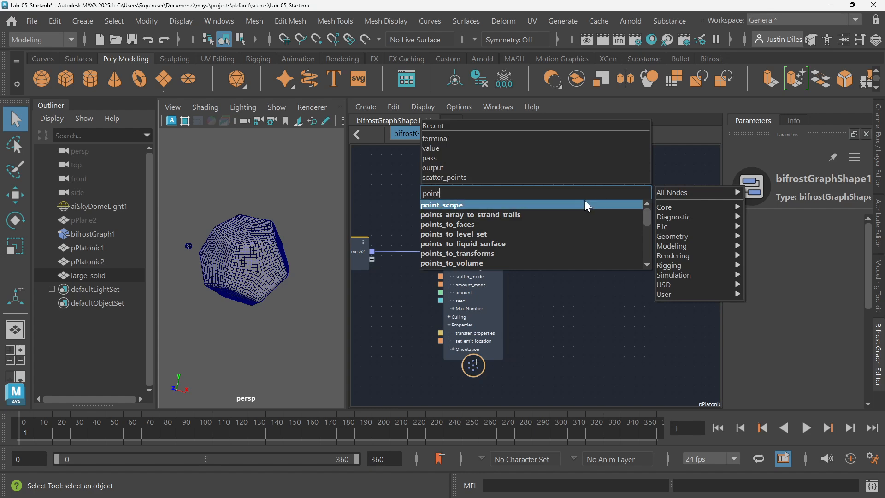
{"action": "left_click", "coordinate": [584, 199]}
{"action": "left_click_drag", "start_coordinate": [595, 205], "coordinate": [607, 187]}
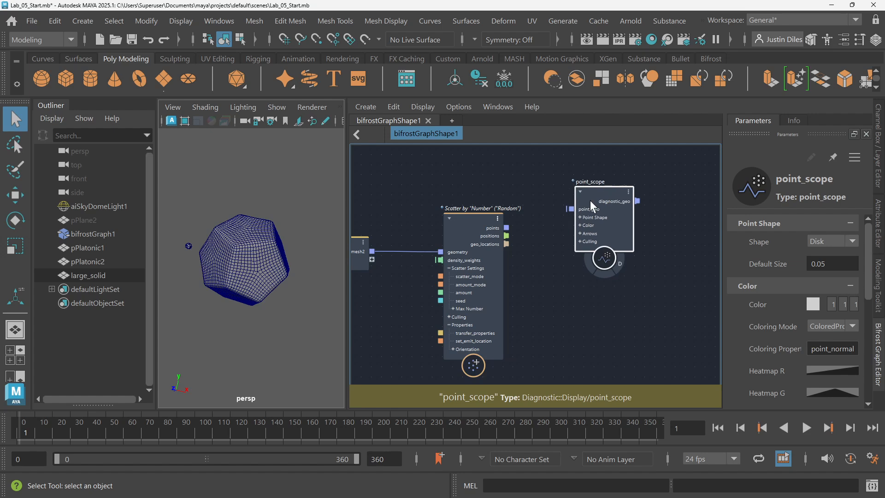
{"action": "left_click_drag", "start_coordinate": [507, 228], "coordinate": [611, 189]}
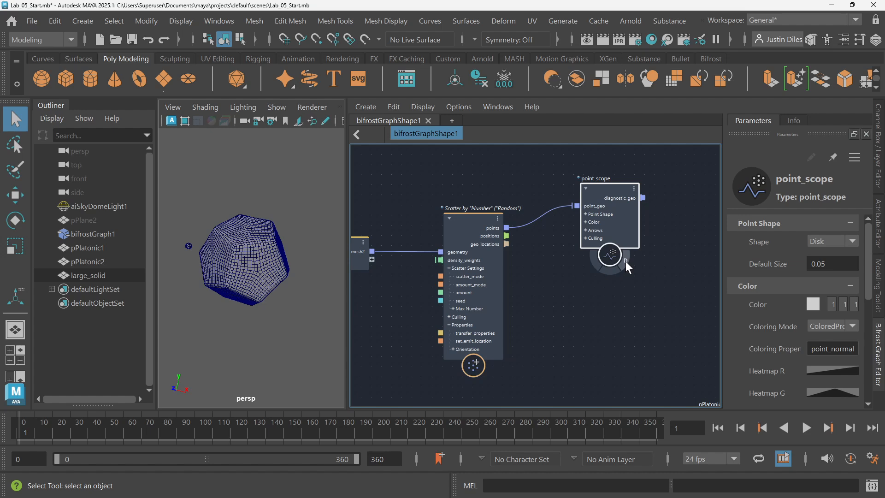
{"action": "left_click_drag", "start_coordinate": [617, 198], "coordinate": [619, 189]}
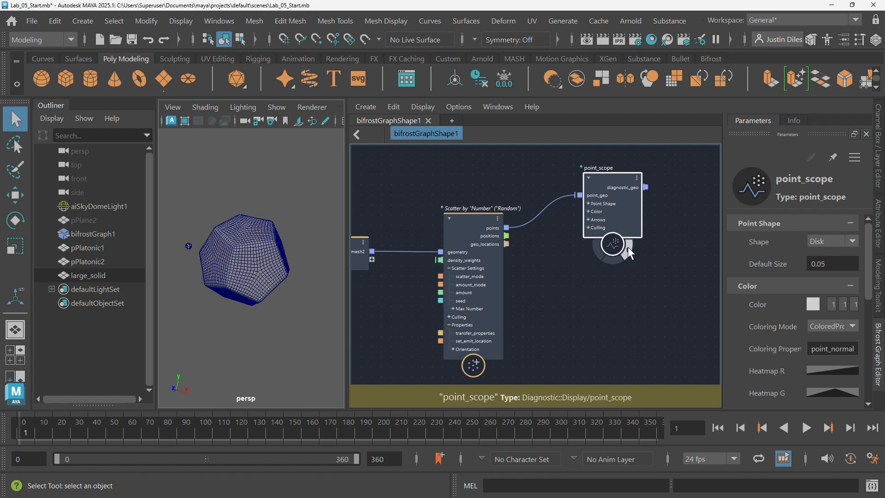
Step: Turn on the diagnostic display of the point_scope node and examine the scattered points on the large solid
{"action": "left_click", "coordinate": [628, 248]}
{"action": "scroll", "coordinate": [300, 204], "scroll_direction": "up", "scroll_amount": 3}
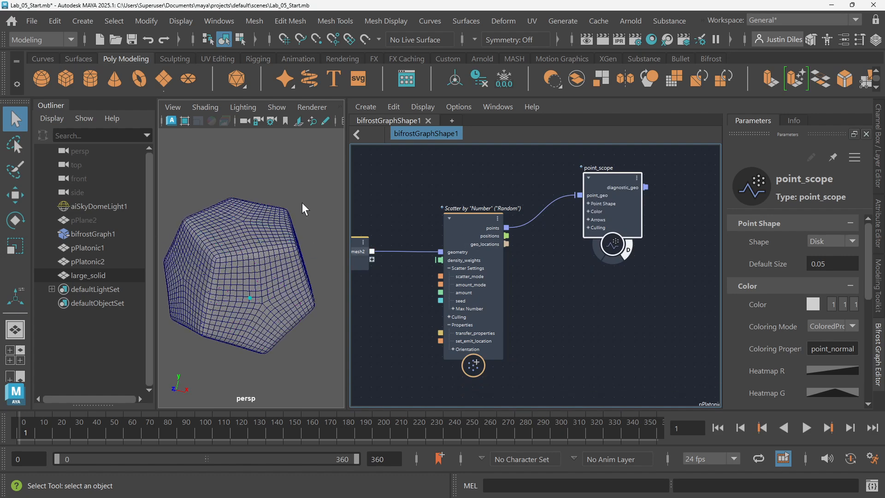
{"action": "scroll", "coordinate": [303, 203], "scroll_direction": "up", "scroll_amount": 5}
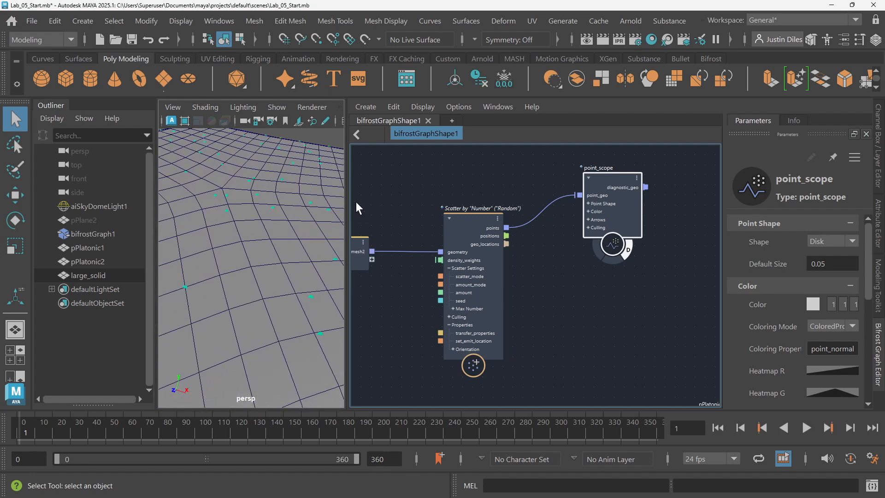
{"action": "scroll", "coordinate": [287, 219], "scroll_direction": "down", "scroll_amount": 8}
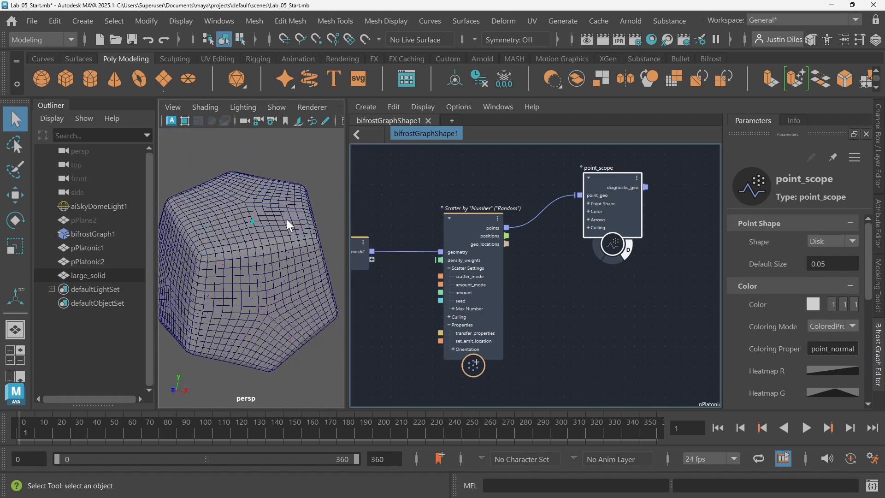
Step: Move the point_scope node lower in the graph, roughly level with the points output of scatter_points
{"action": "left_click", "coordinate": [627, 292]}
{"action": "mouse_move", "coordinate": [577, 206]}
{"action": "middle_mouse_down", "text": "alt"}
{"action": "mouse_move", "coordinate": [551, 262]}
{"action": "mouse_move", "coordinate": [583, 213]}
{"action": "middle_mouse_up", "text": "alt"}
{"action": "scroll", "coordinate": [678, 253], "scroll_direction": "up", "scroll_amount": 3}
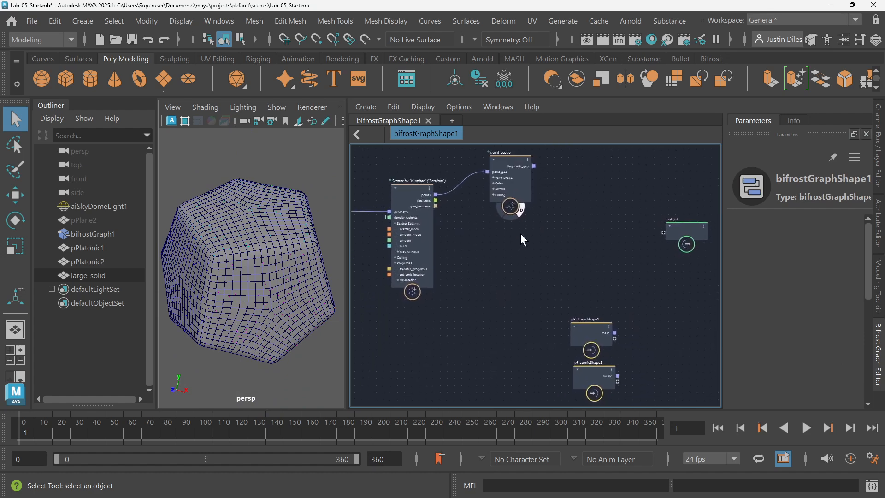
{"action": "mouse_move", "coordinate": [438, 194]}
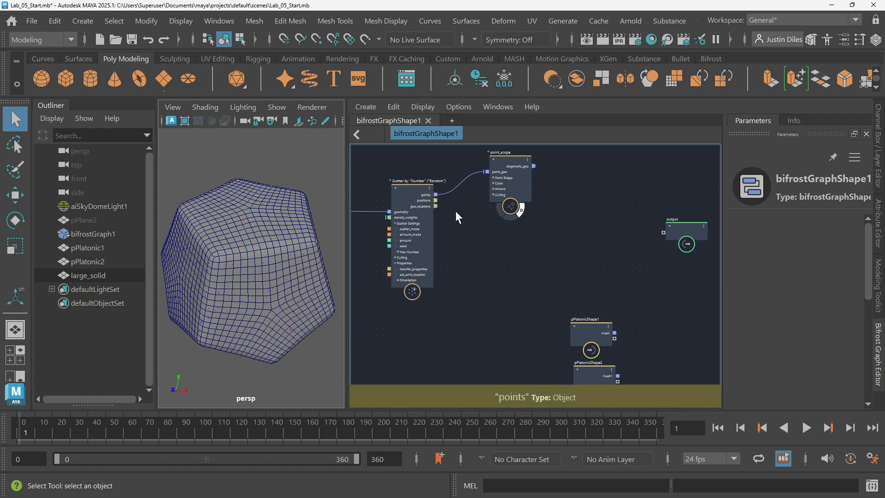
{"action": "scroll", "coordinate": [503, 162], "scroll_direction": "up", "scroll_amount": 3}
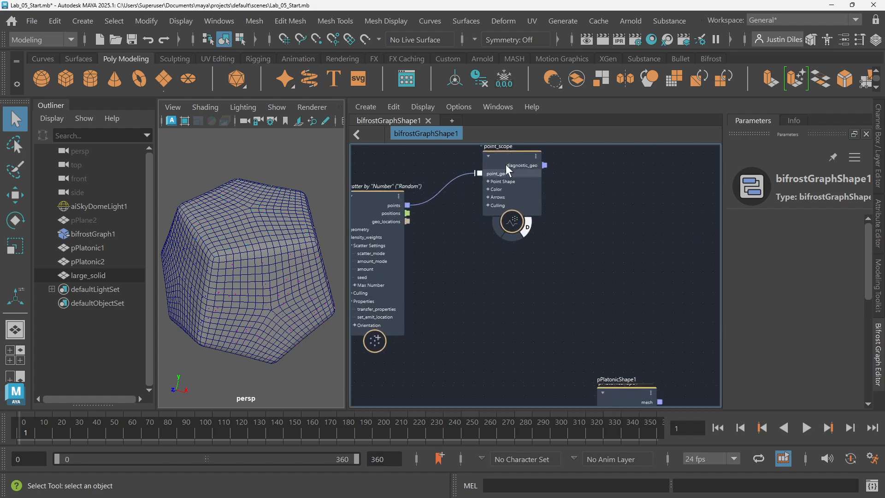
{"action": "left_click", "coordinate": [522, 239]}
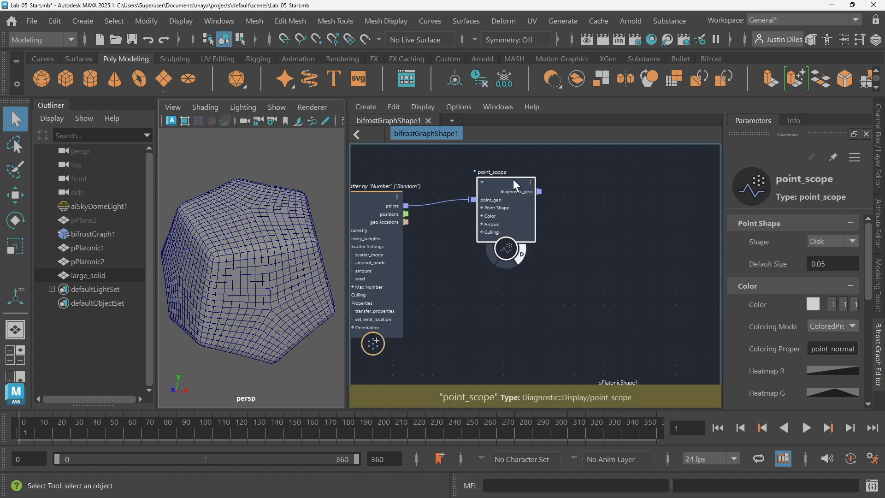
Step: Add a terminal node beside the point_scope node
{"action": "left_click", "coordinate": [512, 164]}
{"action": "scroll", "coordinate": [652, 187], "scroll_direction": "down", "scroll_amount": 2}
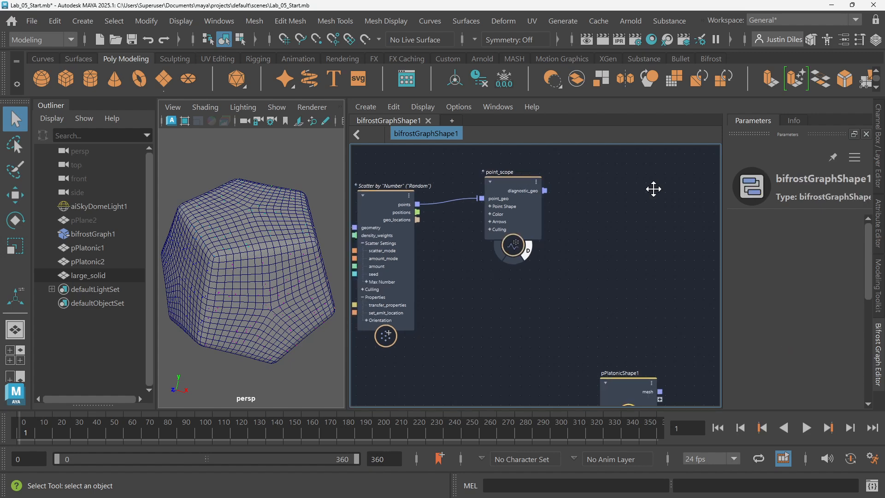
{"action": "key", "text": "Tab"}
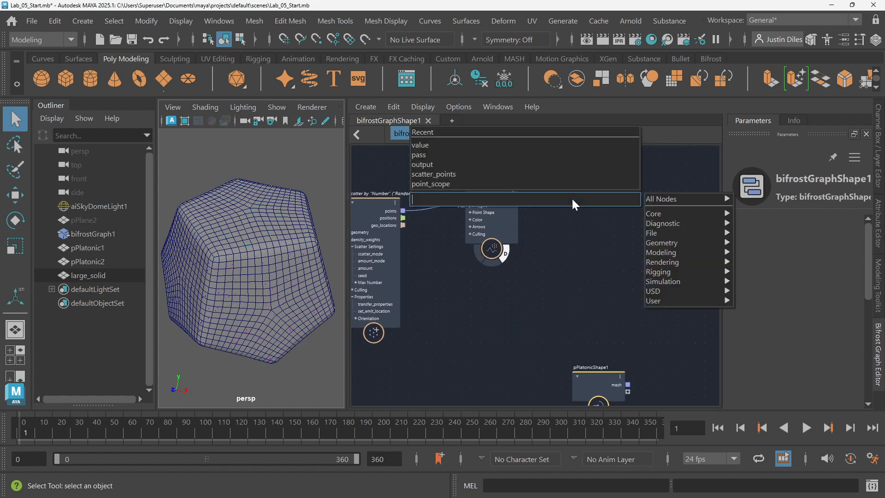
{"action": "type", "text": "term"}
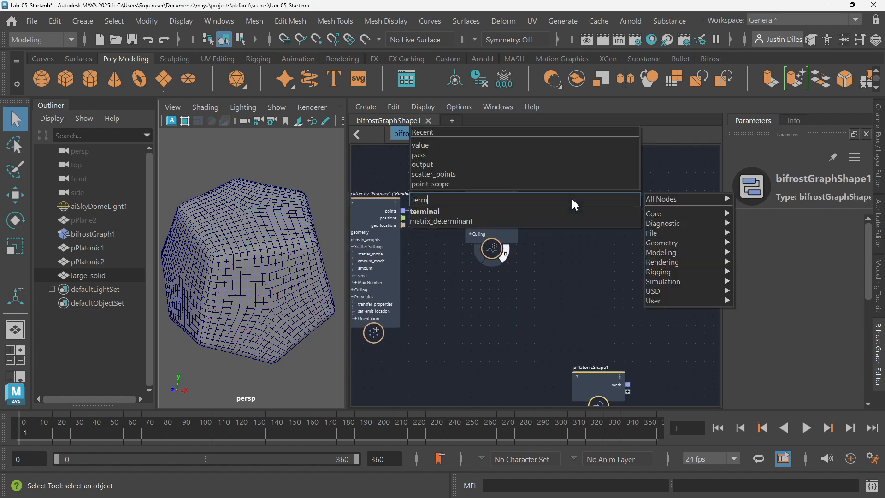
{"action": "left_click", "coordinate": [449, 211]}
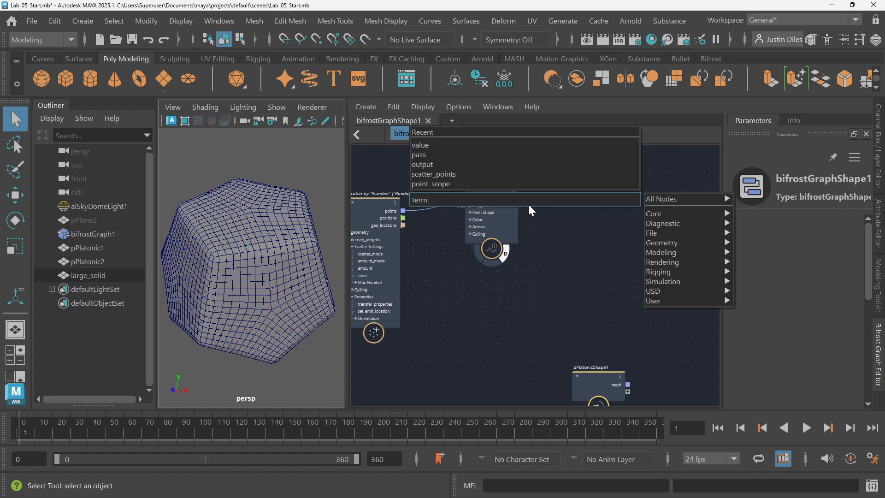
{"action": "left_click_drag", "start_coordinate": [574, 212], "coordinate": [579, 203]}
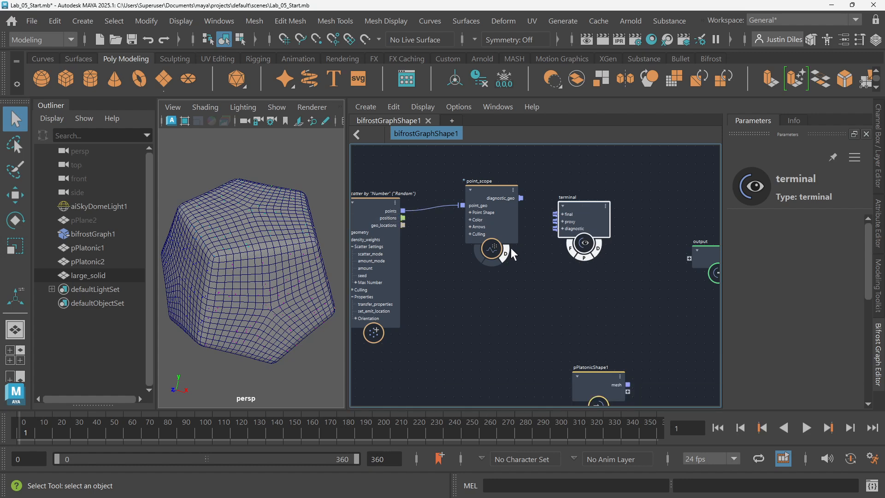
{"action": "scroll", "coordinate": [514, 245], "scroll_direction": "up", "scroll_amount": 1}
{"action": "scroll", "coordinate": [511, 243], "scroll_direction": "up", "scroll_amount": 1}
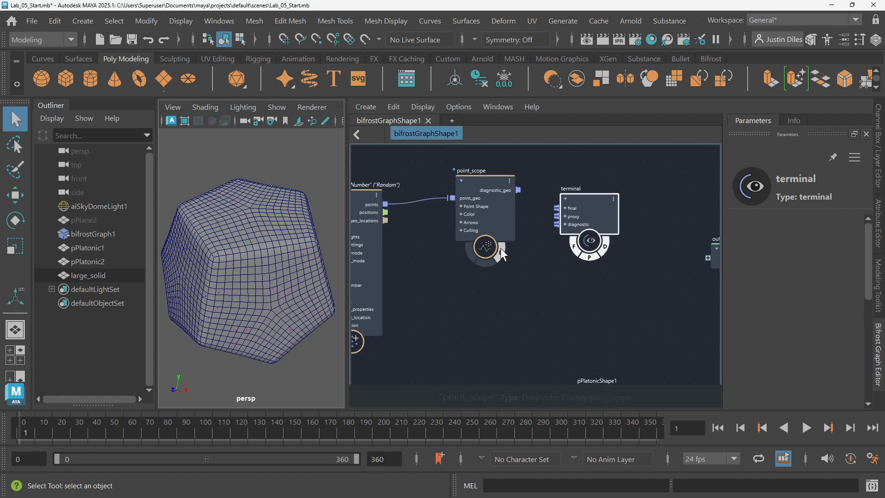
{"action": "scroll", "coordinate": [562, 259], "scroll_direction": "down", "scroll_amount": 3}
{"action": "scroll", "coordinate": [618, 243], "scroll_direction": "up", "scroll_amount": 3}
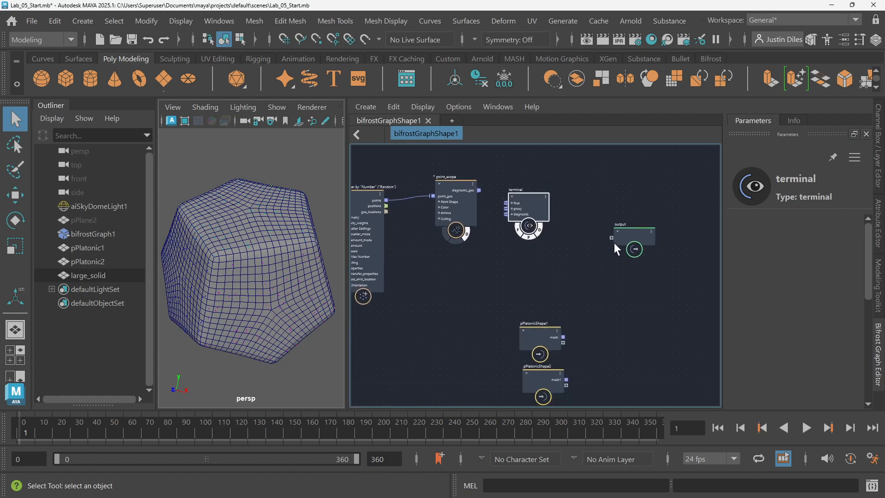
Step: Move the output node slightly lower relative to the terminal node
{"action": "left_click_drag", "start_coordinate": [624, 231], "coordinate": [625, 242]}
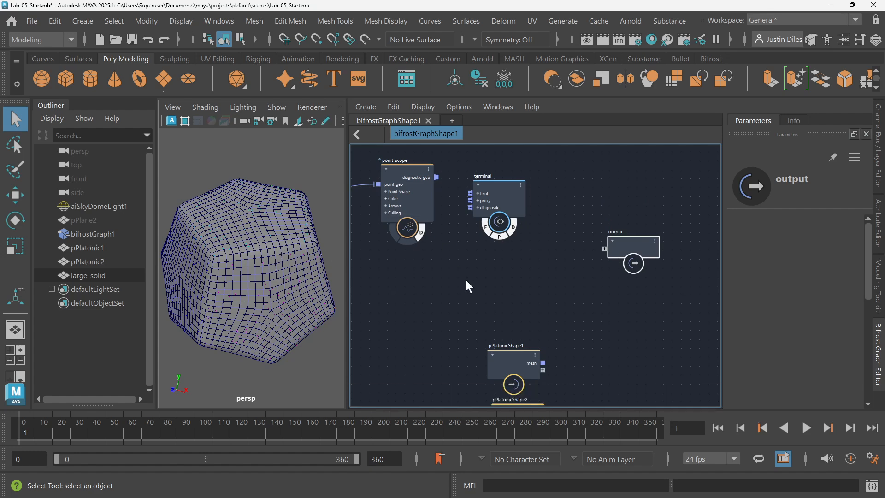
{"action": "middle_click_drag", "start_coordinate": [466, 281], "coordinate": [626, 279]}
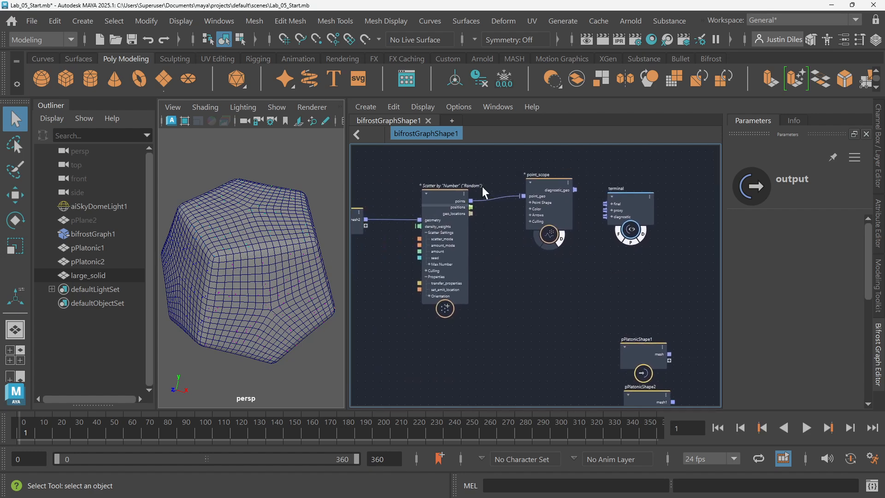
{"action": "middle_click_drag", "start_coordinate": [618, 172], "coordinate": [626, 202]}
{"action": "scroll", "coordinate": [613, 200], "scroll_direction": "up", "scroll_amount": 1}
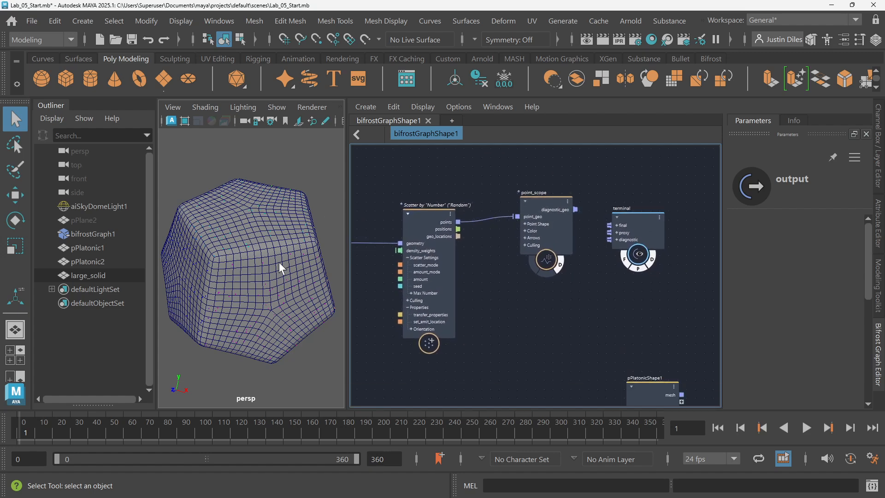
Step: Hide the large_solid mesh in the viewport
{"action": "left_click", "coordinate": [296, 245]}
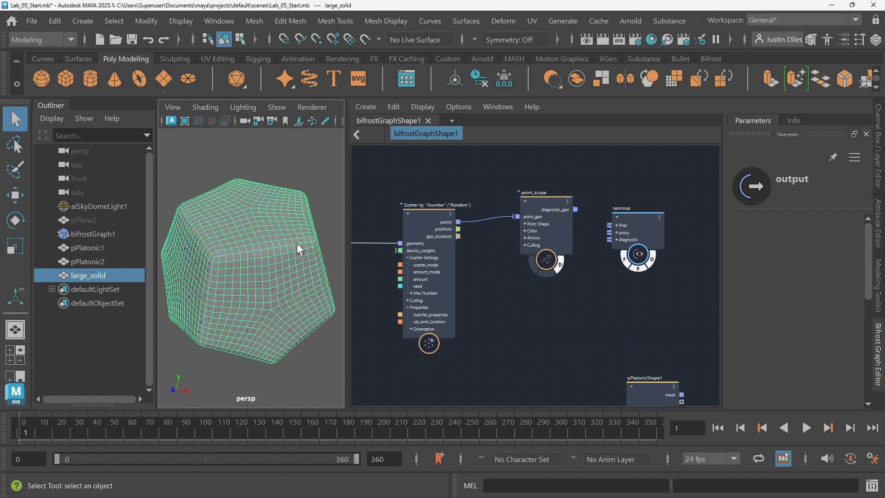
{"action": "key", "text": "ctrl+h"}
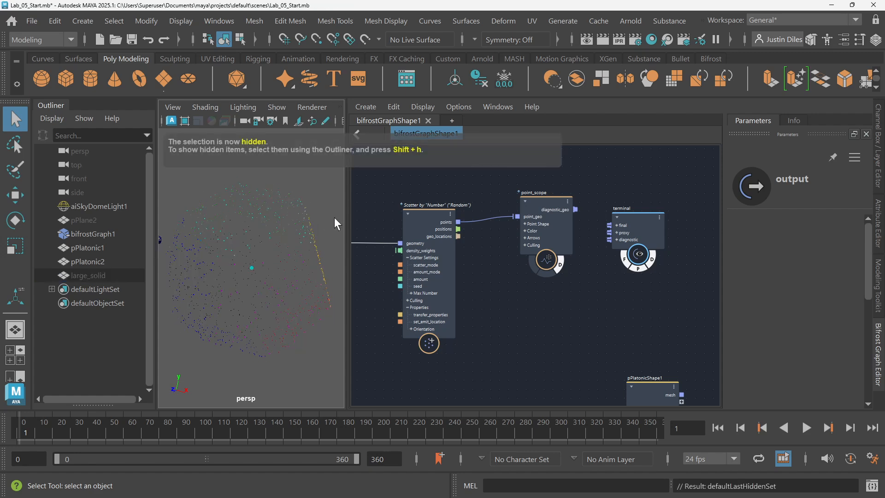
{"action": "left_click", "coordinate": [560, 185]}
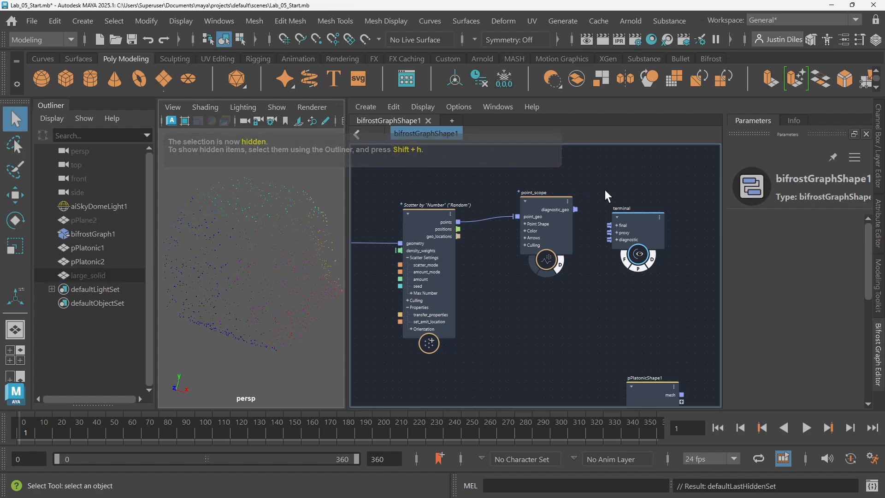
Step: Set the point_scope node's point shape to Sphere and its default size to 0.1356
{"action": "left_click", "coordinate": [548, 201]}
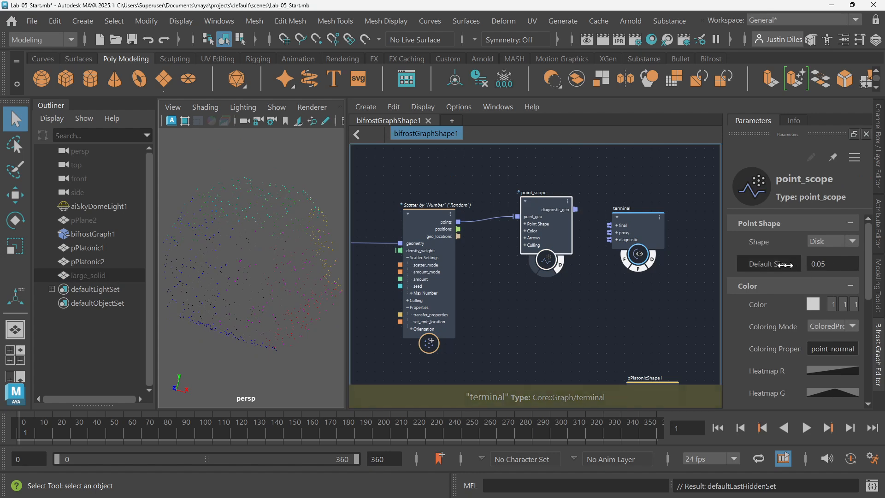
{"action": "left_click_drag", "start_coordinate": [776, 264], "coordinate": [838, 261]}
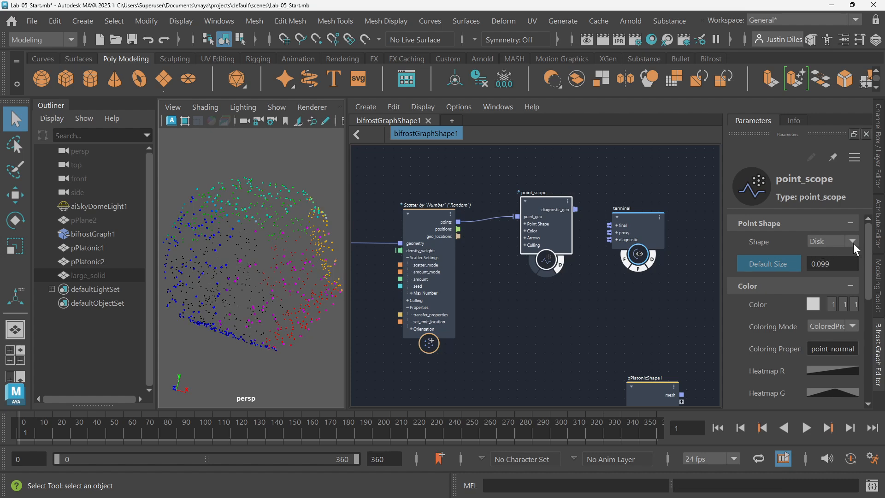
{"action": "left_click", "coordinate": [854, 243]}
{"action": "left_click", "coordinate": [825, 302]}
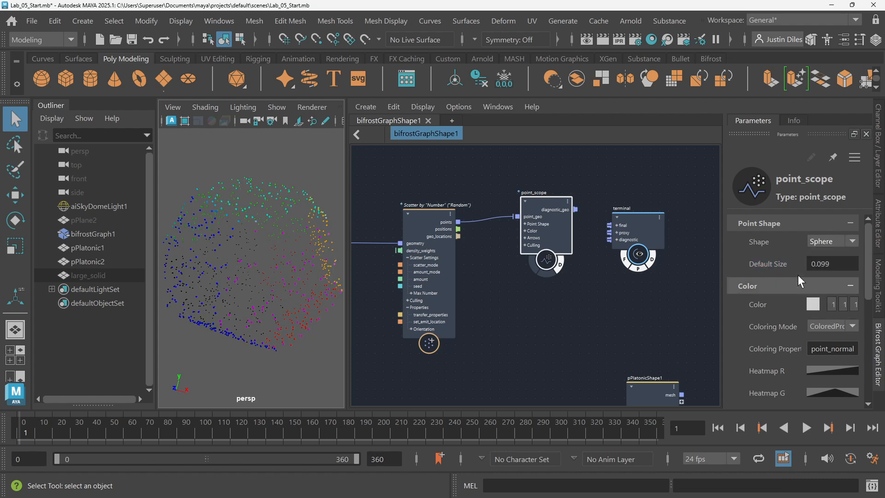
{"action": "left_click_drag", "start_coordinate": [763, 262], "coordinate": [799, 262]}
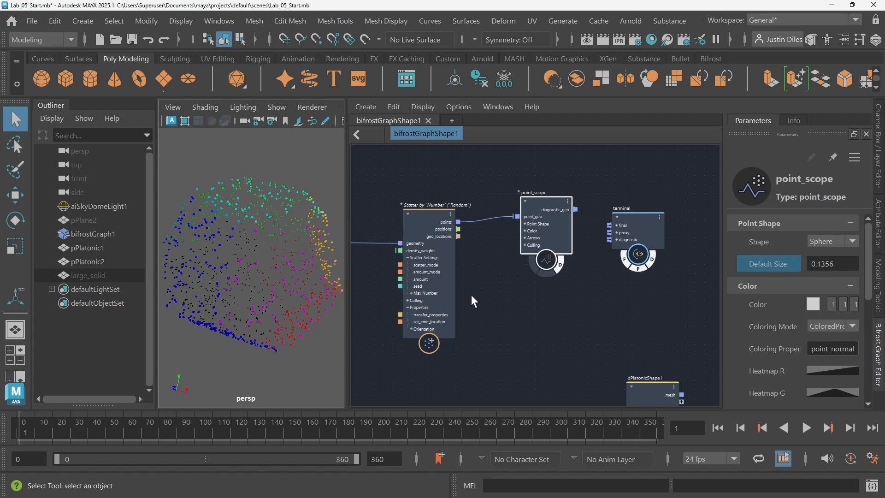
{"action": "left_click_drag", "start_coordinate": [333, 294], "coordinate": [312, 224], "text": "alt"}
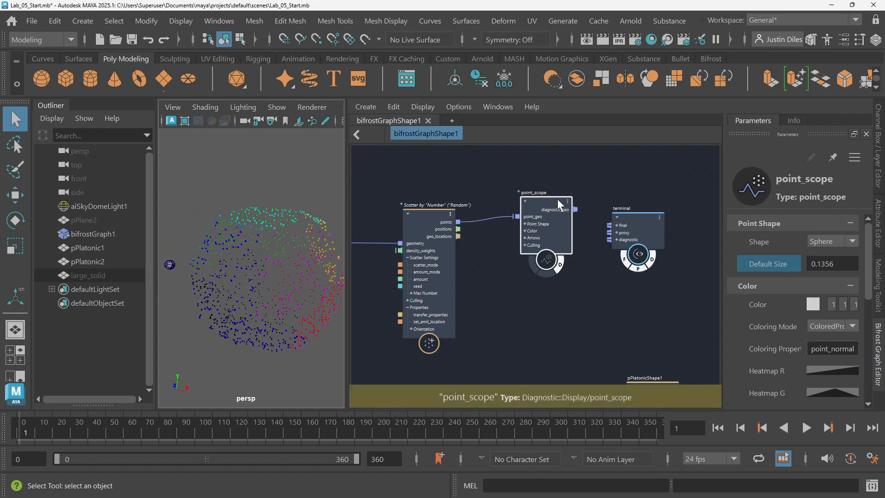
{"action": "left_click", "coordinate": [613, 186]}
Step: Move the terminal and point_scope nodes up and farther from scatter_points to free space in the graph
{"action": "middle_click_drag", "start_coordinate": [653, 190], "coordinate": [664, 171], "text": "alt"}
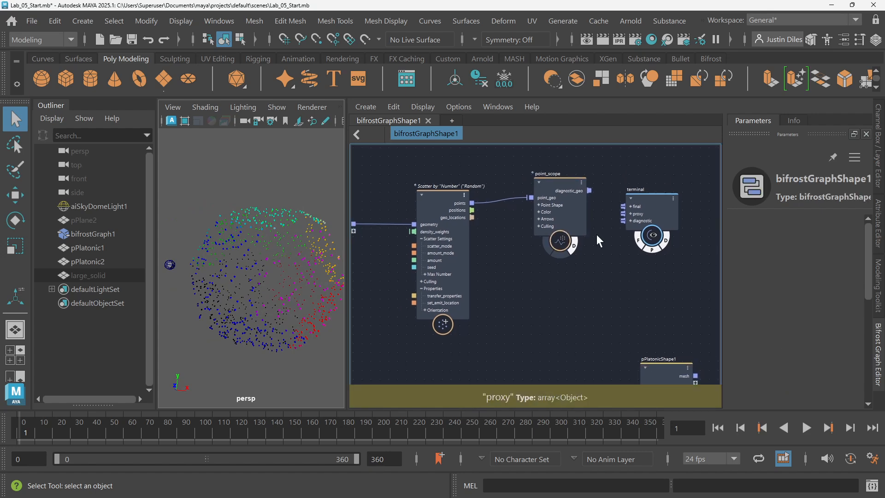
{"action": "scroll", "coordinate": [596, 234], "scroll_direction": "down", "scroll_amount": 2}
{"action": "middle_click_drag", "start_coordinate": [587, 250], "coordinate": [557, 249], "text": "alt"}
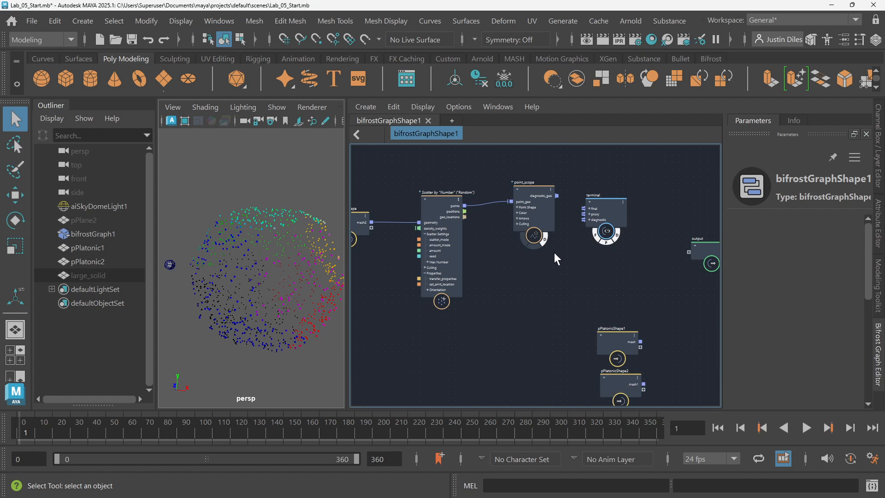
{"action": "left_click", "coordinate": [611, 210]}
{"action": "left_click_drag", "start_coordinate": [609, 204], "coordinate": [673, 182]}
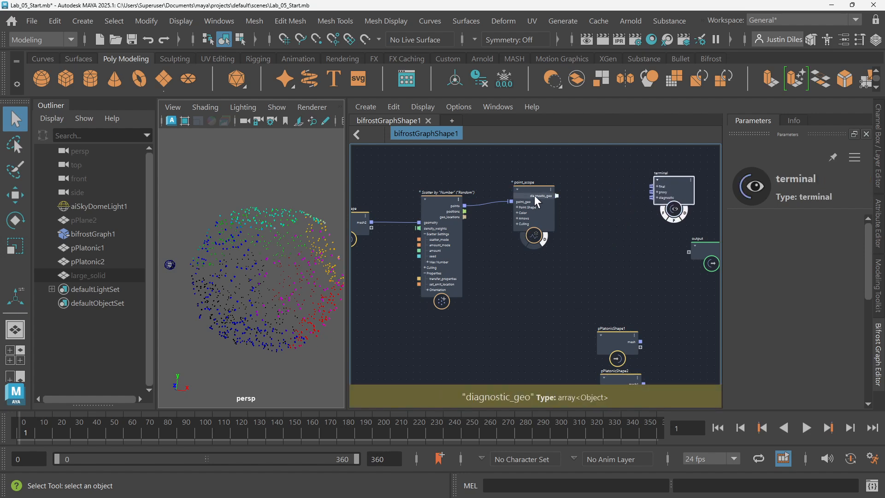
{"action": "left_click_drag", "start_coordinate": [535, 195], "coordinate": [568, 179]}
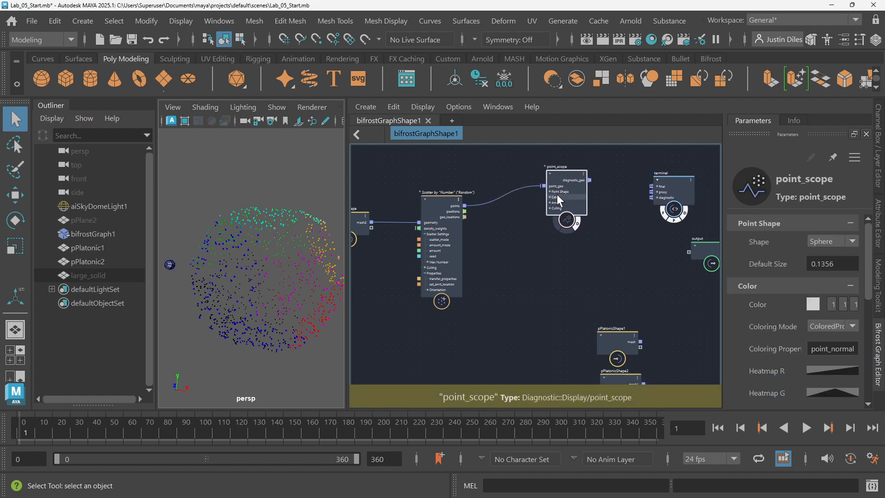
{"action": "middle_click_drag", "start_coordinate": [527, 245], "coordinate": [543, 234], "text": "alt"}
{"action": "left_click", "coordinate": [543, 234]}
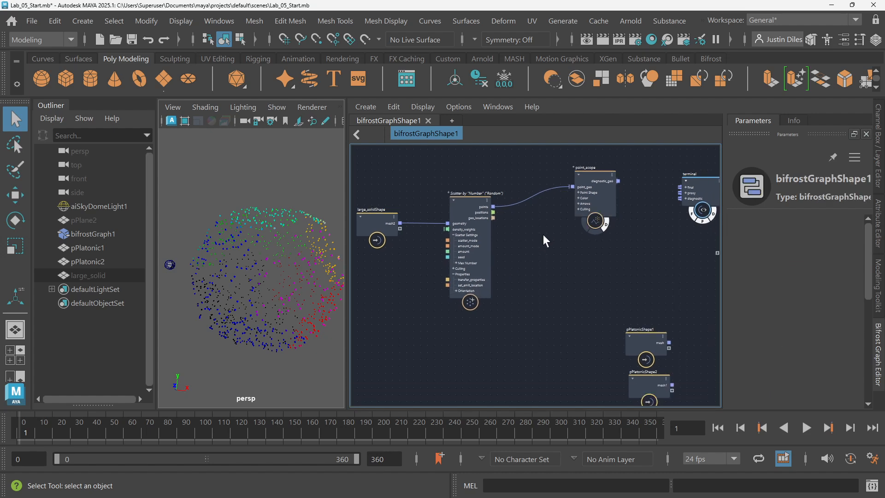
Step: Add a set_instance_geometry node and connect the points output of scatter_points to its points input
{"action": "key", "text": "Tab"}
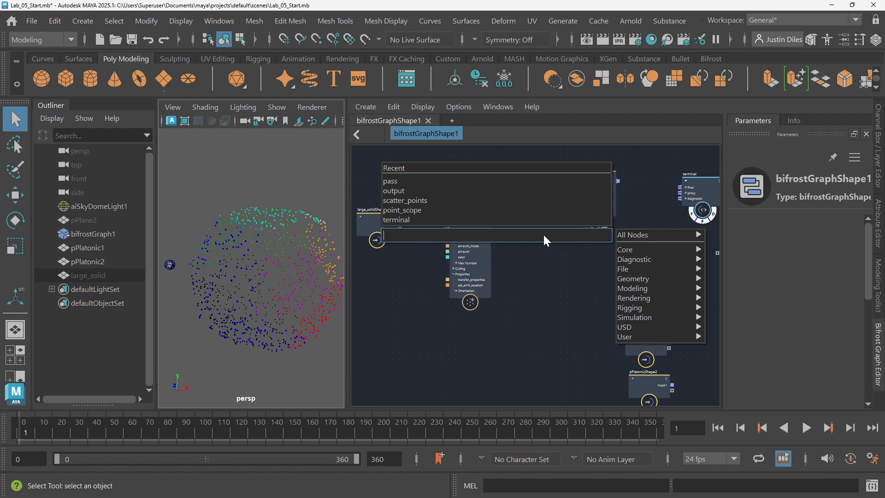
{"action": "type", "text": "set_inst"}
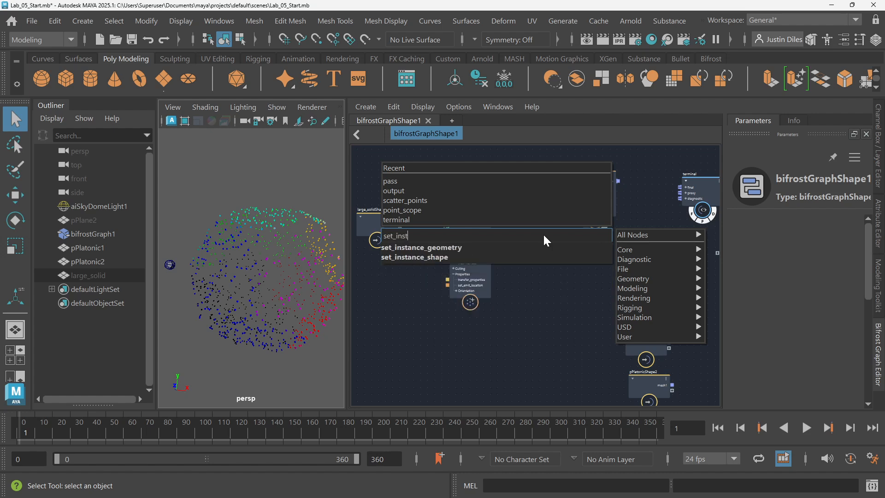
{"action": "left_click", "coordinate": [492, 246]}
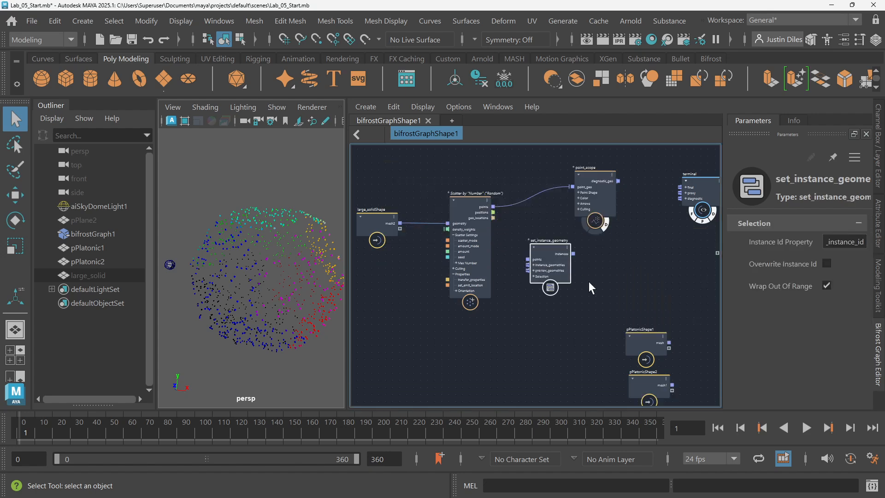
{"action": "scroll", "coordinate": [535, 234], "scroll_direction": "up", "scroll_amount": 2}
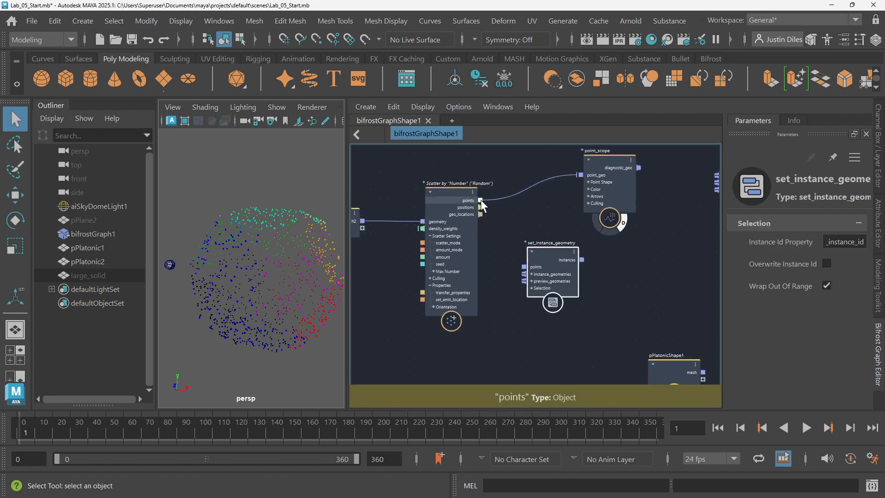
{"action": "left_click_drag", "start_coordinate": [502, 217], "coordinate": [582, 278]}
Step: Arrange the pPlatonicShape1 and pPlatonicShape2 nodes to the lower left of the set_instance_geometry node
{"action": "middle_click_drag", "start_coordinate": [676, 276], "coordinate": [607, 191], "text": "alt"}
{"action": "left_click_drag", "start_coordinate": [678, 263], "coordinate": [605, 365]}
{"action": "left_click_drag", "start_coordinate": [612, 281], "coordinate": [491, 290]}
{"action": "left_click_drag", "start_coordinate": [506, 225], "coordinate": [599, 227]}
{"action": "scroll", "coordinate": [541, 272], "scroll_direction": "up", "scroll_amount": 1}
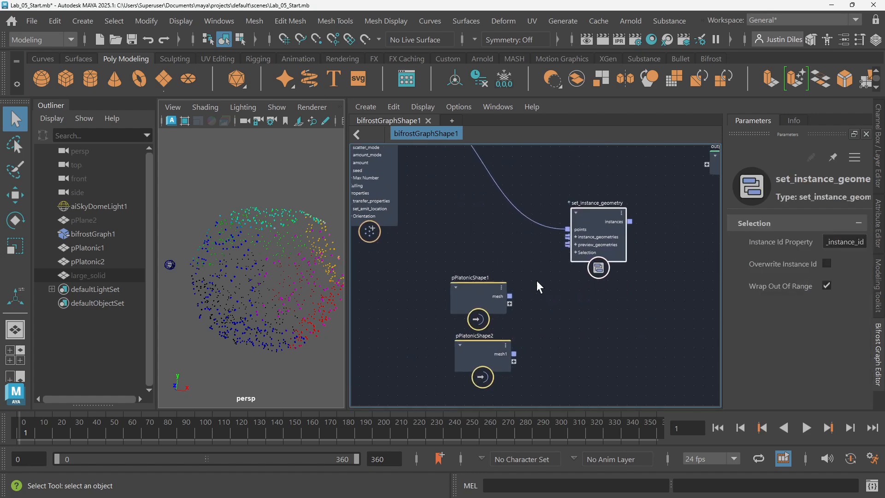
Step: Align pPlatonicShape2 under pPlatonicShape1 and connect pPlatonicShape1's mesh output to the instance_geometries input of set_instance_geometry
{"action": "left_click", "coordinate": [534, 303]}
{"action": "scroll", "coordinate": [533, 304], "scroll_direction": "up", "scroll_amount": 2}
{"action": "left_click", "coordinate": [453, 360]}
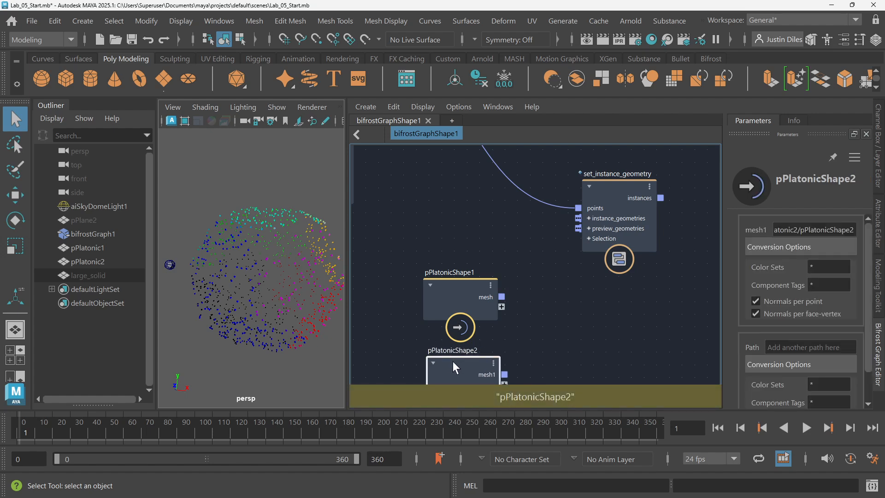
{"action": "left_click", "coordinate": [515, 307]}
{"action": "left_click_drag", "start_coordinate": [501, 297], "coordinate": [576, 220]}
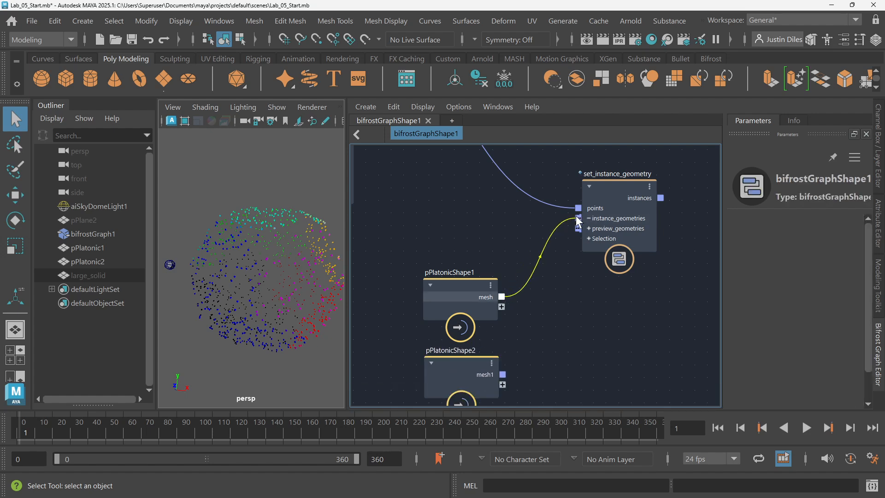
Step: Move the terminal node slightly lower and shift the output node farther to its right
{"action": "left_click", "coordinate": [628, 186]}
{"action": "middle_click_drag", "start_coordinate": [486, 231], "coordinate": [424, 247]}
{"action": "middle_click_drag", "start_coordinate": [601, 234], "coordinate": [520, 288]}
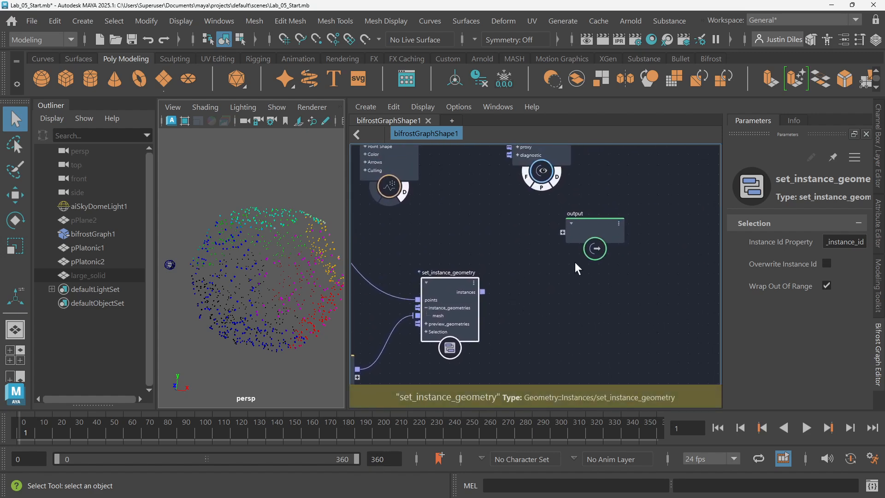
{"action": "middle_click_drag", "start_coordinate": [550, 253], "coordinate": [541, 306]}
{"action": "left_click_drag", "start_coordinate": [531, 185], "coordinate": [537, 199]}
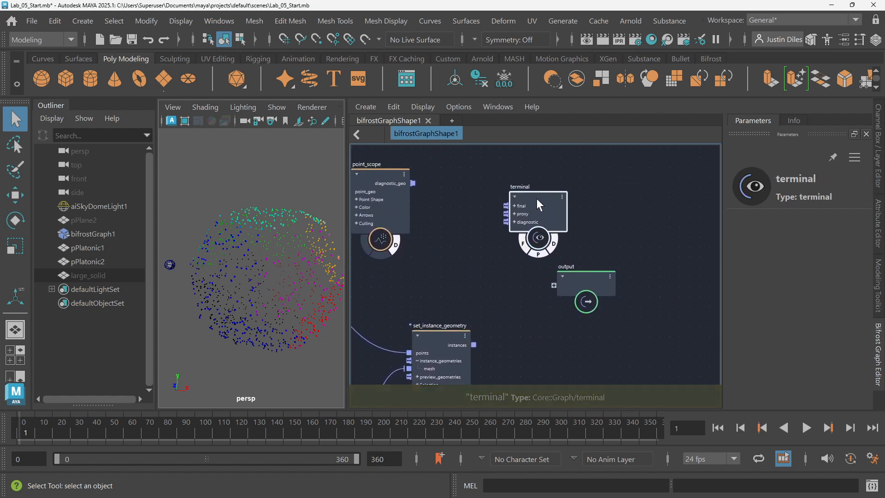
{"action": "left_click_drag", "start_coordinate": [596, 278], "coordinate": [626, 273]}
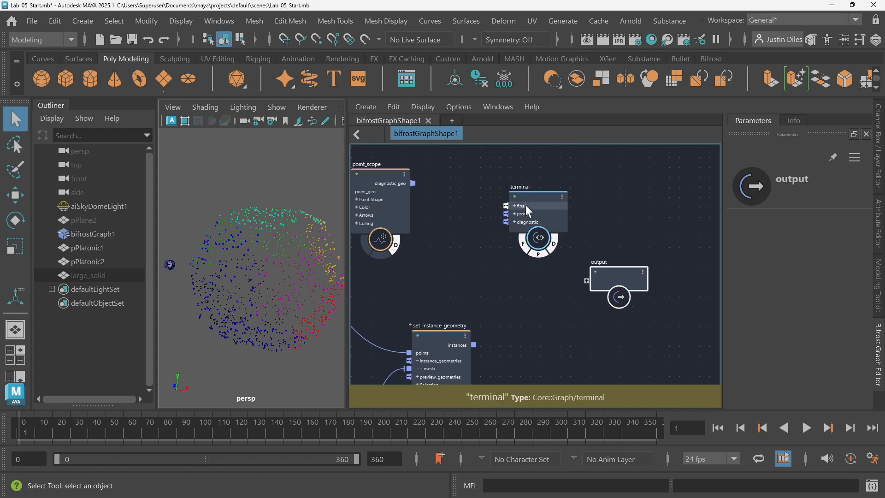
Step: Delete the terminal node and add a new terminal node in its place
{"action": "left_click", "coordinate": [535, 190]}
{"action": "key", "text": "Delete"}
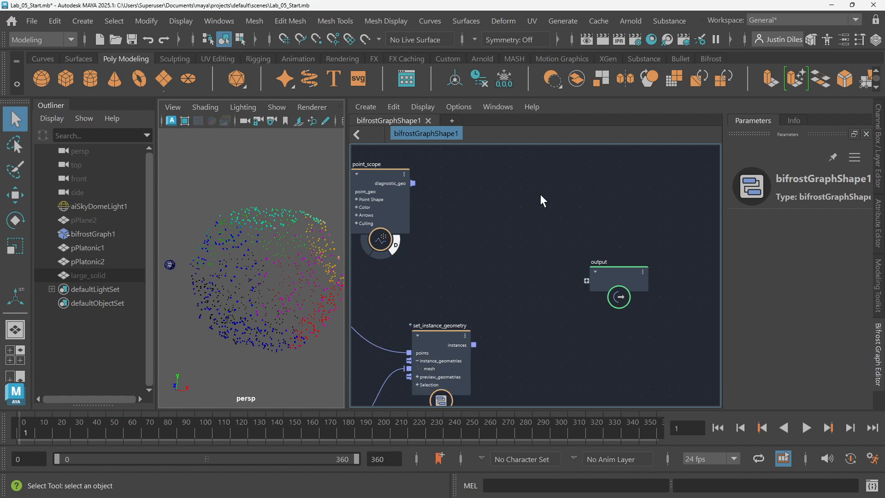
{"action": "key", "text": "Tab"}
{"action": "type", "text": "term"}
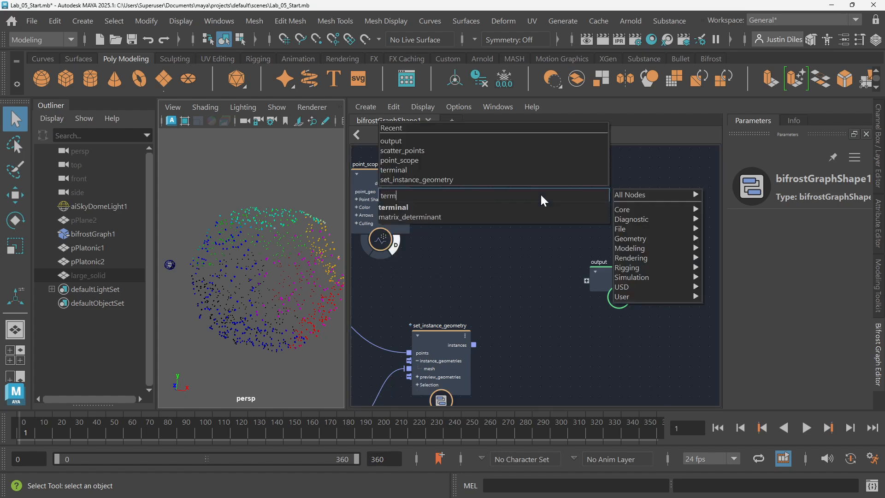
{"action": "left_click", "coordinate": [433, 206]}
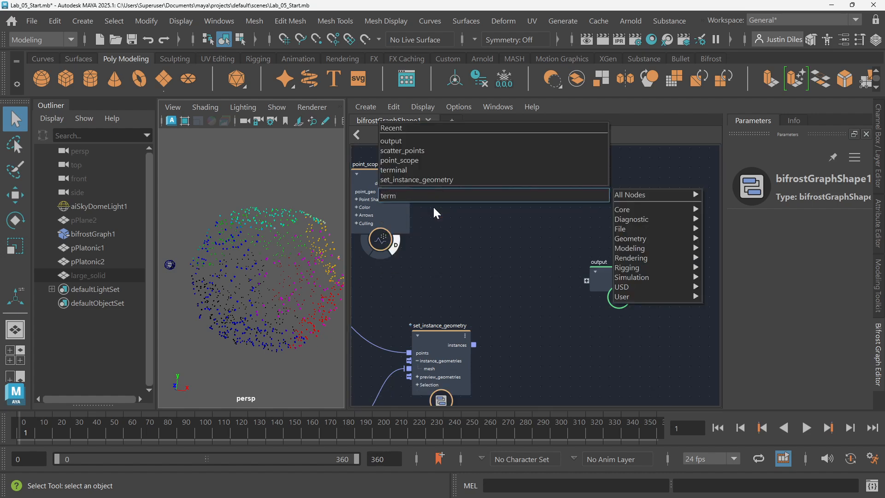
{"action": "left_click_drag", "start_coordinate": [556, 216], "coordinate": [557, 245]}
Step: Connect the instances output of set_instance_geometry to the terminal's proxy input and view the instanced solids in the viewport
{"action": "middle_click_drag", "start_coordinate": [558, 387], "coordinate": [537, 306], "text": "alt"}
{"action": "mouse_move", "coordinate": [452, 265]}
{"action": "left_mouse_down"}
{"action": "mouse_move", "coordinate": [496, 166]}
{"action": "mouse_move", "coordinate": [500, 177]}
{"action": "left_mouse_up"}
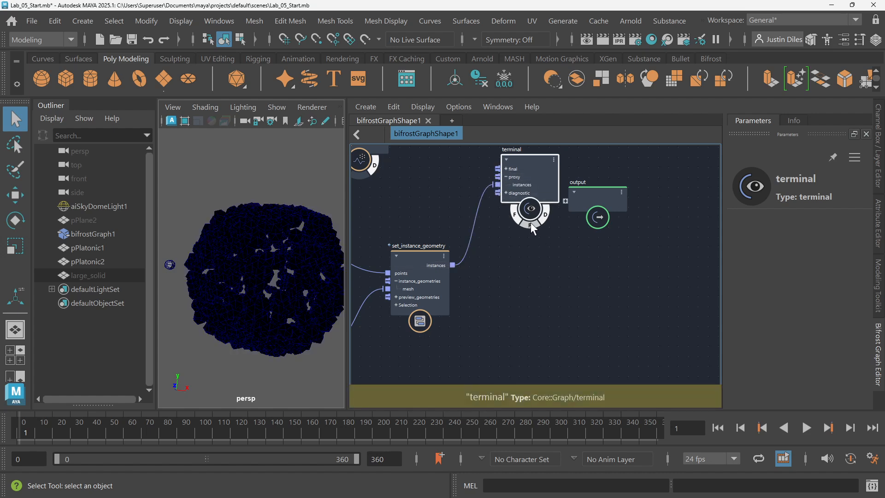
{"action": "scroll", "coordinate": [300, 245], "scroll_direction": "up", "scroll_amount": 5}
{"action": "scroll", "coordinate": [300, 244], "scroll_direction": "down", "scroll_amount": 6}
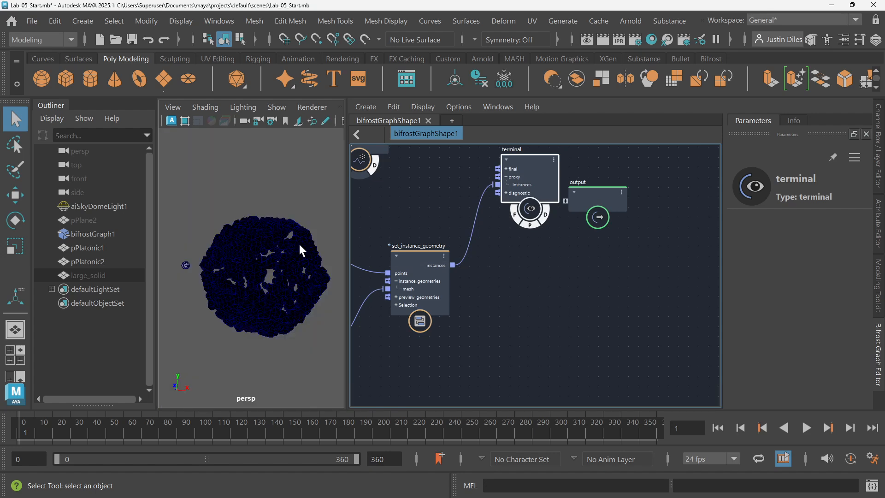
{"action": "scroll", "coordinate": [279, 249], "scroll_direction": "up", "scroll_amount": 2}
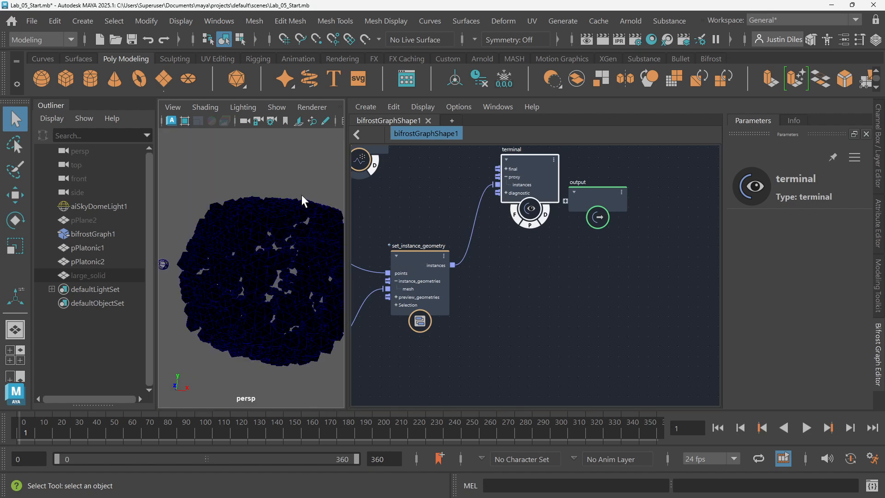
Step: Try Two Sided Lighting in the viewport and switch it back off
{"action": "left_click", "coordinate": [248, 107]}
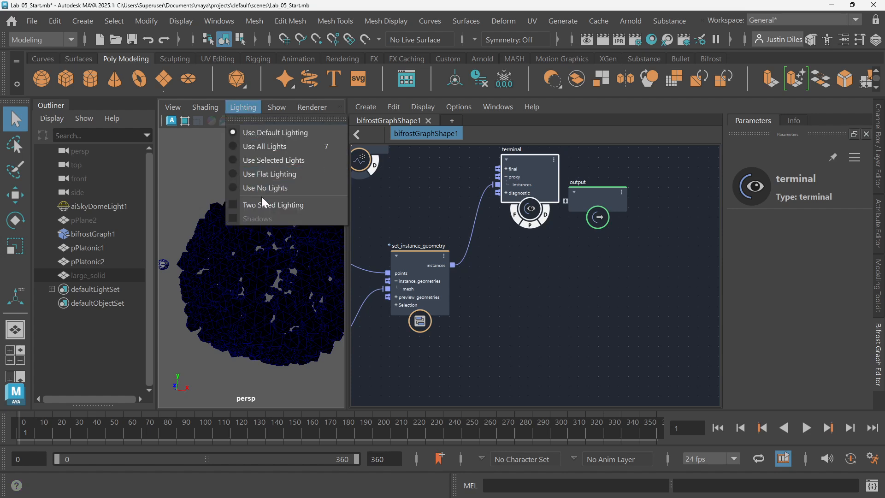
{"action": "left_click", "coordinate": [262, 203]}
{"action": "left_click", "coordinate": [243, 108]}
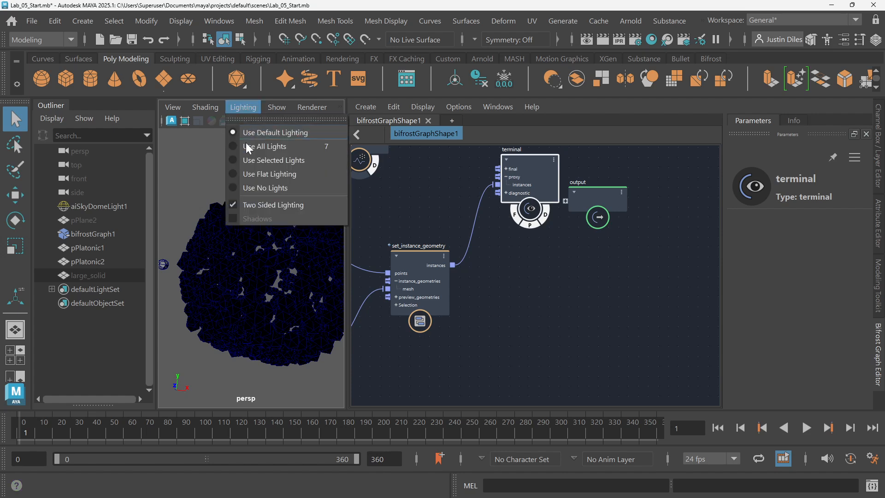
{"action": "left_click", "coordinate": [249, 206]}
Step: Move the output node farther right and line the terminal up horizontally with set_instance_geometry's instances output
{"action": "left_click", "coordinate": [552, 289]}
{"action": "middle_click_drag", "start_coordinate": [552, 289], "coordinate": [474, 312], "text": "alt"}
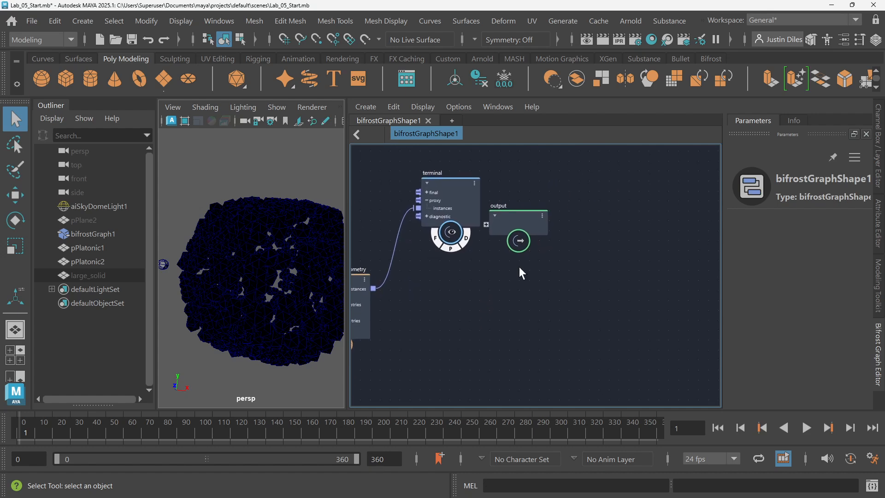
{"action": "left_click_drag", "start_coordinate": [516, 214], "coordinate": [617, 237]}
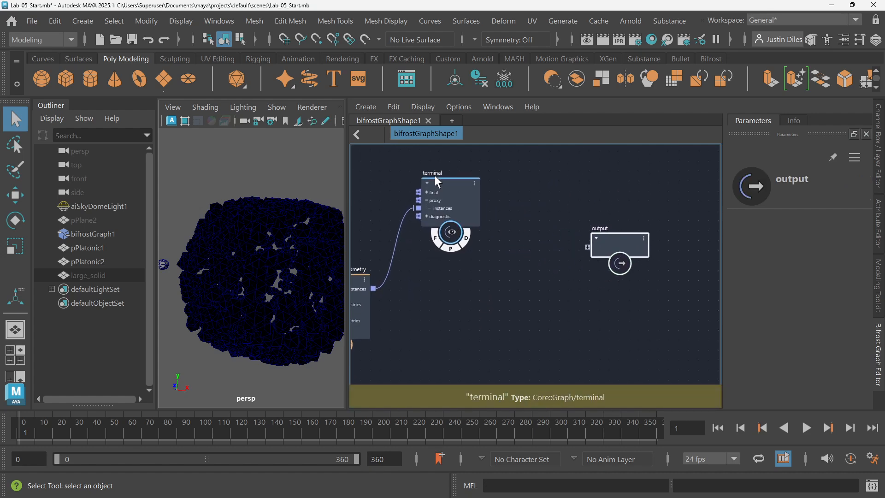
{"action": "left_click_drag", "start_coordinate": [472, 184], "coordinate": [515, 225]}
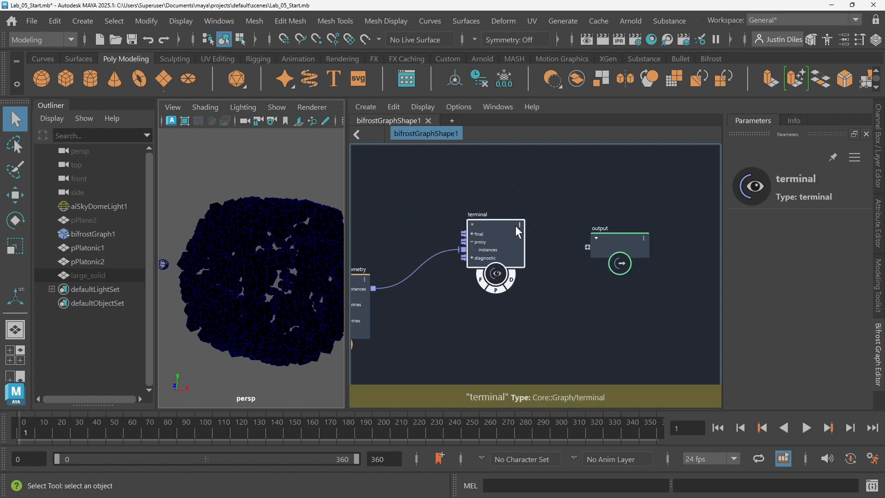
{"action": "middle_click_drag", "start_coordinate": [516, 226], "coordinate": [537, 192], "text": "alt"}
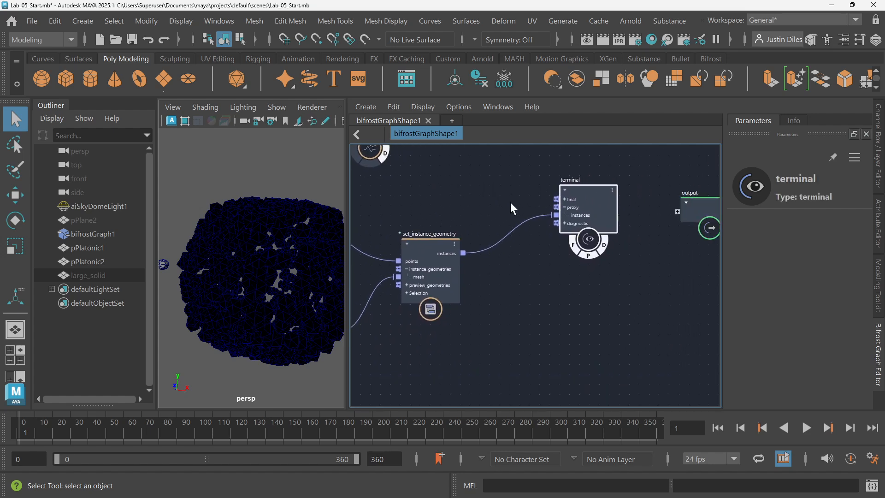
{"action": "left_click_drag", "start_coordinate": [593, 189], "coordinate": [627, 227]}
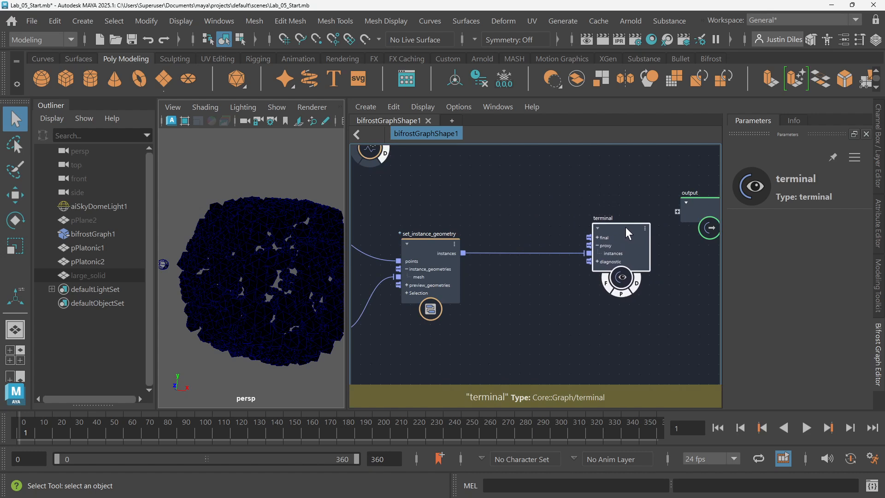
Step: Add a bake_instanced_geometry node between set_instance_geometry and the terminal
{"action": "scroll", "coordinate": [537, 226], "scroll_direction": "up", "scroll_amount": 1}
{"action": "middle_click_drag", "start_coordinate": [534, 227], "coordinate": [529, 201], "text": "alt"}
{"action": "scroll", "coordinate": [516, 225], "scroll_direction": "up", "scroll_amount": 1}
{"action": "scroll", "coordinate": [481, 216], "scroll_direction": "up", "scroll_amount": 1}
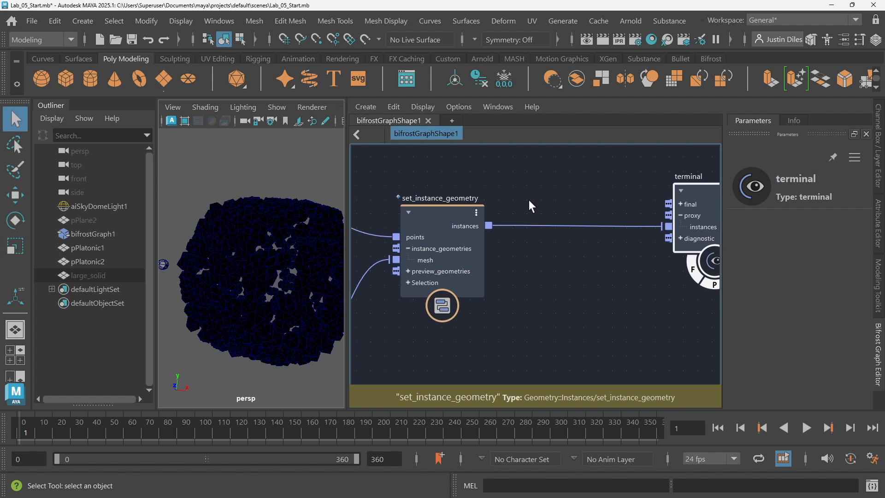
{"action": "left_click", "coordinate": [520, 201]}
{"action": "key", "text": "Tab"}
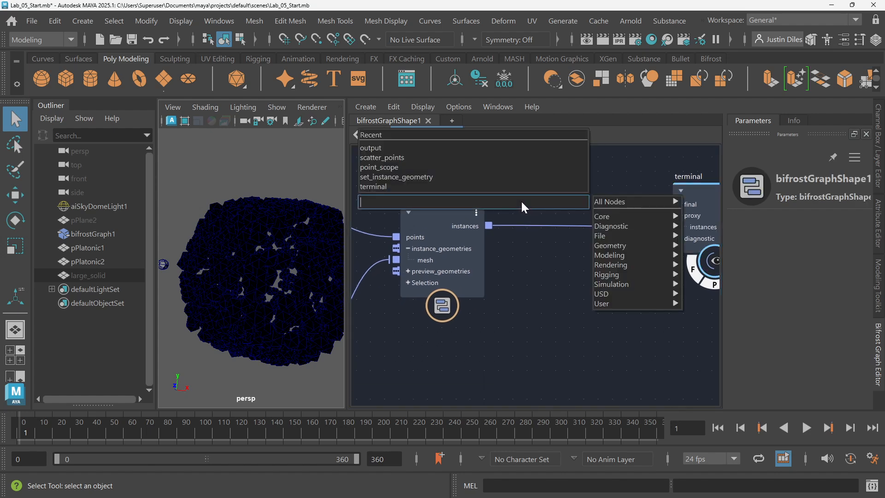
{"action": "type", "text": "bake"}
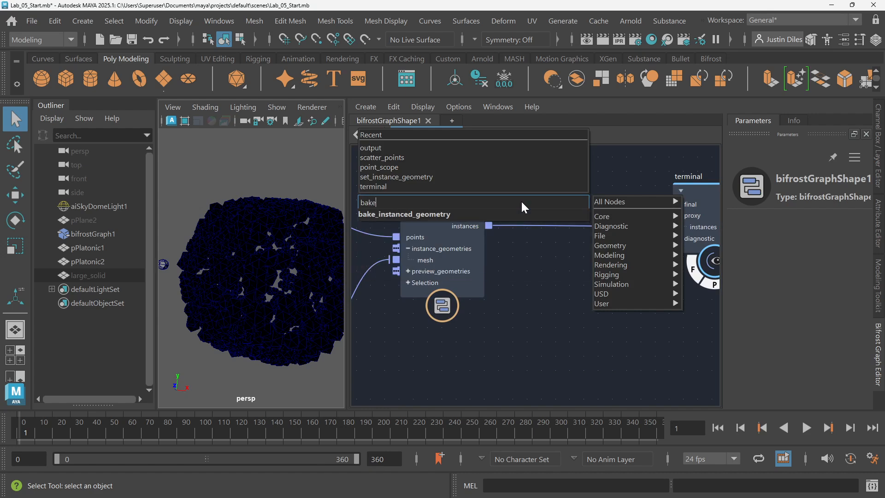
{"action": "left_click", "coordinate": [494, 213]}
Step: Arrange the terminal and bake_instanced_geometry nodes so the bake node sits clear between set_instance_geometry and the terminal
{"action": "middle_click_drag", "start_coordinate": [647, 250], "coordinate": [514, 254], "text": "alt"}
{"action": "scroll", "coordinate": [512, 258], "scroll_direction": "down", "scroll_amount": 1}
{"action": "left_click_drag", "start_coordinate": [555, 214], "coordinate": [594, 220]}
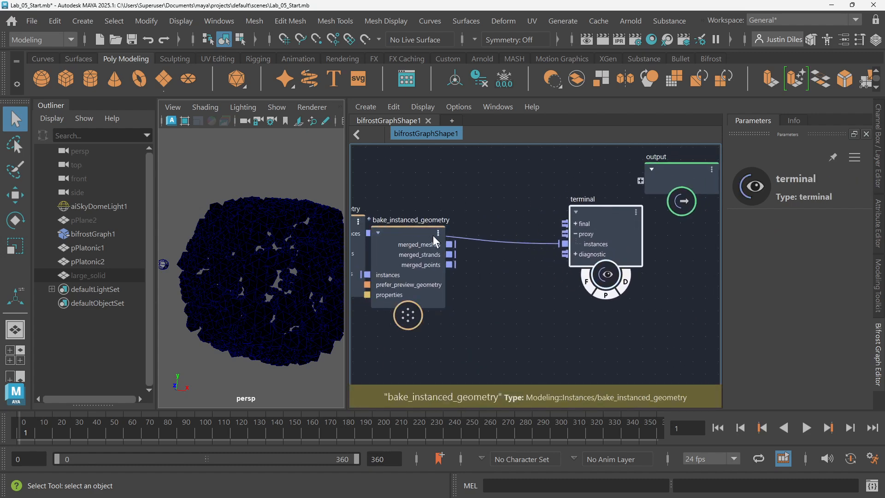
{"action": "left_click_drag", "start_coordinate": [433, 235], "coordinate": [455, 202]}
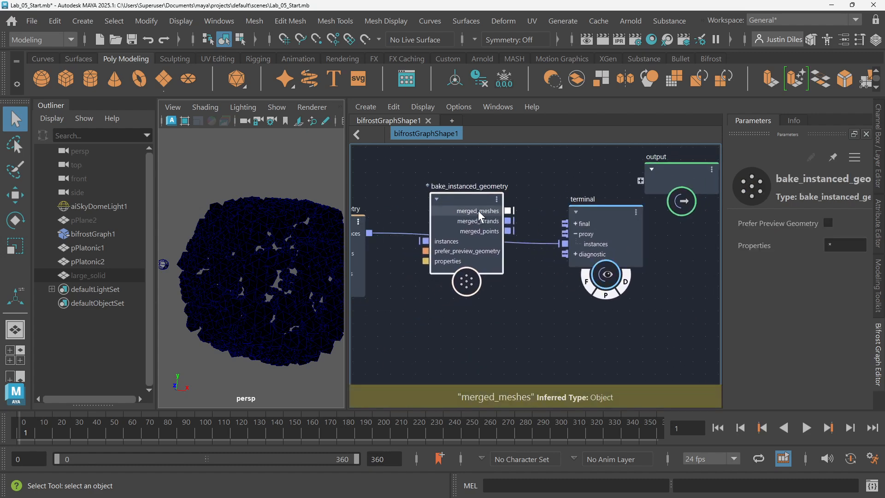
{"action": "scroll", "coordinate": [427, 206], "scroll_direction": "down", "scroll_amount": 1}
{"action": "middle_click_drag", "start_coordinate": [416, 204], "coordinate": [427, 206], "text": "alt"}
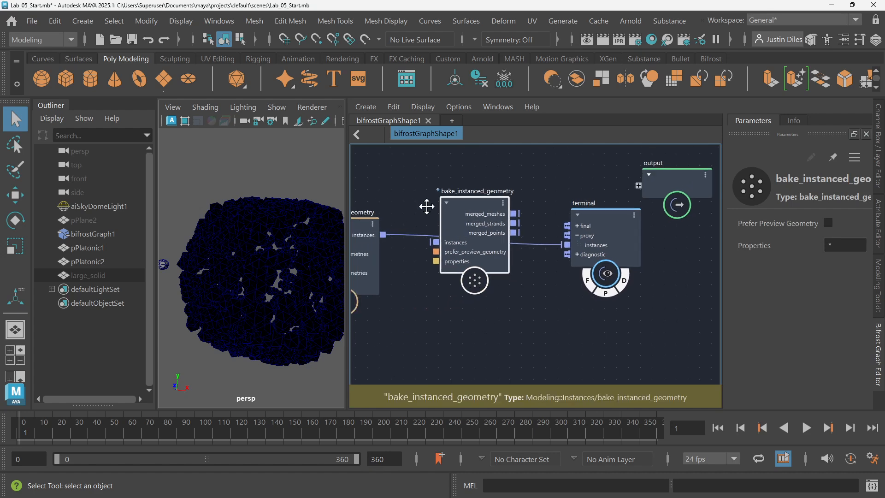
Step: Connect set_instance_geometry's instances output to bake_instanced_geometry's instances input, and merged_meshes to the terminal's proxy instances port, aligning the bake node
{"action": "left_click_drag", "start_coordinate": [407, 248], "coordinate": [457, 255]}
{"action": "left_click_drag", "start_coordinate": [531, 228], "coordinate": [577, 255]}
{"action": "left_click_drag", "start_coordinate": [498, 214], "coordinate": [500, 223]}
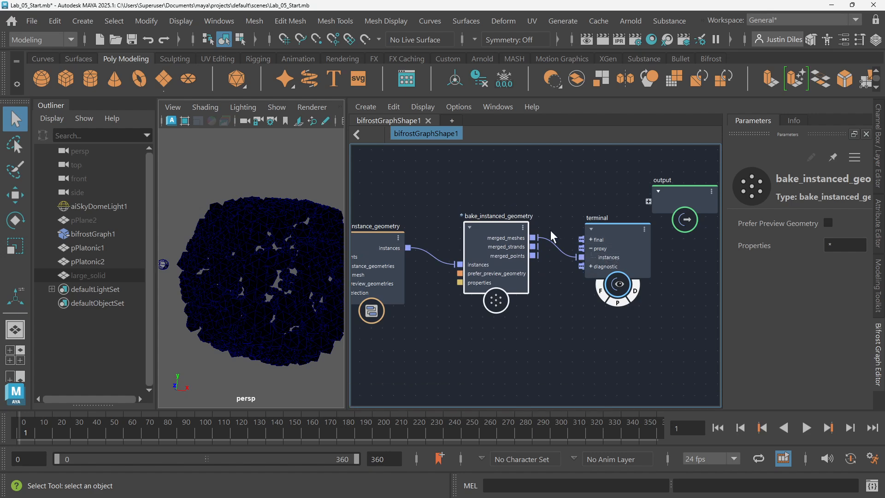
{"action": "left_click_drag", "start_coordinate": [486, 229], "coordinate": [483, 246]}
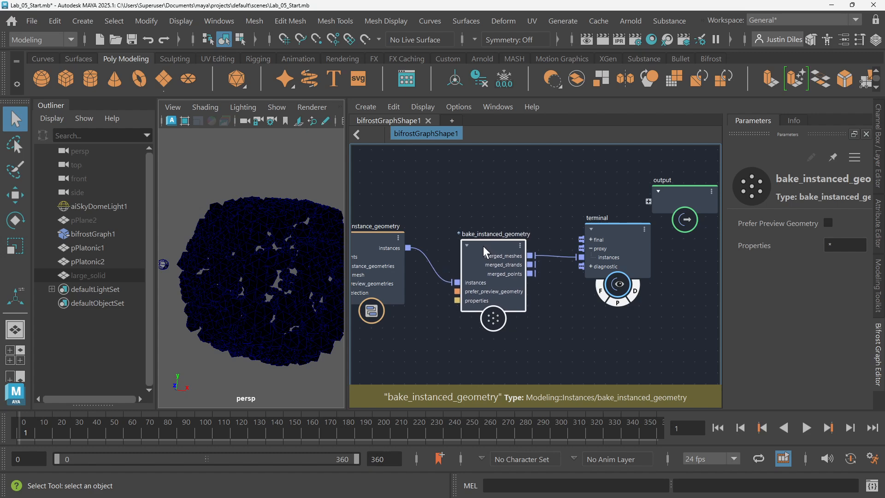
Step: Switch off the terminal node's proxy display
{"action": "left_click", "coordinate": [618, 302]}
{"action": "left_click", "coordinate": [618, 303]}
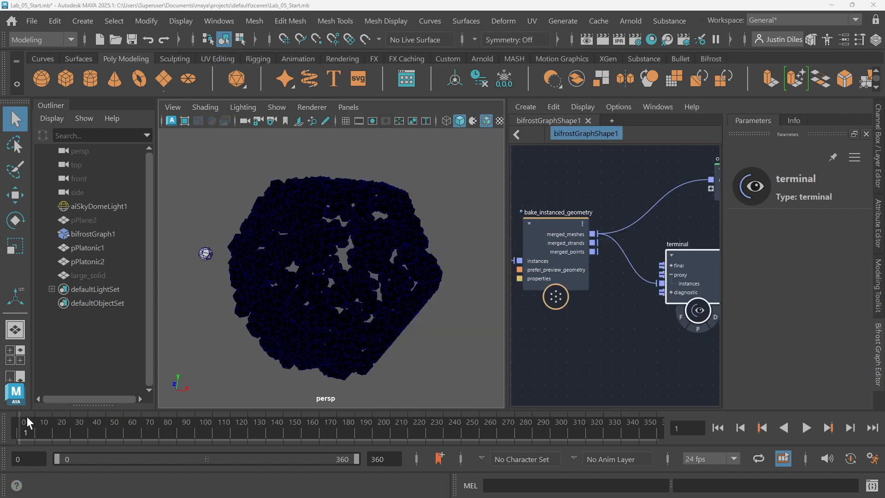
Step: Select bifrostGraph1 in the viewport, show its attributes and assign it the existing lambert1 material
{"action": "left_click", "coordinate": [389, 212]}
{"action": "key", "text": "ctrl+a"}
{"action": "right_click", "coordinate": [390, 215]}
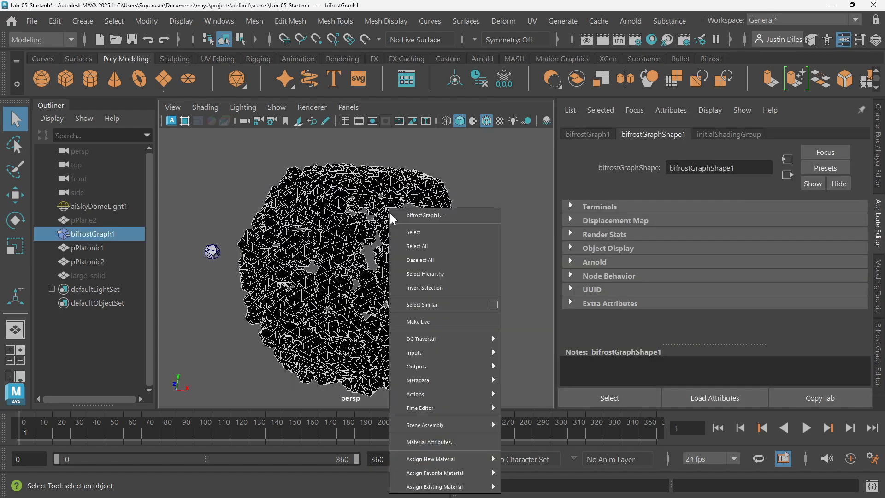
{"action": "mouse_move", "coordinate": [467, 477]}
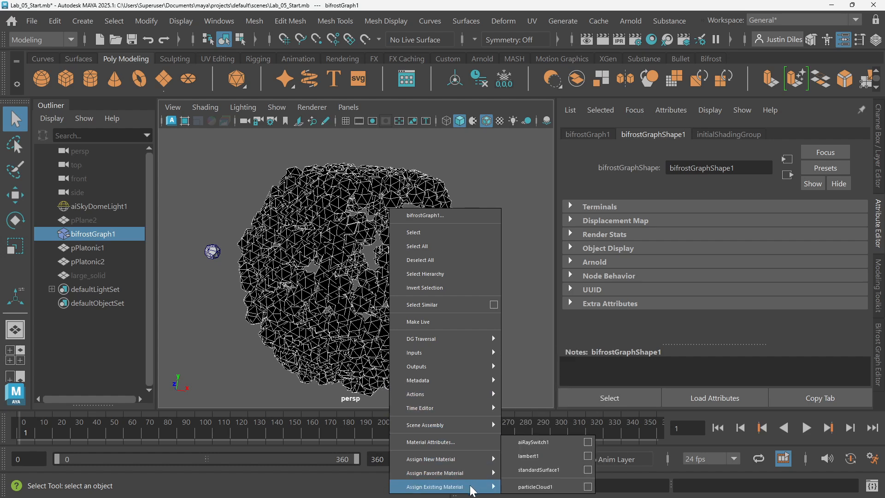
{"action": "left_click", "coordinate": [549, 455]}
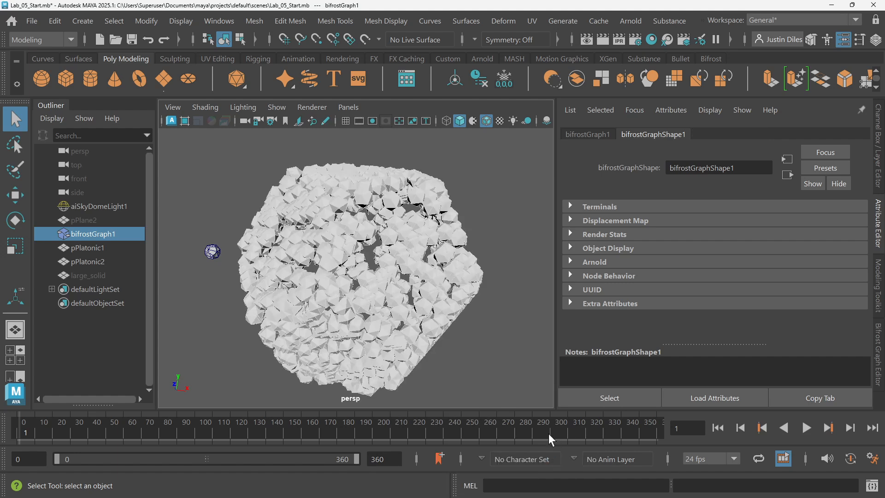
{"action": "left_click", "coordinate": [522, 283]}
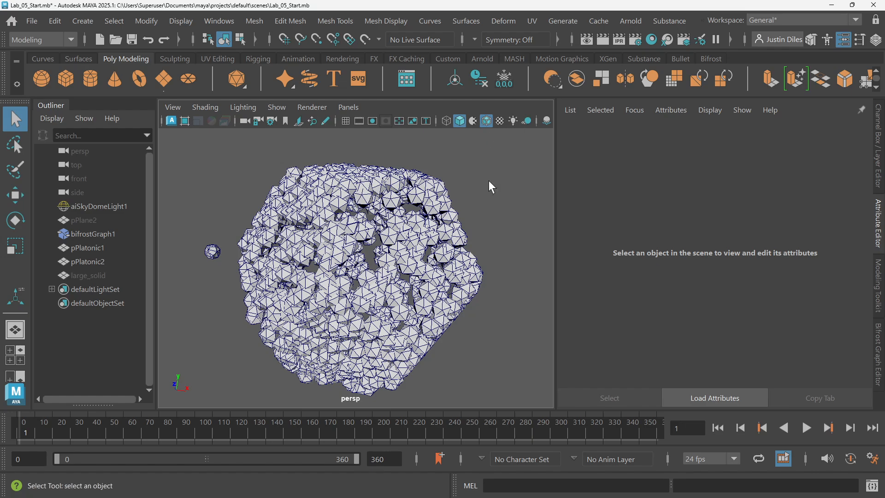
{"action": "mouse_move", "coordinate": [468, 189]}
{"action": "left_mouse_down", "text": "alt"}
{"action": "mouse_move", "coordinate": [452, 206]}
{"action": "mouse_move", "coordinate": [461, 195]}
{"action": "left_mouse_up", "text": "alt"}
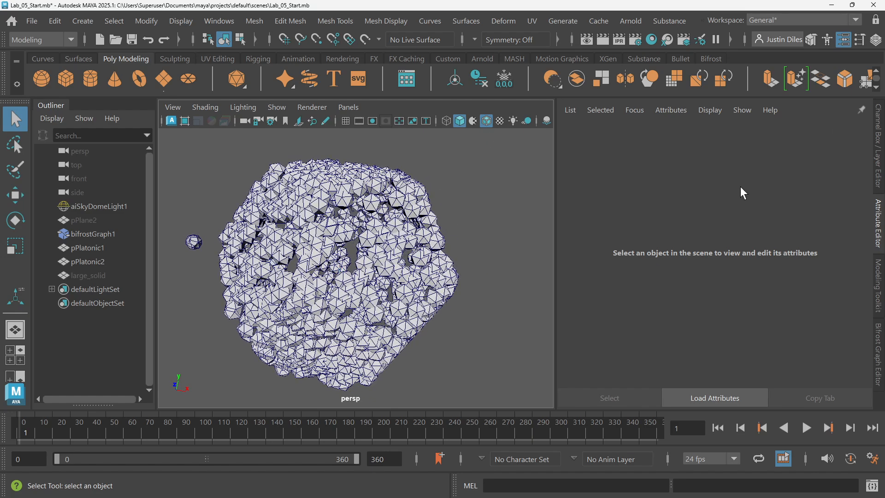
{"action": "left_click", "coordinate": [410, 227]}
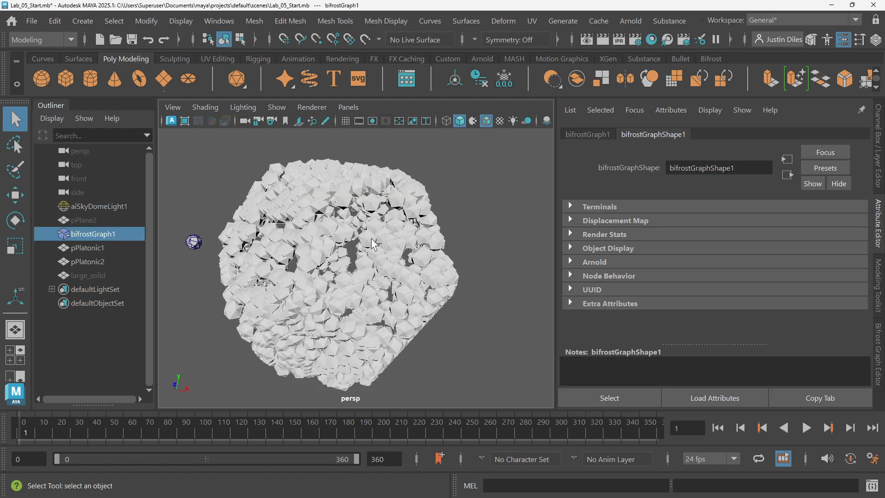
{"action": "left_click", "coordinate": [450, 191]}
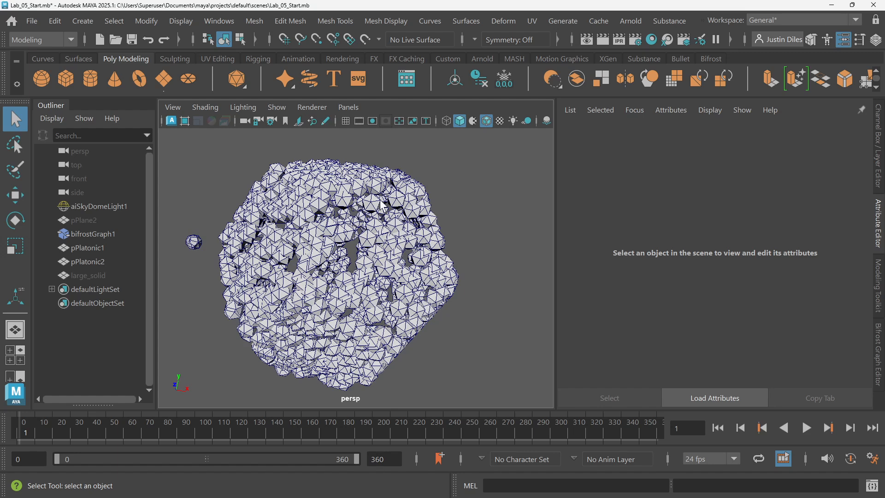
Step: Hide bifrostGraph1 and show it again
{"action": "left_click", "coordinate": [110, 235]}
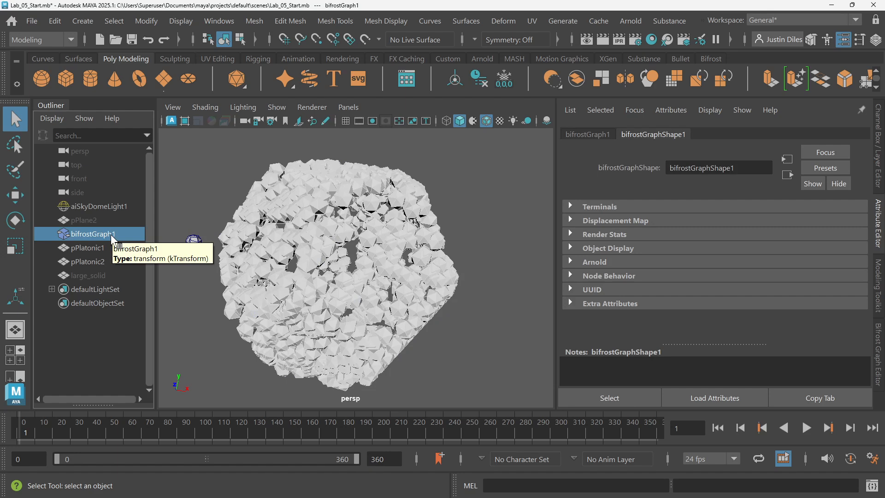
{"action": "key", "text": "ctrl+h"}
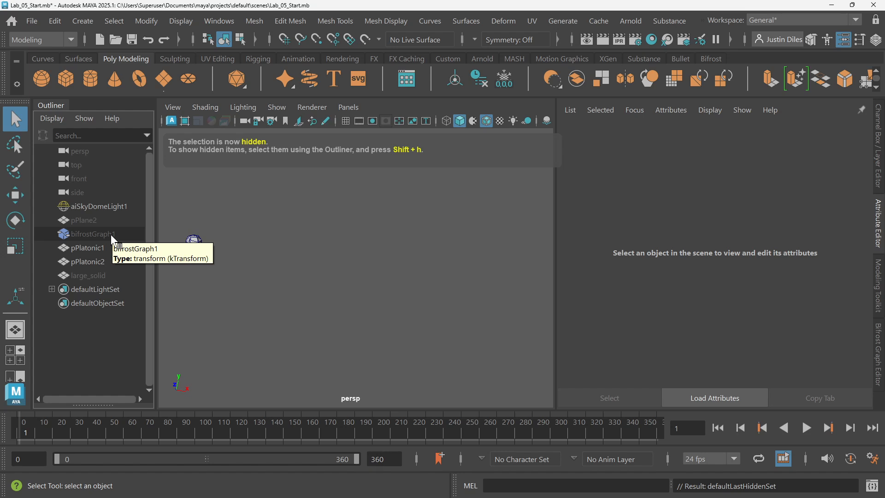
{"action": "left_click", "coordinate": [111, 234]}
{"action": "key", "text": "shift+h"}
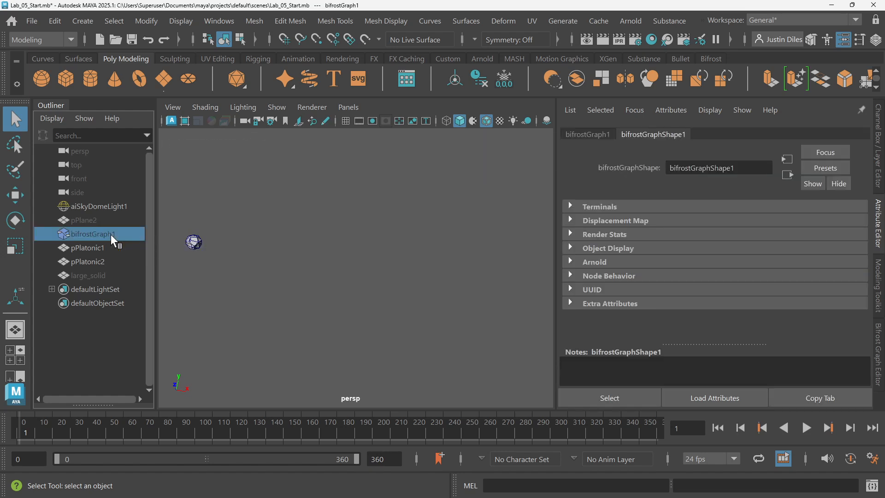
{"action": "key", "text": "shift+h"}
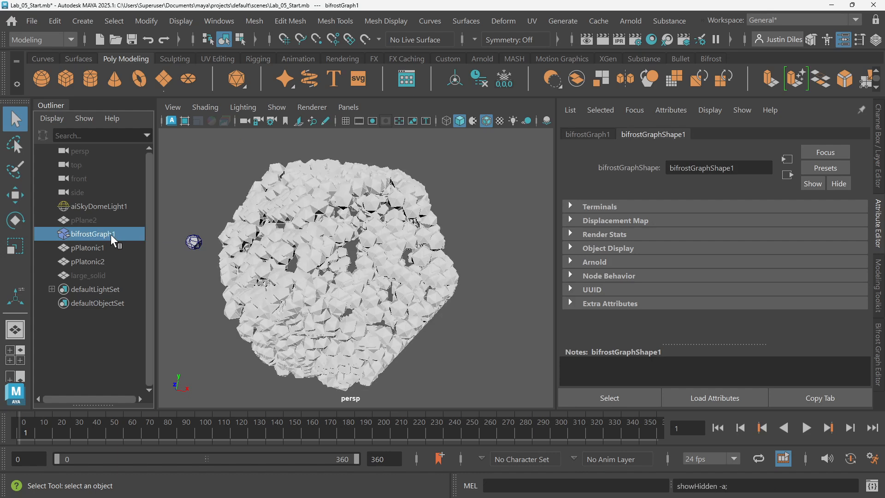
Step: Deselect bifrostGraph1 and return to the Bifrost Graph Editor
{"action": "left_click", "coordinate": [497, 196]}
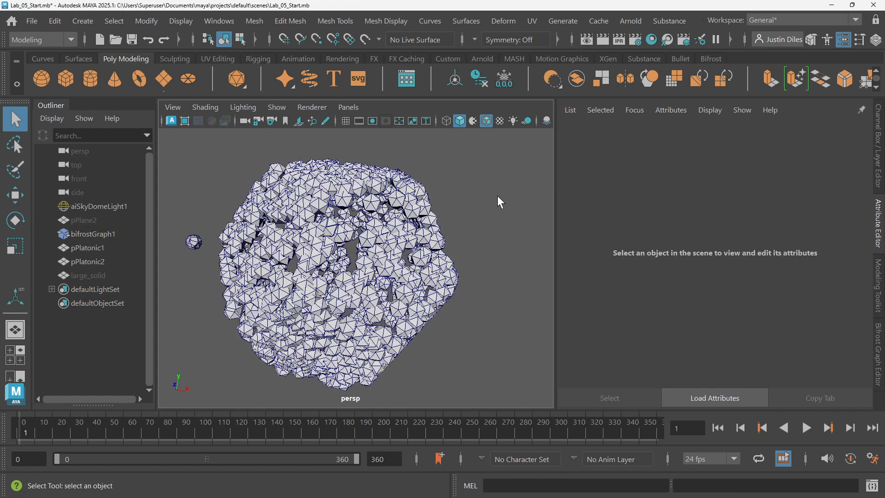
{"action": "left_click", "coordinate": [879, 341]}
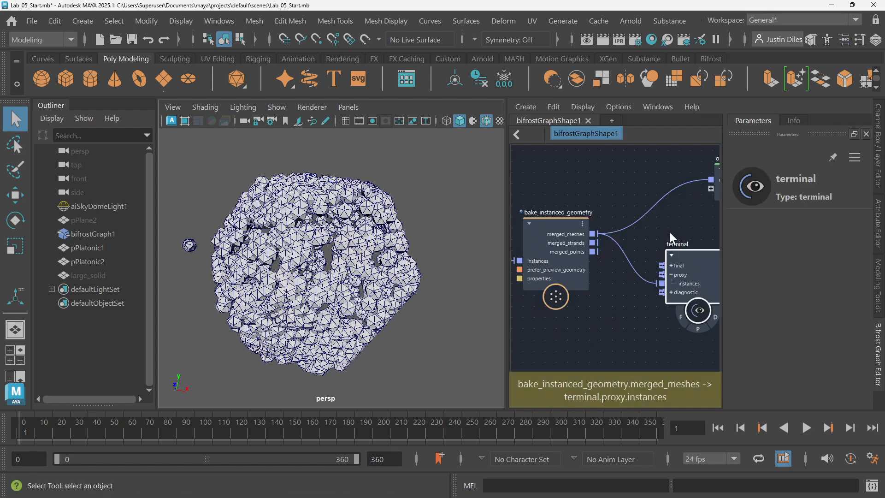
Step: Turn on the terminal node's proxy display and delete the merged_meshes connection to the output node
{"action": "middle_click_drag", "start_coordinate": [697, 265], "coordinate": [612, 282]}
{"action": "left_click_drag", "start_coordinate": [613, 281], "coordinate": [657, 267]}
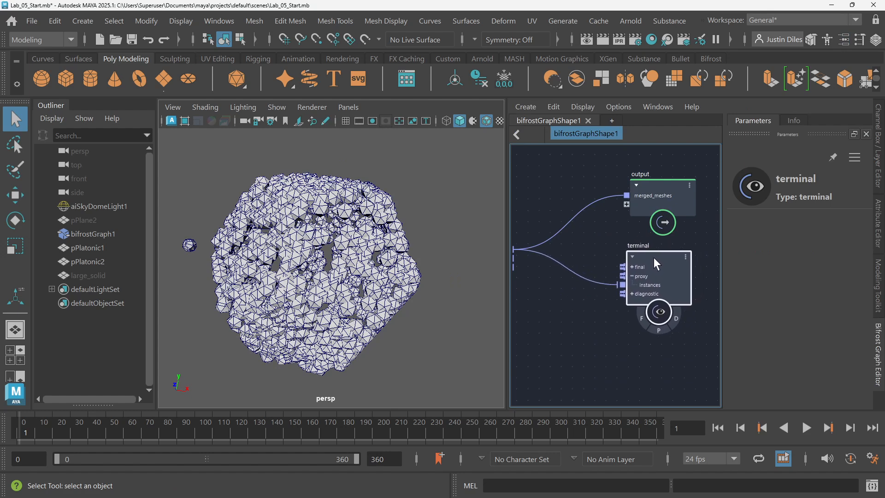
{"action": "left_click", "coordinate": [660, 329]}
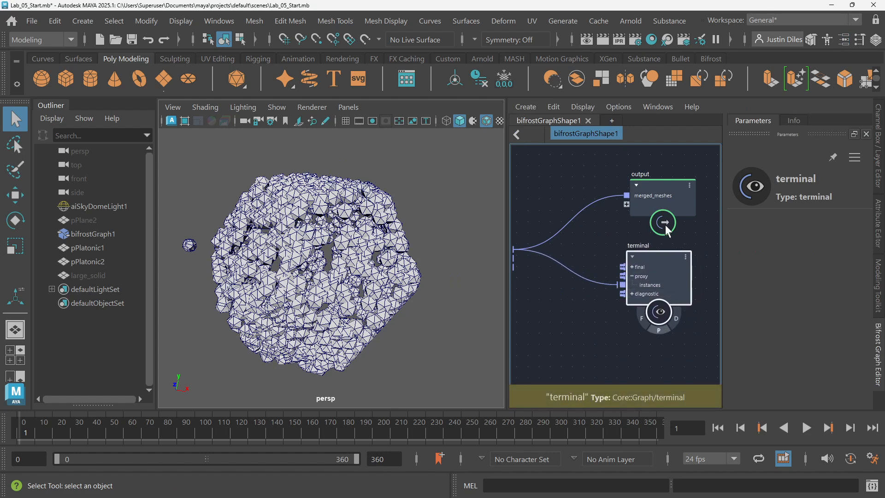
{"action": "left_click", "coordinate": [665, 225]}
{"action": "left_click", "coordinate": [586, 207]}
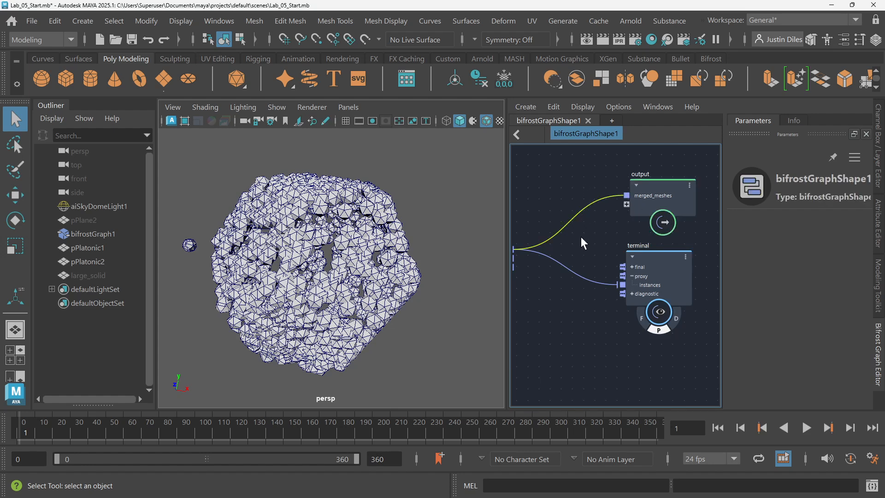
{"action": "key", "text": "Delete"}
Step: Toggle the terminal's proxy display off and on to compare the result, leaving it off
{"action": "left_click", "coordinate": [660, 328]}
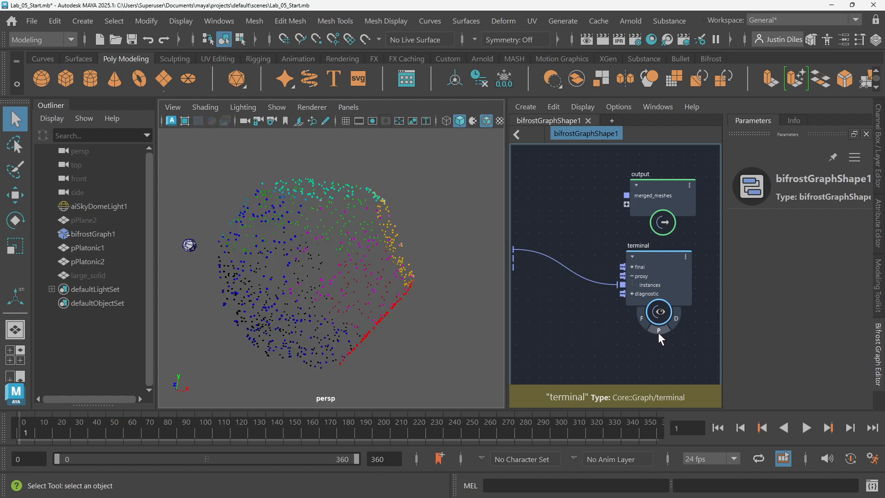
{"action": "left_click", "coordinate": [660, 329]}
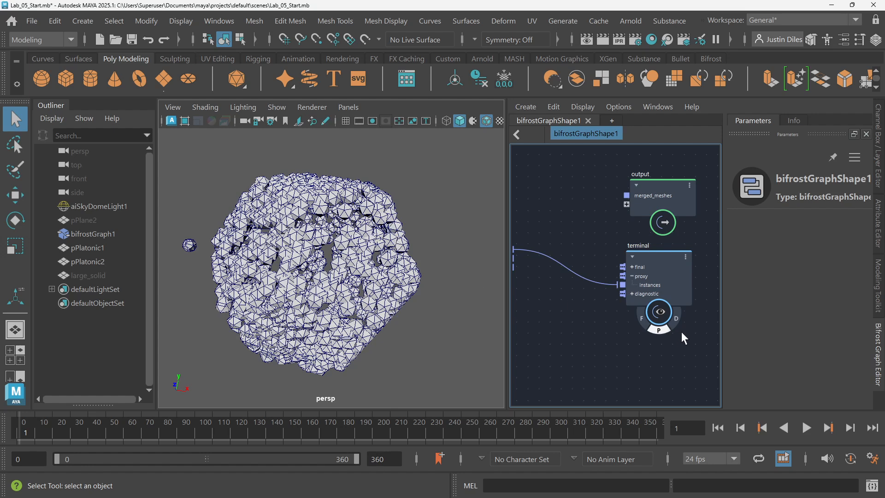
{"action": "left_click", "coordinate": [660, 327]}
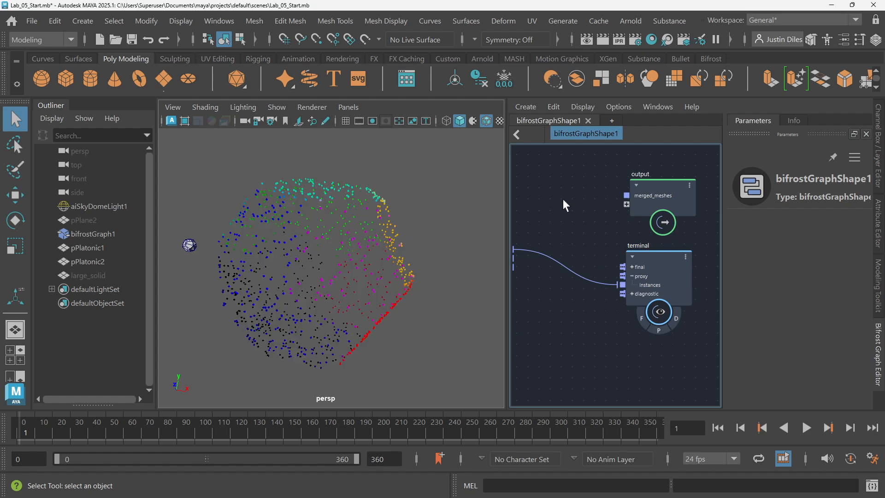
Step: Widen the graph editor and connect bake_instanced_geometry's merged_meshes port to the output node's merged_meshes port
{"action": "scroll", "coordinate": [598, 219], "scroll_direction": "down", "scroll_amount": 1}
{"action": "middle_click_drag", "start_coordinate": [599, 220], "coordinate": [636, 216]}
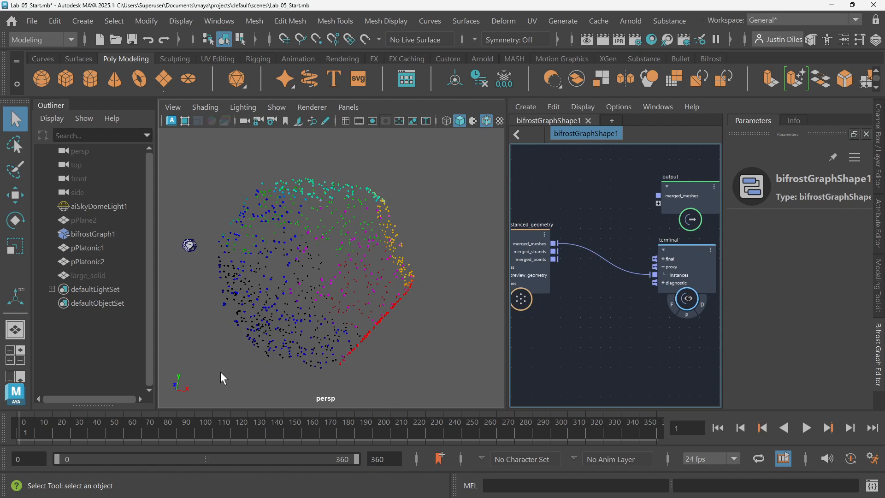
{"action": "left_click_drag", "start_coordinate": [554, 243], "coordinate": [606, 226]}
{"action": "middle_click_drag", "start_coordinate": [607, 230], "coordinate": [641, 232]}
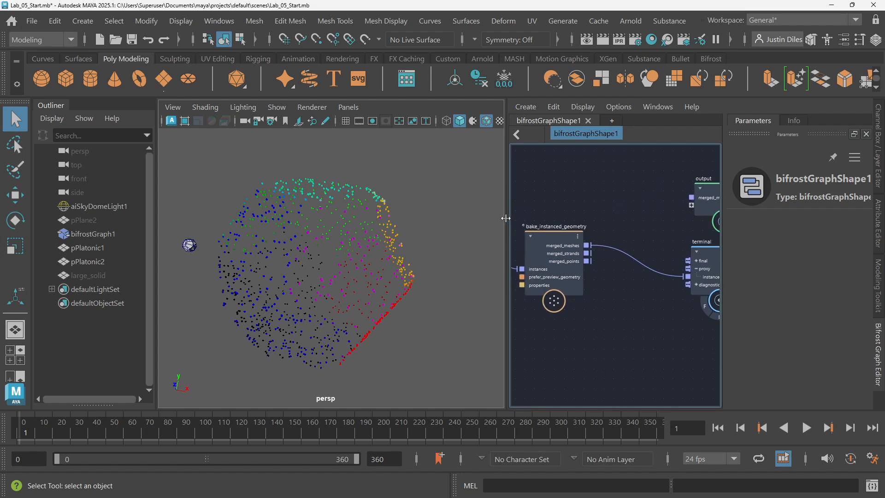
{"action": "left_click_drag", "start_coordinate": [506, 219], "coordinate": [338, 219]}
{"action": "scroll", "coordinate": [604, 249], "scroll_direction": "up", "scroll_amount": 2}
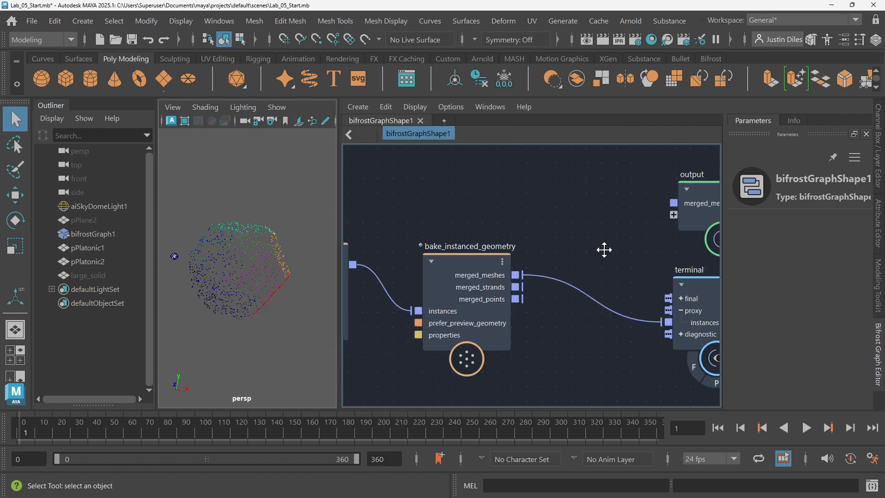
{"action": "middle_click_drag", "start_coordinate": [604, 250], "coordinate": [516, 236]}
{"action": "scroll", "coordinate": [515, 236], "scroll_direction": "down", "scroll_amount": 1}
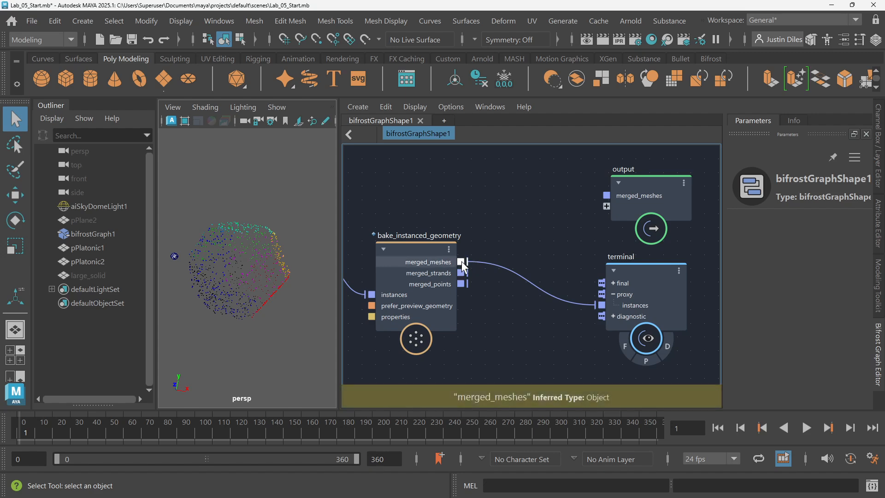
{"action": "left_click_drag", "start_coordinate": [465, 261], "coordinate": [612, 197]}
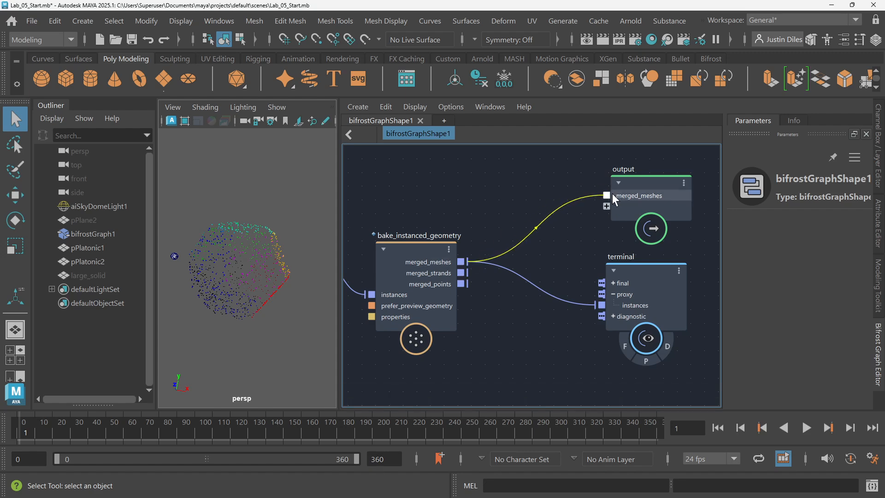
Step: Create a Maya mesh from the output node's merged_meshes port
{"action": "left_click", "coordinate": [645, 178]}
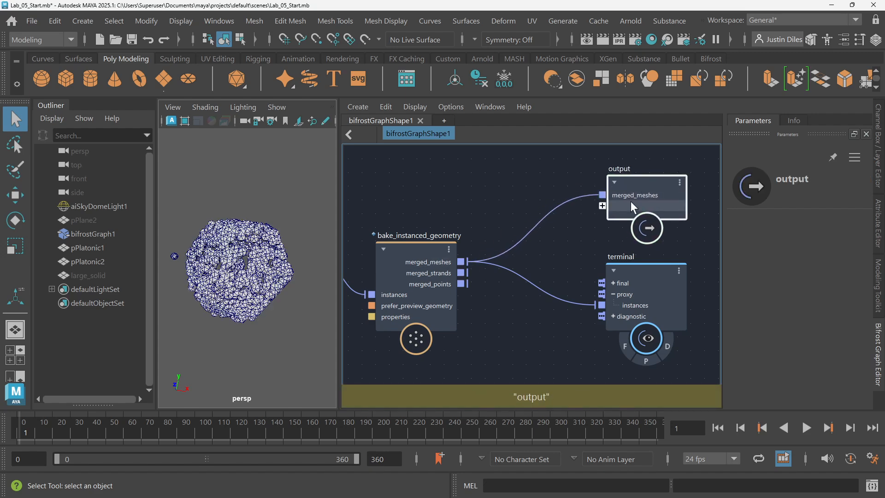
{"action": "right_click", "coordinate": [640, 193]}
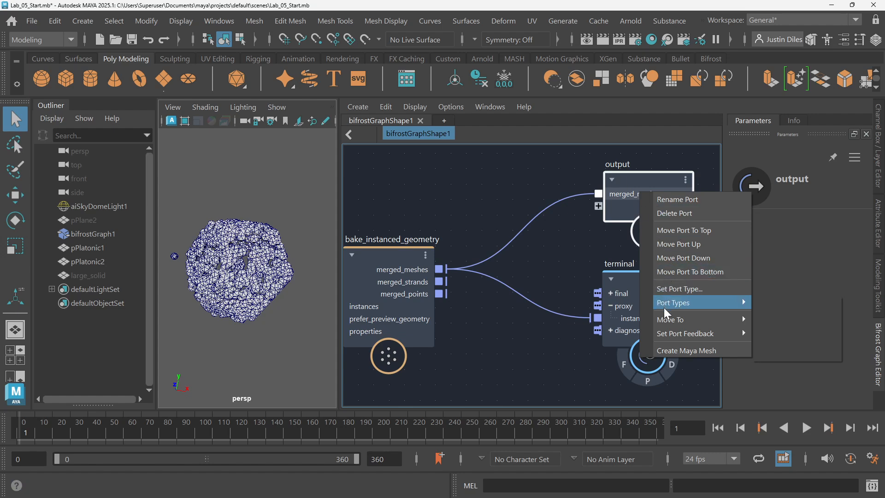
{"action": "mouse_move", "coordinate": [671, 320]}
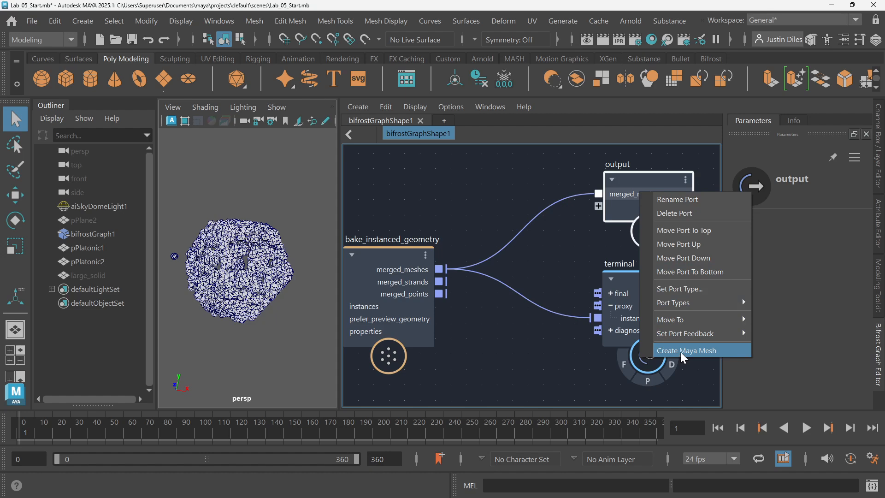
{"action": "left_click", "coordinate": [681, 352]}
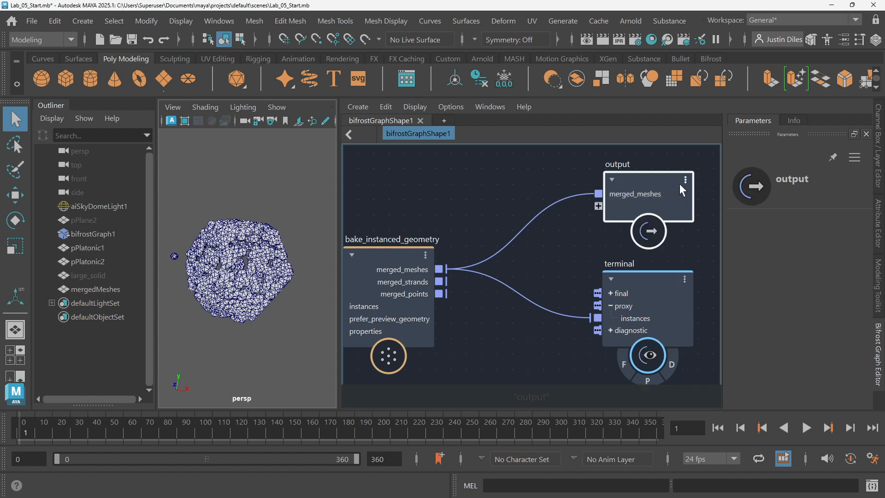
Step: Select the mergedMeshes object with the Move tool and shift it slightly away from bifrostGraph1
{"action": "left_click", "coordinate": [106, 291]}
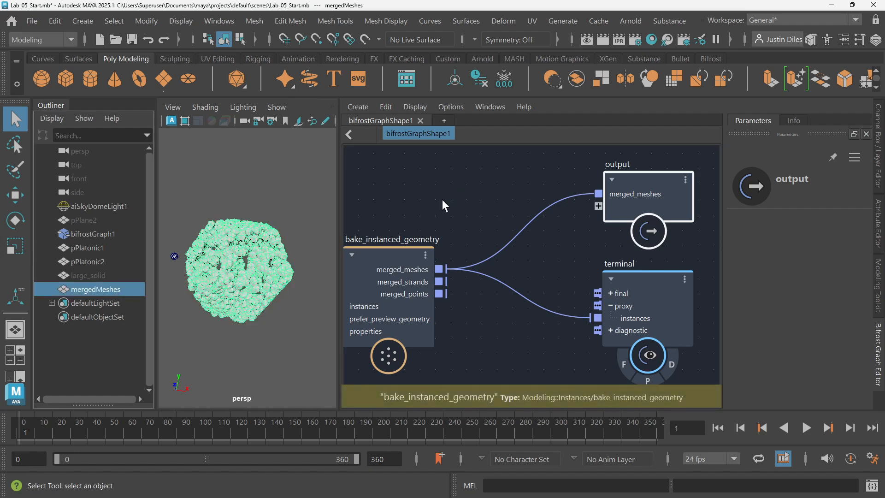
{"action": "middle_click_drag", "start_coordinate": [443, 206], "coordinate": [605, 193]}
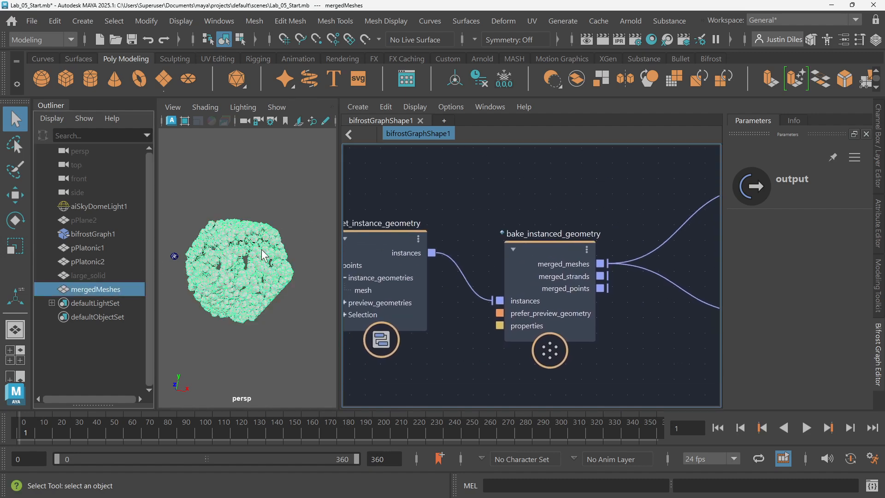
{"action": "left_click", "coordinate": [251, 202]}
{"action": "left_click", "coordinate": [242, 240]}
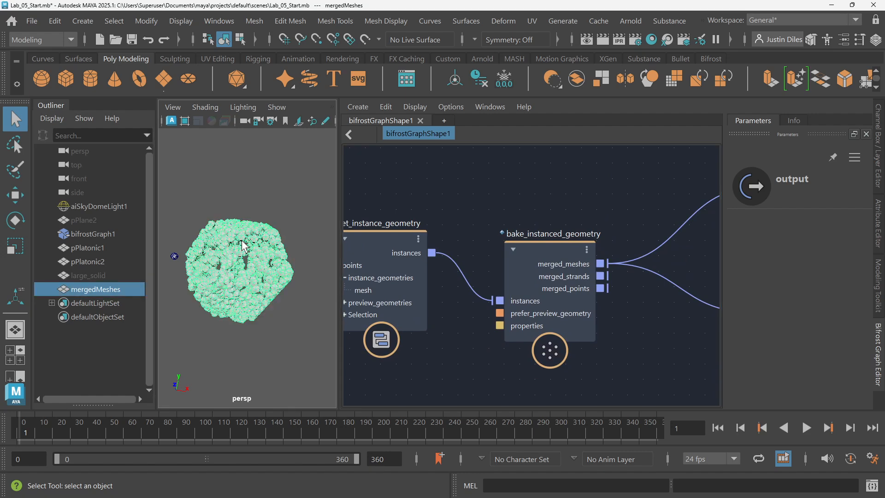
{"action": "left_click", "coordinate": [107, 291]}
{"action": "key", "text": "w"}
{"action": "scroll", "coordinate": [235, 233], "scroll_direction": "down", "scroll_amount": 5}
{"action": "middle_click_drag", "start_coordinate": [247, 232], "coordinate": [241, 230]}
{"action": "key", "text": "ctrl+z"}
{"action": "left_click", "coordinate": [283, 225]}
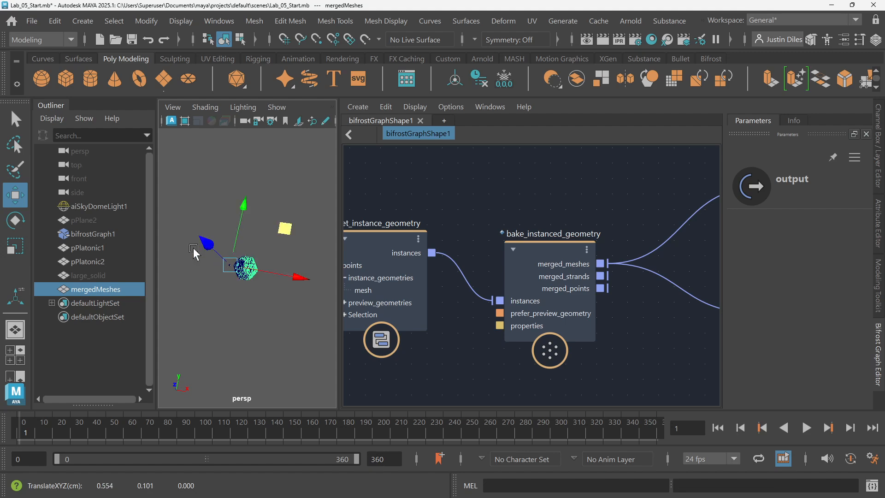
{"action": "left_click", "coordinate": [89, 289]}
{"action": "key", "text": "f"}
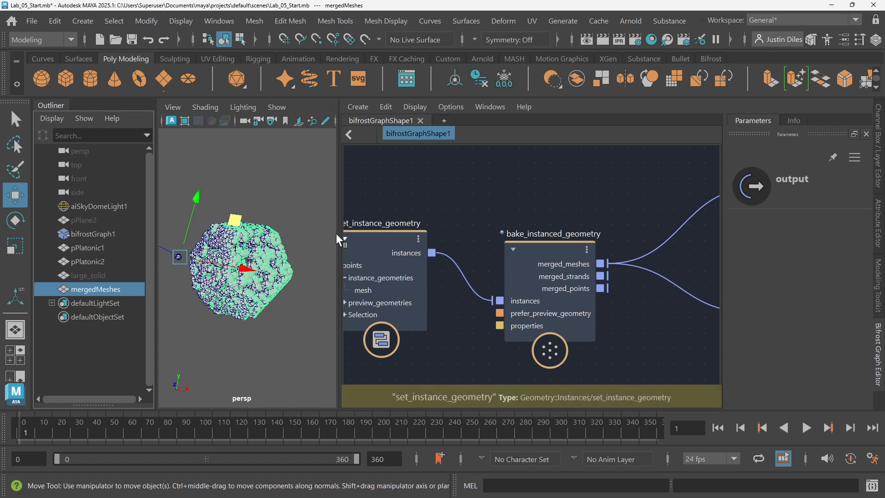
Step: Enlarge the viewport, move mergedMeshes along negative X until it sits beside bifrostGraph1, and deselect it
{"action": "left_click_drag", "start_coordinate": [340, 236], "coordinate": [653, 273]}
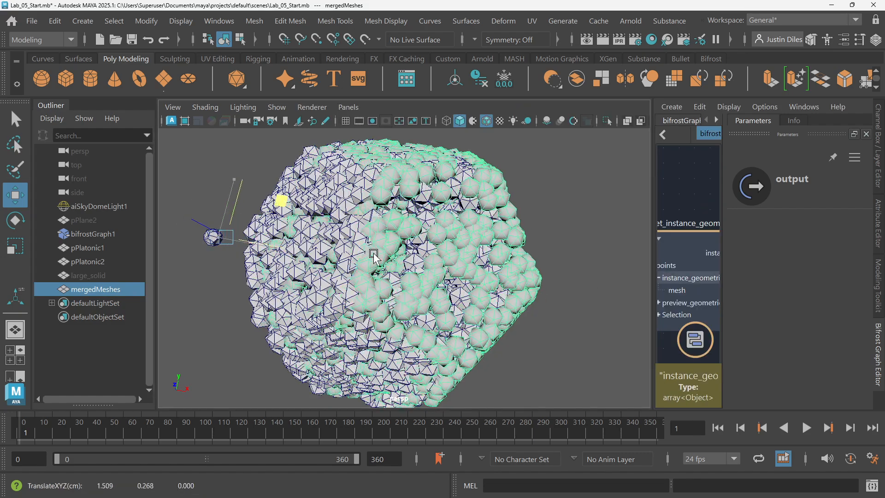
{"action": "scroll", "coordinate": [399, 268], "scroll_direction": "down", "scroll_amount": 5}
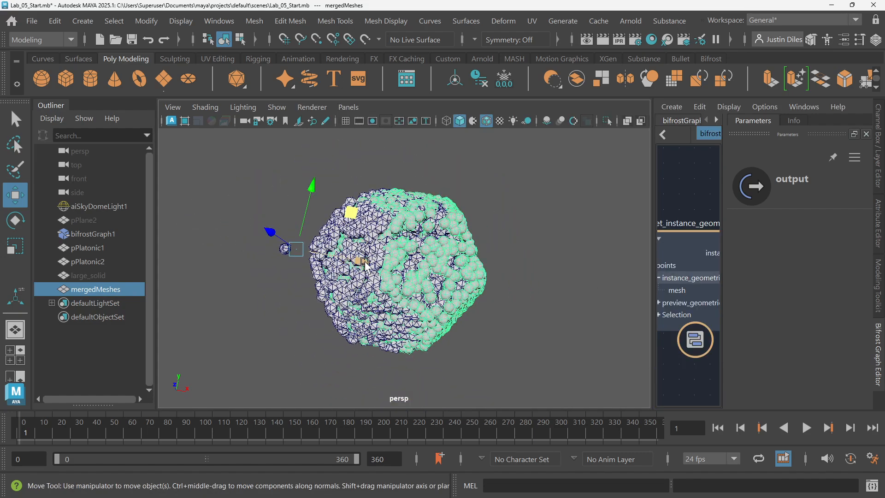
{"action": "left_click_drag", "start_coordinate": [355, 260], "coordinate": [192, 225]}
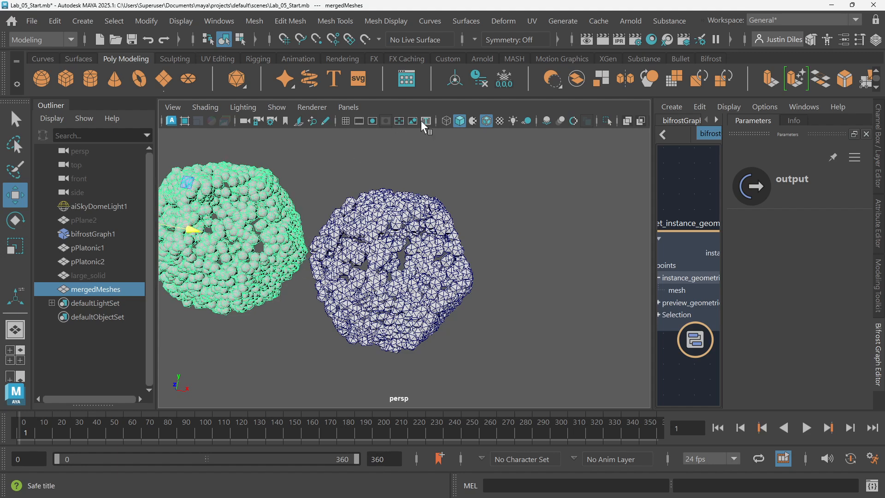
{"action": "left_click", "coordinate": [456, 83]}
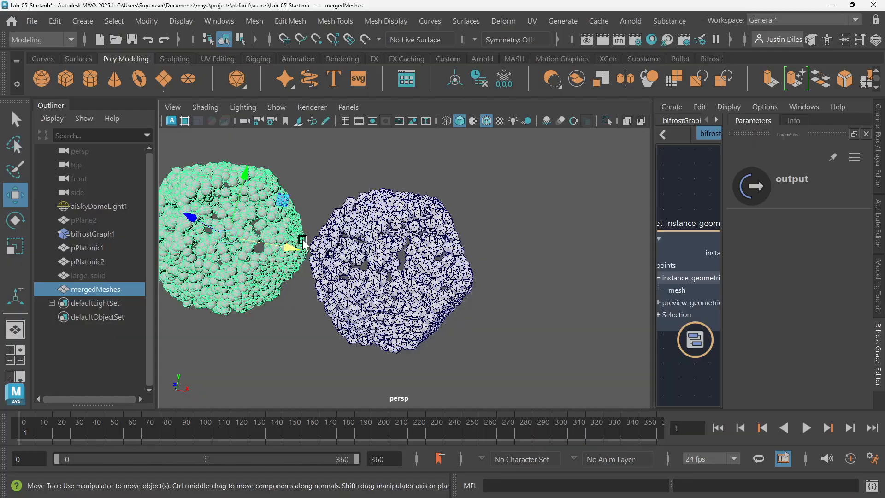
{"action": "left_click_drag", "start_coordinate": [318, 231], "coordinate": [318, 234], "text": "alt"}
{"action": "middle_click_drag", "start_coordinate": [318, 234], "coordinate": [363, 254], "text": "alt"}
{"action": "scroll", "coordinate": [368, 257], "scroll_direction": "up", "scroll_amount": 3}
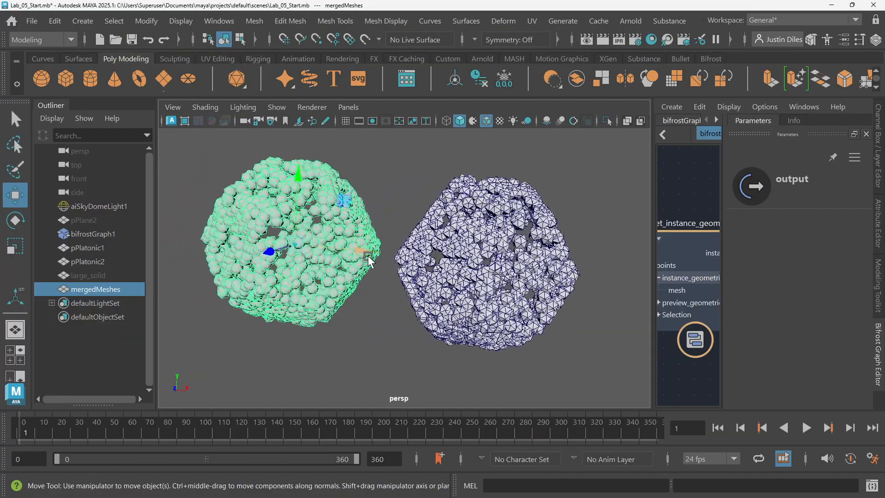
{"action": "mouse_move", "coordinate": [355, 251]}
{"action": "left_mouse_down"}
{"action": "mouse_move", "coordinate": [344, 249]}
{"action": "mouse_move", "coordinate": [353, 250]}
{"action": "left_mouse_up"}
{"action": "left_click_drag", "start_coordinate": [369, 229], "coordinate": [383, 203], "text": "alt"}
{"action": "left_click", "coordinate": [383, 203]}
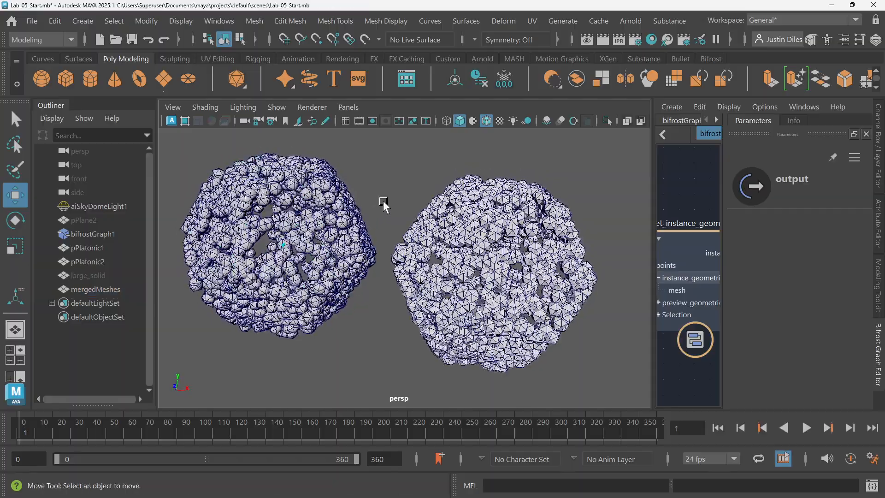
Step: Select mergedMeshes with the Select tool, harden its edges and deselect it
{"action": "left_click", "coordinate": [13, 117]}
{"action": "left_click", "coordinate": [332, 207]}
{"action": "scroll", "coordinate": [436, 184], "scroll_direction": "up", "scroll_amount": 3}
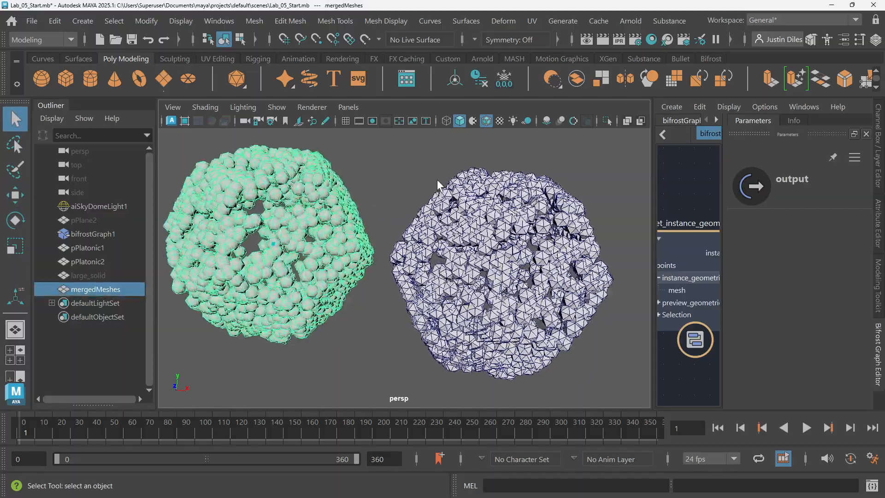
{"action": "left_click", "coordinate": [400, 159]}
{"action": "left_click_drag", "start_coordinate": [400, 159], "coordinate": [361, 224], "text": "alt"}
{"action": "left_click", "coordinate": [344, 189]}
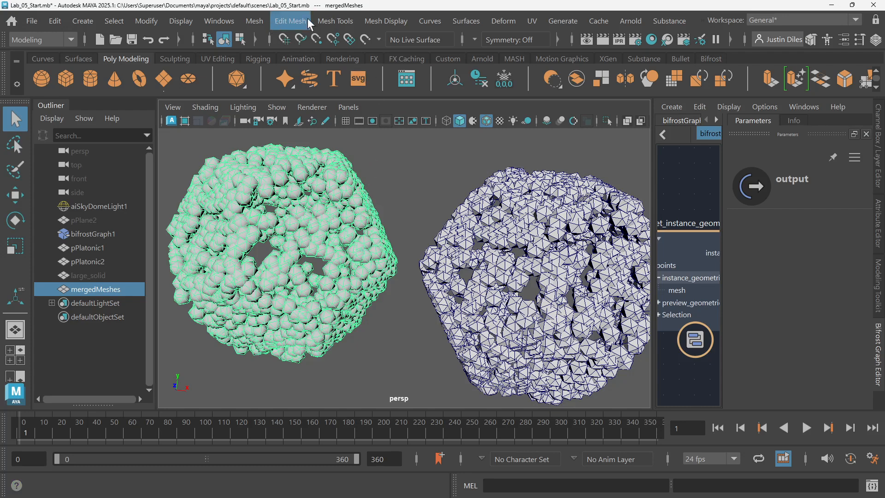
{"action": "left_click", "coordinate": [391, 23]}
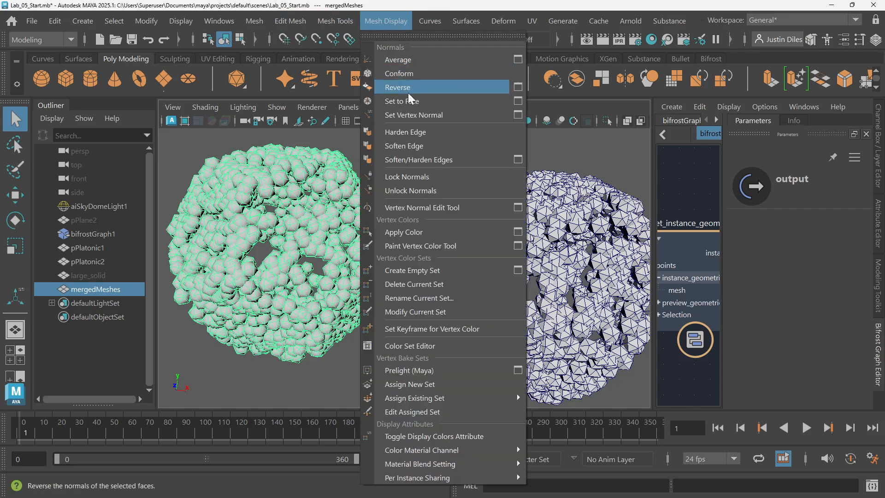
{"action": "left_click", "coordinate": [414, 131]}
{"action": "left_click", "coordinate": [400, 165]}
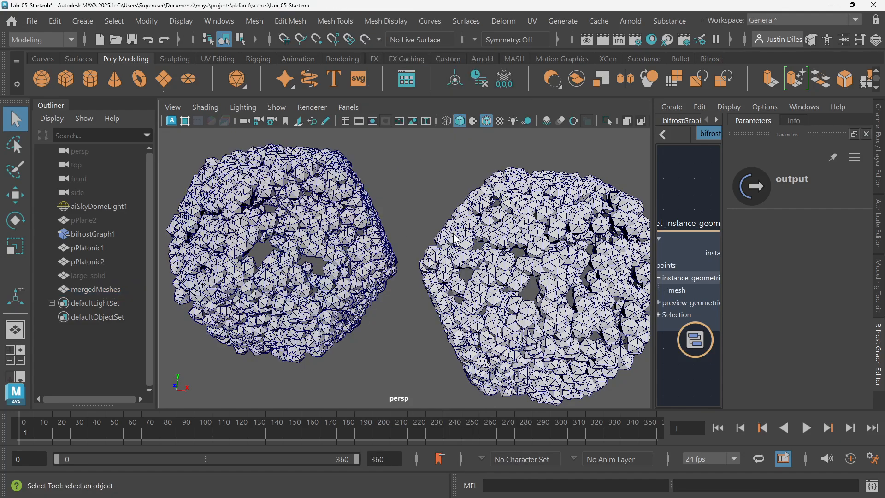
Step: Select the mergedMeshes object and widen the Bifrost graph area beside the viewport
{"action": "scroll", "coordinate": [397, 178], "scroll_direction": "down", "scroll_amount": 5}
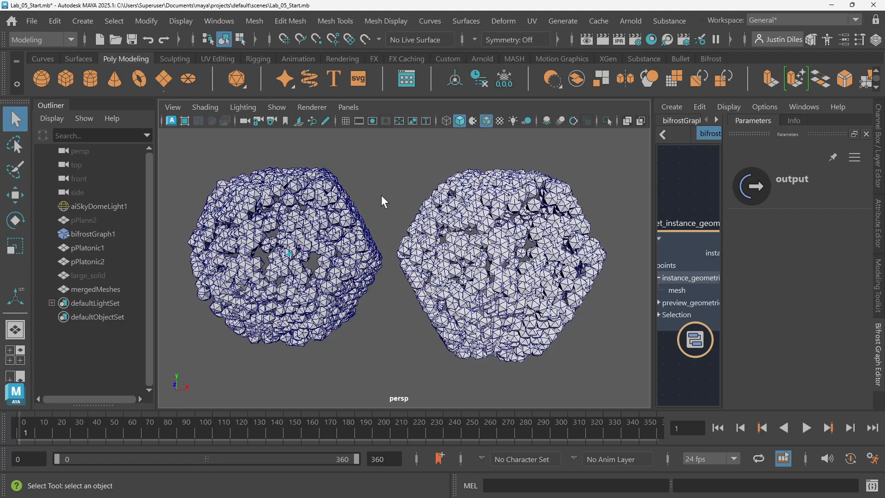
{"action": "left_click", "coordinate": [379, 197]}
{"action": "scroll", "coordinate": [368, 204], "scroll_direction": "up", "scroll_amount": 1}
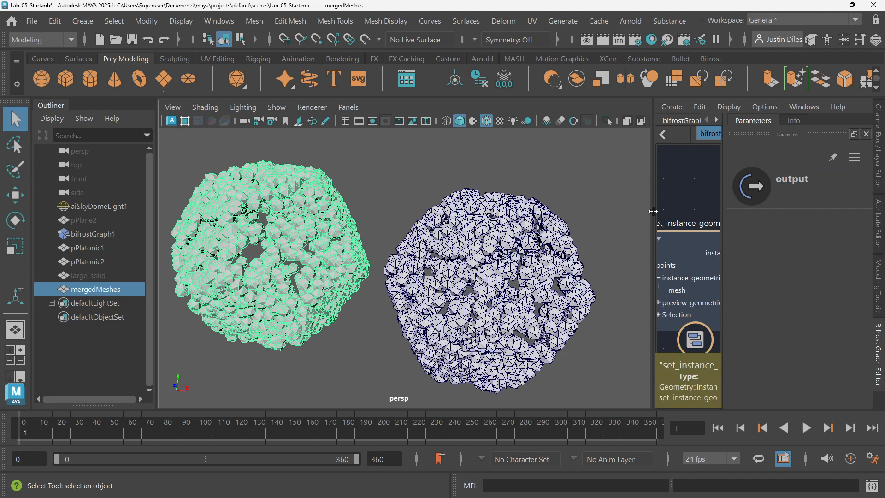
{"action": "left_click_drag", "start_coordinate": [654, 211], "coordinate": [500, 213]}
{"action": "scroll", "coordinate": [573, 206], "scroll_direction": "down", "scroll_amount": 2}
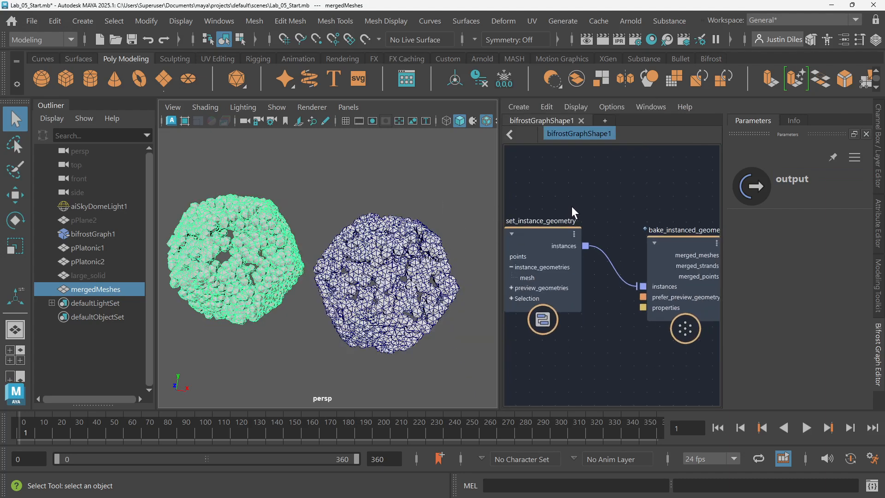
Step: Select the scatter_points node and change its Amount to 258.8, followed by 383.8
{"action": "middle_click_drag", "start_coordinate": [572, 199], "coordinate": [771, 224]}
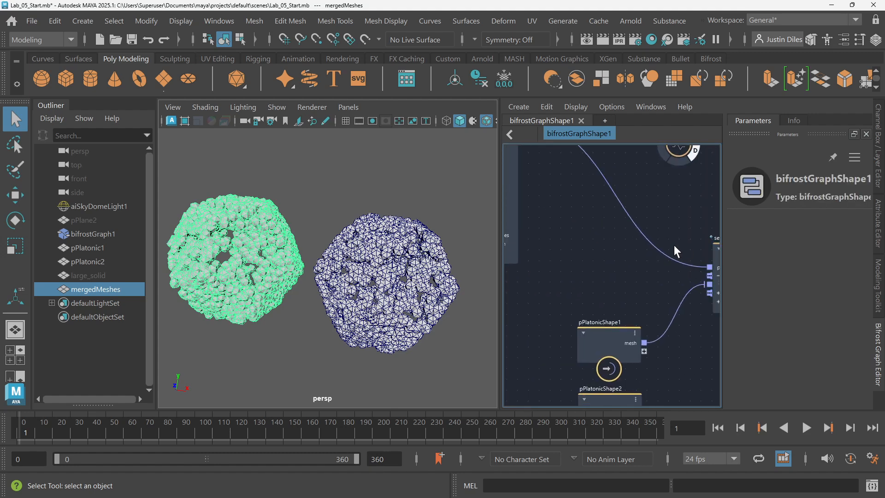
{"action": "scroll", "coordinate": [673, 247], "scroll_direction": "down", "scroll_amount": 3}
{"action": "middle_click_drag", "start_coordinate": [614, 252], "coordinate": [647, 317]}
{"action": "scroll", "coordinate": [613, 272], "scroll_direction": "up", "scroll_amount": 3}
{"action": "scroll", "coordinate": [602, 253], "scroll_direction": "up", "scroll_amount": 1}
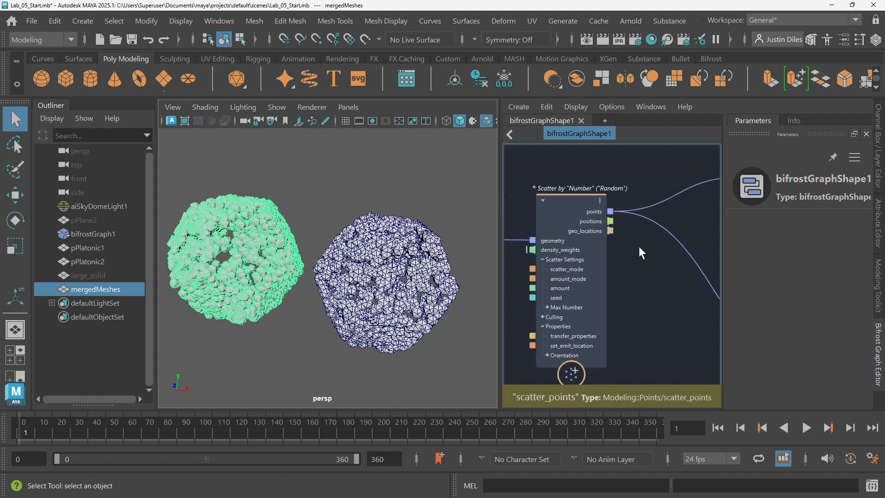
{"action": "middle_click_drag", "start_coordinate": [632, 270], "coordinate": [643, 252]}
{"action": "left_click", "coordinate": [587, 181]}
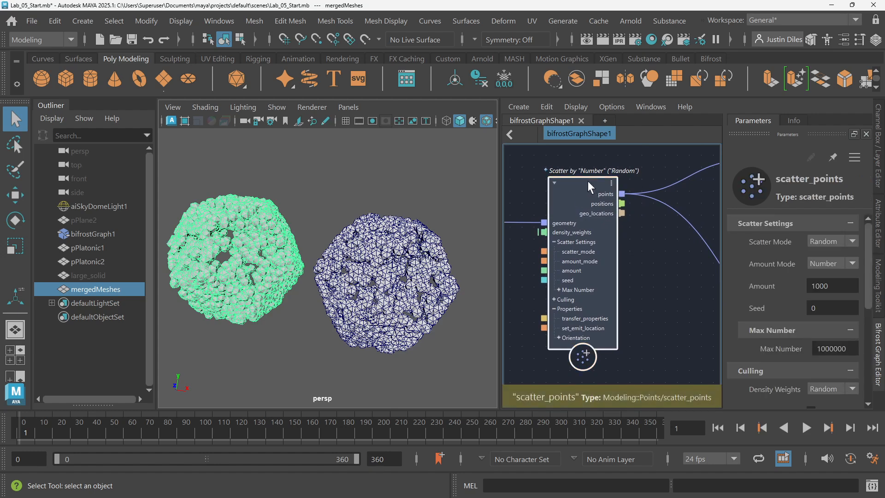
{"action": "left_click_drag", "start_coordinate": [825, 285], "coordinate": [700, 283]}
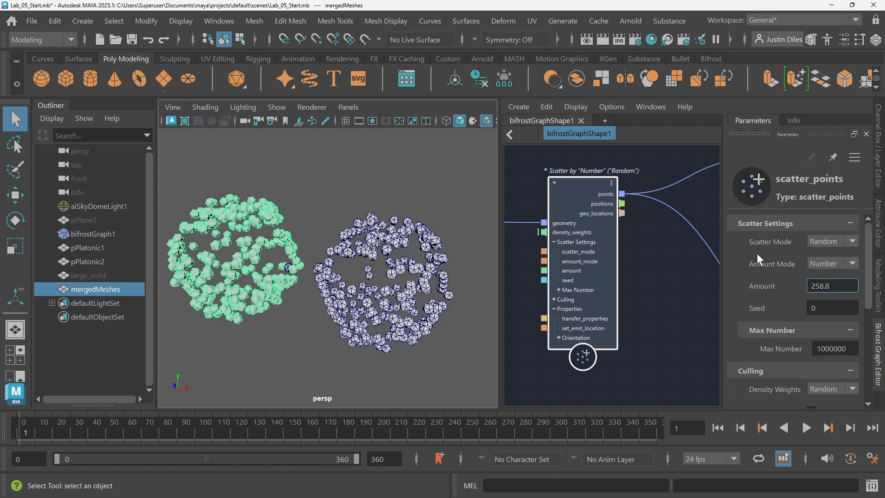
{"action": "left_click_drag", "start_coordinate": [759, 286], "coordinate": [793, 283]}
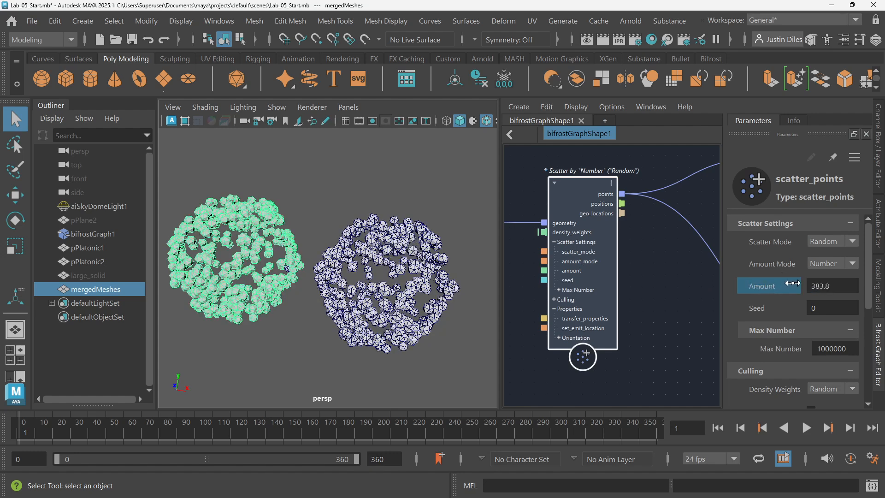
Step: Duplicate mergedMeshes and move the copy behind the two existing meshes
{"action": "left_click", "coordinate": [361, 200]}
{"action": "left_click", "coordinate": [93, 290]}
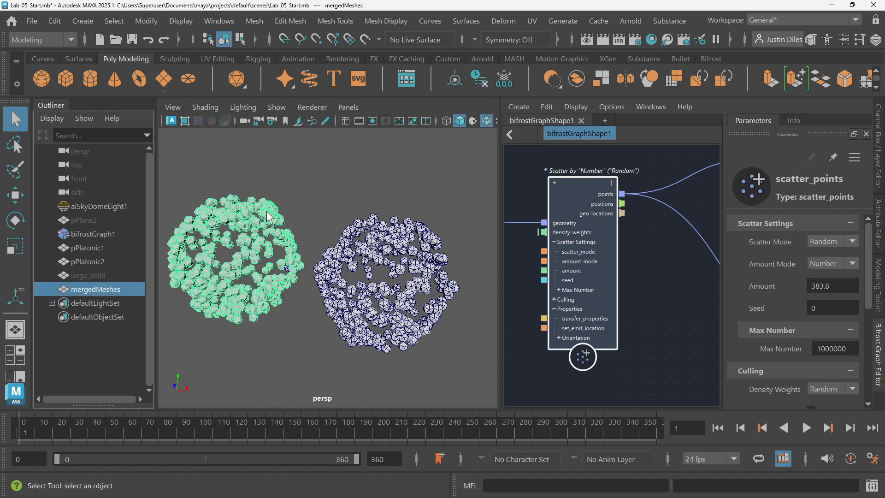
{"action": "key", "text": "ctrl+d"}
{"action": "key", "text": "w"}
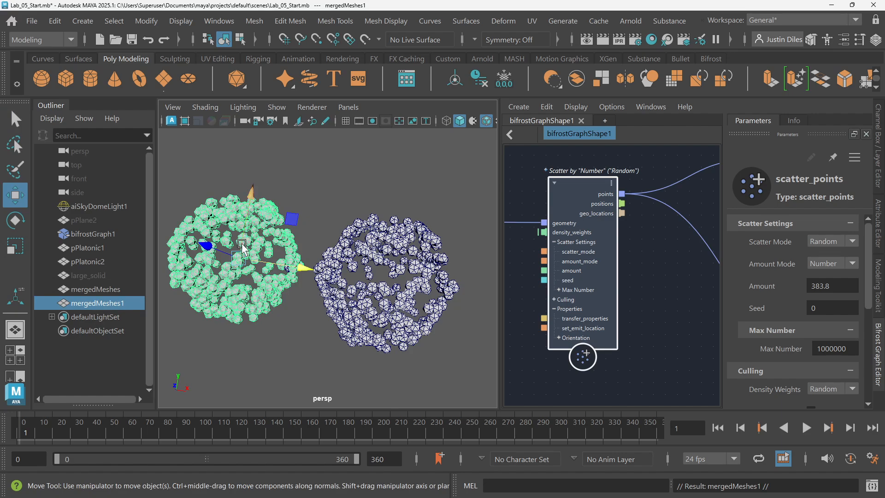
{"action": "left_click_drag", "start_coordinate": [228, 259], "coordinate": [293, 194], "text": "alt"}
{"action": "left_click_drag", "start_coordinate": [293, 194], "coordinate": [299, 243], "text": "alt"}
{"action": "left_click_drag", "start_coordinate": [299, 244], "coordinate": [304, 216], "text": "alt"}
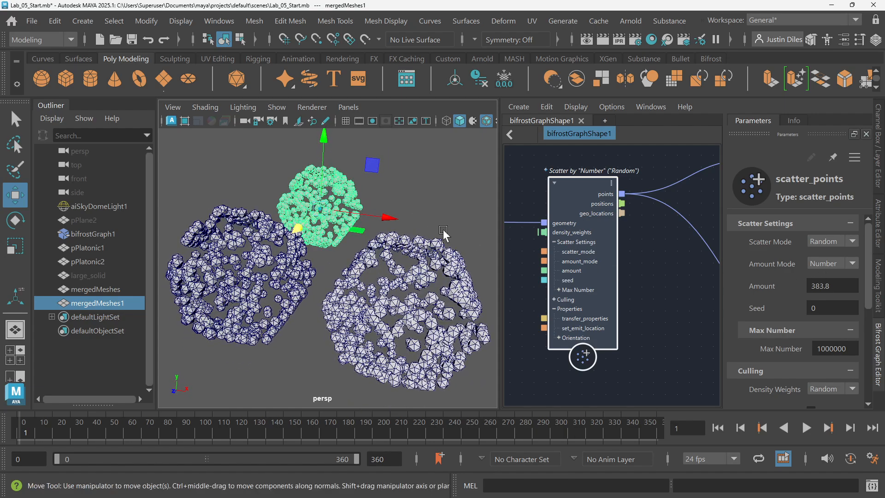
{"action": "left_click_drag", "start_coordinate": [394, 181], "coordinate": [390, 189], "text": "alt"}
Step: Delete the duplicated mesh behind the other two
{"action": "left_click", "coordinate": [390, 190]}
{"action": "left_click", "coordinate": [305, 199]}
{"action": "key", "text": "Delete"}
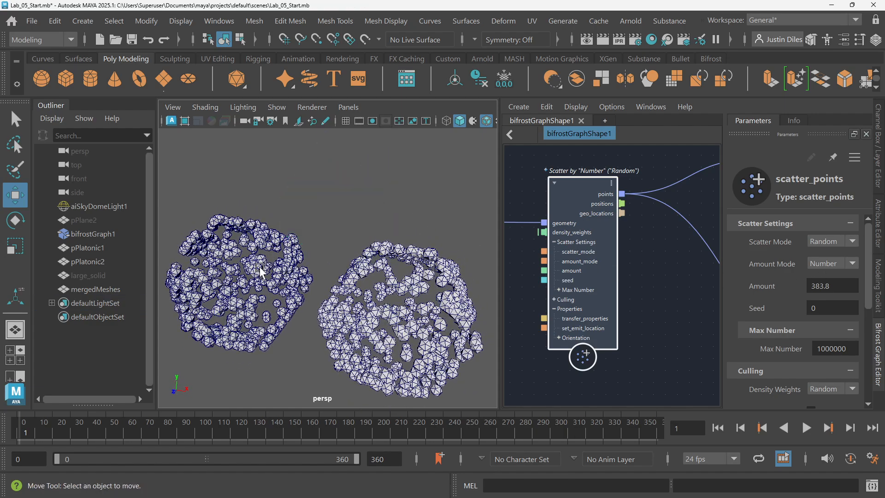
Step: Delete the construction history of mergedMeshes, freeze its transformations and deselect it
{"action": "left_click", "coordinate": [221, 259]}
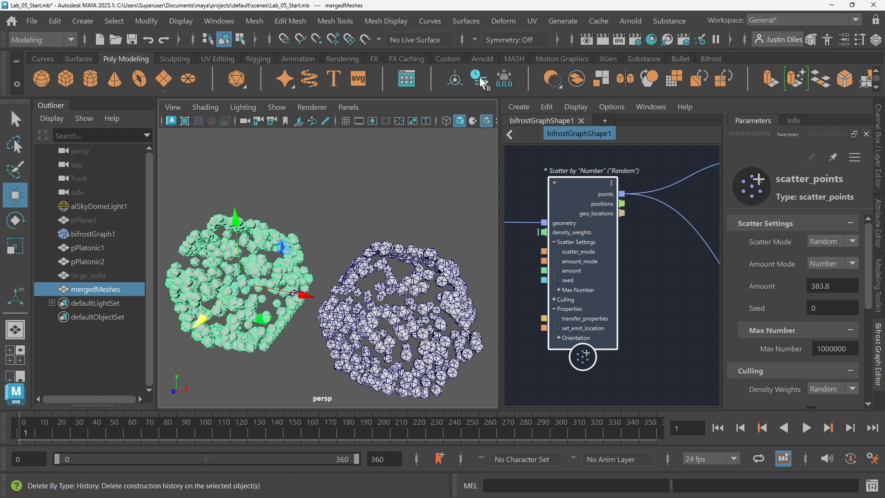
{"action": "left_click", "coordinate": [504, 78]}
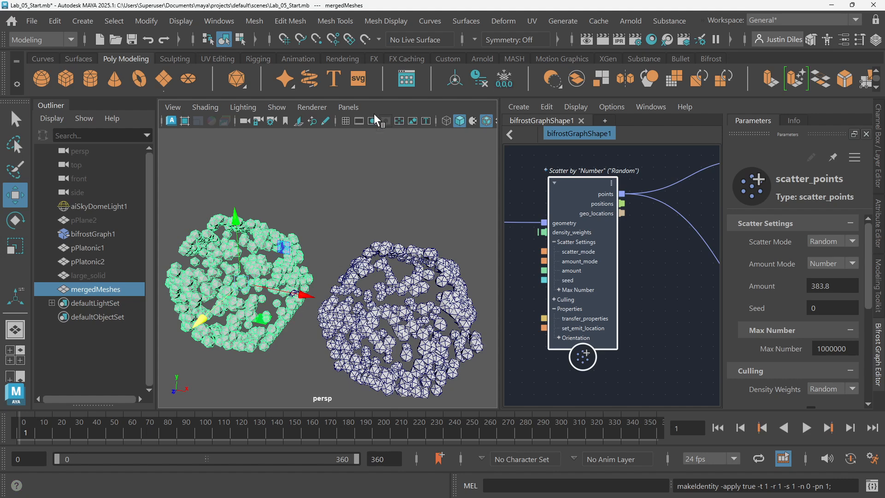
{"action": "left_click", "coordinate": [391, 179]}
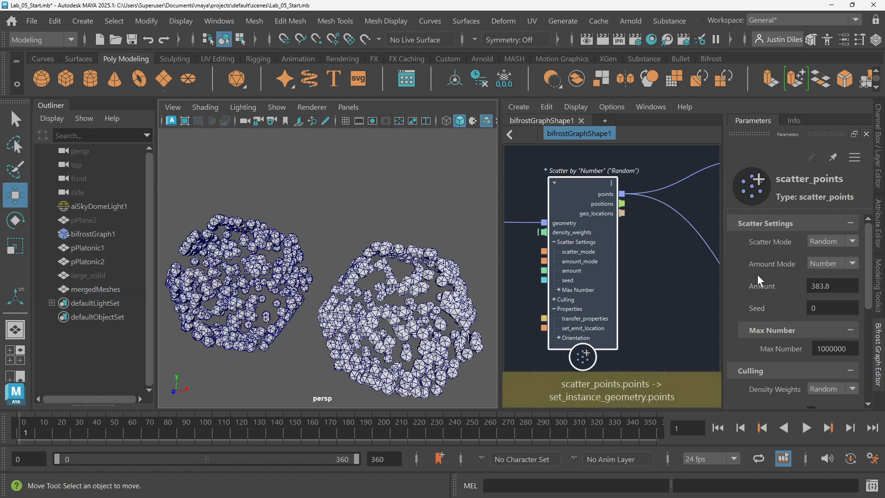
Step: Raise the scatter_points node's Amount to 430.5
{"action": "left_click_drag", "start_coordinate": [776, 285], "coordinate": [782, 283]}
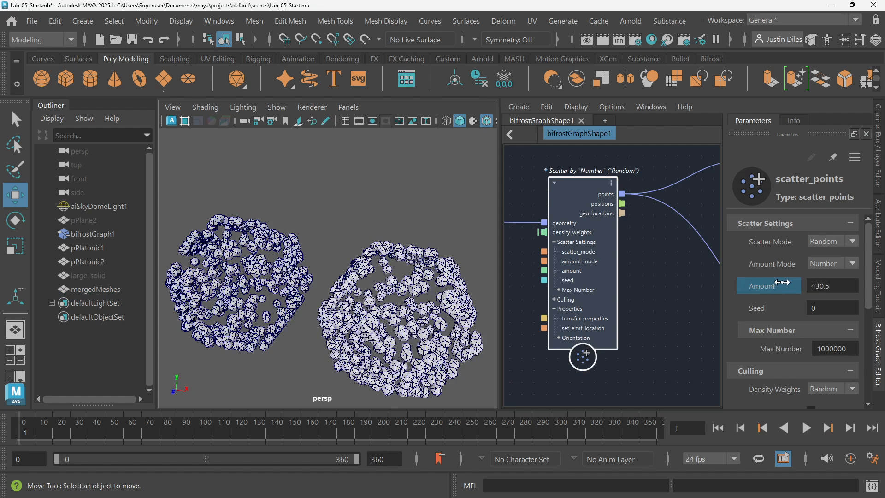
Step: Show the Modeling Toolkit with mergedMeshes selected, and delete mergedMeshes from the scene
{"action": "left_click", "coordinate": [255, 269]}
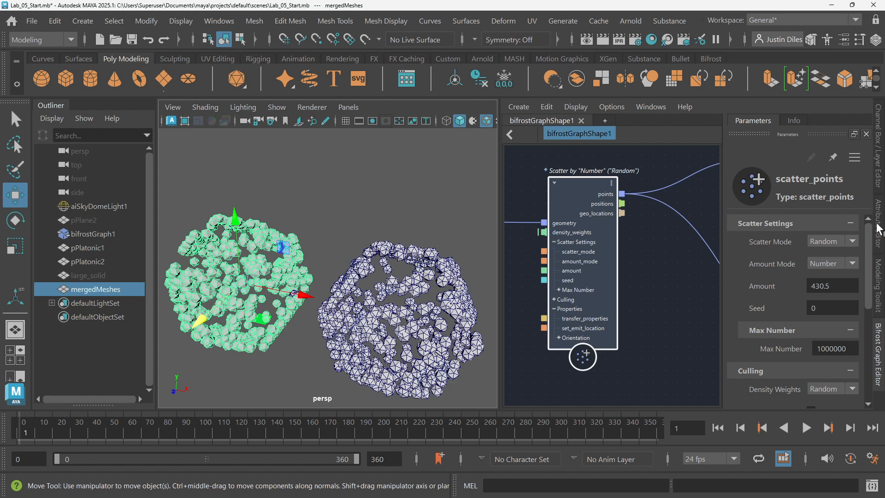
{"action": "left_click", "coordinate": [880, 276]}
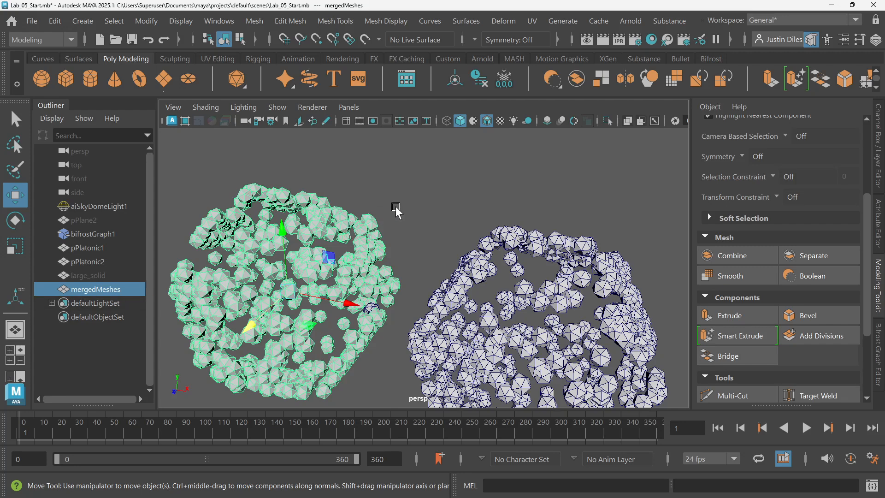
{"action": "key", "text": "Delete"}
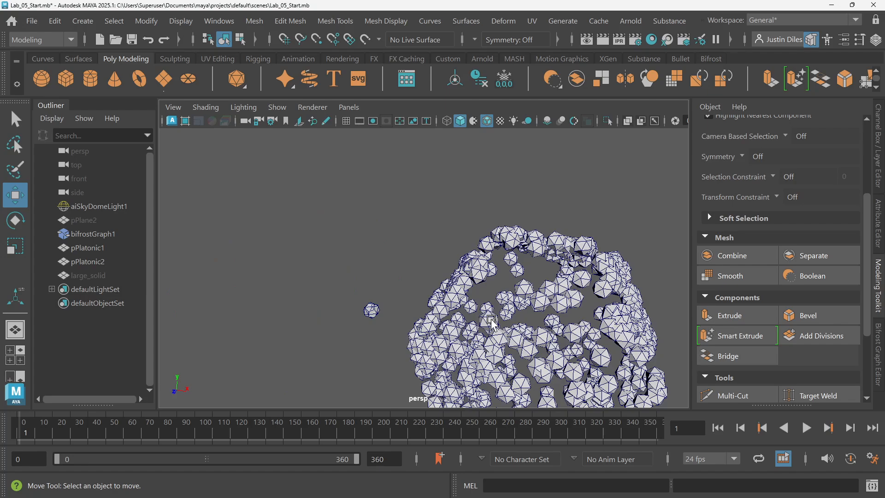
{"action": "left_click", "coordinate": [538, 262]}
{"action": "key", "text": "f"}
{"action": "left_click", "coordinate": [537, 258]}
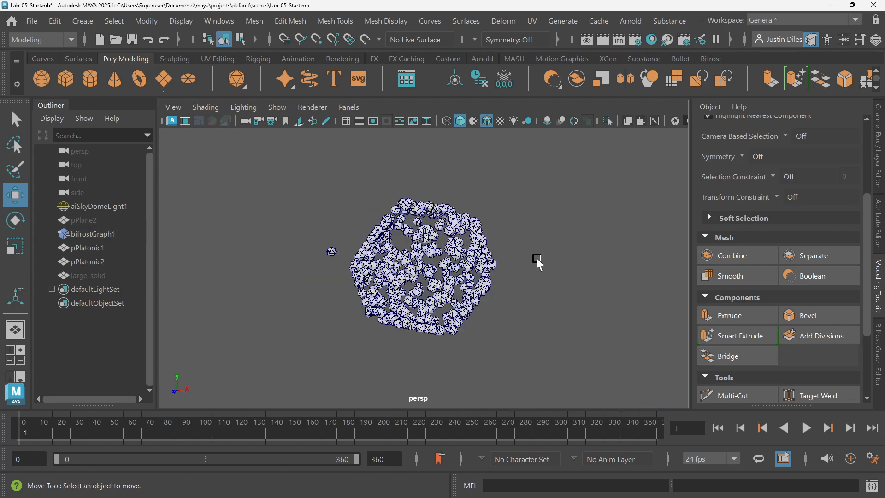
{"action": "scroll", "coordinate": [536, 259], "scroll_direction": "up", "scroll_amount": 5}
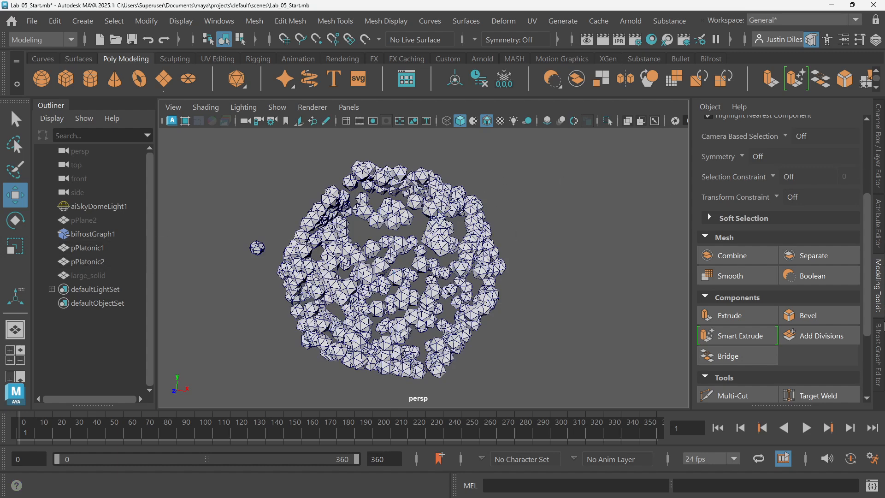
Step: Return to the Bifrost graph and enlarge its area around the set_instance_geometry and pPlatonicShape nodes
{"action": "left_click", "coordinate": [878, 343]}
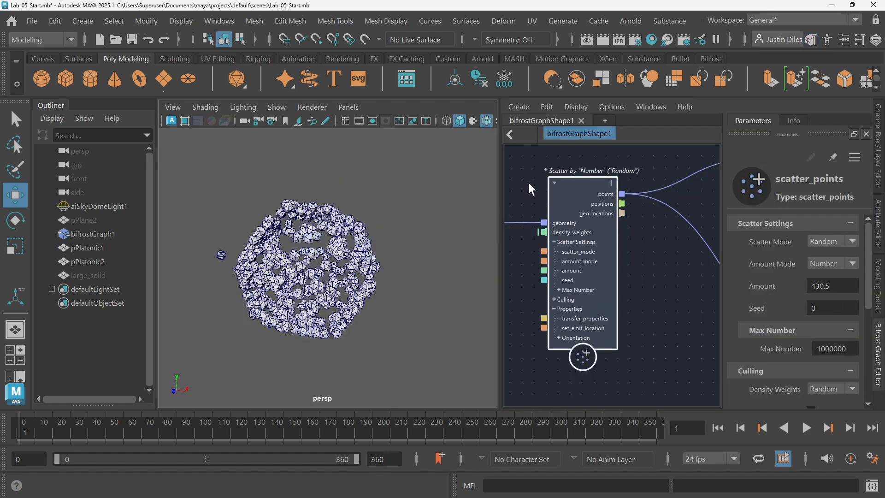
{"action": "scroll", "coordinate": [540, 202], "scroll_direction": "down", "scroll_amount": 3}
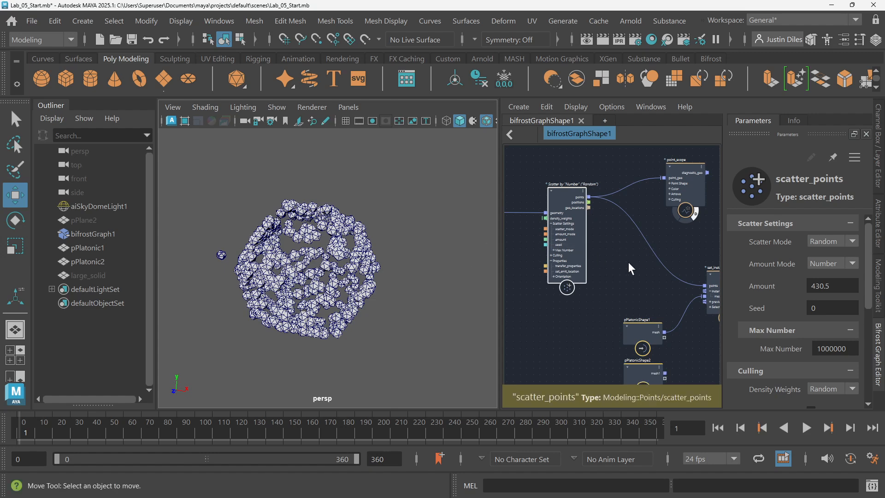
{"action": "middle_click_drag", "start_coordinate": [628, 262], "coordinate": [547, 206]}
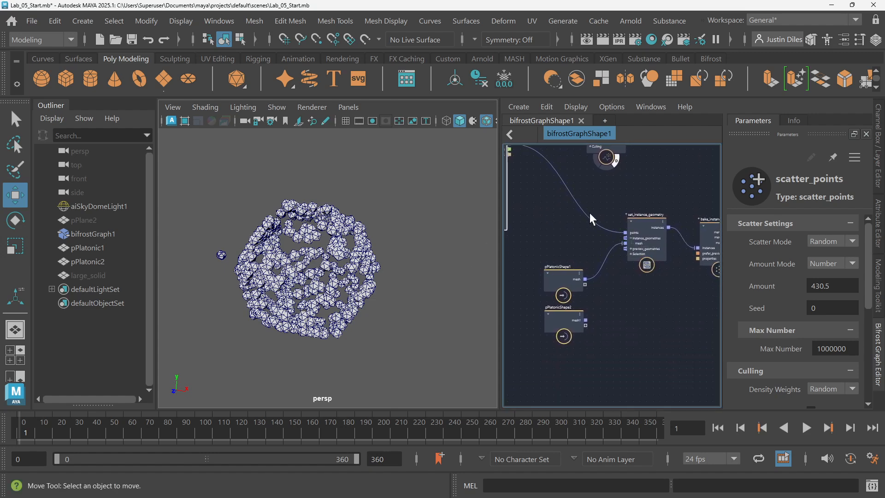
{"action": "scroll", "coordinate": [598, 256], "scroll_direction": "up", "scroll_amount": 3}
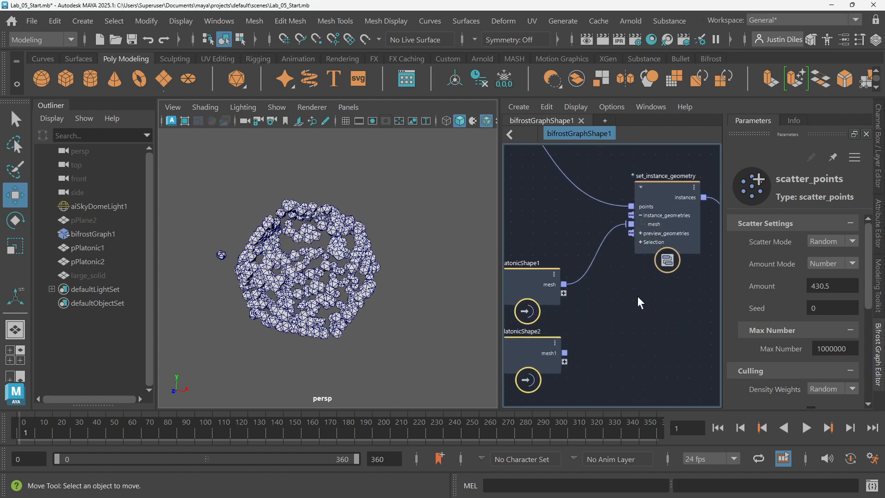
{"action": "scroll", "coordinate": [637, 296], "scroll_direction": "up", "scroll_amount": 2}
{"action": "middle_click_drag", "start_coordinate": [620, 296], "coordinate": [637, 273]}
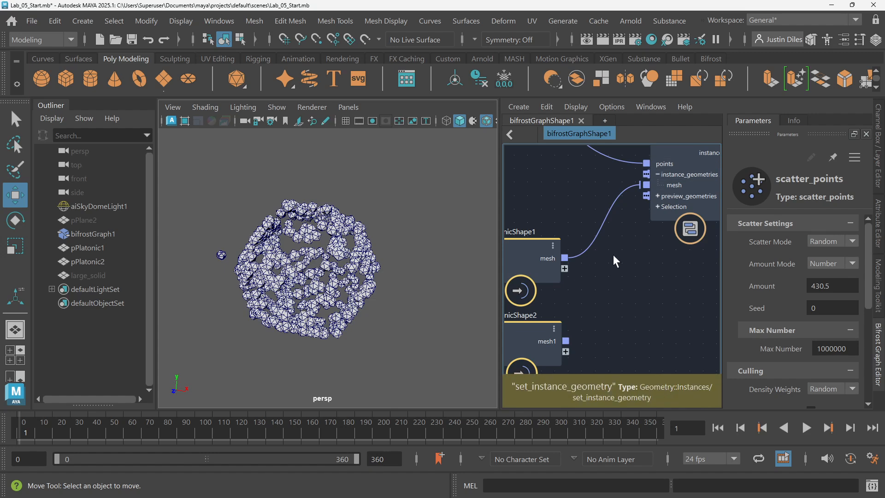
{"action": "left_click_drag", "start_coordinate": [501, 223], "coordinate": [285, 225]}
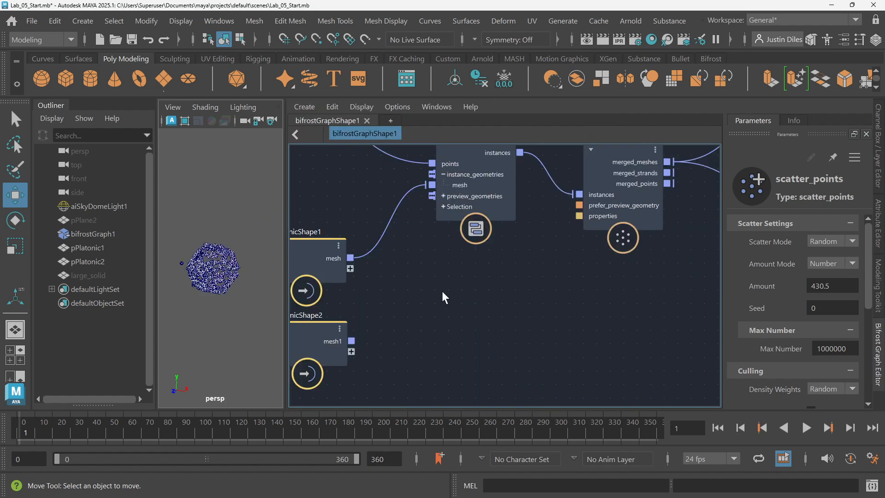
Step: Connect pPlatonicShape2's mesh1 output to the instance_geometries port of set_instance_geometry as a second instance shape
{"action": "middle_click_drag", "start_coordinate": [442, 298], "coordinate": [550, 330]}
{"action": "left_click", "coordinate": [508, 229]}
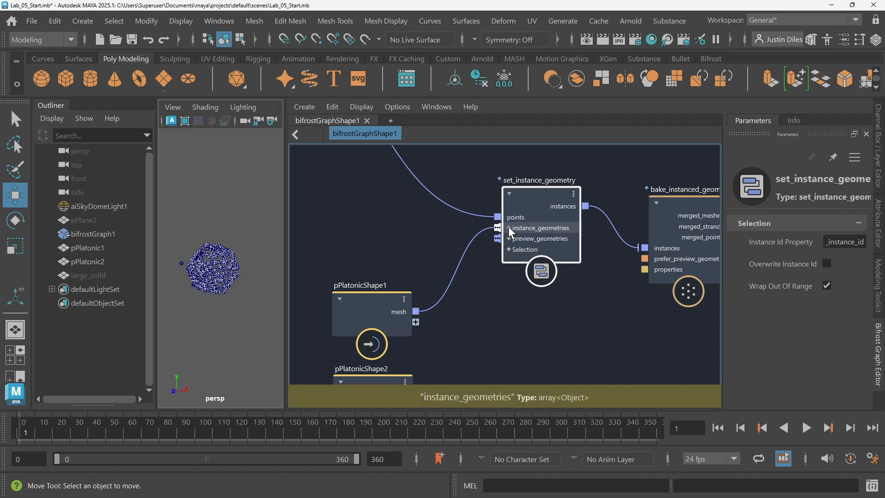
{"action": "middle_click_drag", "start_coordinate": [501, 315], "coordinate": [497, 270]}
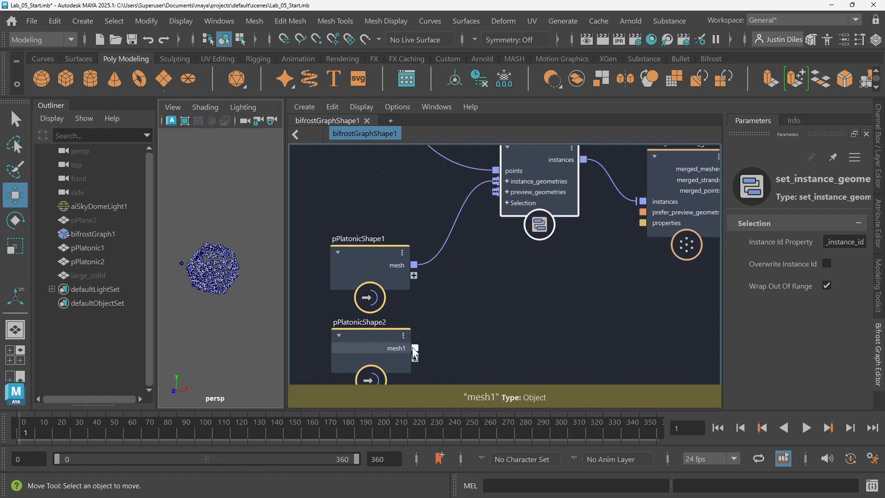
{"action": "left_click_drag", "start_coordinate": [431, 320], "coordinate": [495, 181]}
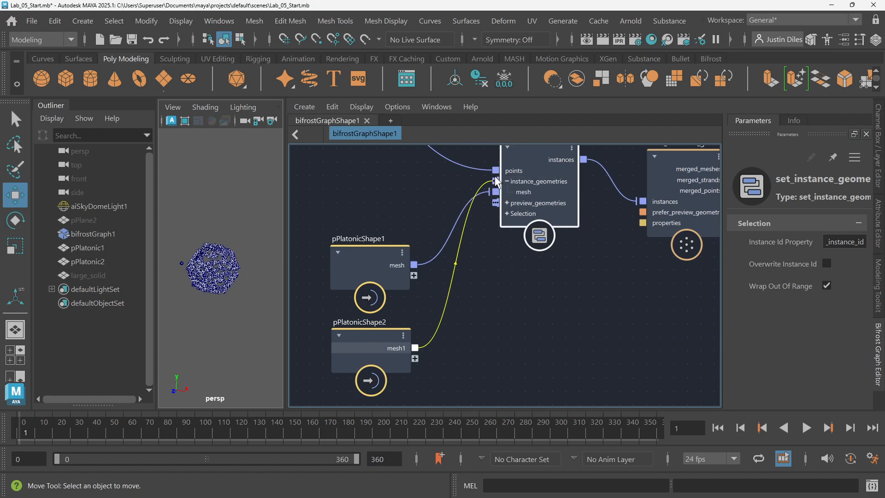
{"action": "scroll", "coordinate": [217, 272], "scroll_direction": "up", "scroll_amount": 8}
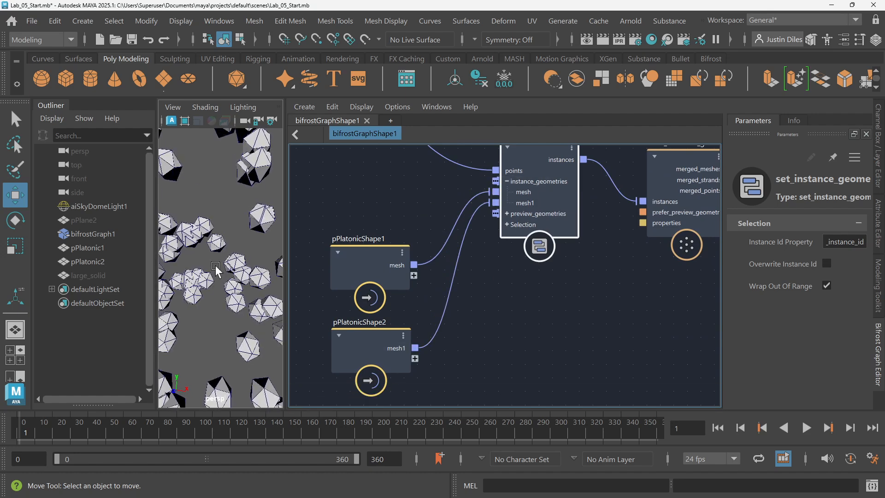
Step: Pick up the wire from pPlatonicShape2 and reattach it to the mesh1 port of set_instance_geometry
{"action": "middle_click_drag", "start_coordinate": [487, 252], "coordinate": [518, 290]}
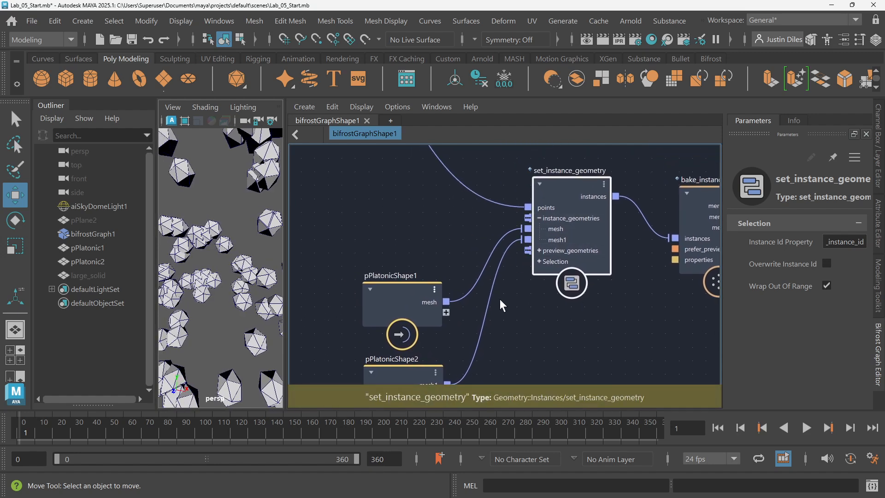
{"action": "left_click", "coordinate": [526, 298]}
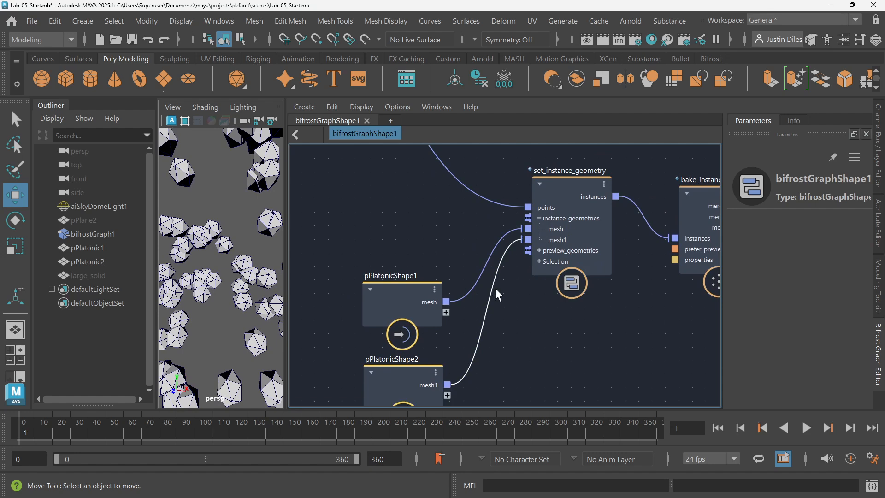
{"action": "left_click", "coordinate": [494, 288]}
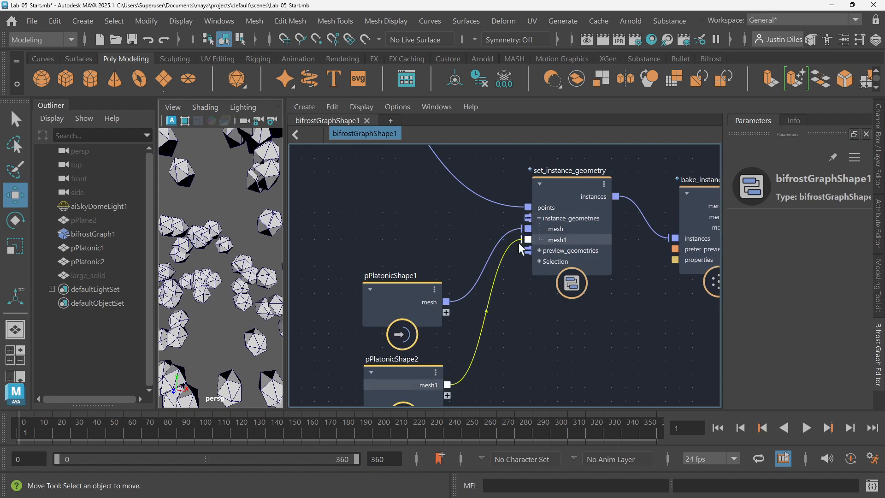
{"action": "middle_click_drag", "start_coordinate": [526, 290], "coordinate": [535, 259], "text": "alt"}
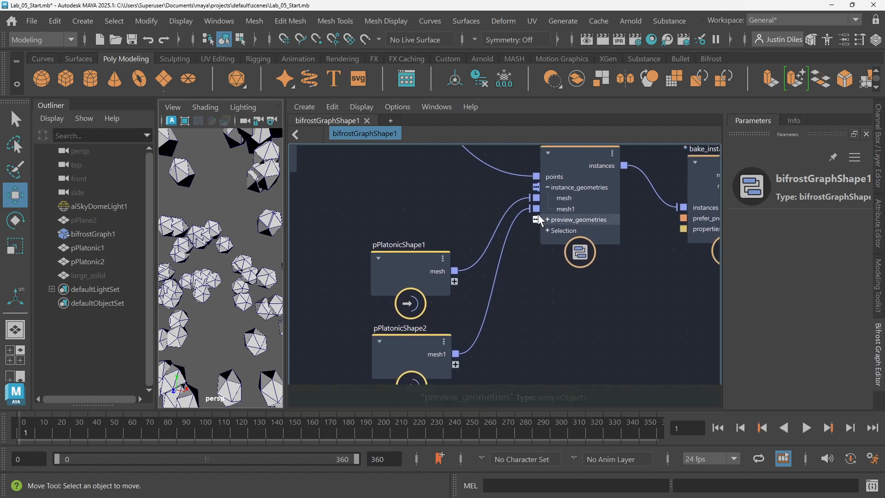
Step: Delete the wire from pPlatonicShape2 to the mesh1 port of set_instance_geometry
{"action": "left_click", "coordinate": [548, 187]}
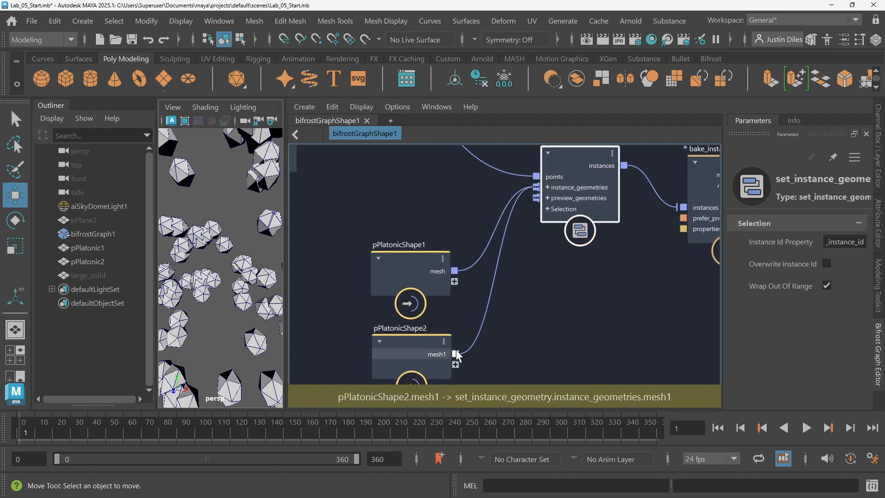
{"action": "left_click", "coordinate": [550, 187]}
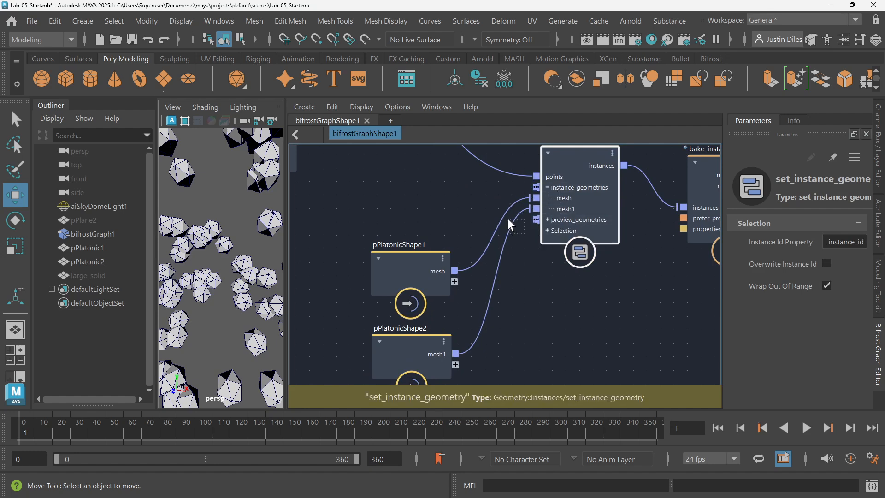
{"action": "left_click_drag", "start_coordinate": [509, 219], "coordinate": [510, 218]}
{"action": "key", "text": "Delete"}
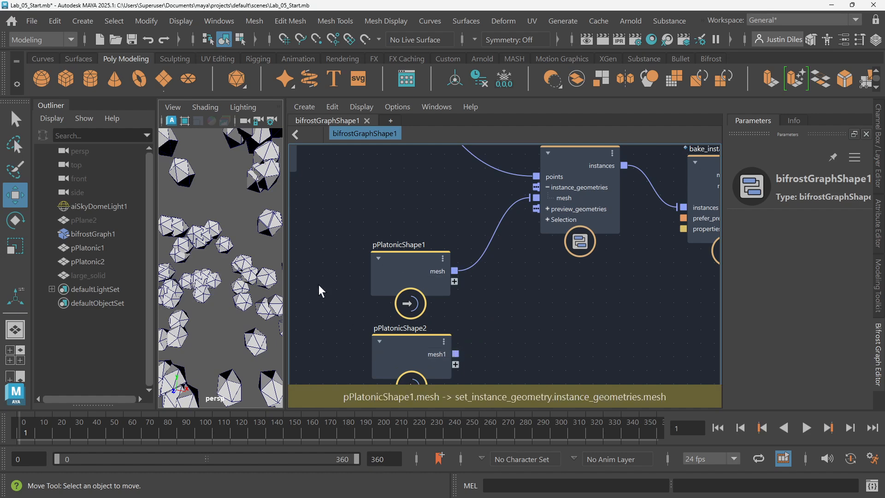
Step: Widen the viewport, and feed pPlatonicShape2 into the mesh port of set_instance_geometry with pPlatonicShape1 as the second instance shape
{"action": "left_click_drag", "start_coordinate": [285, 272], "coordinate": [391, 271]}
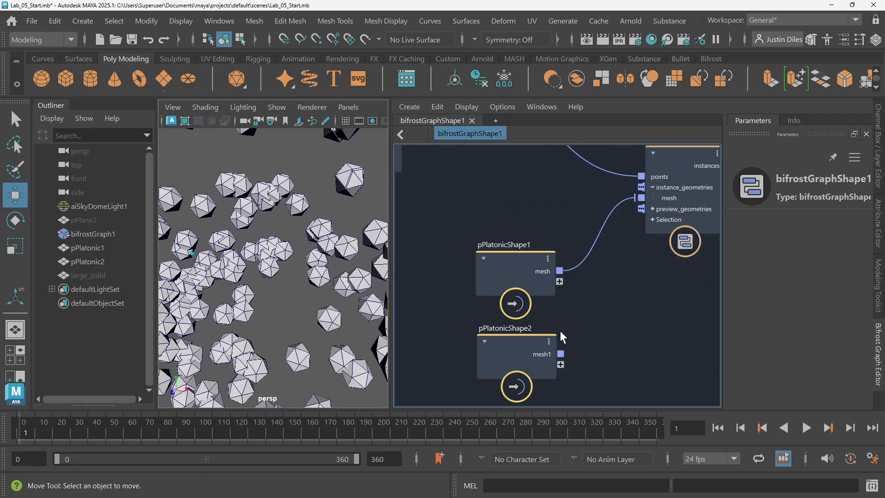
{"action": "left_click_drag", "start_coordinate": [561, 354], "coordinate": [640, 201]}
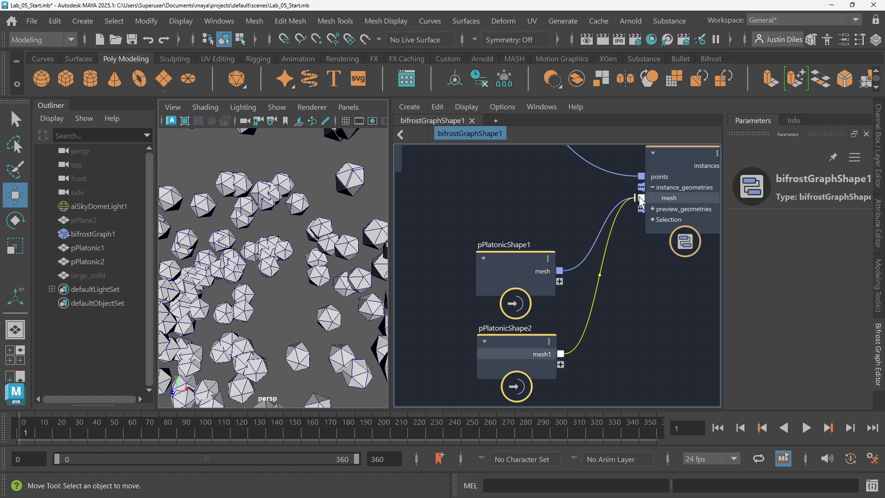
{"action": "left_click", "coordinate": [654, 192]}
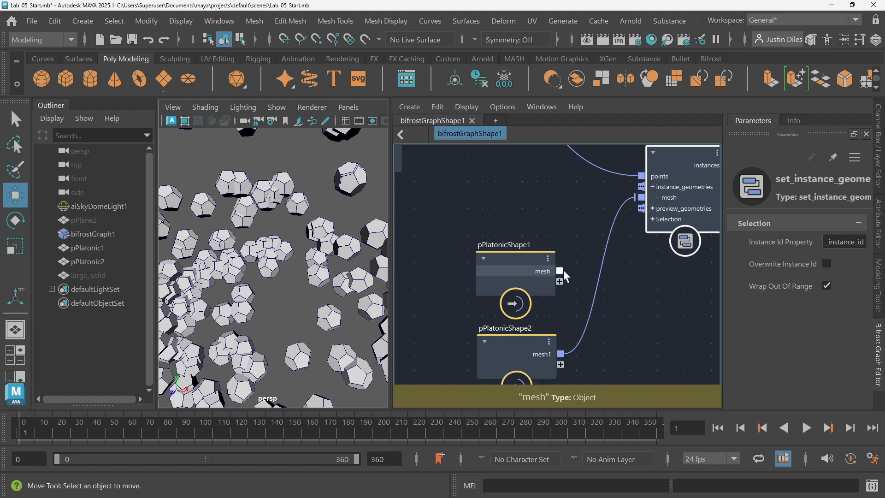
{"action": "left_click_drag", "start_coordinate": [560, 272], "coordinate": [647, 196]}
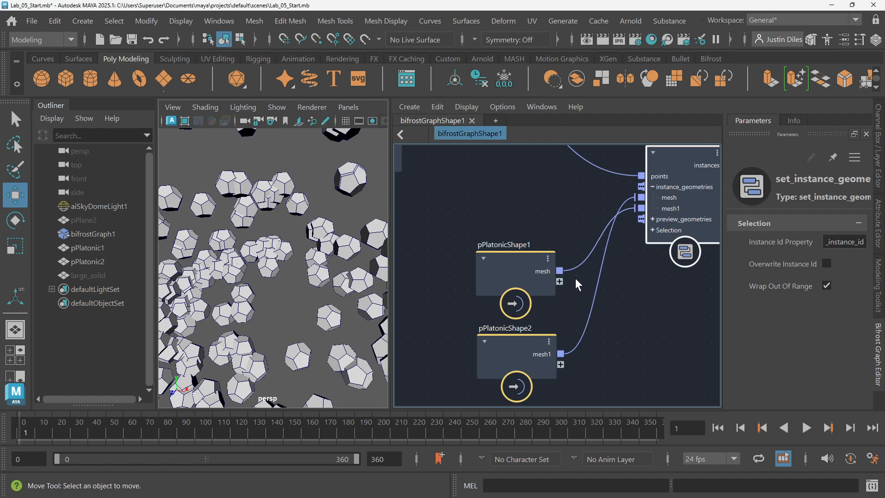
Step: Delete both platonic shape wires from the instance_geometries port of set_instance_geometry
{"action": "left_click", "coordinate": [624, 261]}
{"action": "left_click", "coordinate": [605, 222]}
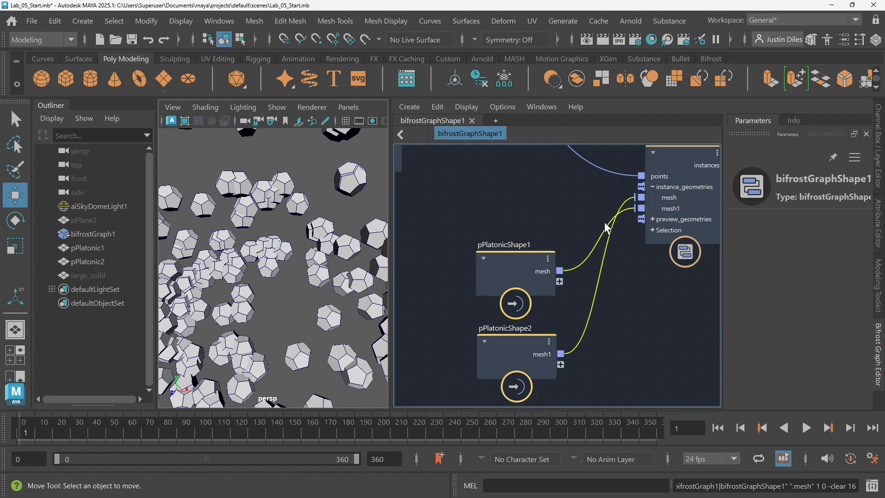
{"action": "key", "text": "Delete"}
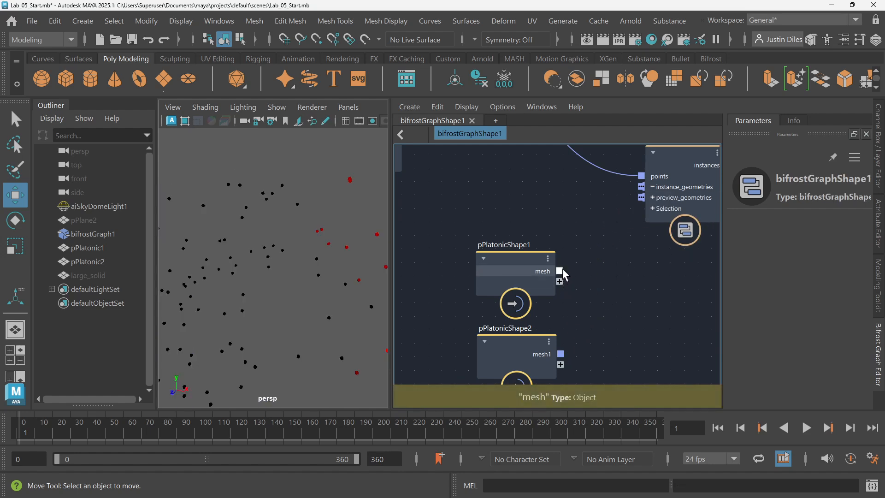
Step: Connect pPlatonicShape1 as the first and pPlatonicShape2 as the second entry of set_instance_geometry's instance_geometries port
{"action": "left_click_drag", "start_coordinate": [559, 270], "coordinate": [641, 186]}
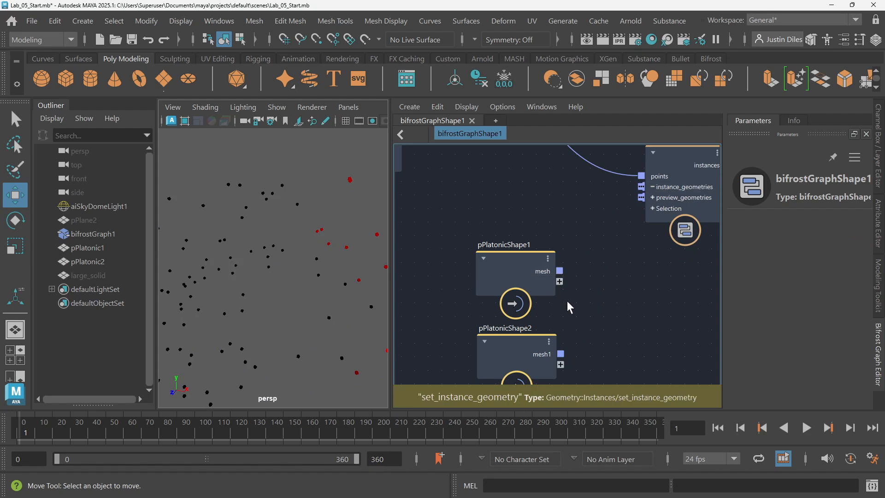
{"action": "left_click_drag", "start_coordinate": [560, 271], "coordinate": [641, 191]}
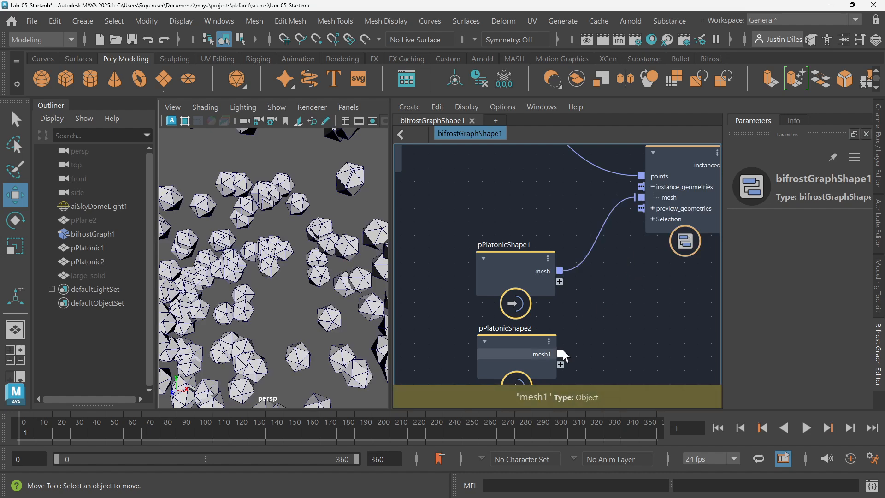
{"action": "left_click_drag", "start_coordinate": [561, 354], "coordinate": [638, 186]}
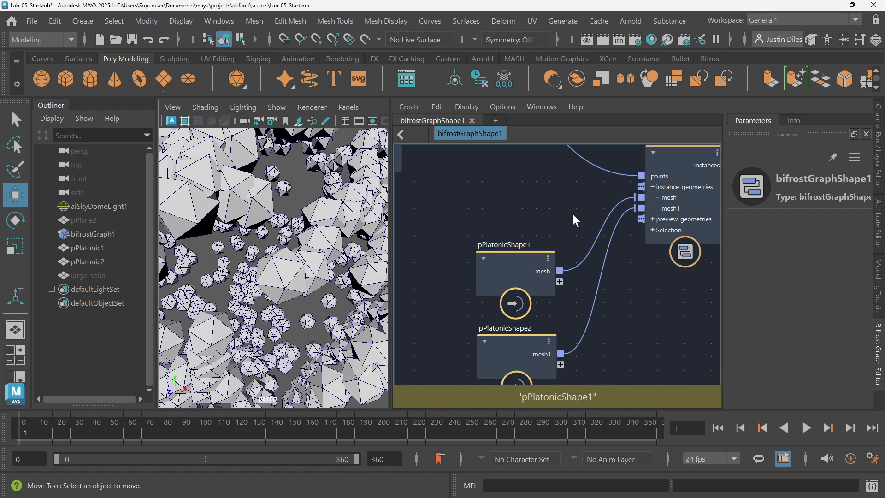
Step: Add a randomize_selection_by_probabilities node to the graph, between scatter_points and set_instance_geometry
{"action": "scroll", "coordinate": [573, 212], "scroll_direction": "down", "scroll_amount": 3}
{"action": "middle_click_drag", "start_coordinate": [573, 212], "coordinate": [552, 264]}
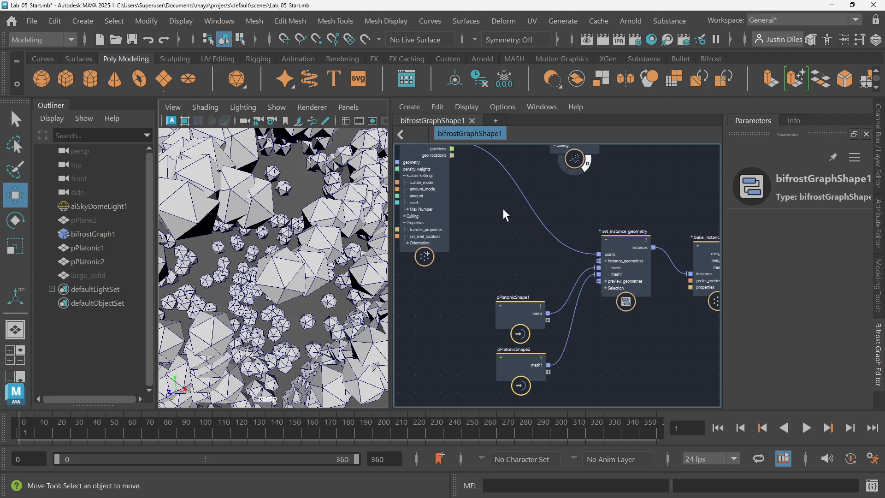
{"action": "key", "text": "Tab"}
{"action": "type", "text": "random"}
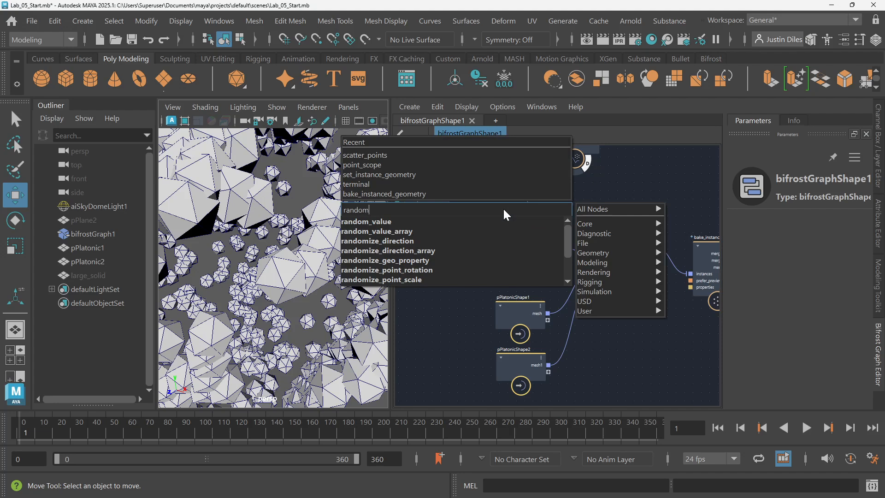
{"action": "type", "text": "ize_"}
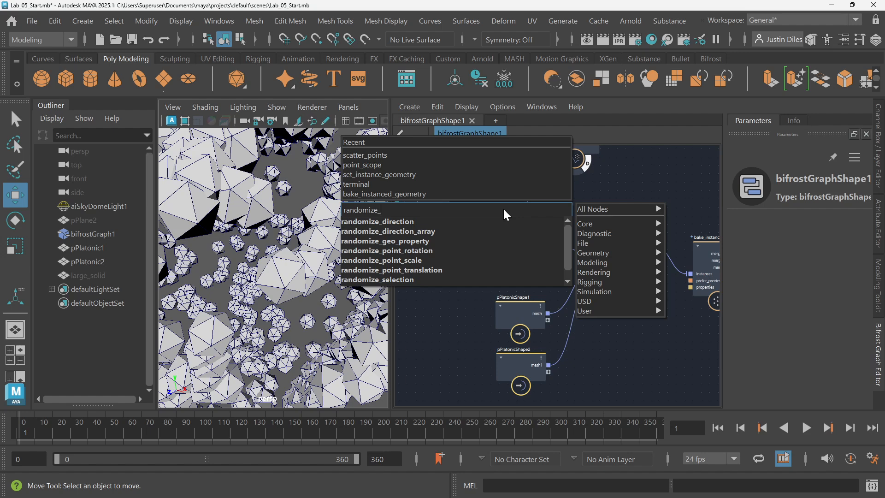
{"action": "type", "text": "s"}
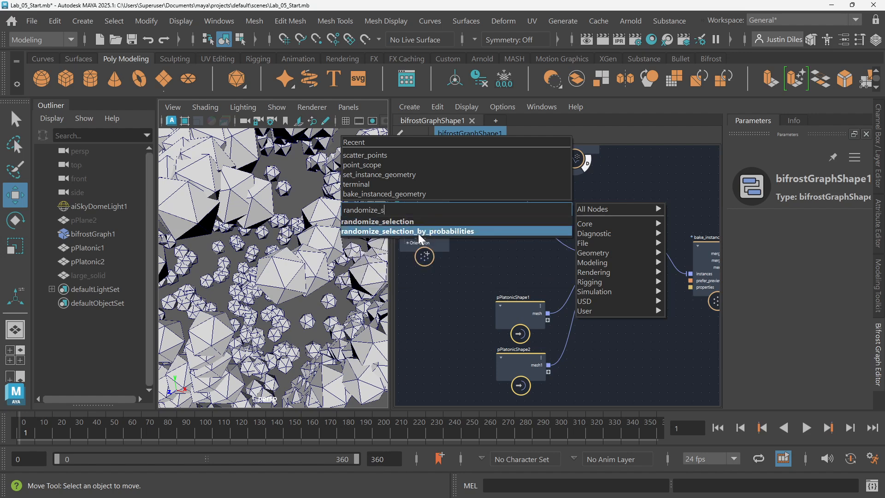
{"action": "left_click_drag", "start_coordinate": [419, 233], "coordinate": [526, 213]}
Step: Connect the points output of scatter_points to the points input of randomize_selection_by_probabilities
{"action": "middle_click_drag", "start_coordinate": [573, 175], "coordinate": [544, 209], "text": "alt"}
{"action": "scroll", "coordinate": [537, 214], "scroll_direction": "down", "scroll_amount": 1}
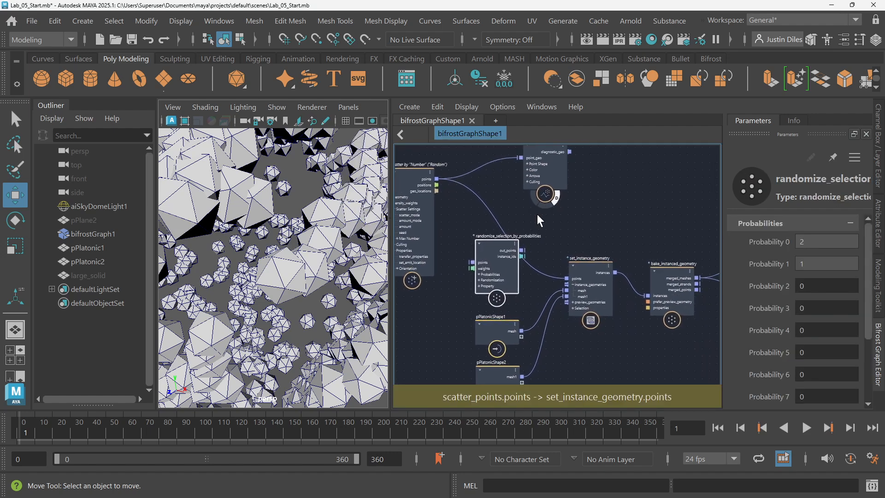
{"action": "scroll", "coordinate": [507, 212], "scroll_direction": "up", "scroll_amount": 1}
{"action": "left_click_drag", "start_coordinate": [428, 175], "coordinate": [463, 265]}
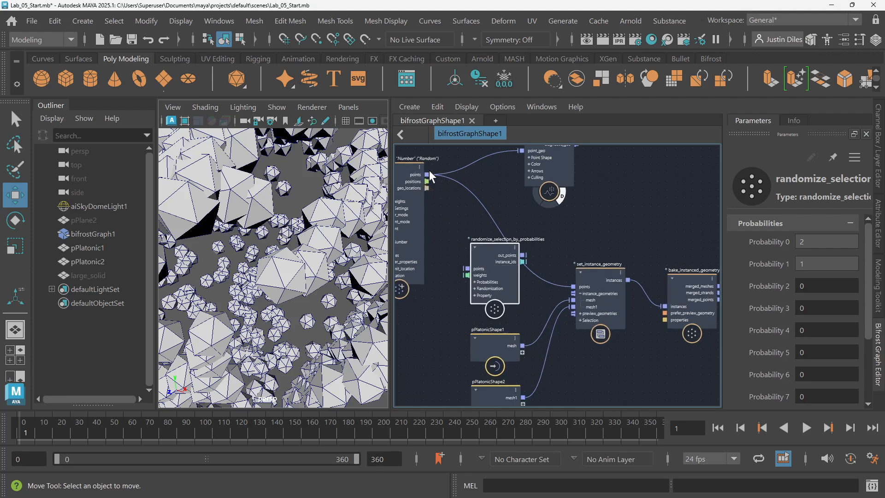
{"action": "left_click_drag", "start_coordinate": [429, 174], "coordinate": [467, 269]}
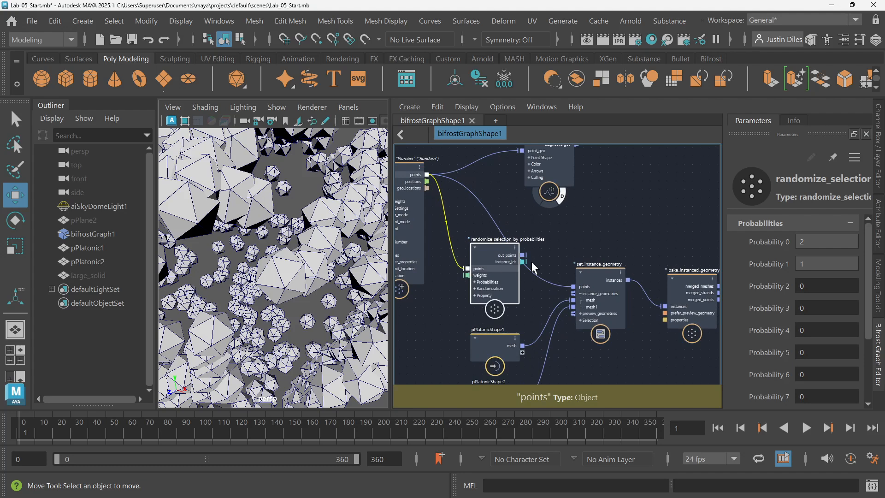
Step: Widen the node parameters area and connect out_points of randomize_selection_by_probabilities to the points input of set_instance_geometry
{"action": "scroll", "coordinate": [543, 245], "scroll_direction": "up", "scroll_amount": 3}
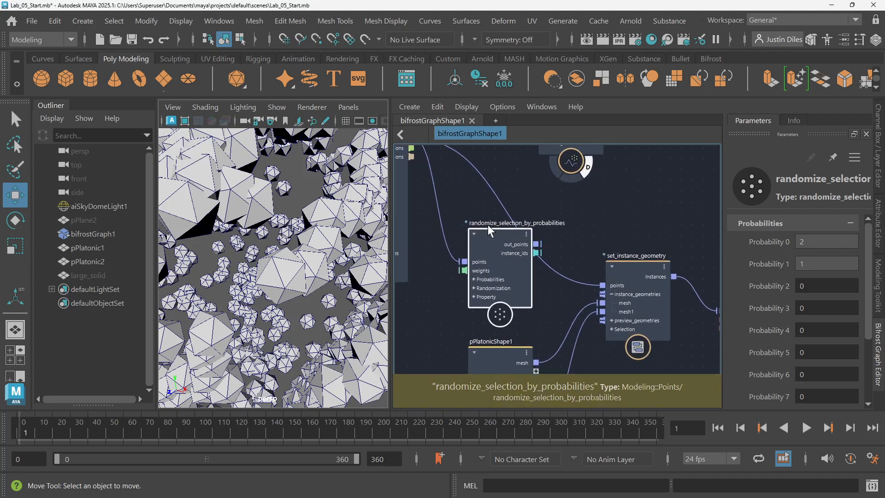
{"action": "scroll", "coordinate": [488, 225], "scroll_direction": "up", "scroll_amount": 1}
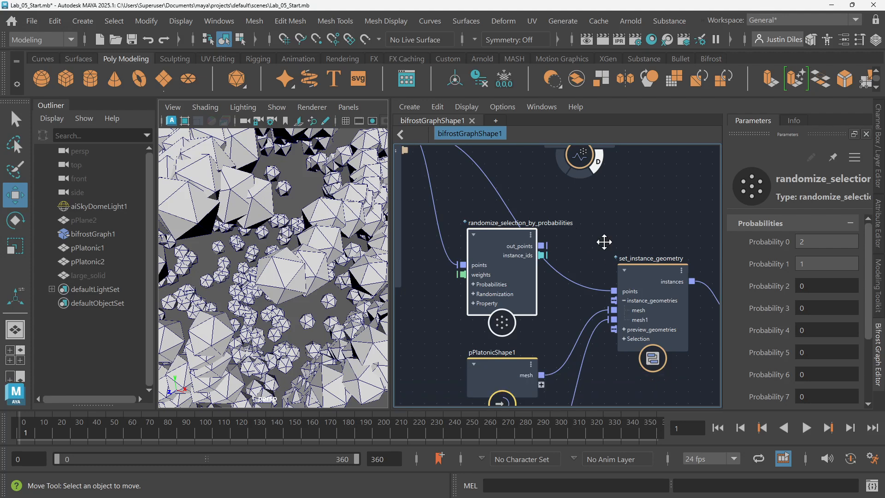
{"action": "middle_click_drag", "start_coordinate": [603, 242], "coordinate": [563, 221]}
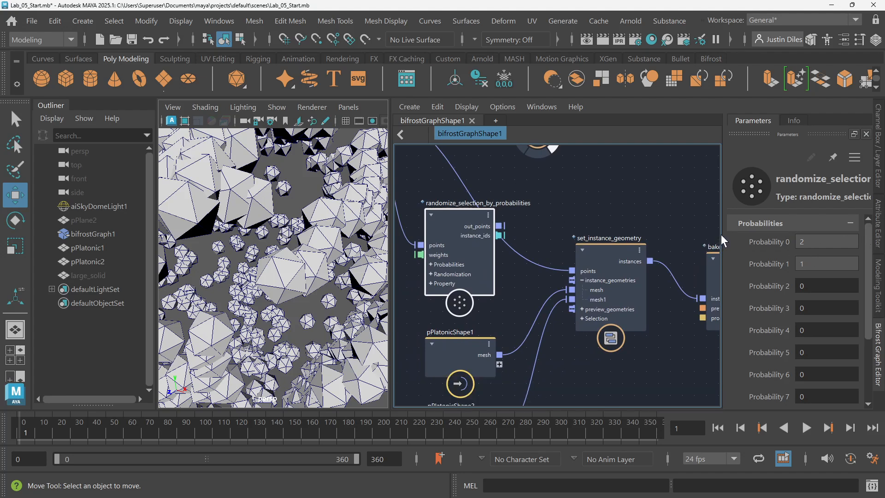
{"action": "left_click_drag", "start_coordinate": [725, 236], "coordinate": [645, 236]}
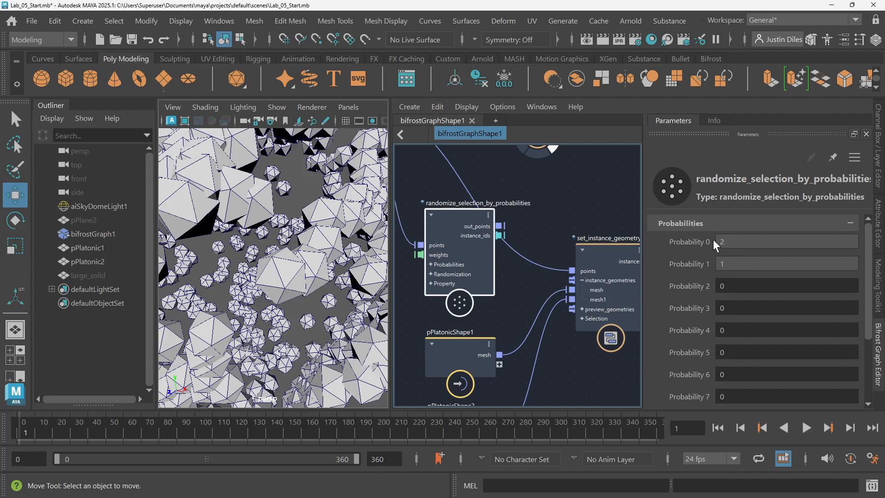
{"action": "left_click_drag", "start_coordinate": [500, 225], "coordinate": [571, 270]}
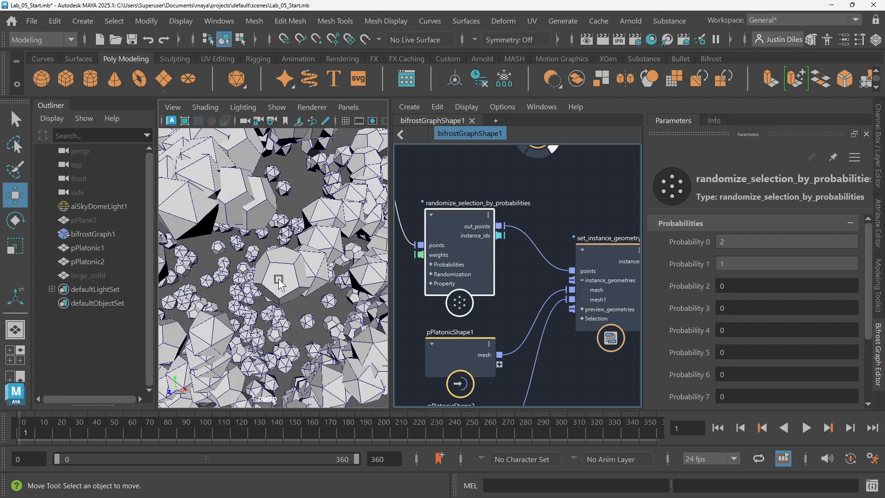
Step: Set Probability 0 of the randomize_selection_by_probabilities node to 1
{"action": "left_click_drag", "start_coordinate": [304, 279], "coordinate": [290, 253], "text": "alt"}
{"action": "left_click_drag", "start_coordinate": [243, 286], "coordinate": [231, 254], "text": "alt"}
{"action": "scroll", "coordinate": [312, 252], "scroll_direction": "down", "scroll_amount": 3}
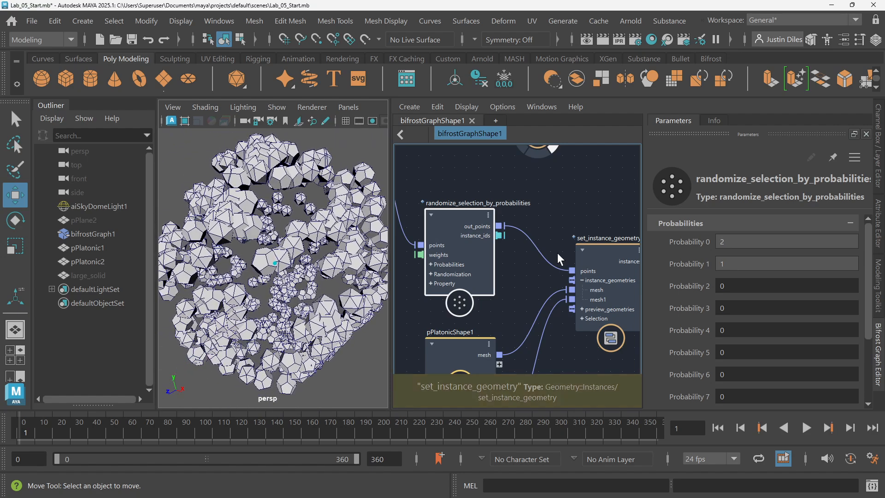
{"action": "left_click", "coordinate": [735, 242]}
{"action": "type", "text": "1"}
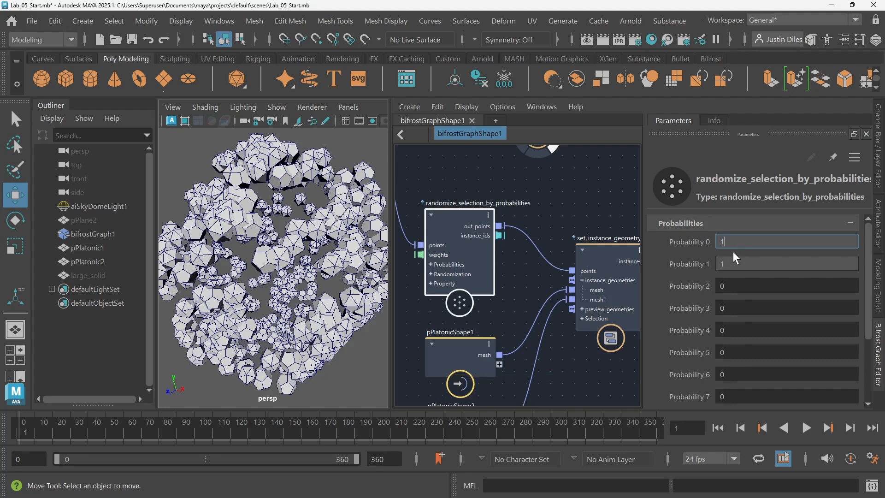
{"action": "key", "text": "Return"}
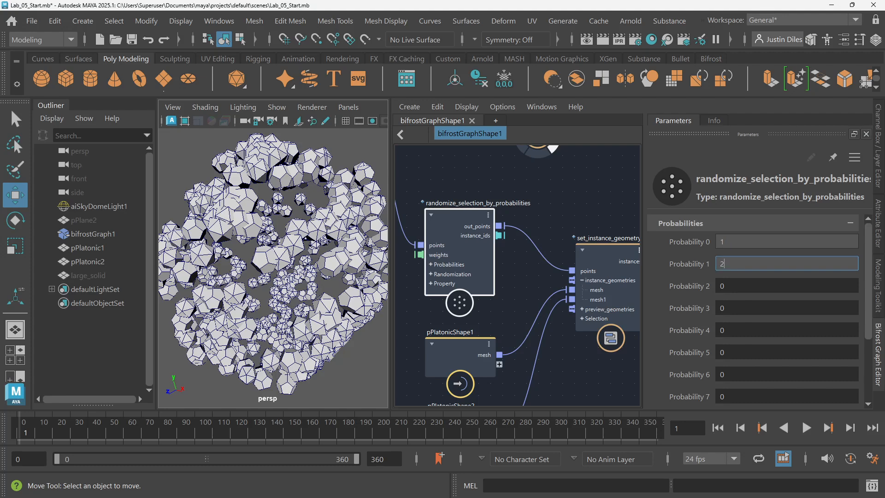
Step: Try Probability 1 values of 2, 3 and 5 on randomize_selection_by_probabilities, and set it back to 1
{"action": "left_click", "coordinate": [738, 242]}
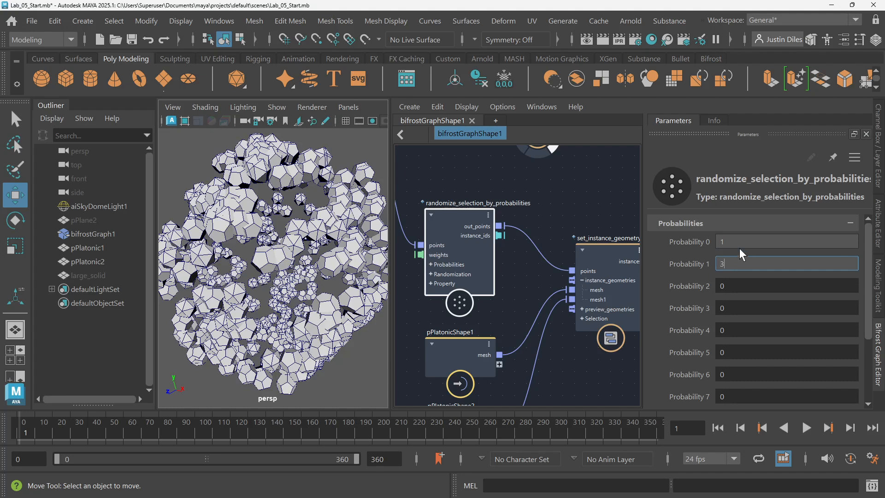
{"action": "left_click", "coordinate": [734, 242]}
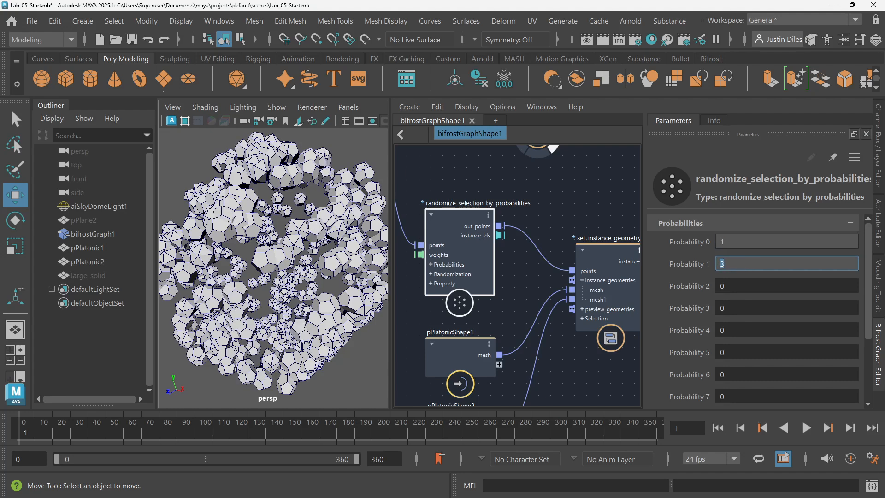
{"action": "left_click", "coordinate": [737, 242]}
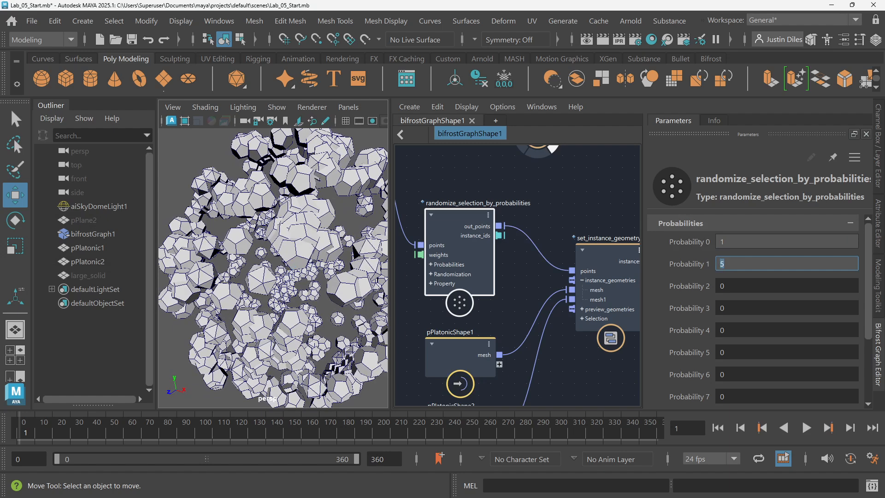
{"action": "type", "text": "1"}
{"action": "left_click", "coordinate": [742, 239]}
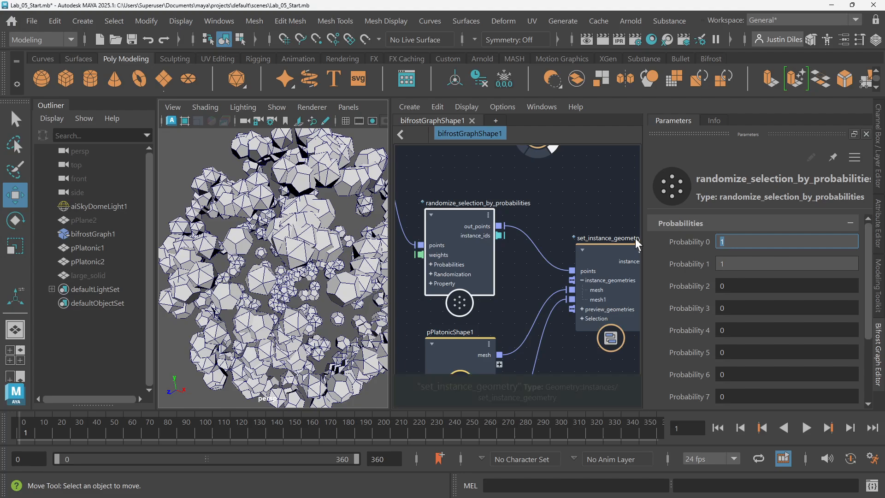
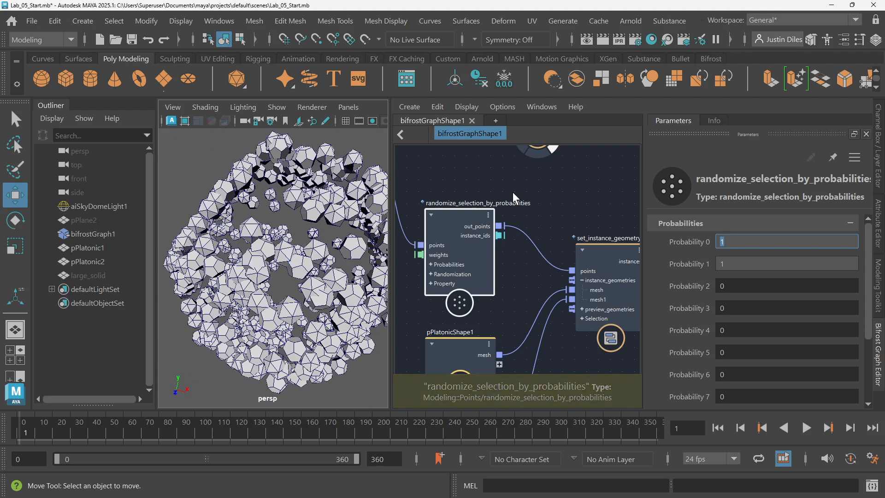
Step: Examine the parameters of the bake_instanced_geometry and set_instance_geometry nodes
{"action": "scroll", "coordinate": [550, 212], "scroll_direction": "down", "scroll_amount": 1}
{"action": "scroll", "coordinate": [546, 210], "scroll_direction": "down", "scroll_amount": 1}
{"action": "double_click", "coordinate": [586, 222]}
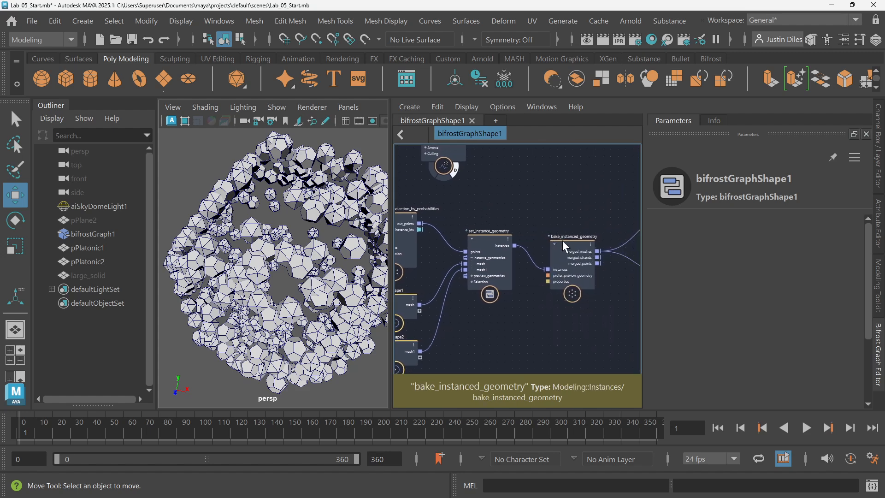
{"action": "left_click", "coordinate": [573, 263]}
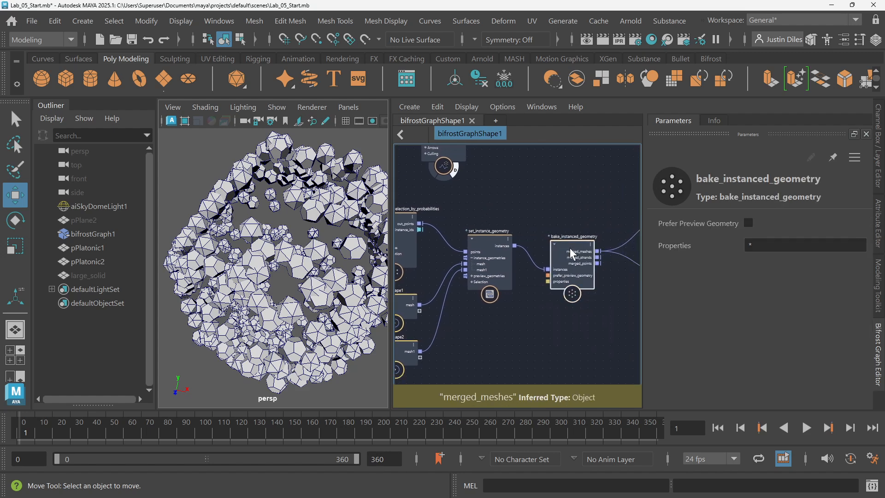
{"action": "left_click", "coordinate": [492, 240]}
{"action": "middle_click_drag", "start_coordinate": [484, 215], "coordinate": [554, 220], "text": "alt"}
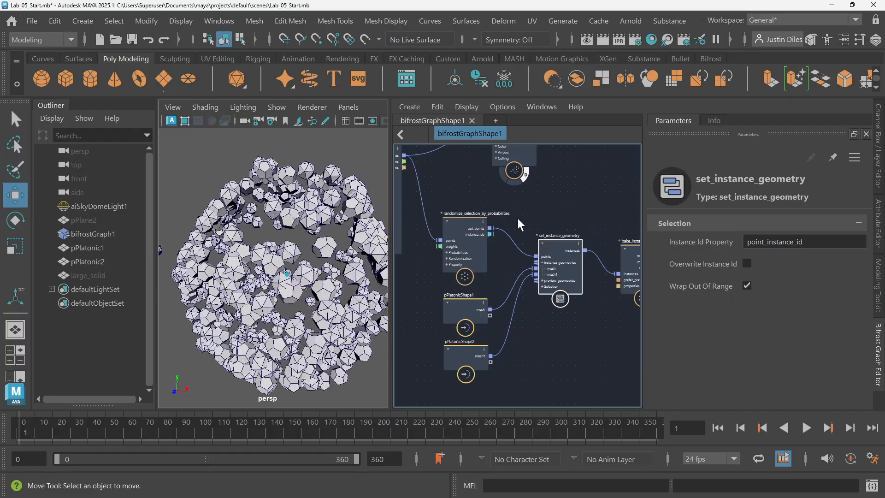
{"action": "scroll", "coordinate": [349, 194], "scroll_direction": "up", "scroll_amount": 6}
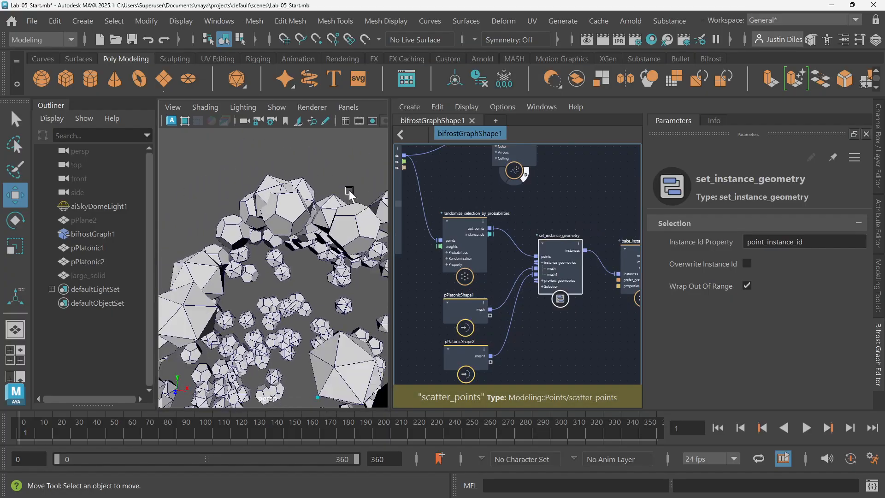
{"action": "left_click_drag", "start_coordinate": [349, 193], "coordinate": [309, 198], "text": "alt"}
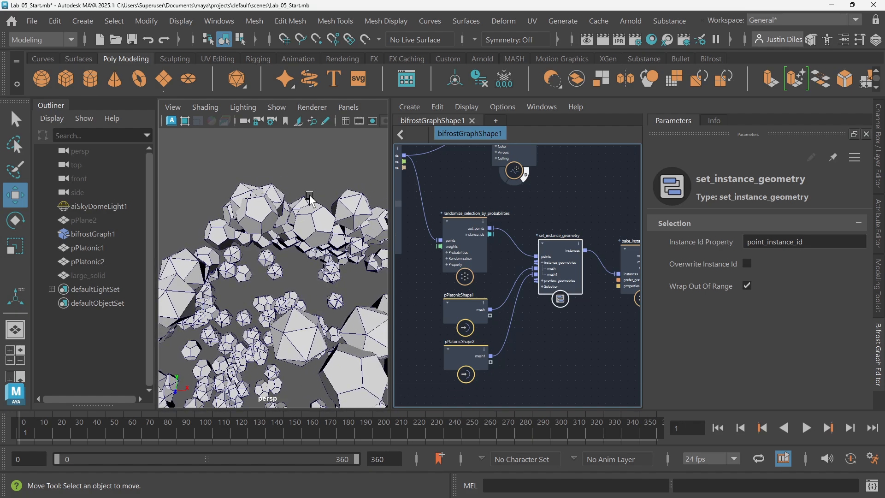
{"action": "scroll", "coordinate": [309, 198], "scroll_direction": "down", "scroll_amount": 8}
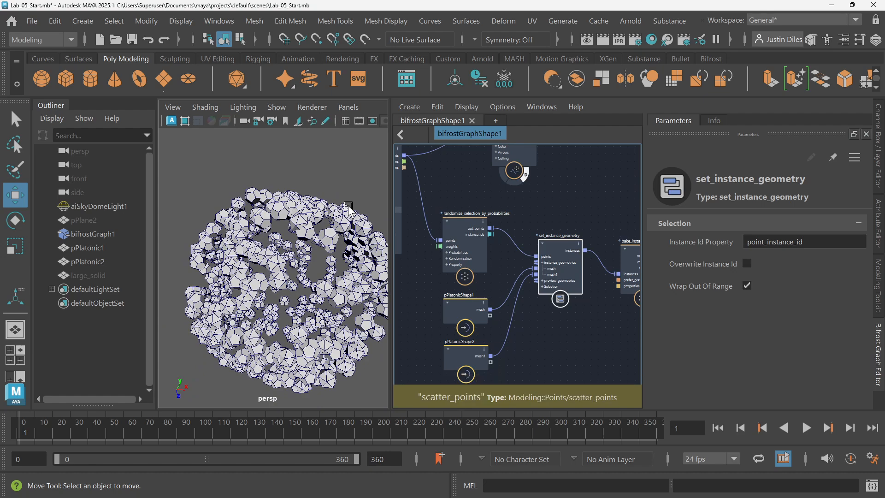
{"action": "middle_click_drag", "start_coordinate": [469, 202], "coordinate": [543, 195]}
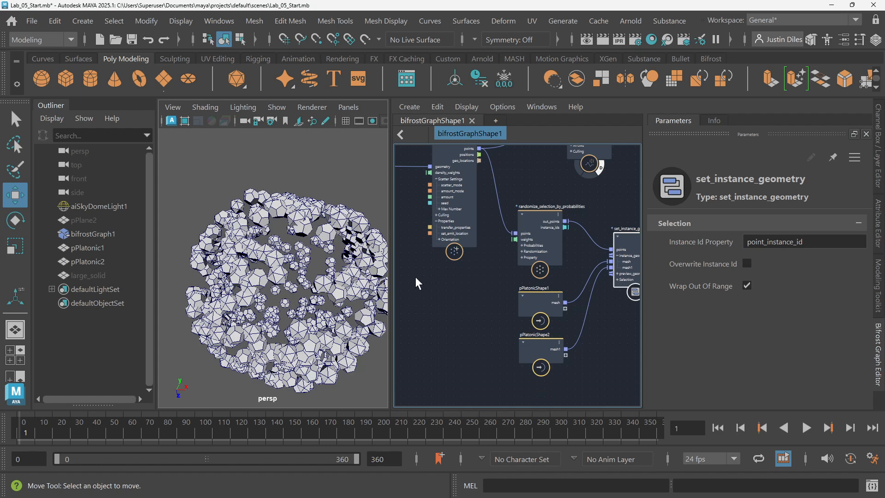
{"action": "middle_click_drag", "start_coordinate": [417, 282], "coordinate": [504, 277]}
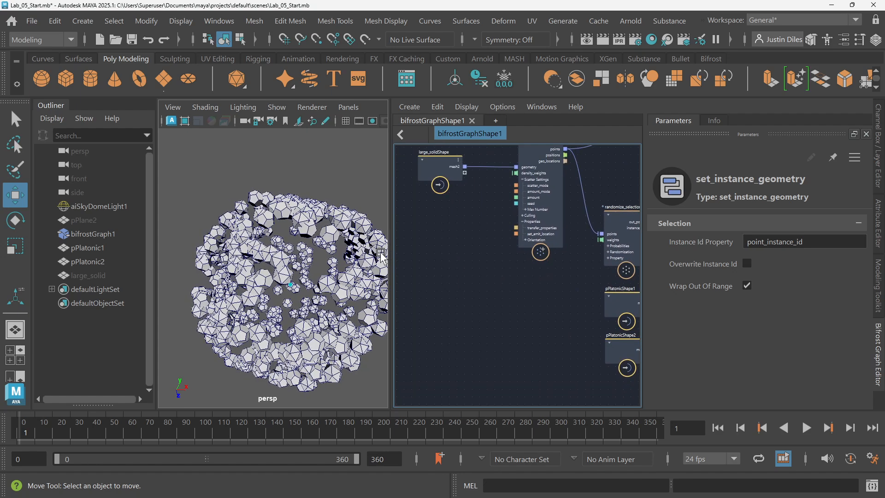
Step: Create a polygon cylinder and scale it into a thin, tall rod, about 0.417 in X and Z and 2.389 in Y
{"action": "left_click", "coordinate": [90, 79]}
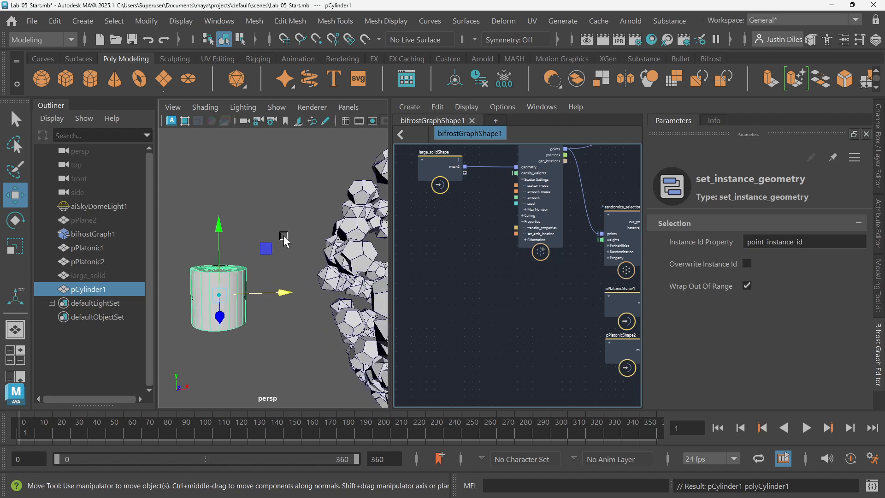
{"action": "key", "text": "r"}
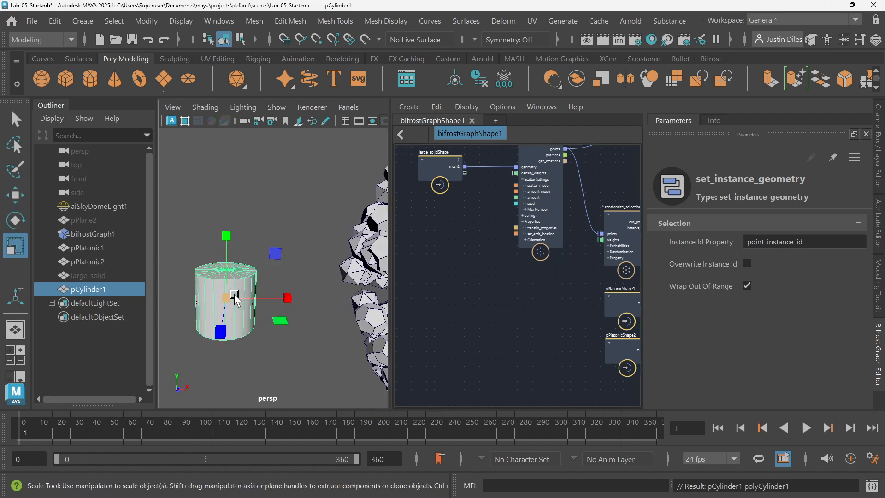
{"action": "left_click_drag", "start_coordinate": [231, 299], "coordinate": [212, 297]}
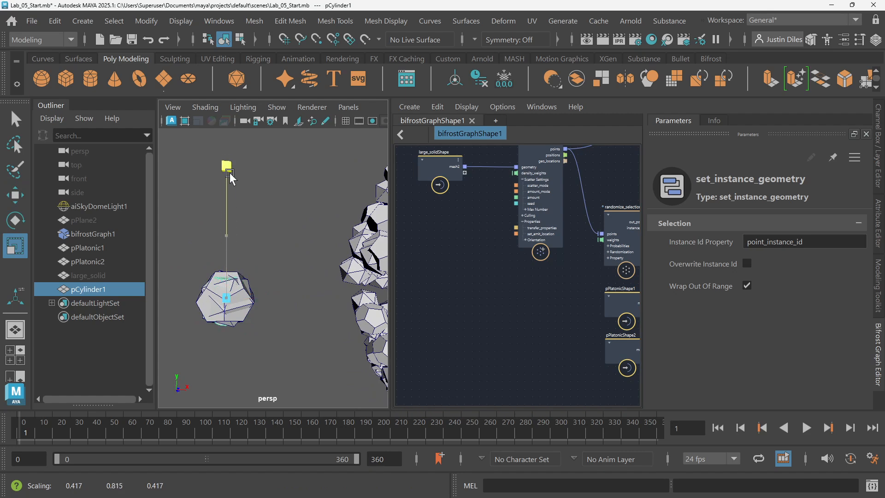
{"action": "left_click_drag", "start_coordinate": [251, 103], "coordinate": [251, 102]}
{"action": "left_click_drag", "start_coordinate": [227, 236], "coordinate": [237, 181]}
Step: Bring pCylinder1 into the Bifrost graph as a mesh input node near set_instance_geometry
{"action": "left_click", "coordinate": [464, 281]}
{"action": "middle_click_drag", "start_coordinate": [540, 302], "coordinate": [427, 240], "text": "alt"}
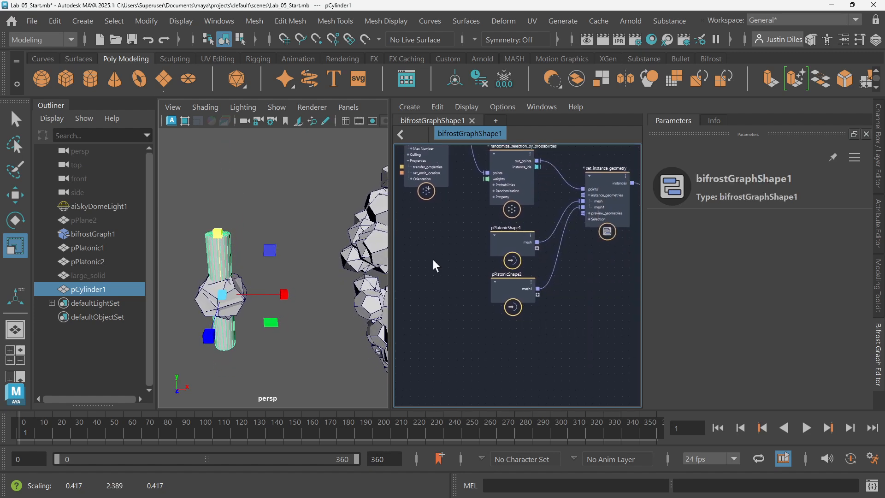
{"action": "middle_click_drag", "start_coordinate": [570, 277], "coordinate": [544, 306], "text": "alt"}
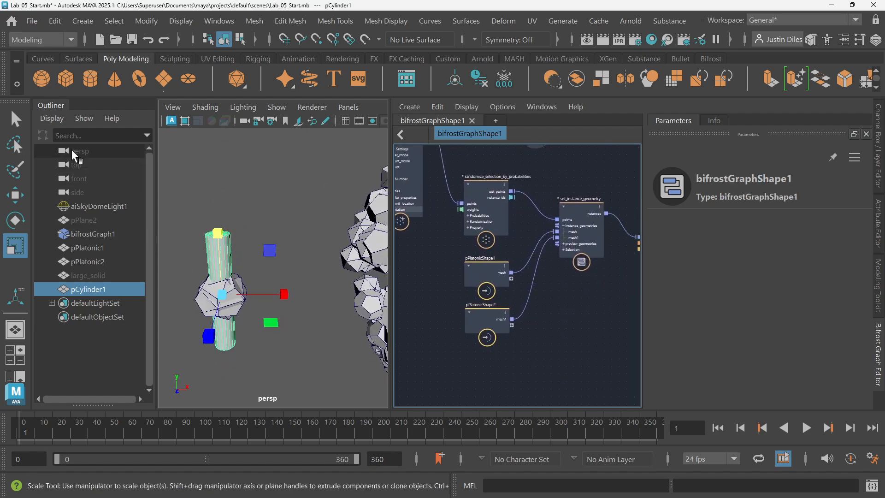
{"action": "left_click", "coordinate": [91, 289]}
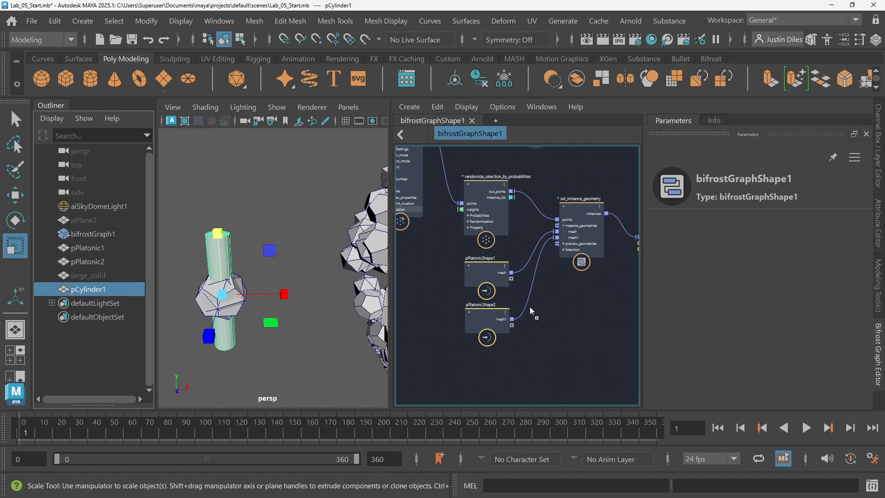
{"action": "left_click_drag", "start_coordinate": [538, 301], "coordinate": [538, 301]}
{"action": "scroll", "coordinate": [574, 292], "scroll_direction": "up", "scroll_amount": 1}
{"action": "middle_click_drag", "start_coordinate": [574, 291], "coordinate": [509, 318], "text": "alt"}
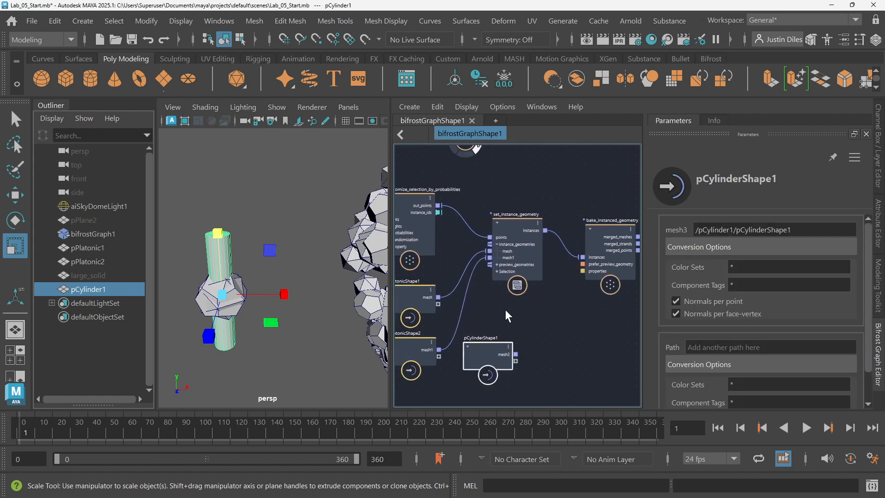
Step: Disconnect both platonic meshes from set_instance_geometry and connect the mesh3 output of pCylinderShape1 to instance_geometries
{"action": "left_click", "coordinate": [456, 272]}
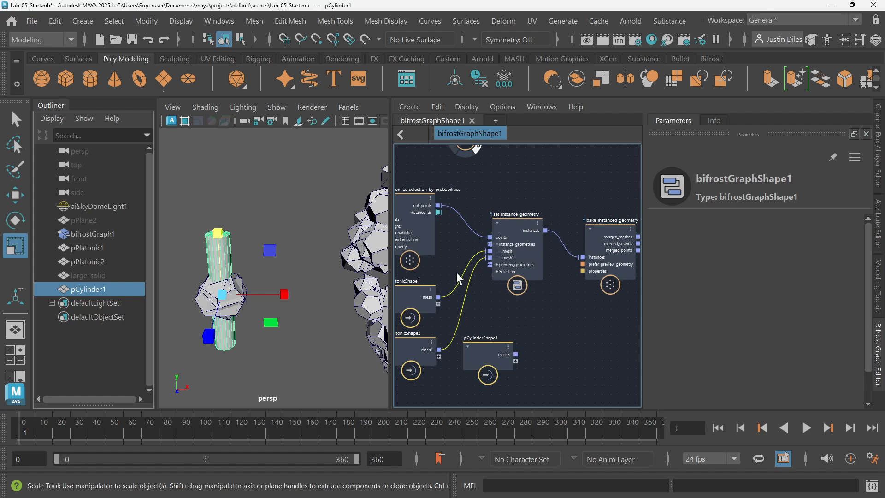
{"action": "key", "text": "Delete"}
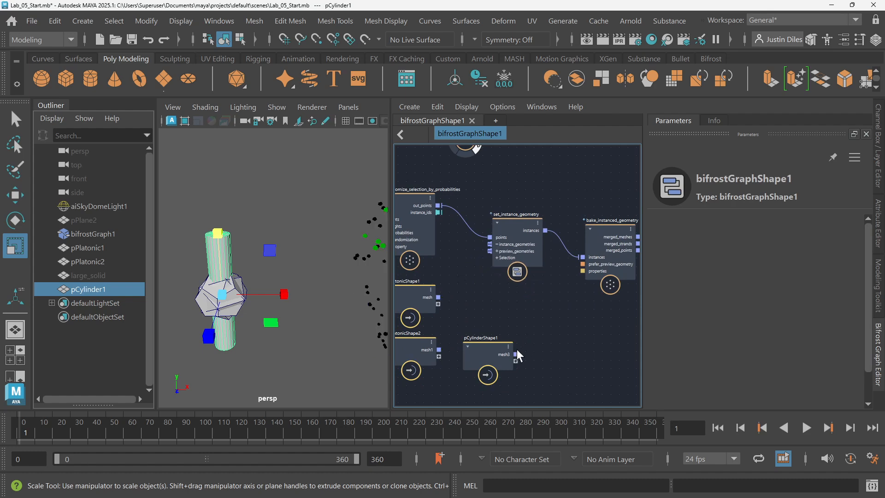
{"action": "left_click_drag", "start_coordinate": [518, 353], "coordinate": [517, 329]}
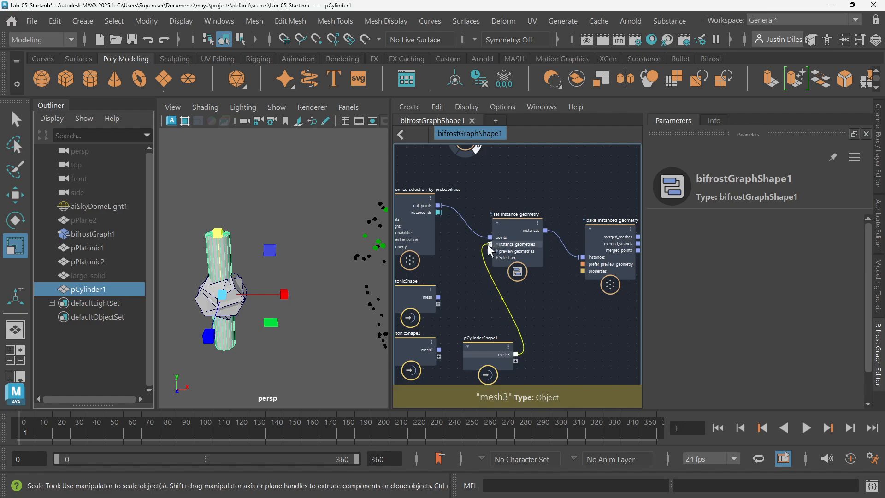
{"action": "left_click_drag", "start_coordinate": [489, 246], "coordinate": [490, 247]}
{"action": "key", "text": "a"}
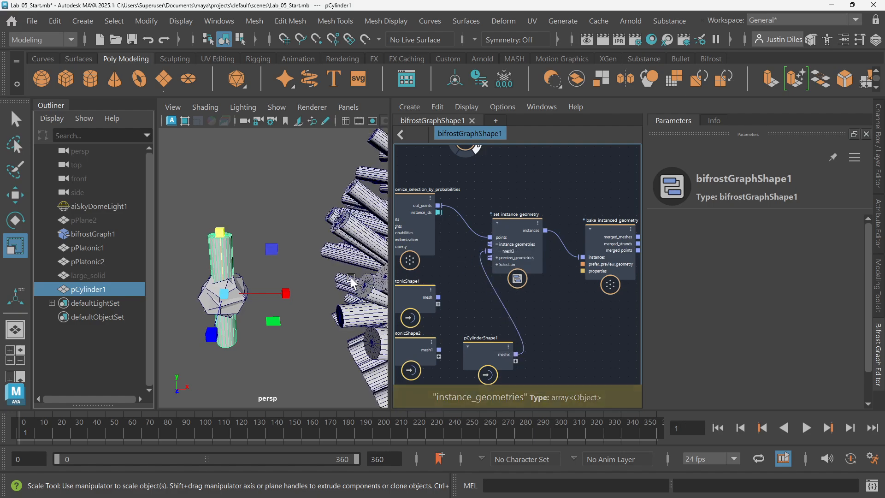
{"action": "scroll", "coordinate": [352, 279], "scroll_direction": "down", "scroll_amount": 5}
{"action": "scroll", "coordinate": [351, 279], "scroll_direction": "up", "scroll_amount": 3}
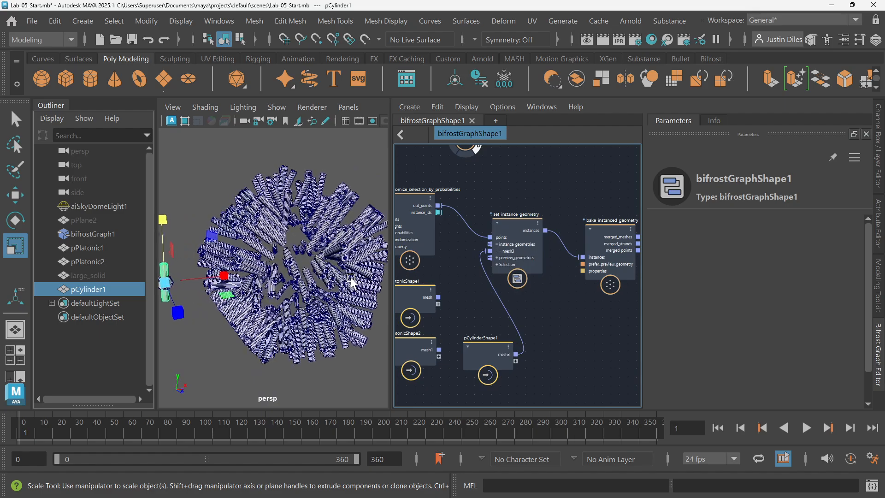
{"action": "left_click_drag", "start_coordinate": [352, 278], "coordinate": [304, 266], "text": "alt"}
Step: Unhide large_solid, activate the Select tool and inspect how the cylinders are oriented on its surface
{"action": "left_click", "coordinate": [103, 278]}
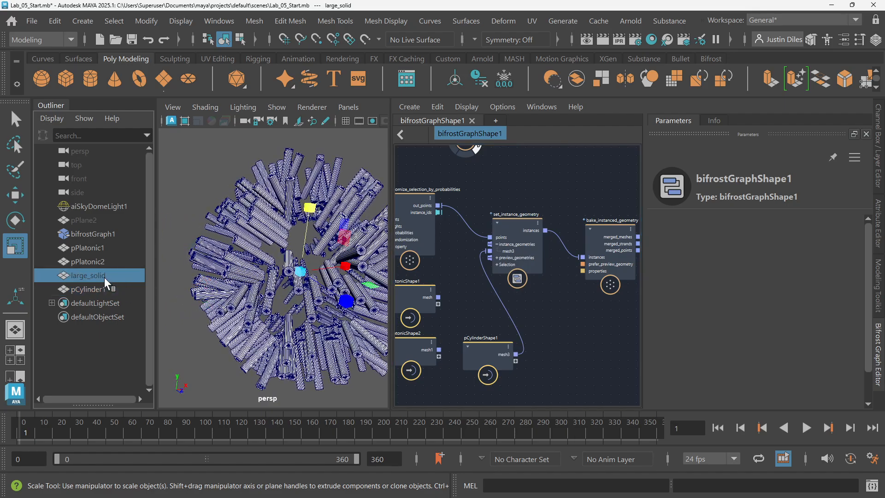
{"action": "key", "text": "shift+h"}
{"action": "left_click_drag", "start_coordinate": [310, 230], "coordinate": [299, 242], "text": "alt"}
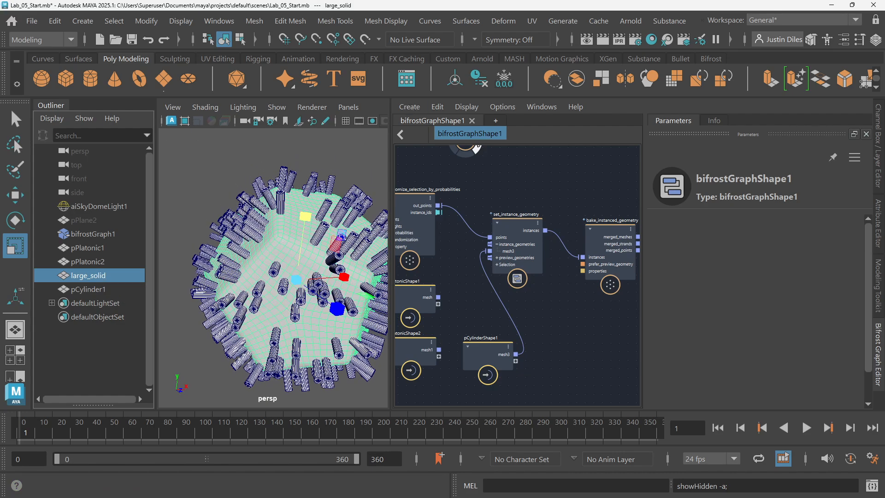
{"action": "left_click", "coordinate": [16, 118]}
{"action": "left_click_drag", "start_coordinate": [356, 193], "coordinate": [310, 198], "text": "alt"}
{"action": "left_click", "coordinate": [322, 163]}
{"action": "left_click_drag", "start_coordinate": [322, 163], "coordinate": [337, 273], "text": "alt"}
{"action": "left_click", "coordinate": [337, 274]}
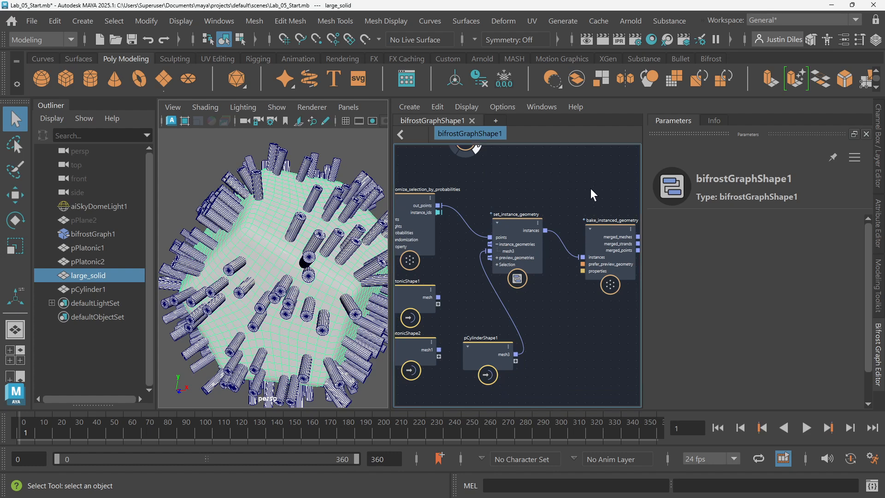
{"action": "scroll", "coordinate": [585, 191], "scroll_direction": "down", "scroll_amount": 3}
{"action": "middle_click_drag", "start_coordinate": [585, 192], "coordinate": [430, 213], "text": "alt"}
{"action": "scroll", "coordinate": [584, 226], "scroll_direction": "down", "scroll_amount": 1}
{"action": "scroll", "coordinate": [585, 223], "scroll_direction": "down", "scroll_amount": 1}
{"action": "left_click_drag", "start_coordinate": [585, 205], "coordinate": [474, 206]}
{"action": "middle_click_drag", "start_coordinate": [474, 194], "coordinate": [517, 206], "text": "alt"}
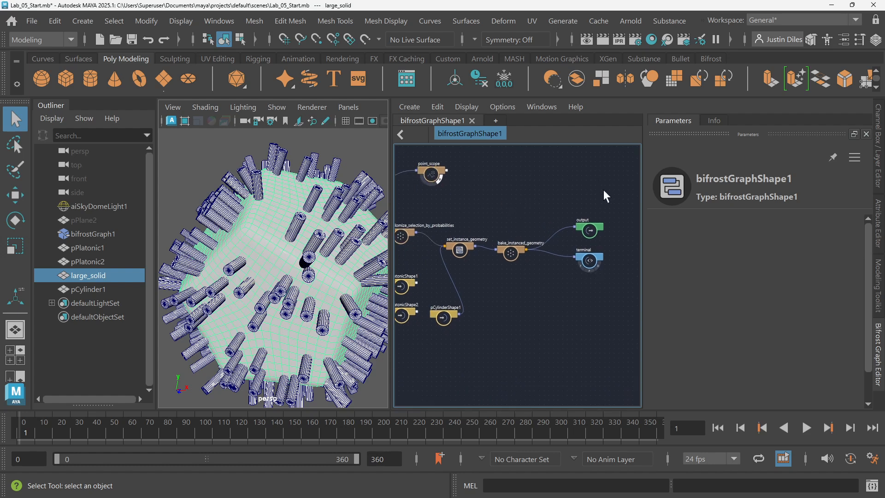
{"action": "left_click_drag", "start_coordinate": [472, 300], "coordinate": [457, 278]}
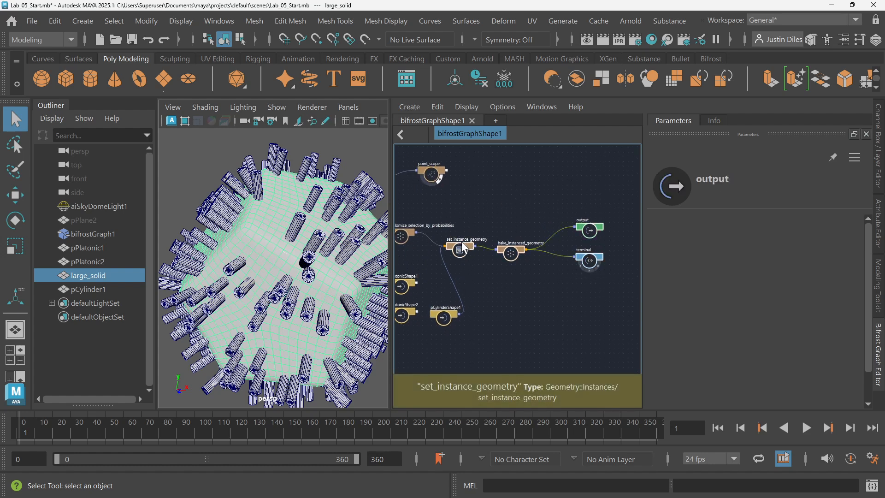
{"action": "left_click", "coordinate": [519, 243]}
{"action": "left_click", "coordinate": [511, 215]}
{"action": "right_click", "coordinate": [459, 205]}
{"action": "left_click", "coordinate": [499, 176]}
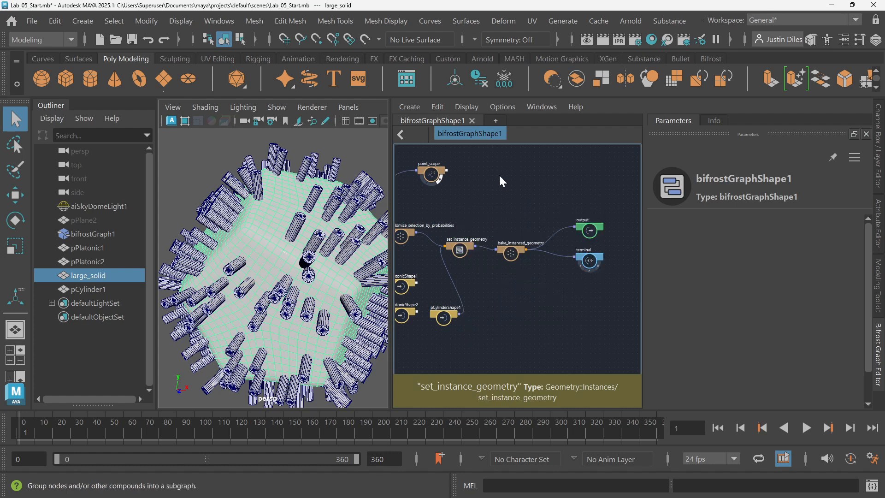
{"action": "right_click", "coordinate": [439, 209]}
{"action": "left_click", "coordinate": [504, 217]}
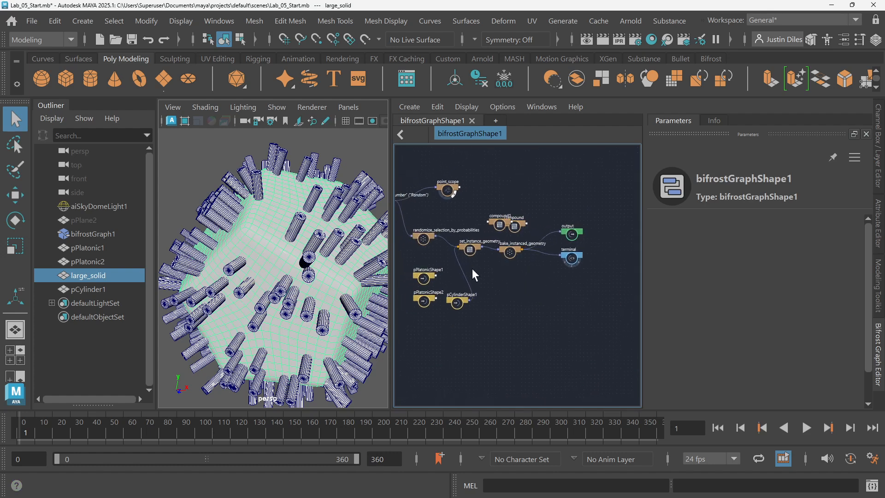
{"action": "scroll", "coordinate": [454, 228], "scroll_direction": "up", "scroll_amount": 6}
{"action": "scroll", "coordinate": [552, 319], "scroll_direction": "down", "scroll_amount": 4}
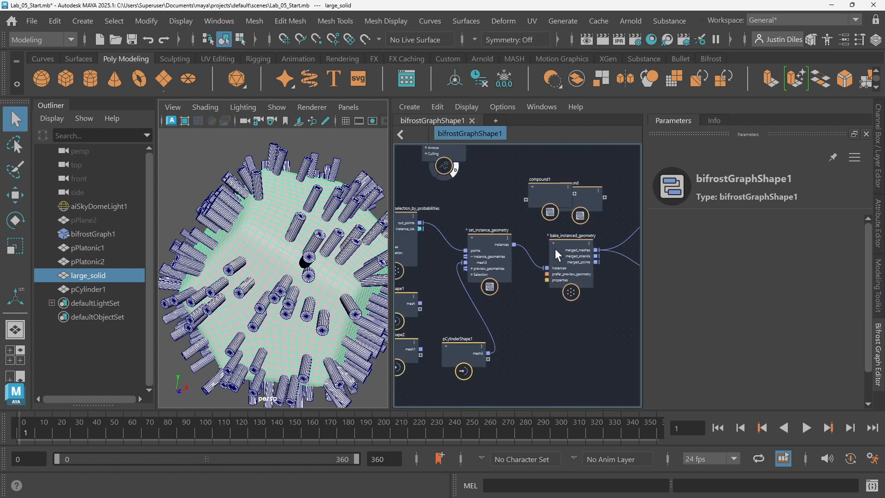
{"action": "left_click", "coordinate": [586, 214]}
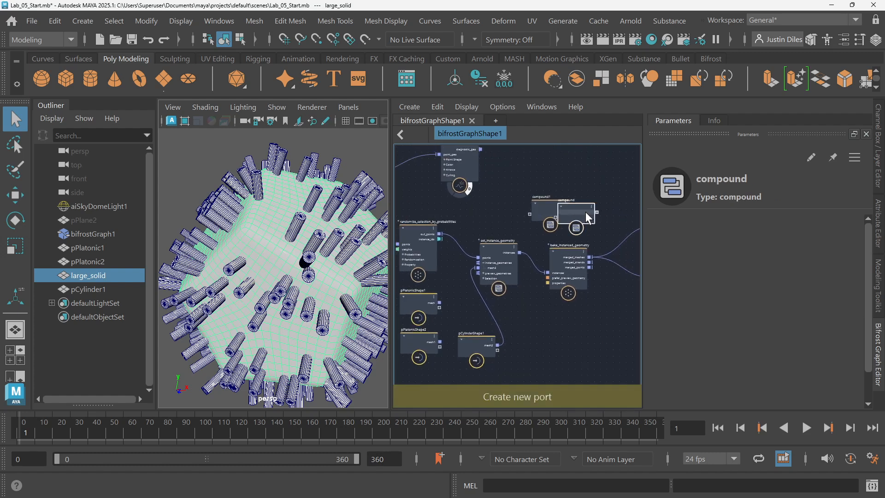
{"action": "key", "text": "Delete"}
{"action": "left_click", "coordinate": [547, 209]}
{"action": "key", "text": "Delete"}
Step: Widen the graph editor, move the unused platonic shape nodes aside and place pCylinderShape1 below randomize_selection_by_probabilities
{"action": "middle_click_drag", "start_coordinate": [439, 227], "coordinate": [528, 218], "text": "alt"}
{"action": "left_click_drag", "start_coordinate": [392, 228], "coordinate": [302, 228]}
{"action": "scroll", "coordinate": [465, 295], "scroll_direction": "up", "scroll_amount": 2}
{"action": "middle_click_drag", "start_coordinate": [452, 304], "coordinate": [492, 327], "text": "alt"}
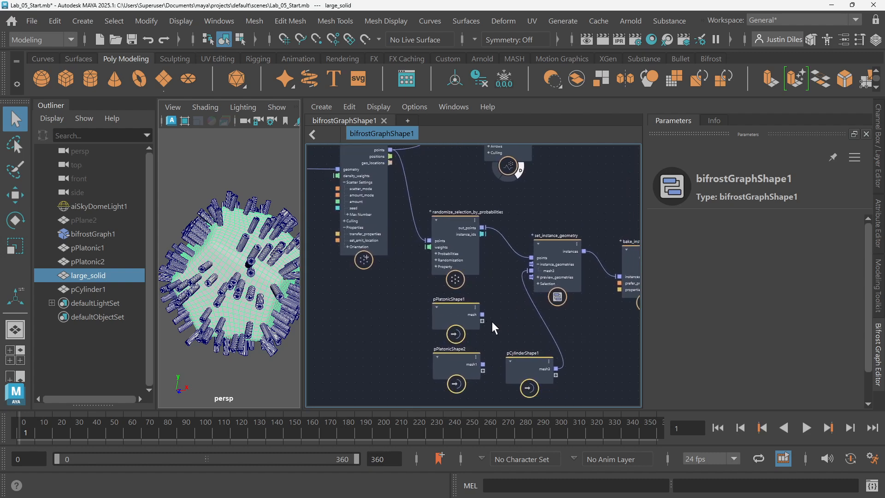
{"action": "left_click_drag", "start_coordinate": [418, 402], "coordinate": [419, 401]}
{"action": "left_click_drag", "start_coordinate": [460, 314], "coordinate": [376, 391]}
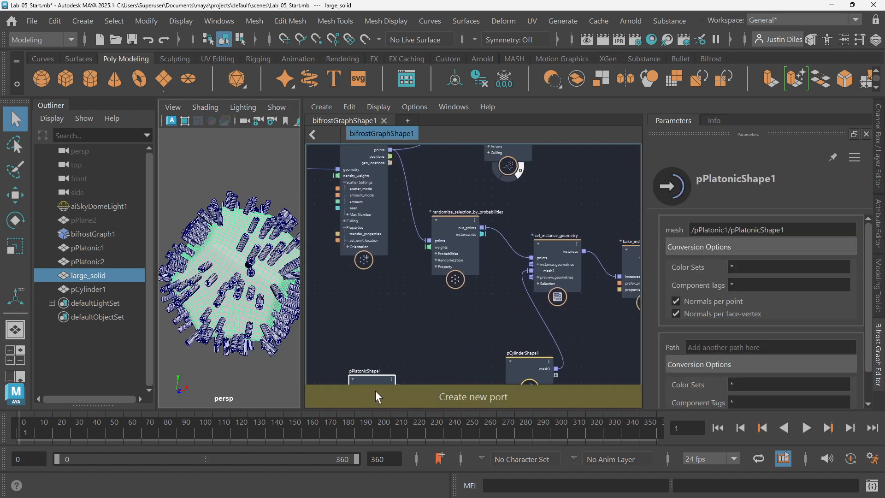
{"action": "left_click_drag", "start_coordinate": [537, 358], "coordinate": [462, 329]}
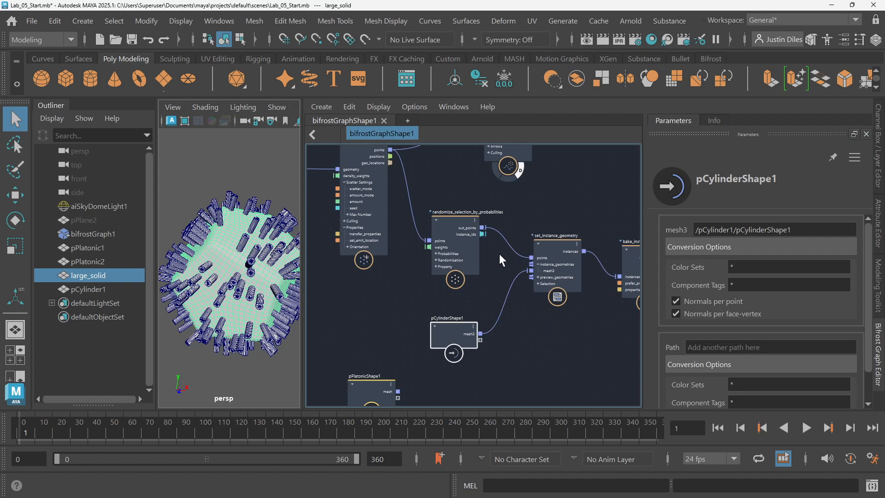
Step: Move large_solidShape and scatter_points together away from randomize_selection_by_probabilities, and shift point_scope up to free space between them
{"action": "middle_click_drag", "start_coordinate": [499, 261], "coordinate": [463, 298], "text": "alt"}
{"action": "left_click", "coordinate": [441, 270]}
{"action": "scroll", "coordinate": [442, 267], "scroll_direction": "down", "scroll_amount": 2}
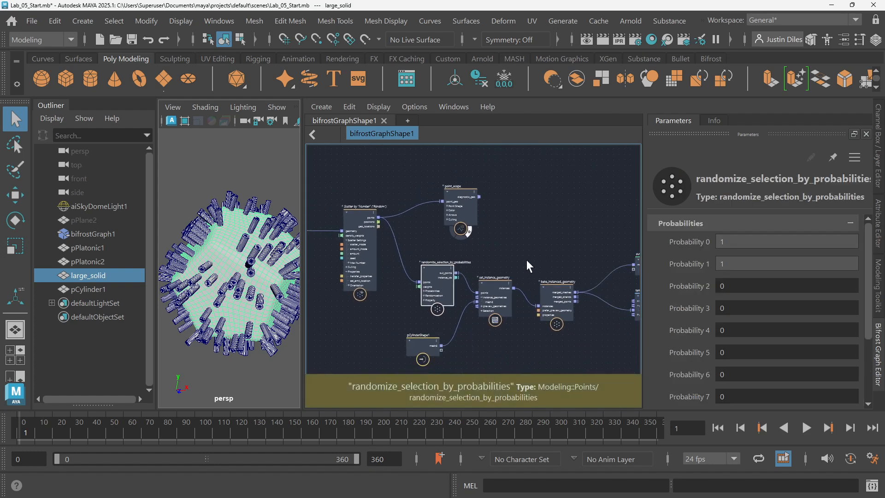
{"action": "middle_click_drag", "start_coordinate": [424, 251], "coordinate": [492, 255], "text": "alt"}
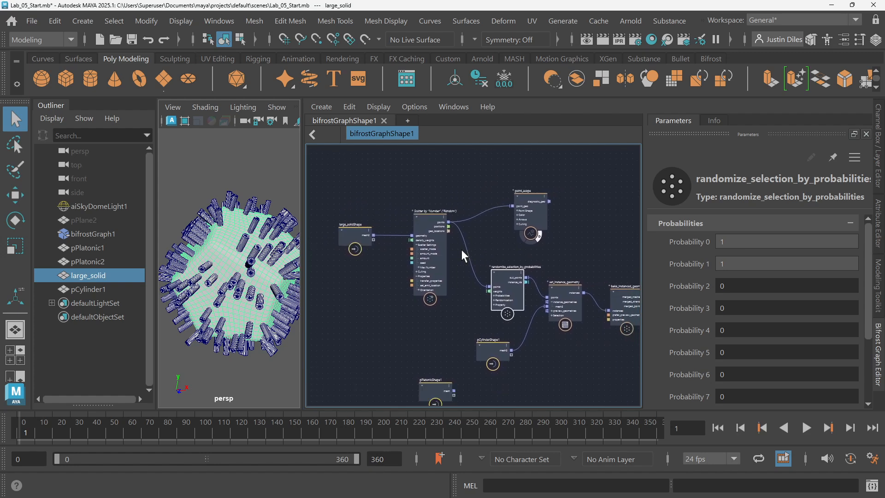
{"action": "left_click_drag", "start_coordinate": [458, 179], "coordinate": [316, 306]}
{"action": "middle_click_drag", "start_coordinate": [460, 182], "coordinate": [509, 177], "text": "alt"}
{"action": "left_click_drag", "start_coordinate": [475, 210], "coordinate": [403, 207]}
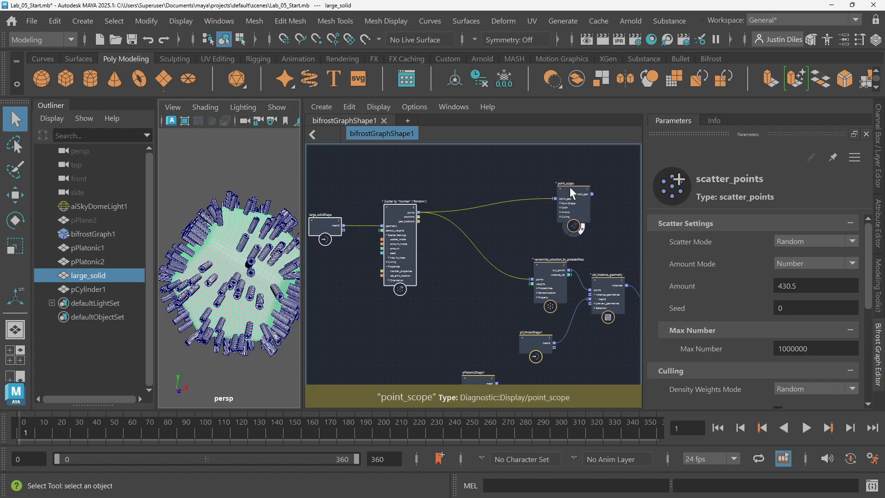
{"action": "left_click_drag", "start_coordinate": [570, 187], "coordinate": [522, 155]}
{"action": "left_click", "coordinate": [448, 213]}
Step: Add a randomize_point_scale node between scatter_points and randomize_selection_by_probabilities, fed by the scatter_points points output
{"action": "scroll", "coordinate": [480, 234], "scroll_direction": "up", "scroll_amount": 4}
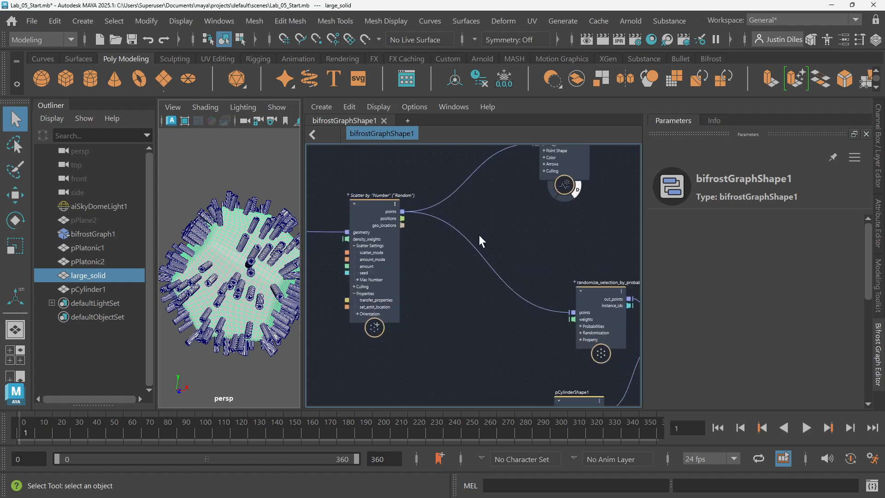
{"action": "key", "text": "Tab"}
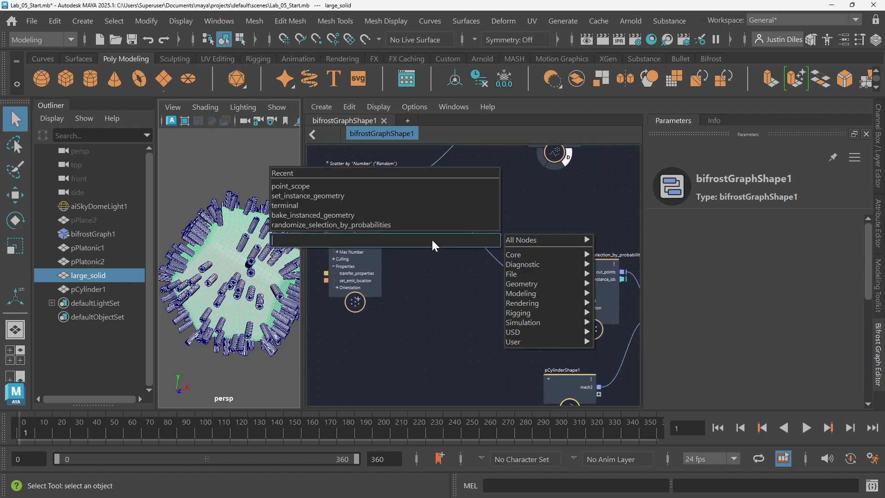
{"action": "type", "text": "randomiz"}
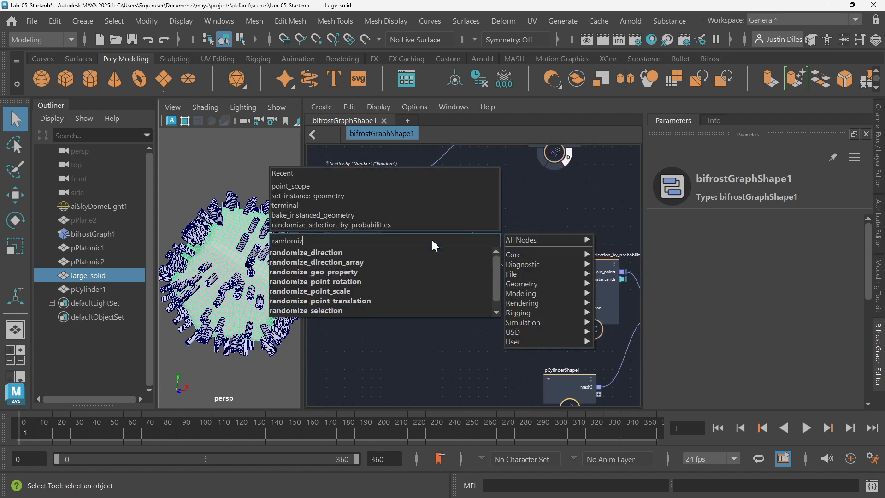
{"action": "type", "text": "e"}
{"action": "left_click", "coordinate": [364, 290]}
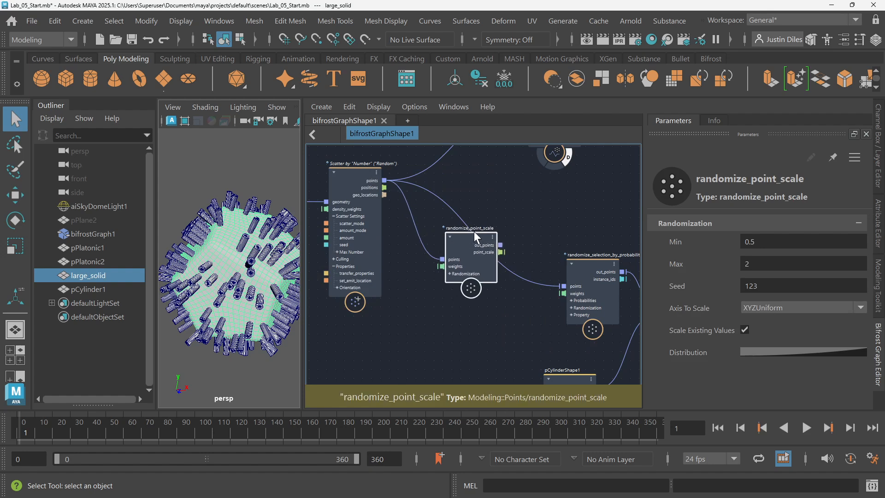
{"action": "left_click_drag", "start_coordinate": [474, 231], "coordinate": [484, 234]}
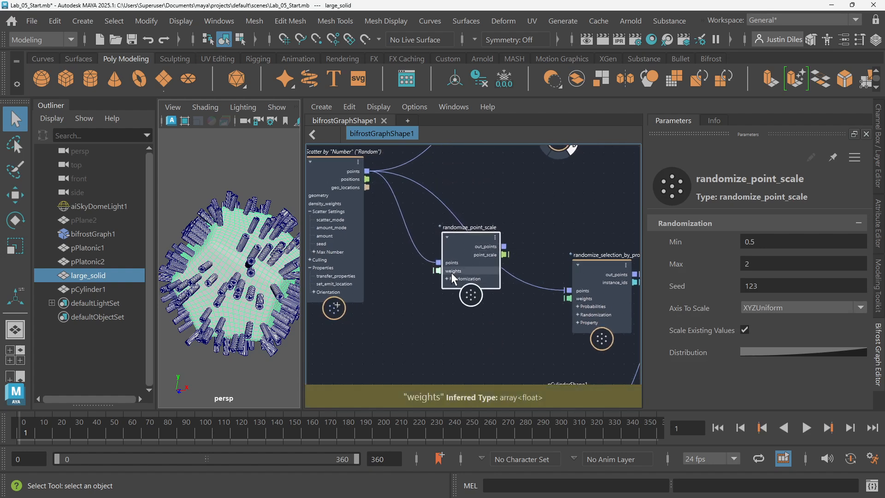
Step: Expand the Randomization ports on randomize_point_scale and move the node to free space on its input side
{"action": "scroll", "coordinate": [449, 277], "scroll_direction": "up", "scroll_amount": 2}
{"action": "left_click", "coordinate": [444, 281]}
{"action": "left_click", "coordinate": [444, 281]}
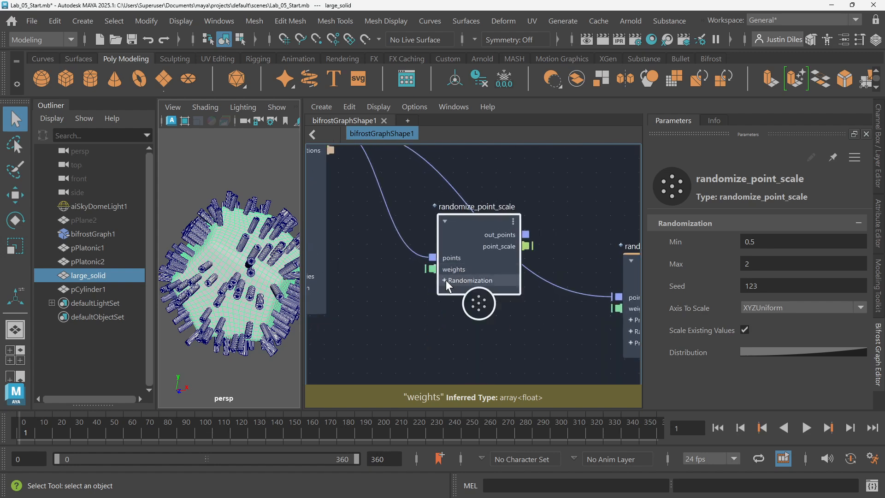
{"action": "scroll", "coordinate": [447, 280], "scroll_direction": "up", "scroll_amount": 2}
{"action": "left_click", "coordinate": [444, 279]}
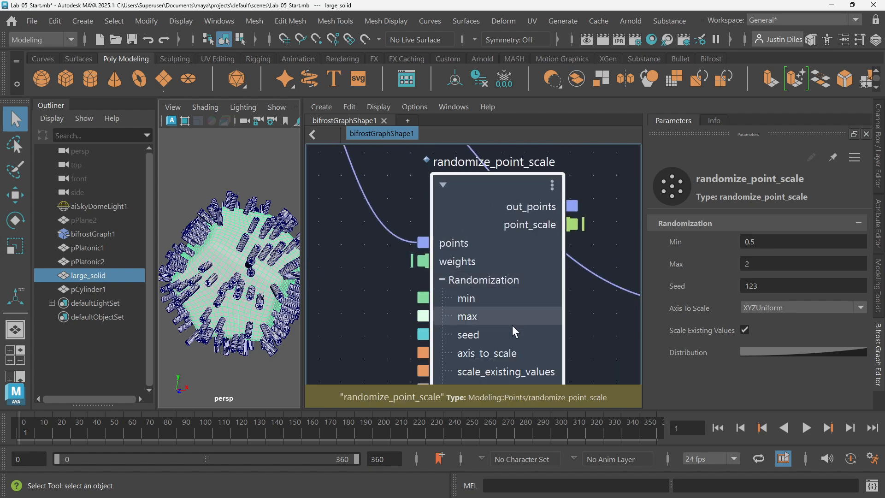
{"action": "scroll", "coordinate": [582, 330], "scroll_direction": "down", "scroll_amount": 2}
{"action": "middle_click_drag", "start_coordinate": [583, 330], "coordinate": [526, 282]}
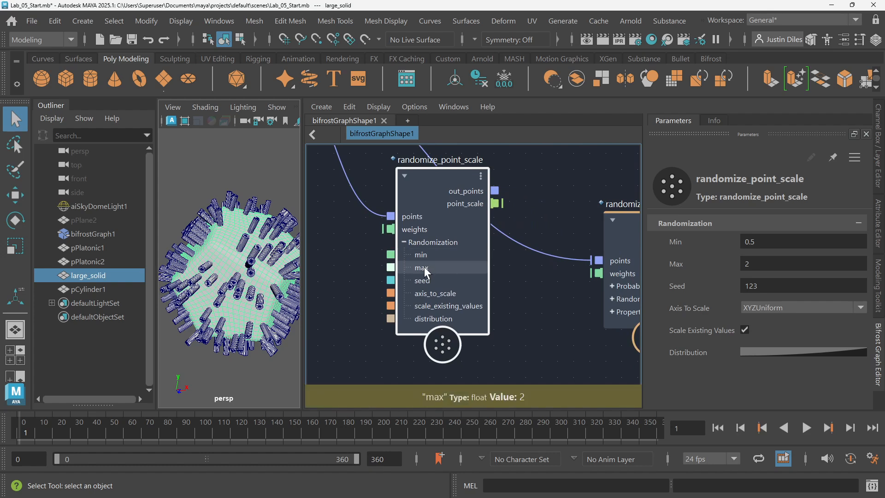
{"action": "mouse_move", "coordinate": [529, 195]}
{"action": "middle_mouse_down"}
{"action": "mouse_move", "coordinate": [535, 216]}
{"action": "mouse_move", "coordinate": [528, 199]}
{"action": "middle_mouse_up"}
{"action": "left_click_drag", "start_coordinate": [447, 195], "coordinate": [501, 217]}
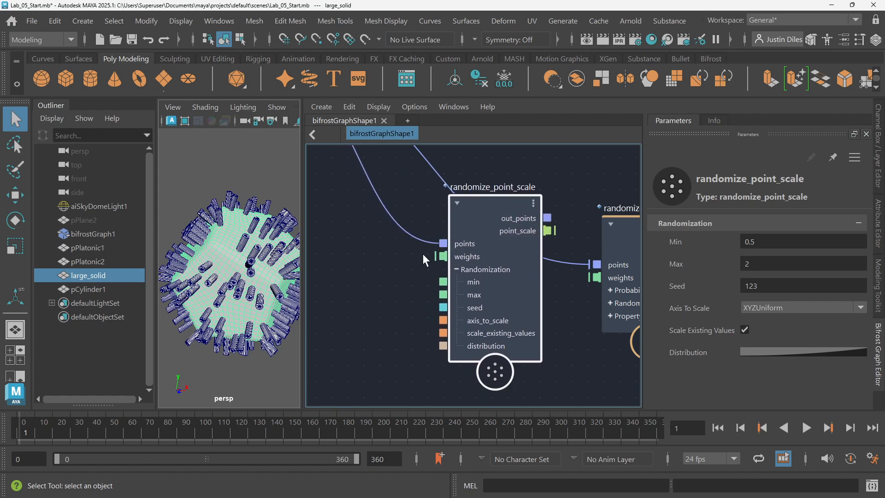
Step: Add a value node and place it on the input side of randomize_point_scale
{"action": "scroll", "coordinate": [422, 253], "scroll_direction": "down", "scroll_amount": 1}
{"action": "middle_click_drag", "start_coordinate": [419, 264], "coordinate": [427, 258]}
{"action": "left_click", "coordinate": [374, 253]}
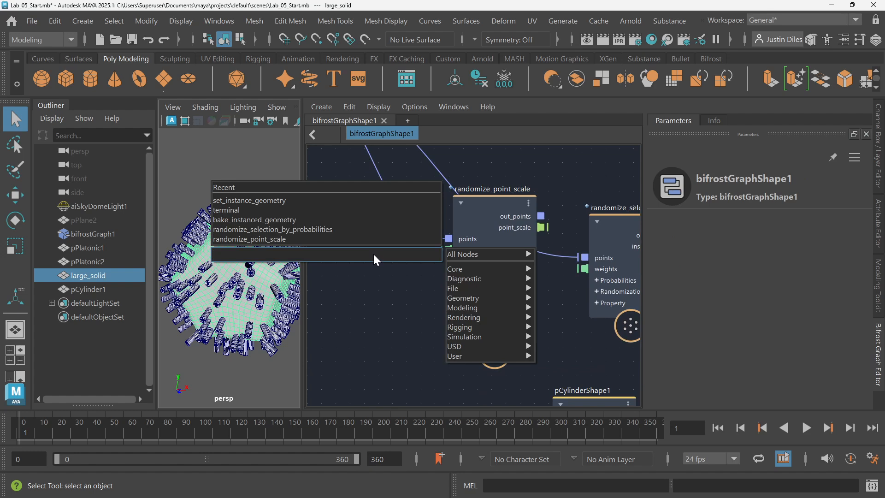
{"action": "type", "text": "value"}
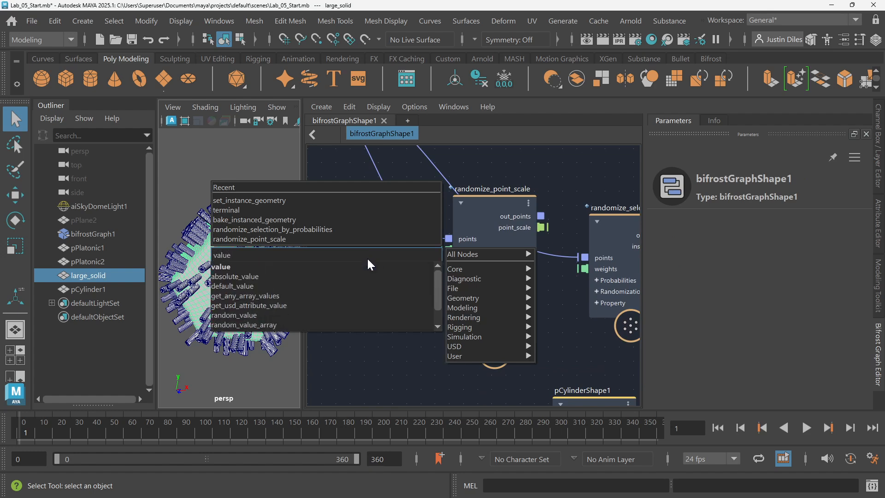
{"action": "left_click", "coordinate": [337, 266]}
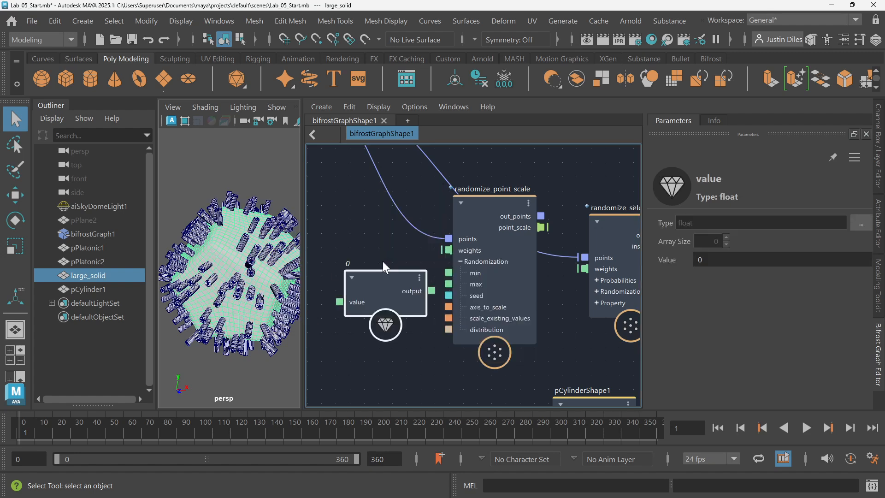
{"action": "left_click_drag", "start_coordinate": [391, 283], "coordinate": [379, 248]}
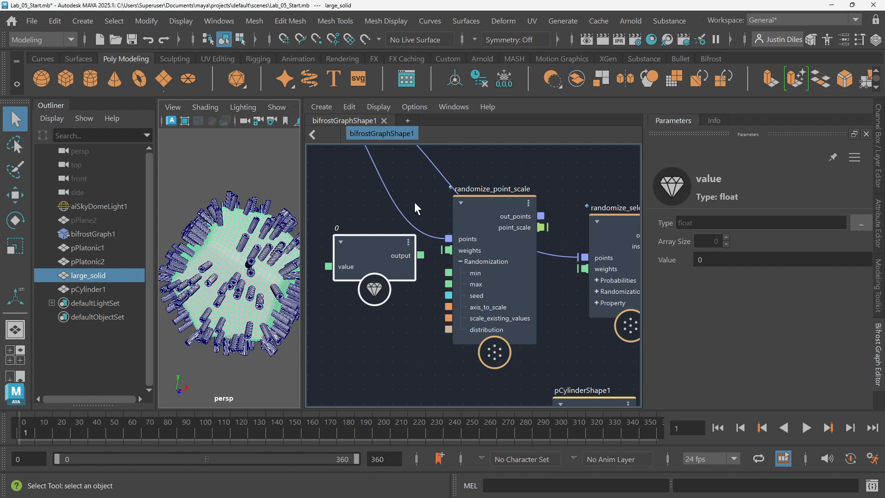
{"action": "left_click_drag", "start_coordinate": [386, 240], "coordinate": [372, 225]}
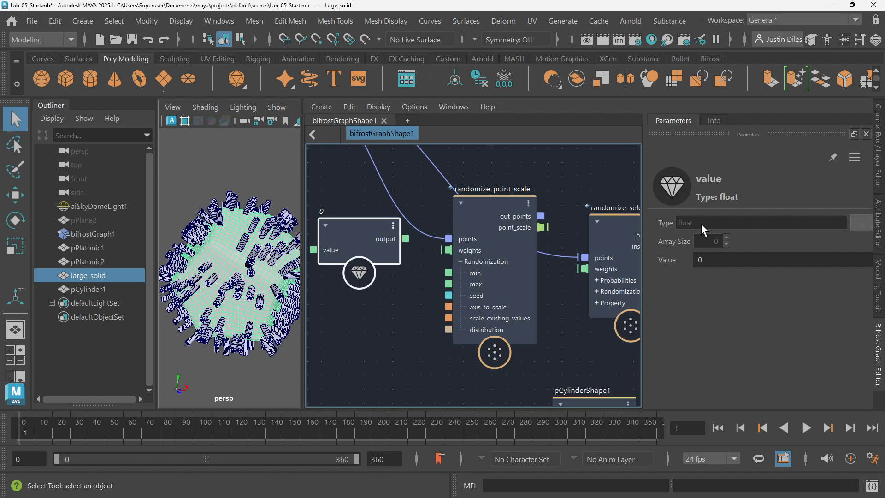
Step: Examine the data types available for the value node, keeping it as a float
{"action": "left_click", "coordinate": [861, 223]}
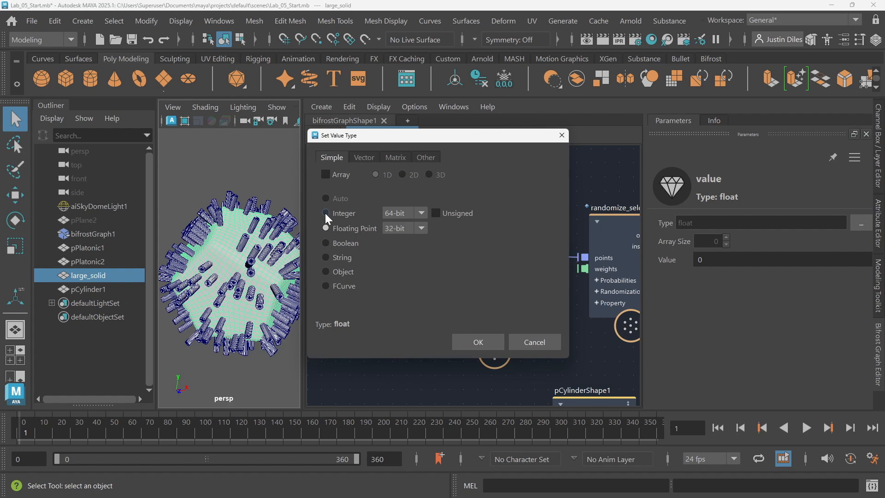
{"action": "left_click", "coordinate": [532, 342]}
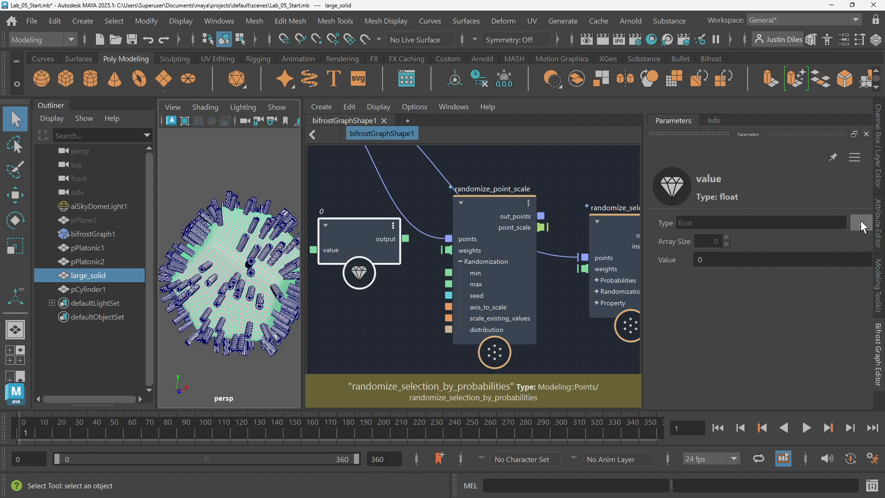
{"action": "left_click", "coordinate": [861, 221]}
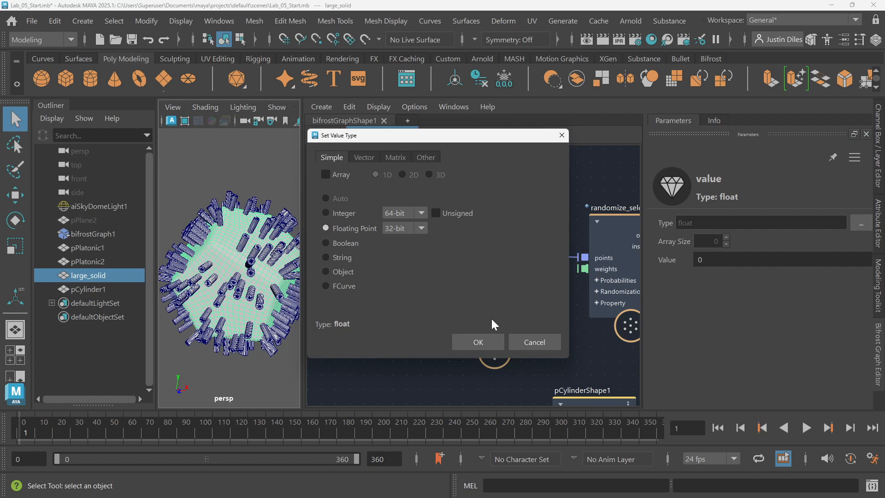
{"action": "left_click", "coordinate": [533, 342]}
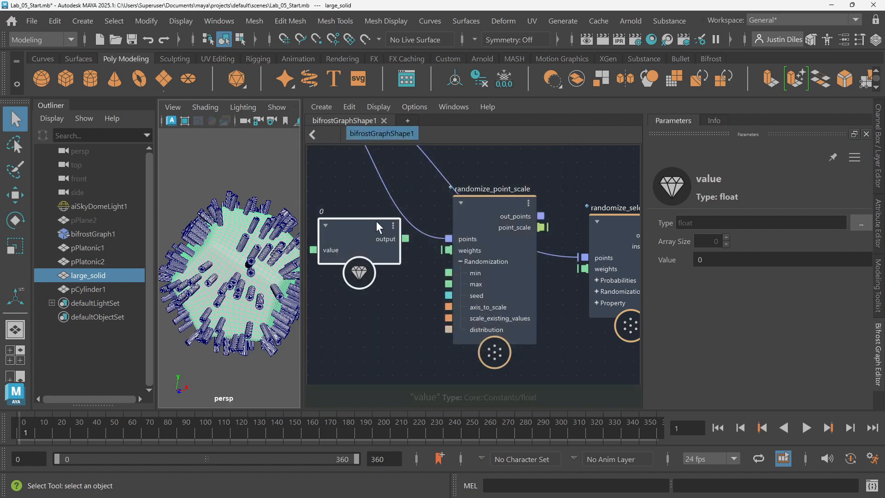
Step: Move the value node up slightly, duplicate it and place the copy directly below the original
{"action": "left_click", "coordinate": [353, 231]}
{"action": "left_click_drag", "start_coordinate": [352, 228], "coordinate": [350, 221]}
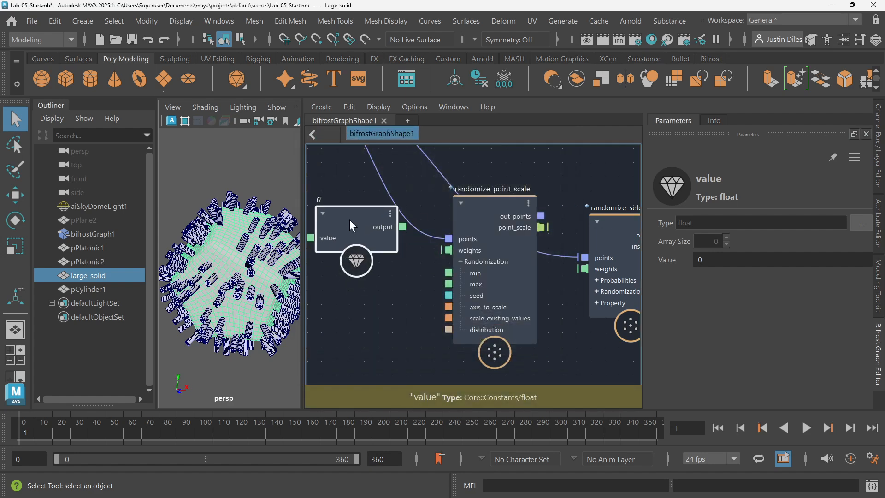
{"action": "key", "text": "ctrl+d"}
{"action": "left_click_drag", "start_coordinate": [392, 270], "coordinate": [339, 299]}
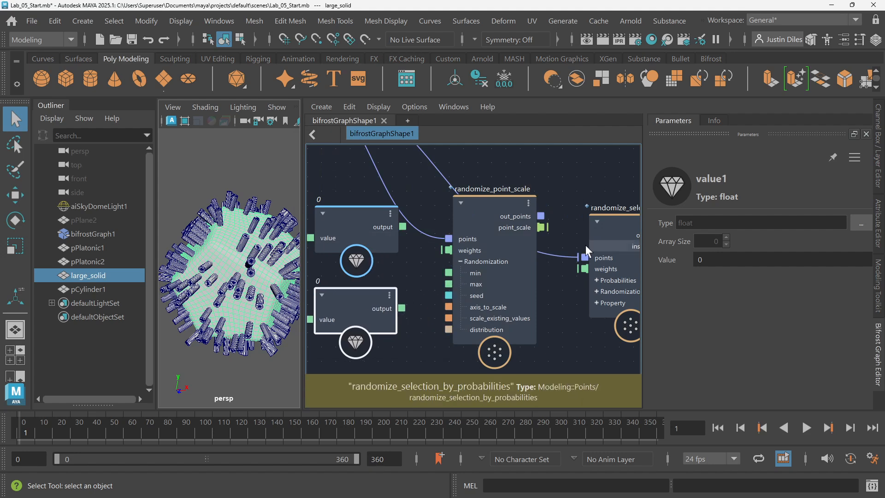
Step: Set the upper value node to 0.25 and the lower value node to 2
{"action": "left_click", "coordinate": [392, 220]}
{"action": "left_click", "coordinate": [729, 262]}
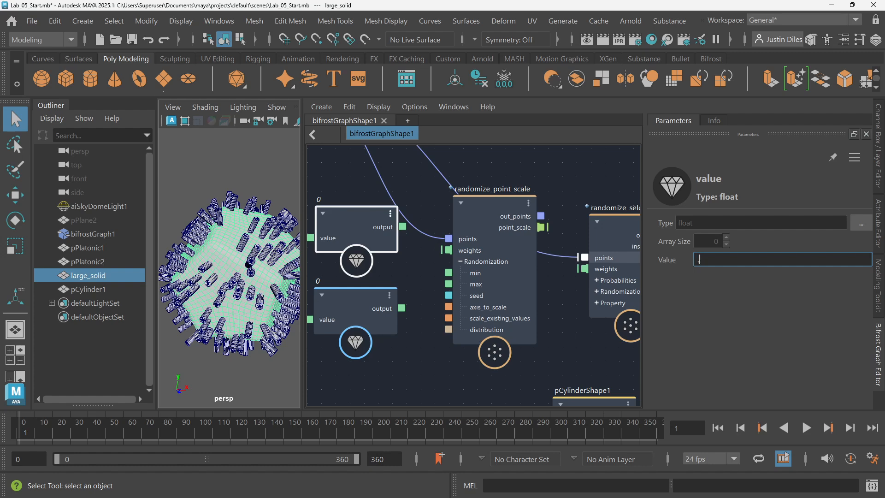
{"action": "type", "text": ".25"}
{"action": "key", "text": "Return"}
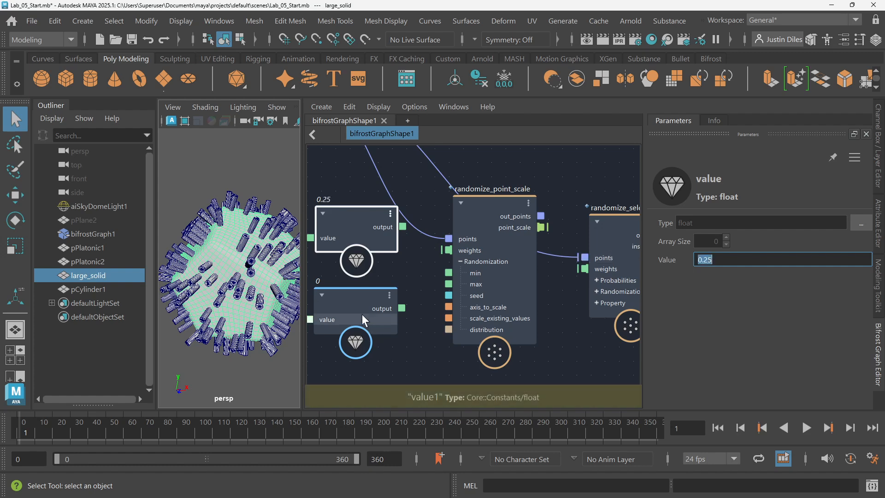
{"action": "left_click", "coordinate": [361, 314]}
{"action": "left_click", "coordinate": [761, 261]}
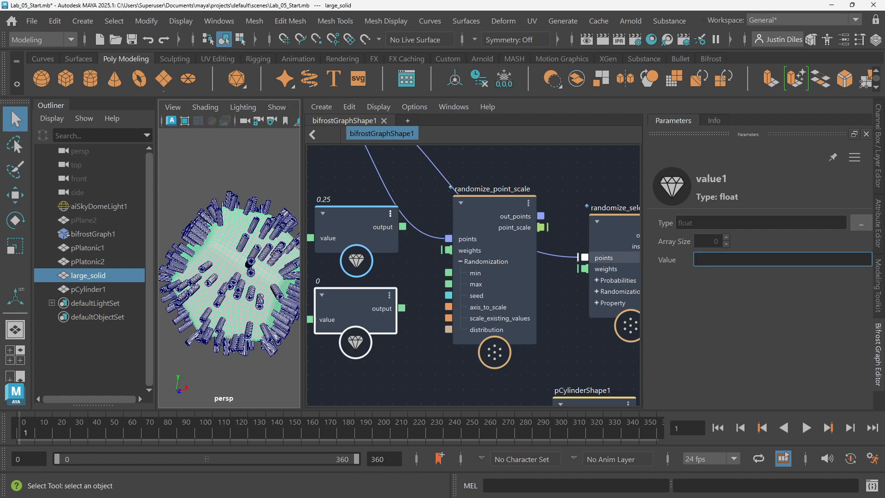
{"action": "left_click", "coordinate": [430, 182]}
Step: Connect the 0.25 value to min and the 2 value to max on randomize_point_scale, and align both value nodes beside these ports
{"action": "left_click_drag", "start_coordinate": [410, 231], "coordinate": [446, 276]}
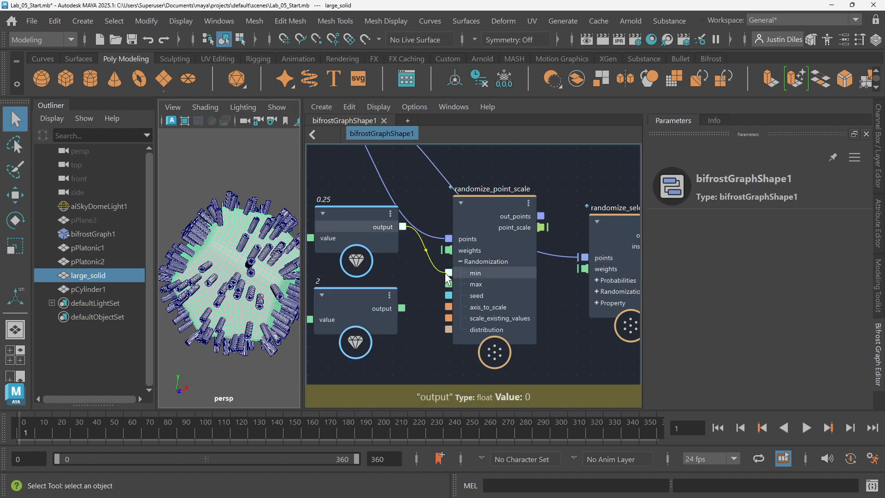
{"action": "left_click_drag", "start_coordinate": [402, 308], "coordinate": [448, 283]}
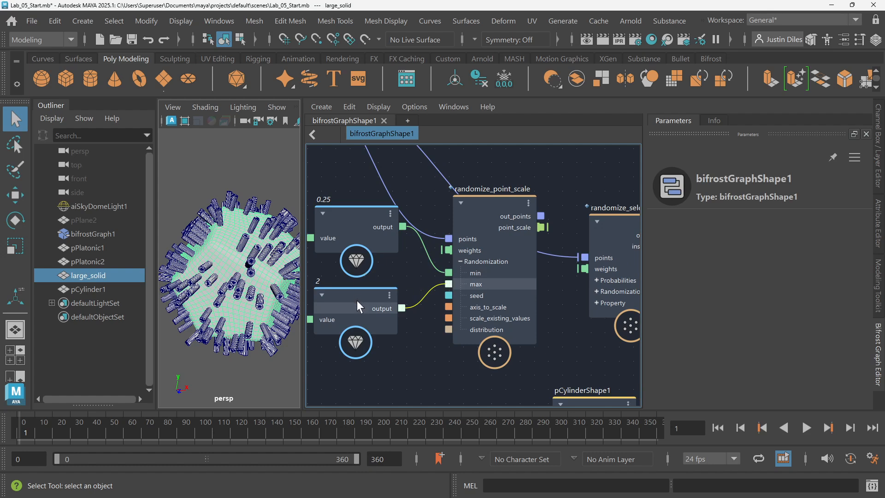
{"action": "left_click_drag", "start_coordinate": [358, 305], "coordinate": [363, 335]}
{"action": "left_click_drag", "start_coordinate": [355, 224], "coordinate": [359, 267]}
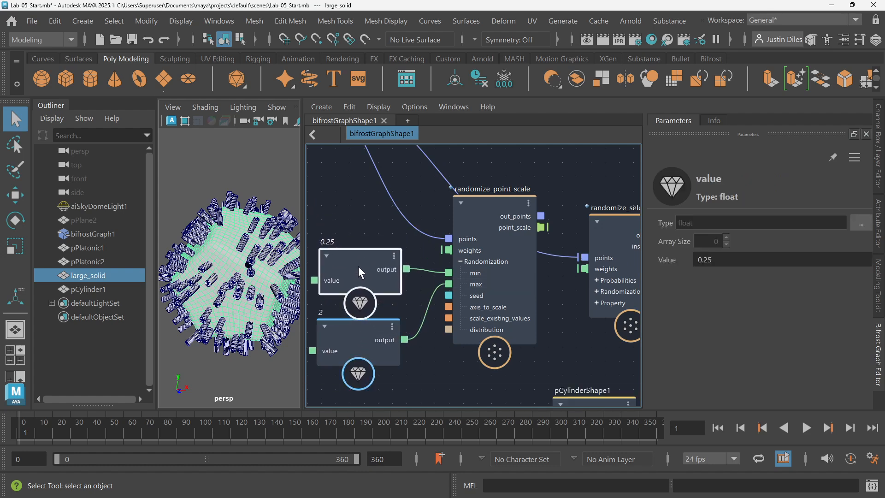
Step: Move randomize_selection_by_probabilities up and connect the out_points of randomize_point_scale to its points input
{"action": "left_click", "coordinate": [388, 228]}
{"action": "scroll", "coordinate": [428, 227], "scroll_direction": "down", "scroll_amount": 3}
{"action": "scroll", "coordinate": [553, 198], "scroll_direction": "up", "scroll_amount": 1}
{"action": "left_click_drag", "start_coordinate": [567, 224], "coordinate": [595, 168]}
{"action": "middle_click_drag", "start_coordinate": [510, 222], "coordinate": [489, 275], "text": "alt"}
{"action": "scroll", "coordinate": [489, 252], "scroll_direction": "down", "scroll_amount": 2}
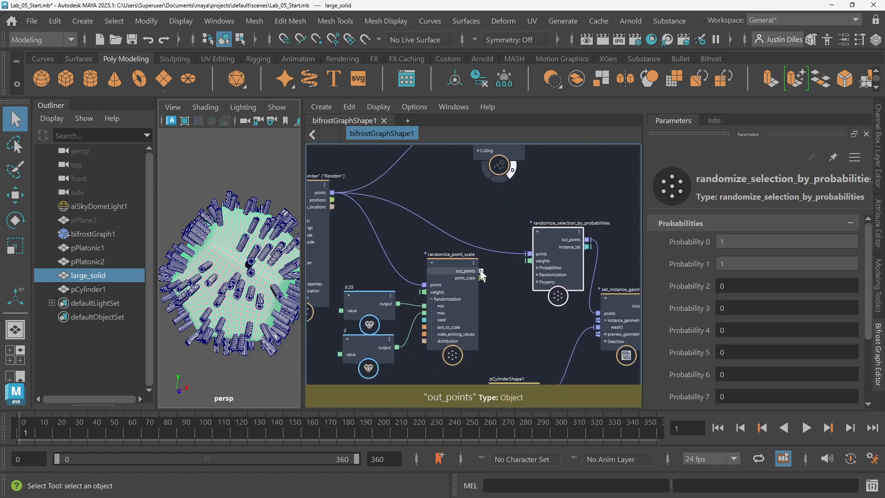
{"action": "left_click_drag", "start_coordinate": [481, 271], "coordinate": [537, 251]}
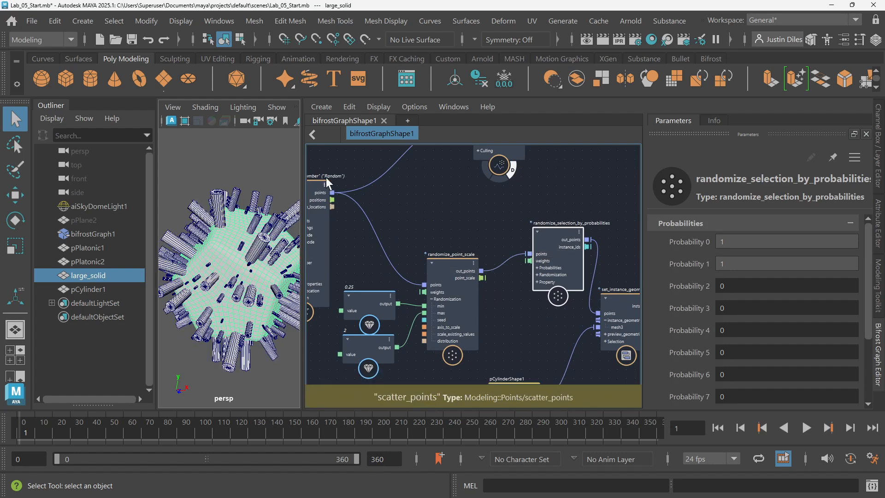
Step: Set the float values feeding randomize_point_scale to 0.3839 for min and 1.233 for max
{"action": "left_click_drag", "start_coordinate": [304, 205], "coordinate": [369, 223]}
{"action": "scroll", "coordinate": [402, 219], "scroll_direction": "down", "scroll_amount": 3}
{"action": "scroll", "coordinate": [350, 277], "scroll_direction": "up", "scroll_amount": 5}
{"action": "mouse_move", "coordinate": [350, 277]}
{"action": "left_mouse_down", "text": "alt"}
{"action": "mouse_move", "coordinate": [345, 261]}
{"action": "mouse_move", "coordinate": [330, 270]}
{"action": "mouse_move", "coordinate": [341, 268]}
{"action": "left_mouse_up", "text": "alt"}
{"action": "scroll", "coordinate": [340, 262], "scroll_direction": "down", "scroll_amount": 3}
{"action": "left_click_drag", "start_coordinate": [392, 258], "coordinate": [456, 262], "text": "alt"}
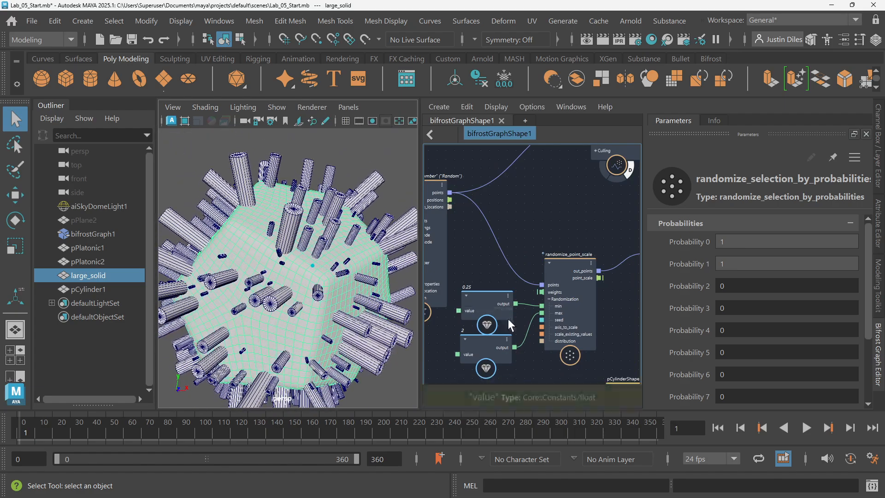
{"action": "left_click", "coordinate": [496, 345]}
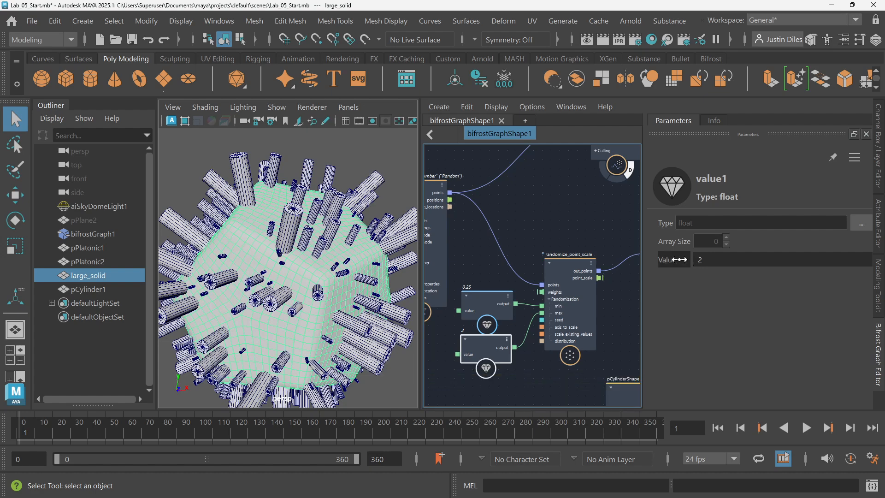
{"action": "left_click_drag", "start_coordinate": [673, 260], "coordinate": [496, 309]}
{"action": "left_click", "coordinate": [496, 309]}
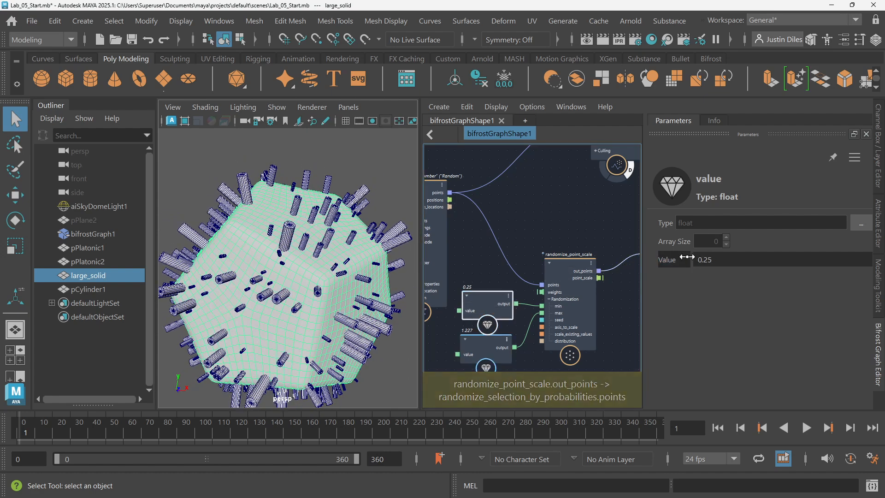
{"action": "left_click_drag", "start_coordinate": [701, 260], "coordinate": [733, 259]}
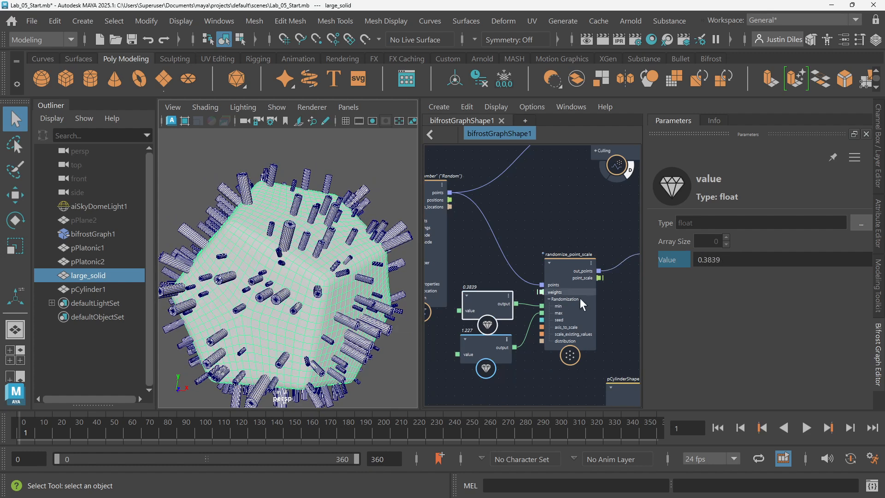
{"action": "left_click", "coordinate": [480, 350]}
{"action": "left_click_drag", "start_coordinate": [668, 260], "coordinate": [671, 260]}
Step: Move the nodes from randomize_selection_by_probabilities through output and terminal farther from randomize_point_scale to make room in the graph
{"action": "left_click_drag", "start_coordinate": [286, 288], "coordinate": [552, 221], "text": "alt"}
{"action": "left_click", "coordinate": [551, 220]}
{"action": "scroll", "coordinate": [552, 221], "scroll_direction": "down", "scroll_amount": 4}
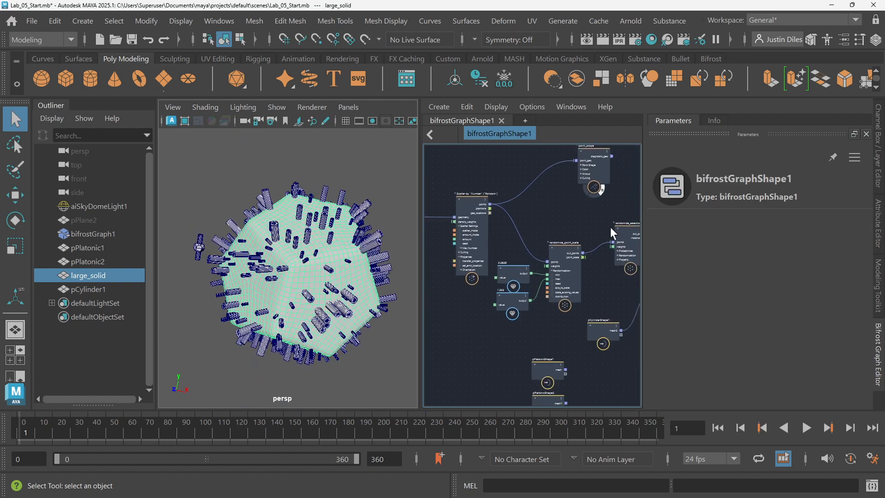
{"action": "middle_click_drag", "start_coordinate": [611, 227], "coordinate": [492, 198], "text": "alt"}
{"action": "scroll", "coordinate": [588, 209], "scroll_direction": "down", "scroll_amount": 4}
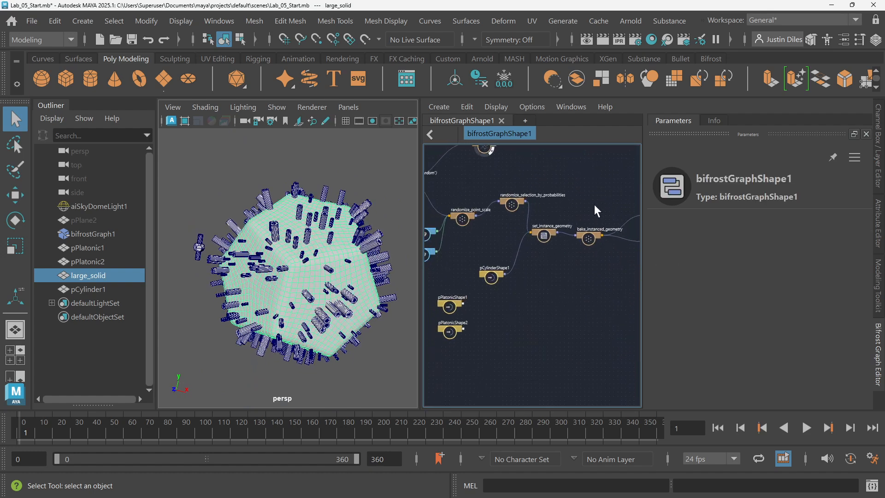
{"action": "middle_click_drag", "start_coordinate": [594, 204], "coordinate": [505, 220], "text": "alt"}
{"action": "left_click_drag", "start_coordinate": [599, 213], "coordinate": [432, 286]}
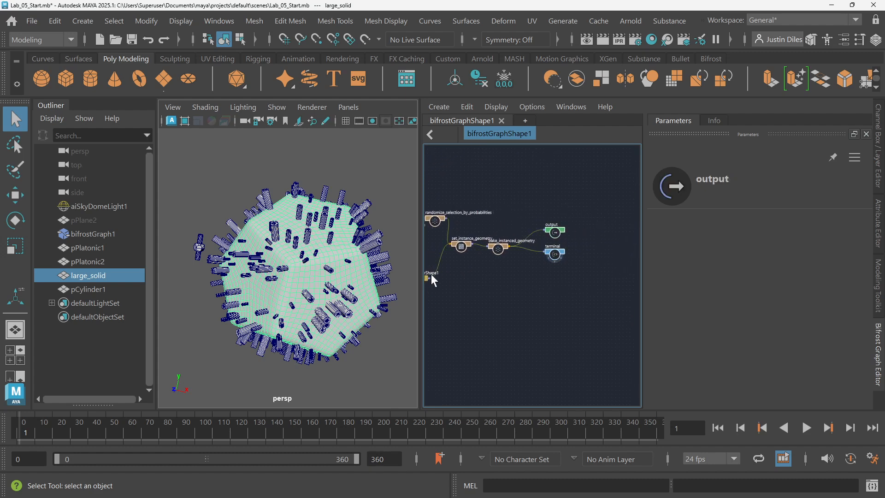
{"action": "left_click_drag", "start_coordinate": [435, 216], "coordinate": [498, 227]}
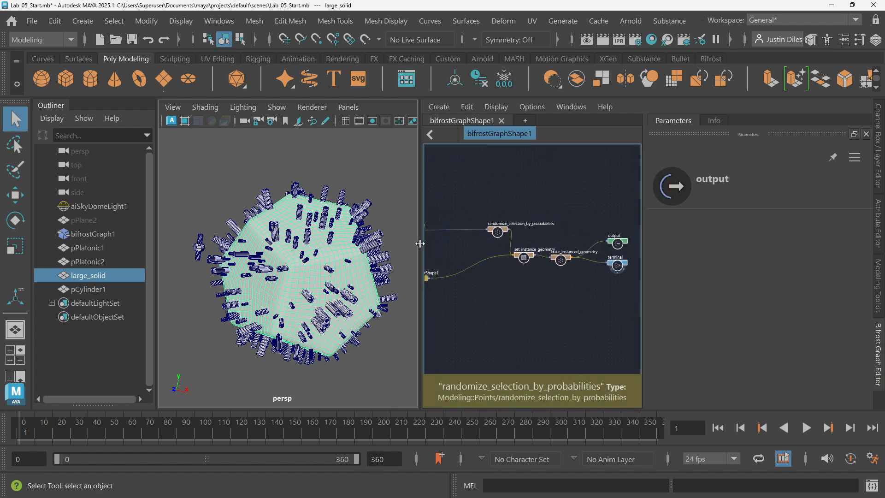
{"action": "middle_click_drag", "start_coordinate": [465, 257], "coordinate": [529, 244], "text": "alt"}
{"action": "left_click_drag", "start_coordinate": [493, 272], "coordinate": [538, 259]}
{"action": "left_click", "coordinate": [482, 239]}
Step: Add a scale_points node and place it just after randomize_point_scale
{"action": "scroll", "coordinate": [434, 222], "scroll_direction": "up", "scroll_amount": 4}
{"action": "middle_click_drag", "start_coordinate": [475, 205], "coordinate": [499, 194], "text": "alt"}
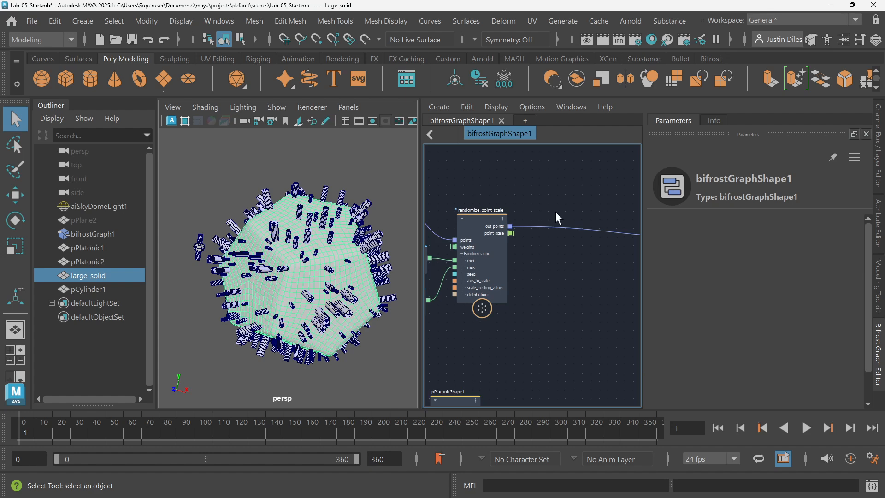
{"action": "key", "text": "Tab"}
{"action": "type", "text": "scale"}
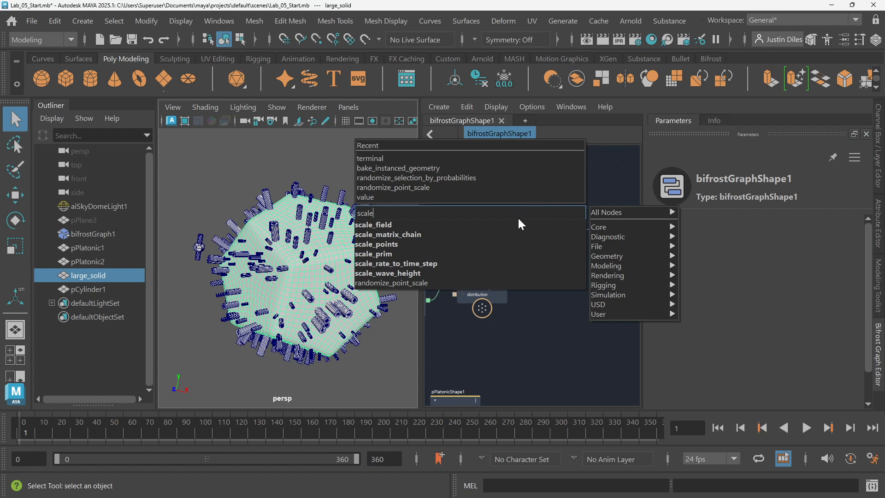
{"action": "left_click", "coordinate": [422, 245]}
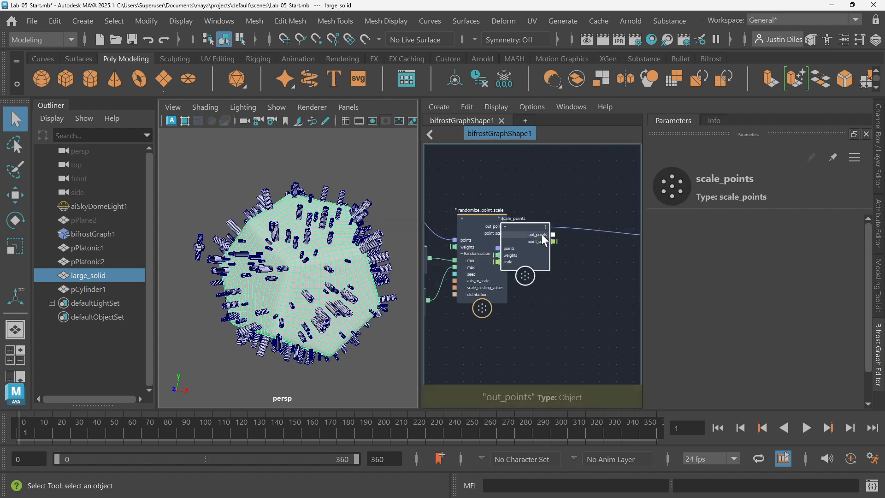
{"action": "left_click_drag", "start_coordinate": [520, 237], "coordinate": [582, 255]}
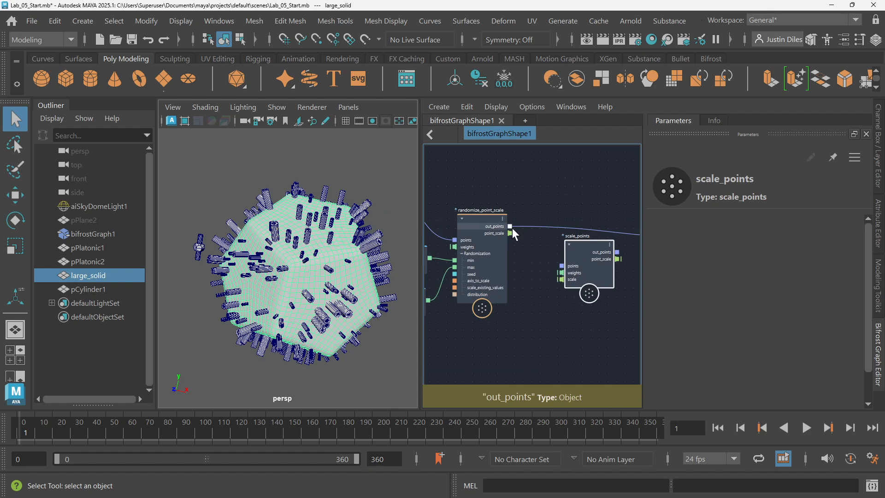
Step: Connect the out_points output of randomize_point_scale to the points input of scale_points
{"action": "left_click_drag", "start_coordinate": [510, 226], "coordinate": [559, 261]}
{"action": "middle_click_drag", "start_coordinate": [601, 212], "coordinate": [564, 198], "text": "alt"}
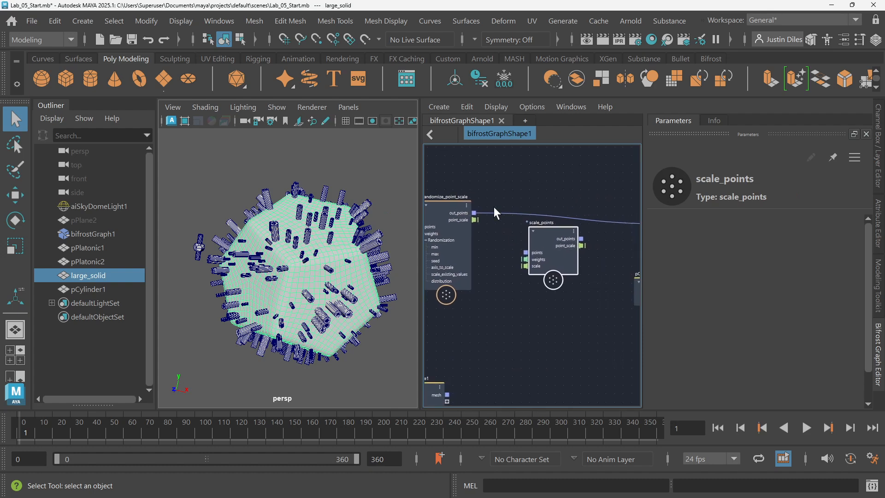
{"action": "left_click", "coordinate": [472, 212]}
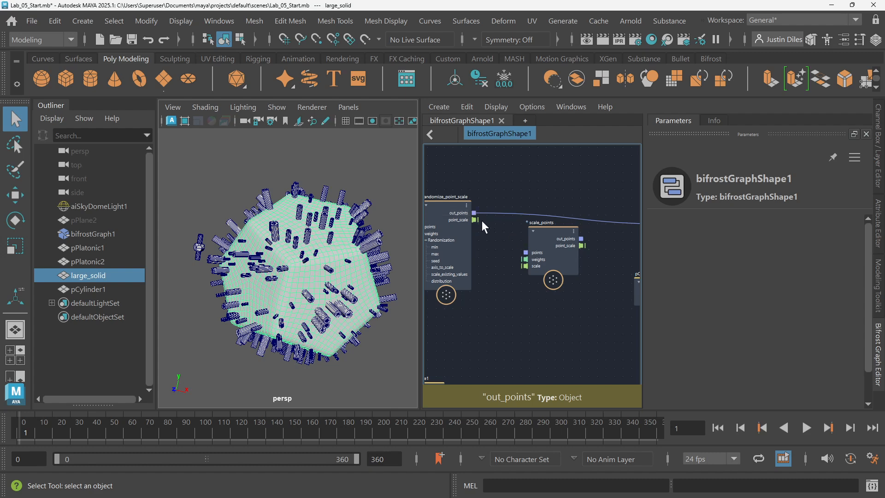
{"action": "left_click_drag", "start_coordinate": [475, 213], "coordinate": [525, 253]}
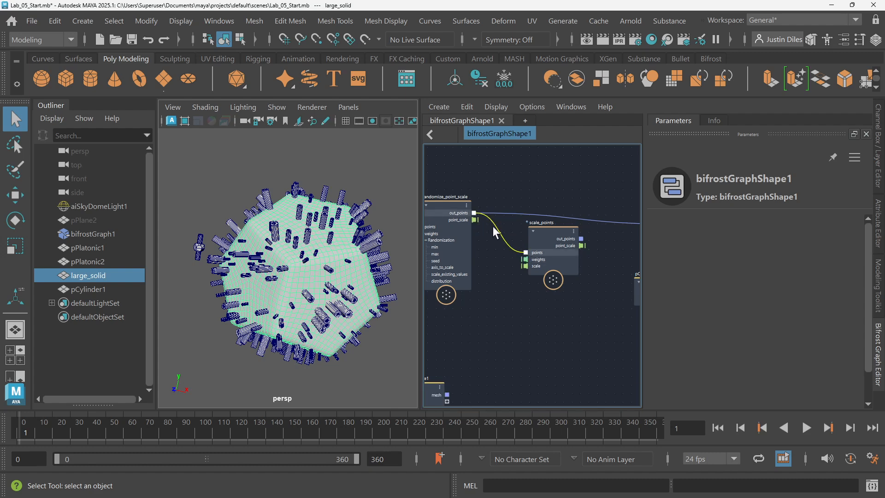
Step: Connect the out_points output of scale_points to the points input of randomize_selection_by_probabilities
{"action": "scroll", "coordinate": [571, 209], "scroll_direction": "up", "scroll_amount": 2}
{"action": "scroll", "coordinate": [565, 242], "scroll_direction": "up", "scroll_amount": 1}
{"action": "middle_click_drag", "start_coordinate": [604, 248], "coordinate": [506, 226], "text": "alt"}
{"action": "scroll", "coordinate": [538, 223], "scroll_direction": "down", "scroll_amount": 3}
{"action": "left_click_drag", "start_coordinate": [461, 225], "coordinate": [580, 208]}
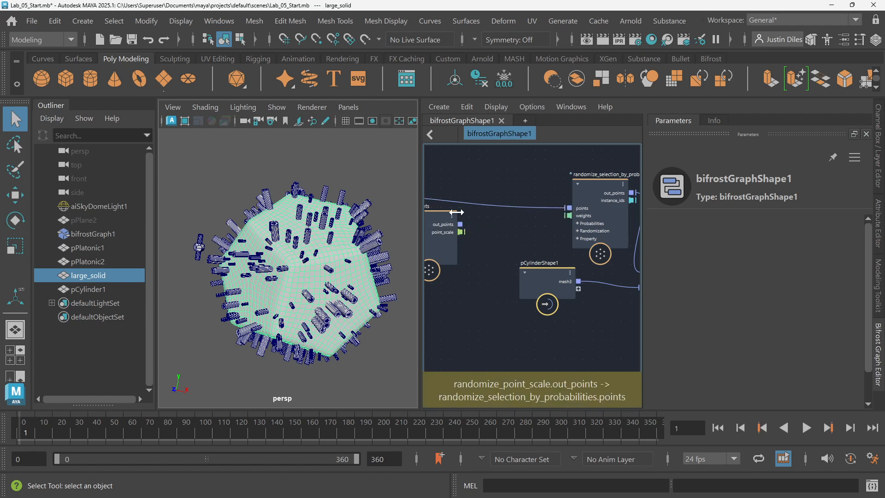
{"action": "left_click_drag", "start_coordinate": [461, 223], "coordinate": [566, 206]}
Step: Duplicate the 0.3839 float value node and connect the copy's output to the scale input of scale_points
{"action": "middle_click_drag", "start_coordinate": [472, 194], "coordinate": [615, 197], "text": "alt"}
{"action": "scroll", "coordinate": [521, 250], "scroll_direction": "down", "scroll_amount": 1}
{"action": "middle_click_drag", "start_coordinate": [522, 255], "coordinate": [579, 248], "text": "alt"}
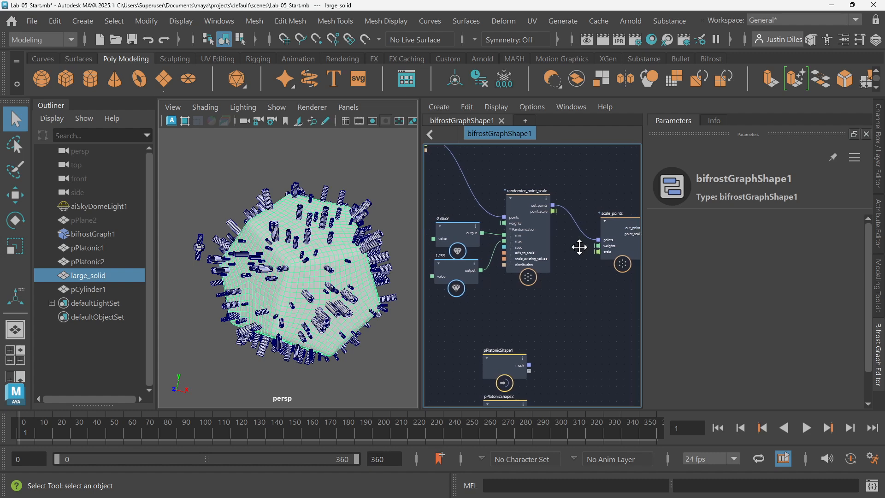
{"action": "left_click", "coordinate": [449, 229]}
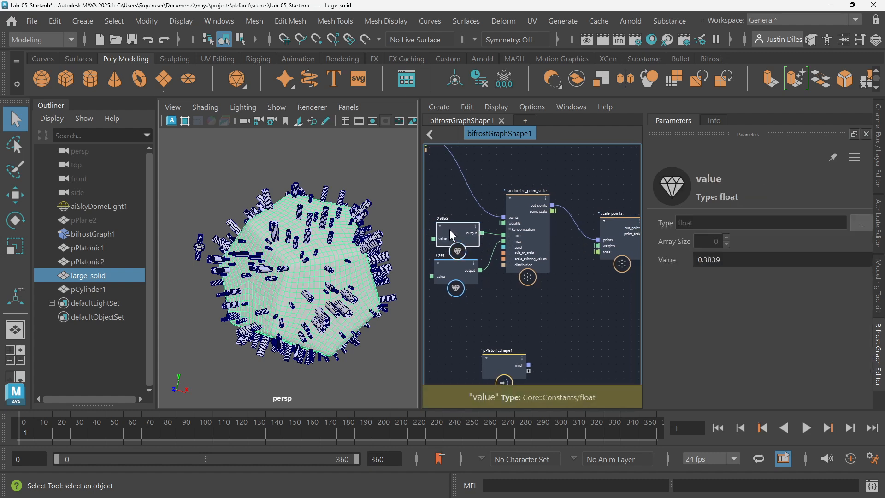
{"action": "key", "text": "ctrl+d"}
{"action": "left_click_drag", "start_coordinate": [492, 257], "coordinate": [586, 266]}
{"action": "scroll", "coordinate": [624, 213], "scroll_direction": "up", "scroll_amount": 2}
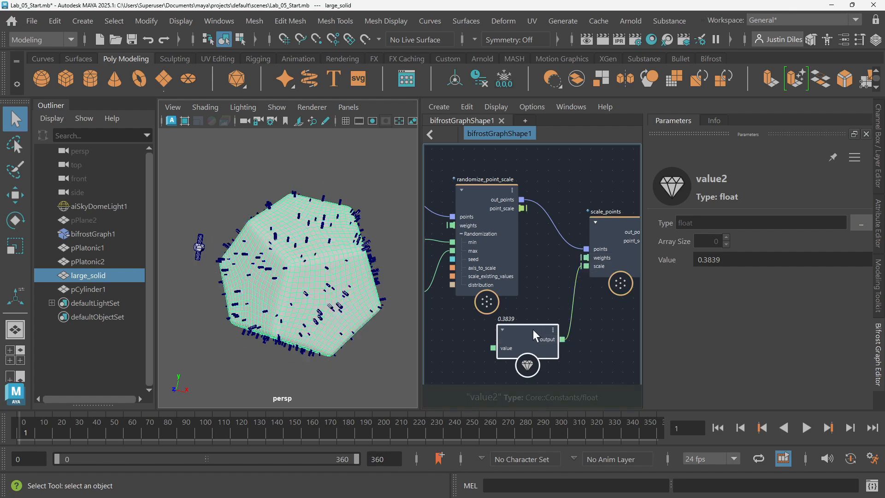
Step: Try several overall scale amounts on the value node feeding scale_points, then set it to 1.5
{"action": "left_click_drag", "start_coordinate": [669, 261], "coordinate": [767, 262]}
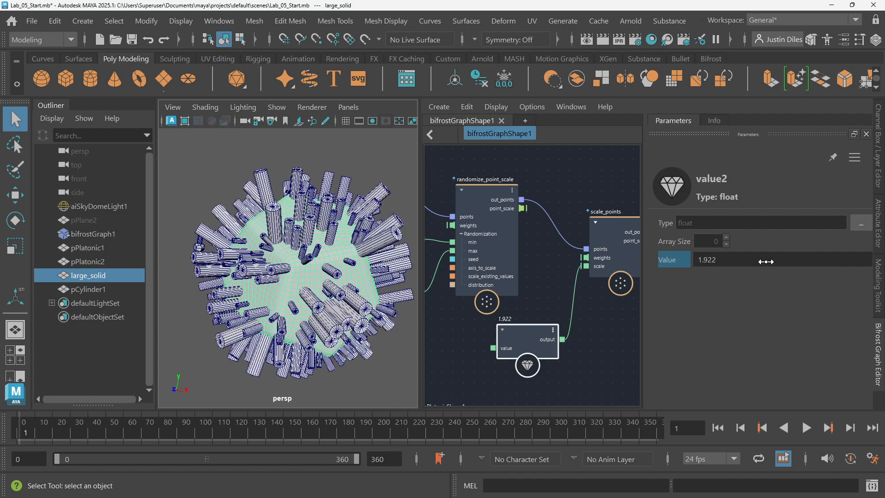
{"action": "mouse_move", "coordinate": [677, 261]}
{"action": "left_mouse_down"}
{"action": "mouse_move", "coordinate": [741, 261]}
{"action": "mouse_move", "coordinate": [675, 259]}
{"action": "left_mouse_up"}
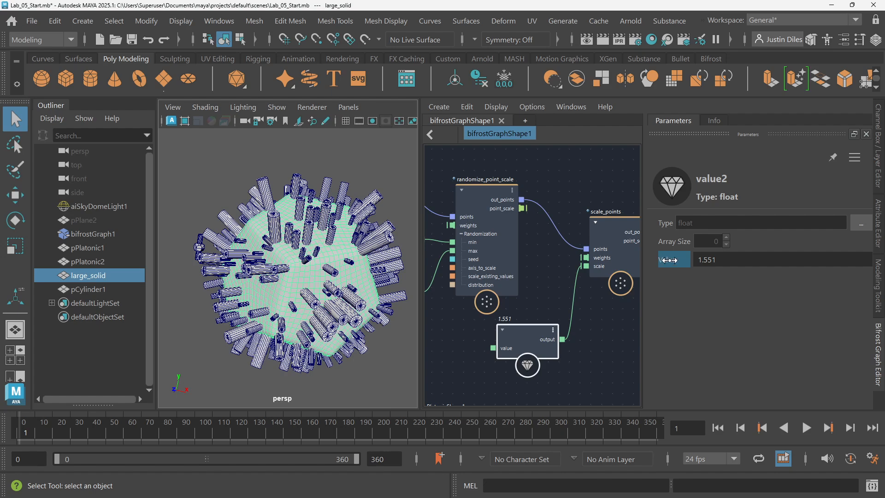
{"action": "mouse_move", "coordinate": [670, 260]}
{"action": "left_mouse_down"}
{"action": "mouse_move", "coordinate": [686, 261]}
{"action": "mouse_move", "coordinate": [637, 260]}
{"action": "mouse_move", "coordinate": [657, 262]}
{"action": "left_mouse_up"}
{"action": "type", "text": "1.5"}
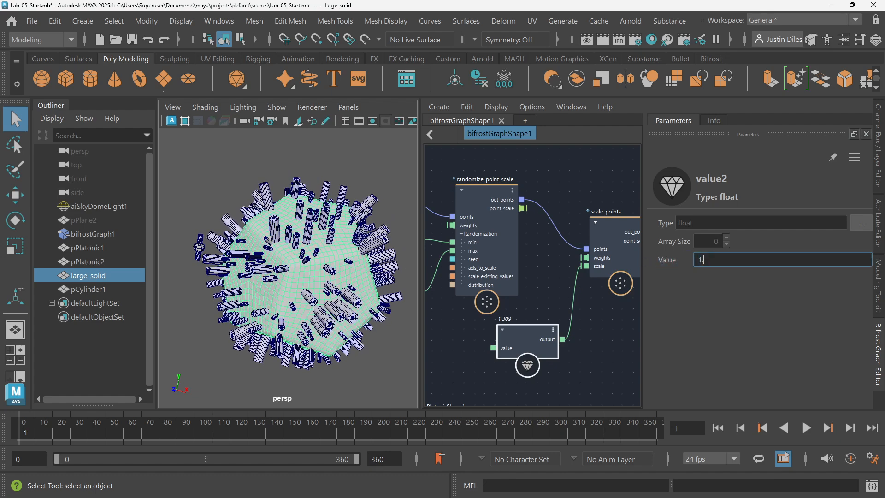
{"action": "key", "text": "Return"}
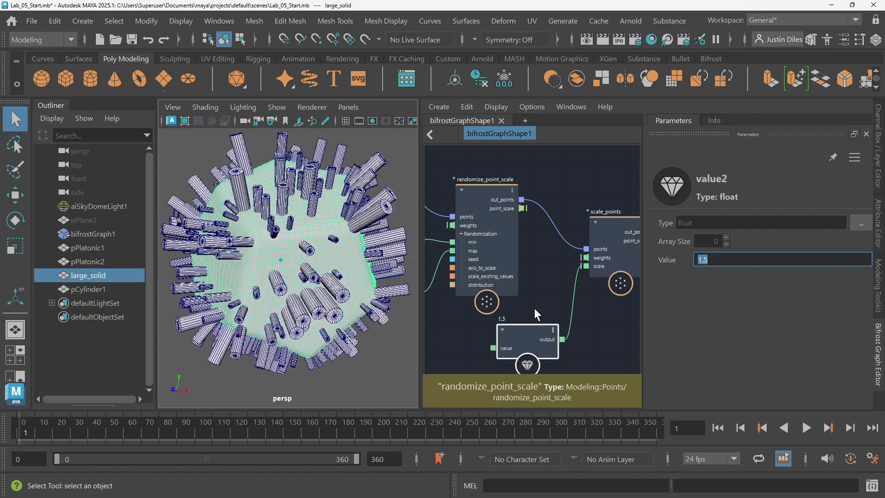
Step: Move pCylinderShape1 and the nodes downstream of scale_points farther along the graph to open more space
{"action": "left_click", "coordinate": [543, 306]}
{"action": "scroll", "coordinate": [544, 306], "scroll_direction": "down", "scroll_amount": 3}
{"action": "scroll", "coordinate": [569, 341], "scroll_direction": "down", "scroll_amount": 2}
{"action": "middle_click_drag", "start_coordinate": [579, 347], "coordinate": [565, 308]}
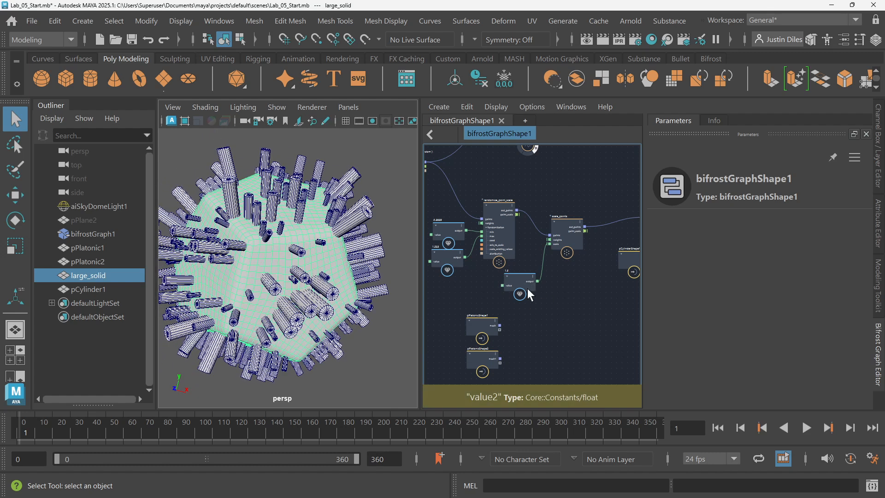
{"action": "middle_click_drag", "start_coordinate": [582, 294], "coordinate": [448, 300]}
{"action": "scroll", "coordinate": [522, 290], "scroll_direction": "down", "scroll_amount": 2}
{"action": "scroll", "coordinate": [618, 225], "scroll_direction": "down", "scroll_amount": 1}
{"action": "middle_click_drag", "start_coordinate": [617, 225], "coordinate": [525, 222]}
{"action": "scroll", "coordinate": [596, 222], "scroll_direction": "down", "scroll_amount": 1}
{"action": "left_click_drag", "start_coordinate": [607, 202], "coordinate": [463, 276]}
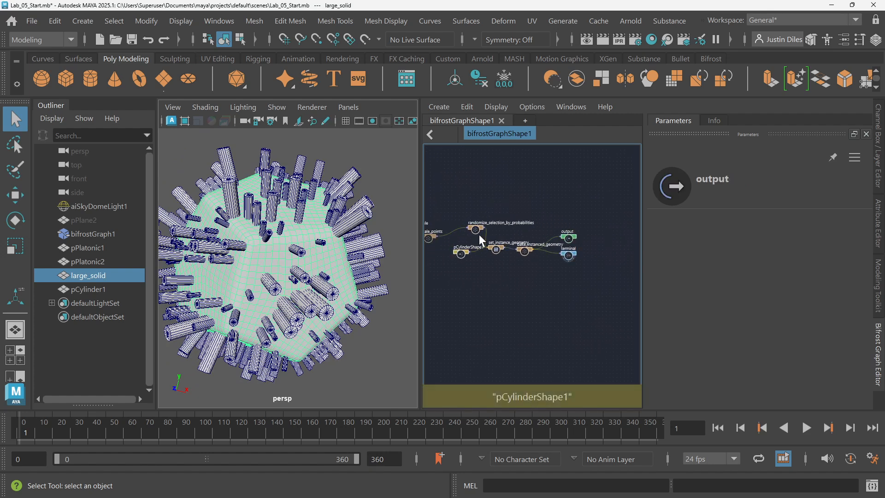
{"action": "left_click_drag", "start_coordinate": [473, 228], "coordinate": [530, 237]}
Step: Move the pPlatonicShape1 and pPlatonicShape2 nodes beneath pCylinderShape1
{"action": "middle_click_drag", "start_coordinate": [478, 220], "coordinate": [607, 245]}
{"action": "scroll", "coordinate": [560, 276], "scroll_direction": "up", "scroll_amount": 5}
{"action": "scroll", "coordinate": [548, 285], "scroll_direction": "down", "scroll_amount": 6}
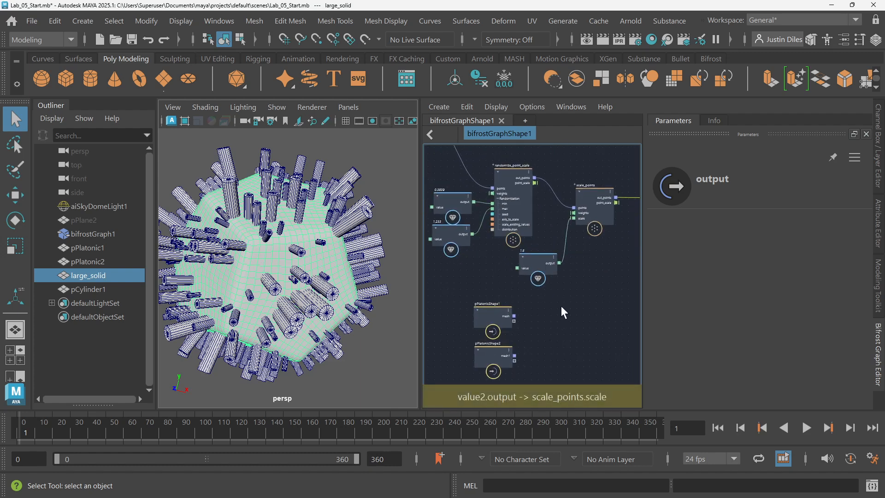
{"action": "left_click_drag", "start_coordinate": [485, 289], "coordinate": [467, 264]}
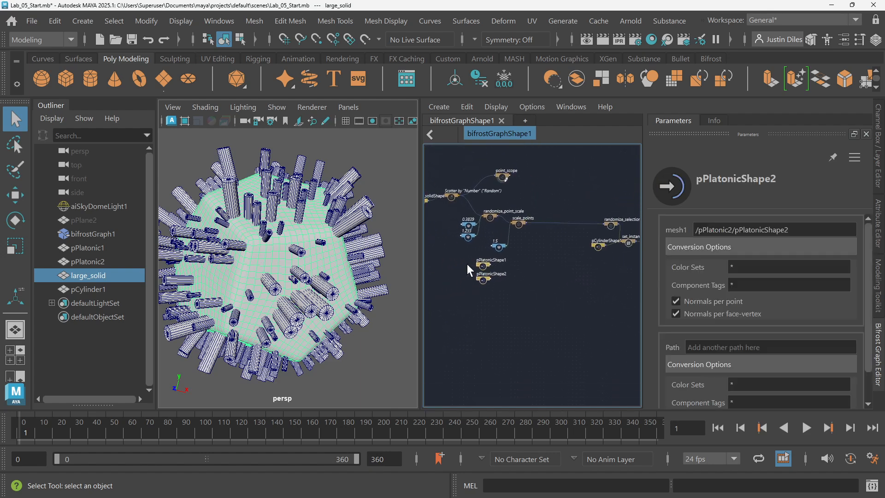
{"action": "double_click", "coordinate": [484, 261]}
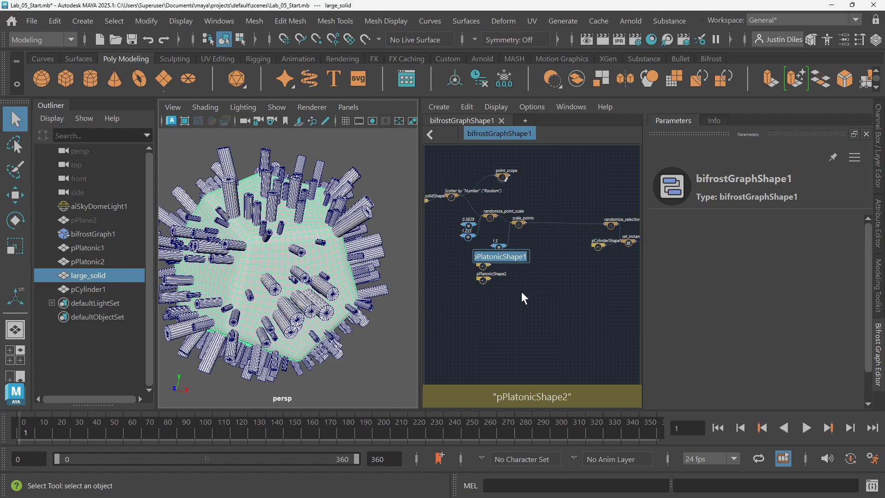
{"action": "double_click", "coordinate": [482, 274]}
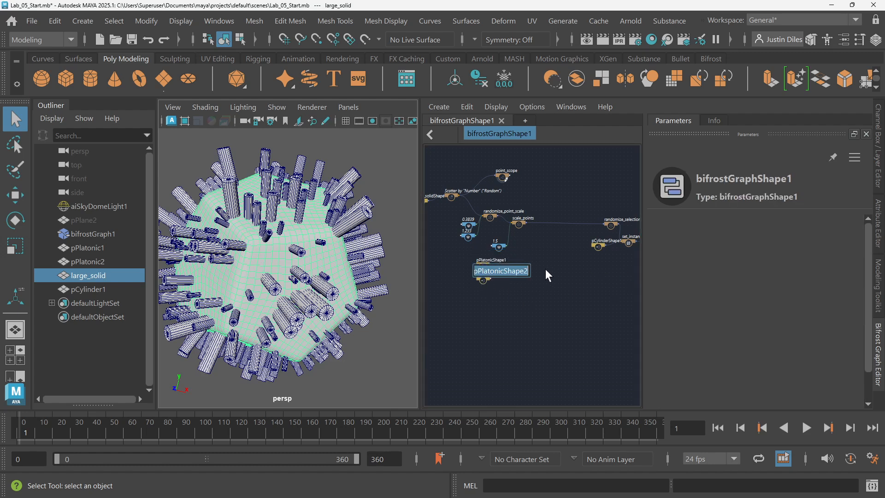
{"action": "left_click", "coordinate": [549, 255]}
{"action": "left_click_drag", "start_coordinate": [550, 255], "coordinate": [638, 255]}
{"action": "scroll", "coordinate": [515, 276], "scroll_direction": "up", "scroll_amount": 2}
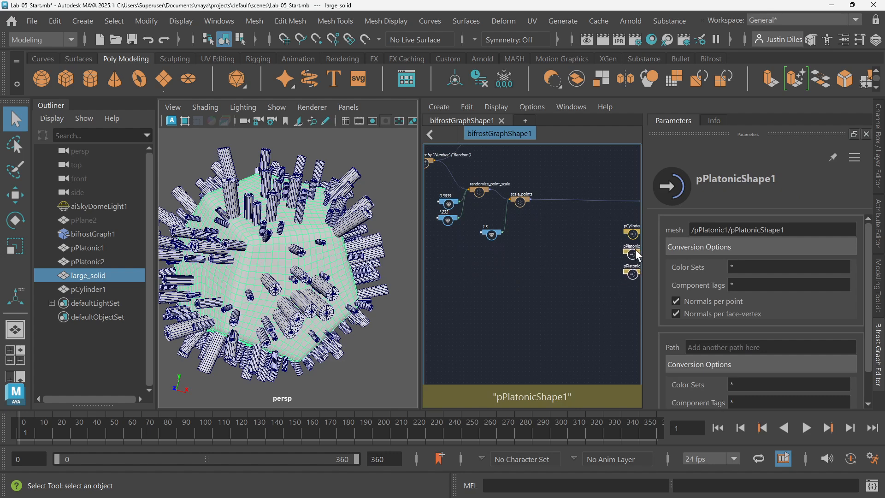
{"action": "left_click", "coordinate": [593, 249]}
Step: Widen the graph editor beside the viewport and add a randomize_point_rotation node just after scale_points
{"action": "scroll", "coordinate": [507, 254], "scroll_direction": "up", "scroll_amount": 3}
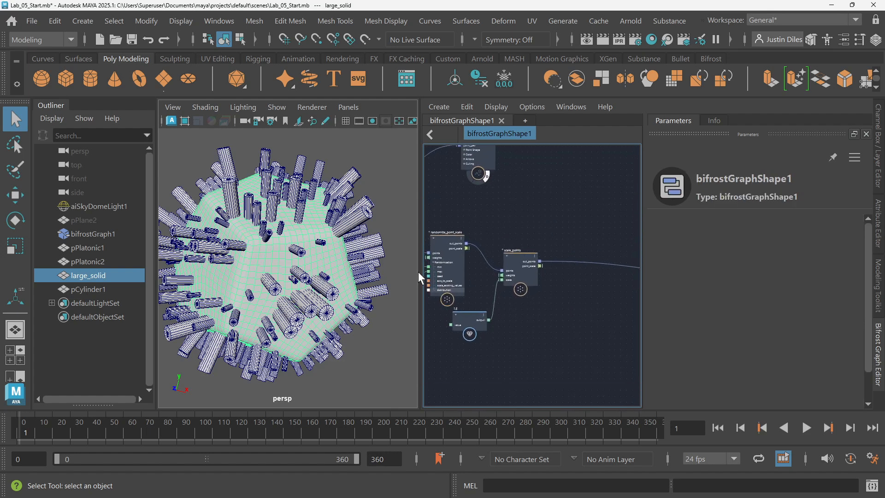
{"action": "left_click_drag", "start_coordinate": [419, 272], "coordinate": [351, 272]}
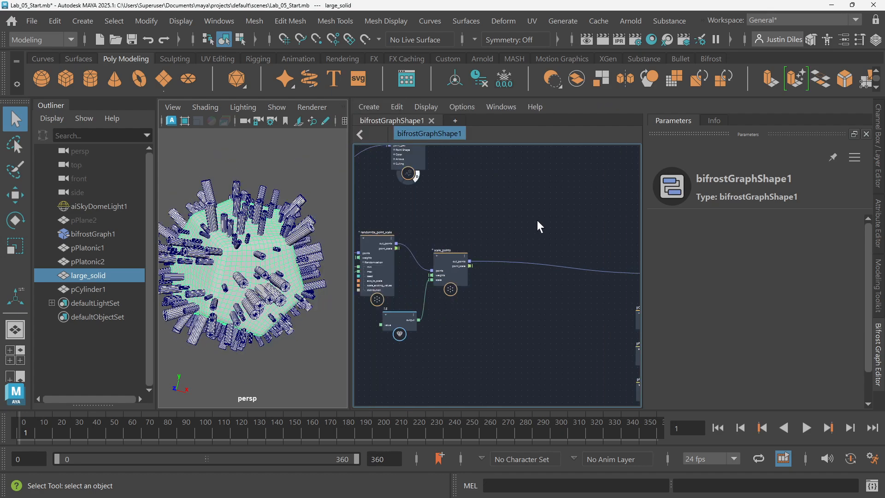
{"action": "middle_click_drag", "start_coordinate": [516, 230], "coordinate": [550, 217], "text": "alt"}
{"action": "scroll", "coordinate": [542, 229], "scroll_direction": "up", "scroll_amount": 3}
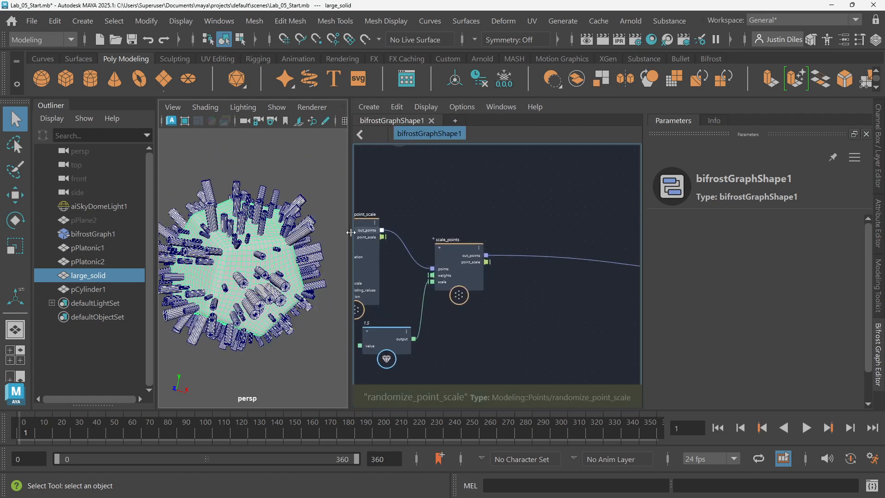
{"action": "scroll", "coordinate": [296, 253], "scroll_direction": "up", "scroll_amount": 3}
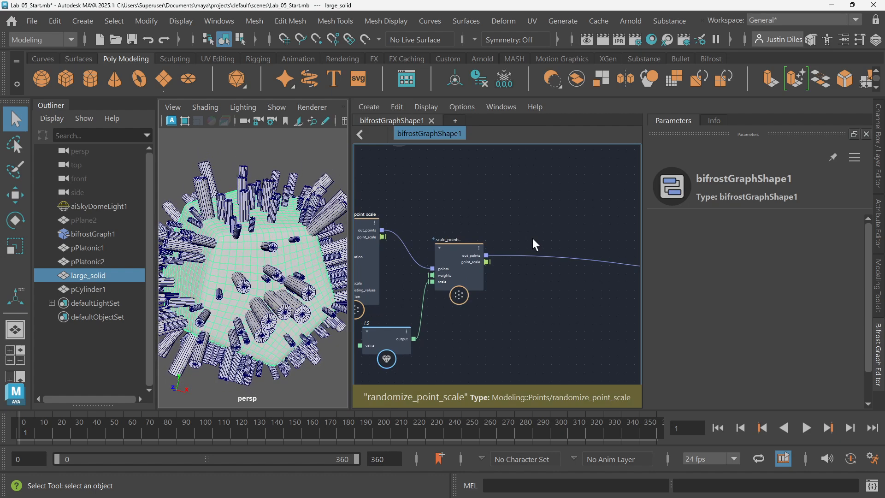
{"action": "key", "text": "Tab"}
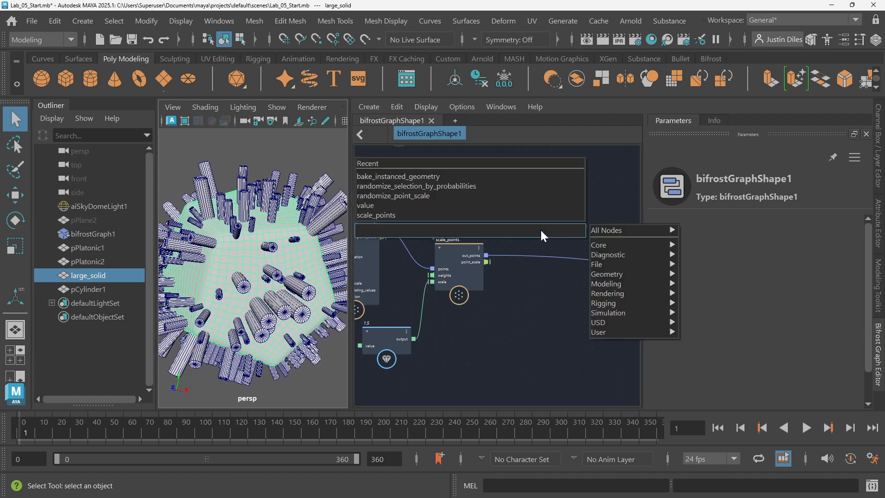
{"action": "type", "text": "randomize_"}
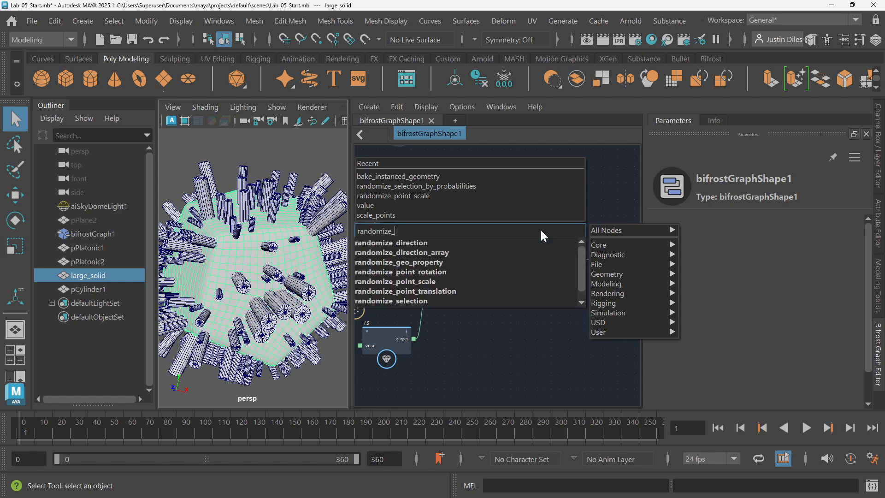
{"action": "left_click", "coordinate": [443, 272]}
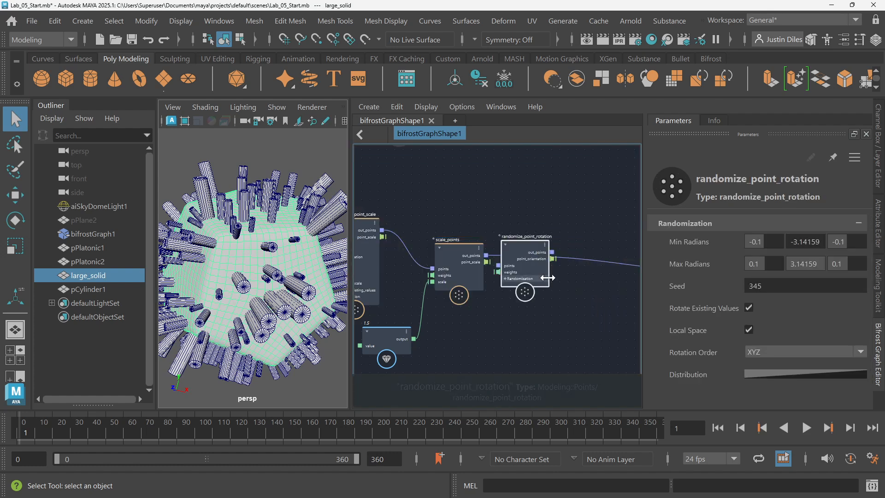
Step: Wire randomize_point_rotation between scale_points and randomize_selection_by_probabilities through their points ports, and arrange it in the gap between them
{"action": "middle_click_drag", "start_coordinate": [609, 275], "coordinate": [491, 274], "text": "alt"}
{"action": "left_click_drag", "start_coordinate": [413, 245], "coordinate": [460, 241]}
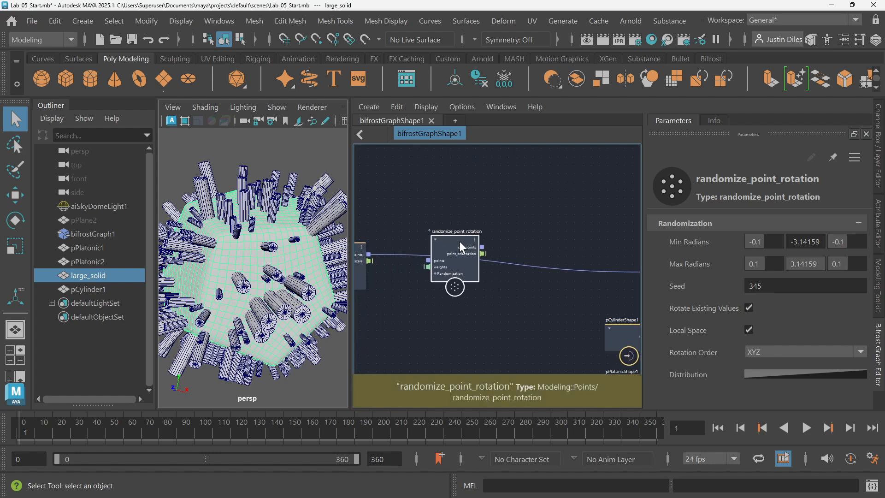
{"action": "left_click_drag", "start_coordinate": [369, 254], "coordinate": [430, 259]}
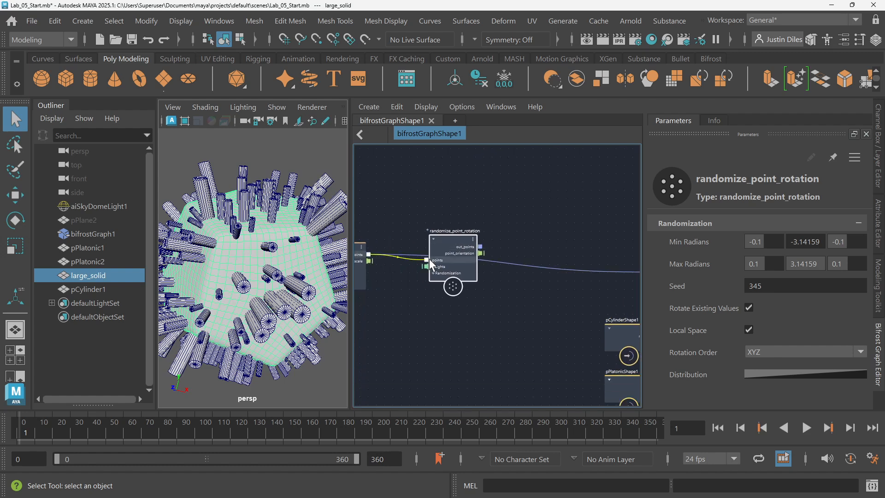
{"action": "middle_click_drag", "start_coordinate": [525, 248], "coordinate": [457, 249], "text": "alt"}
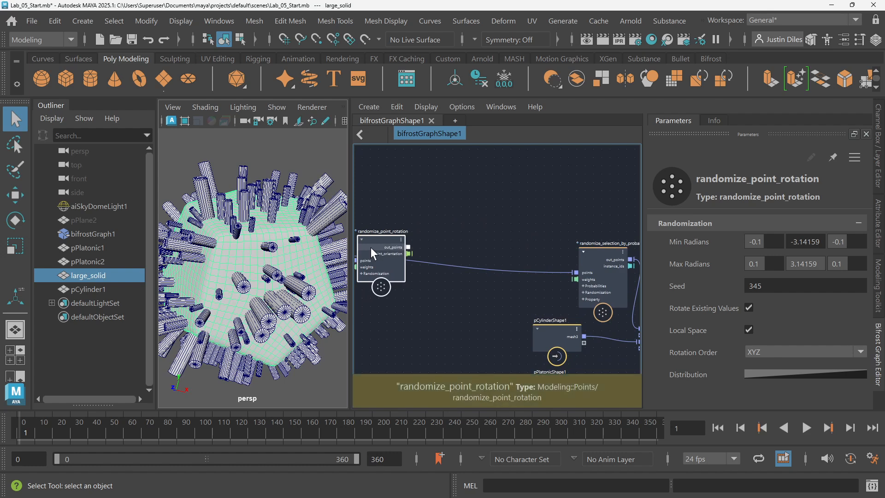
{"action": "left_click_drag", "start_coordinate": [387, 243], "coordinate": [574, 272]}
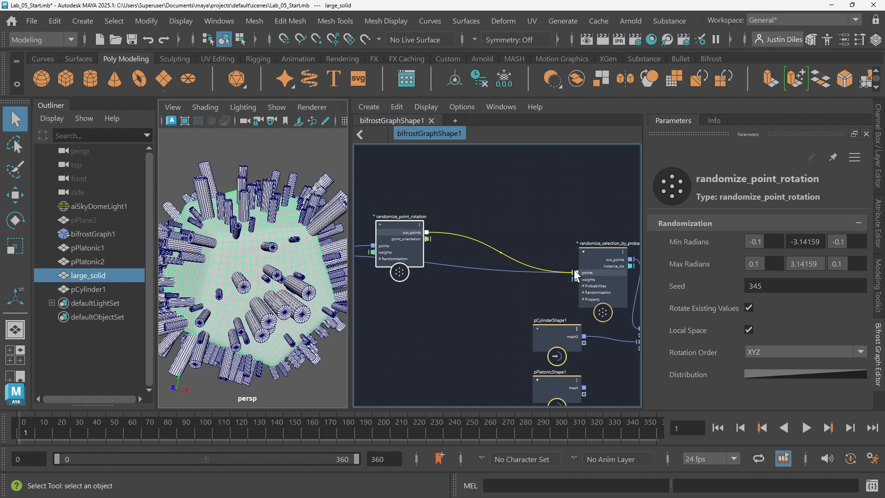
{"action": "left_click_drag", "start_coordinate": [395, 229], "coordinate": [416, 264]}
{"action": "scroll", "coordinate": [433, 312], "scroll_direction": "up", "scroll_amount": 1}
{"action": "scroll", "coordinate": [433, 312], "scroll_direction": "up", "scroll_amount": 1}
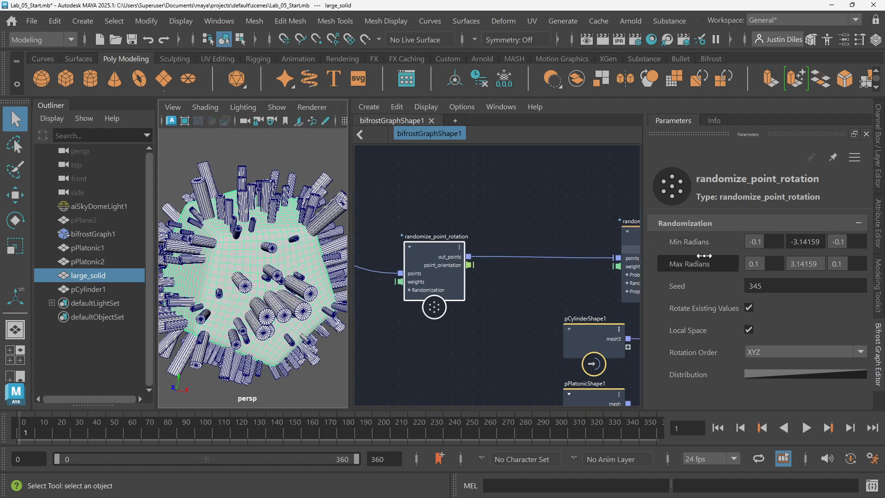
{"action": "left_click", "coordinate": [854, 157]}
{"action": "mouse_move", "coordinate": [848, 175]}
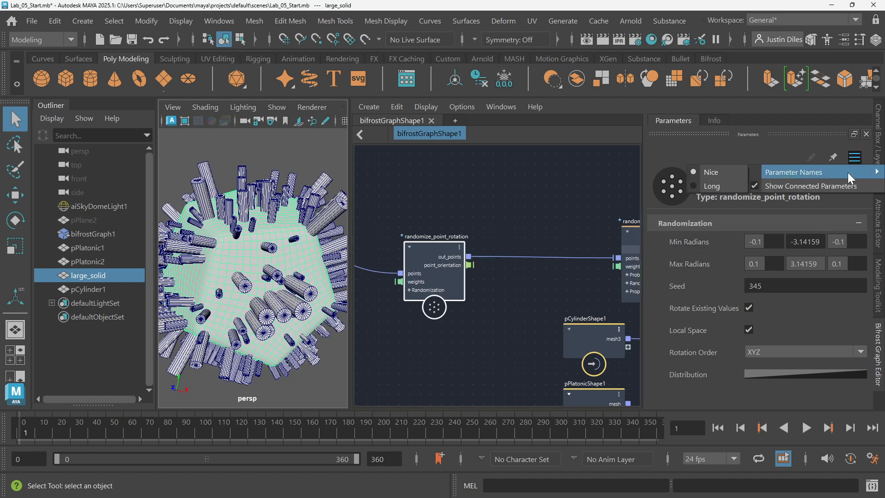
{"action": "left_click", "coordinate": [715, 160]}
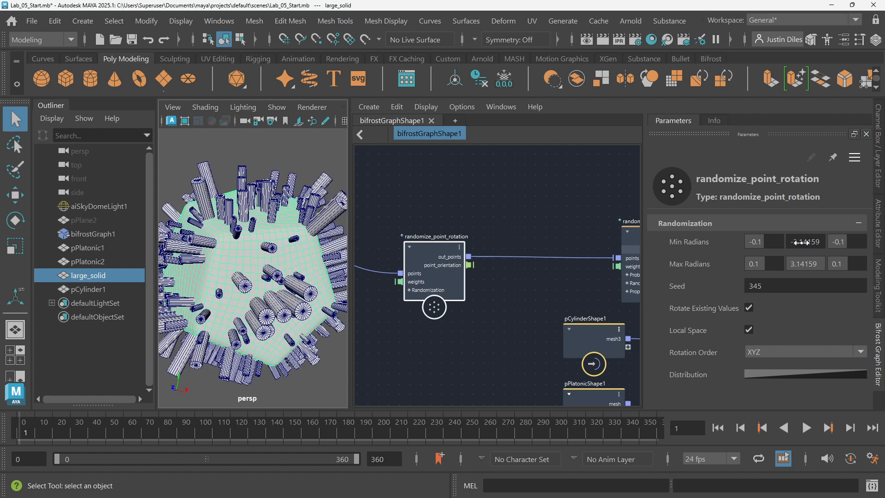
Step: Copy the Y minimum of randomize_point_rotation, -3.14159, into the X component of Min Radians
{"action": "left_click", "coordinate": [768, 242]}
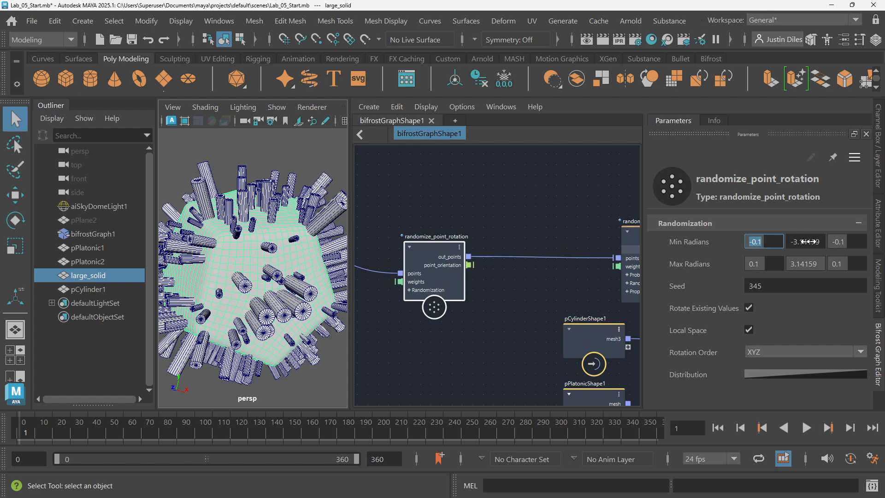
{"action": "scroll", "coordinate": [259, 194], "scroll_direction": "up", "scroll_amount": 5}
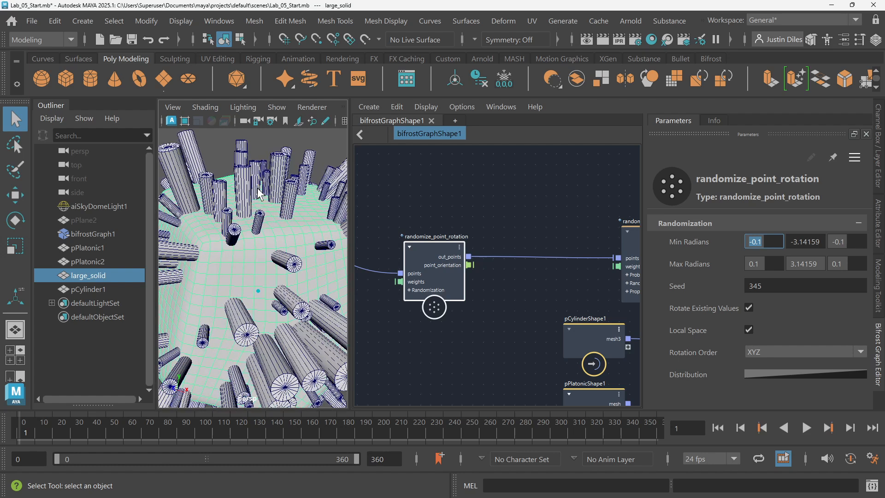
{"action": "scroll", "coordinate": [259, 194], "scroll_direction": "up", "scroll_amount": 3}
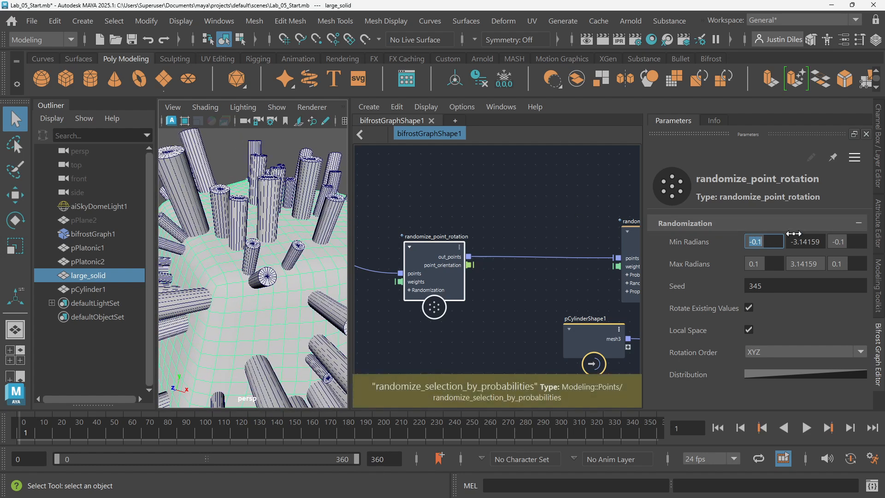
{"action": "key", "text": "Tab"}
{"action": "key", "text": "ctrl+c"}
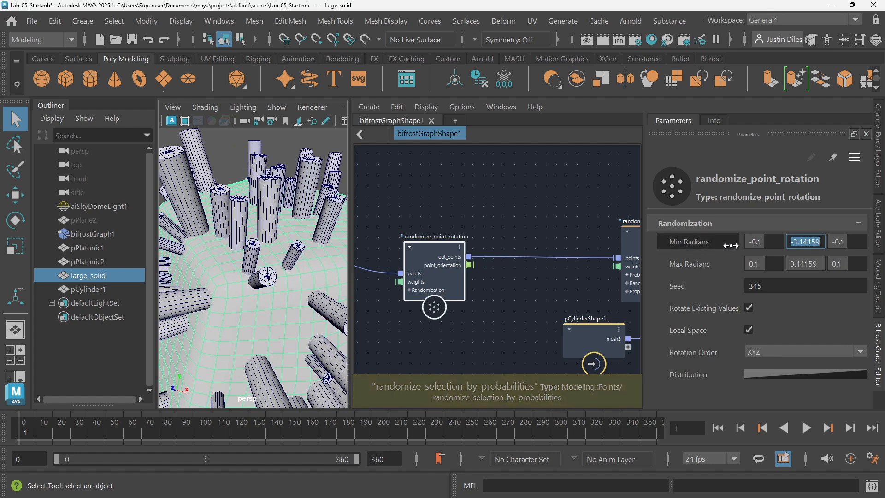
{"action": "left_click", "coordinate": [761, 242]}
{"action": "key", "text": "ctrl+v"}
Step: Set the X component of Max Radians on randomize_point_rotation to 3.14159
{"action": "left_click", "coordinate": [759, 261]}
{"action": "key", "text": "ctrl+v"}
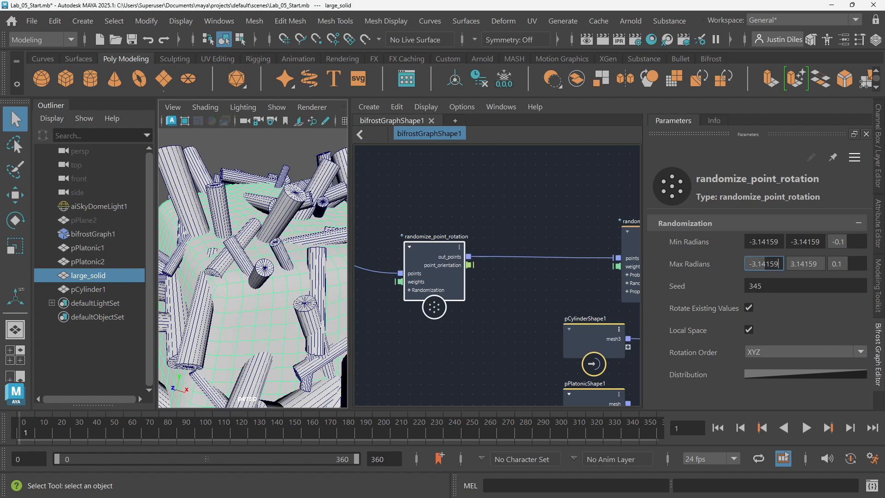
{"action": "left_click", "coordinate": [766, 242]}
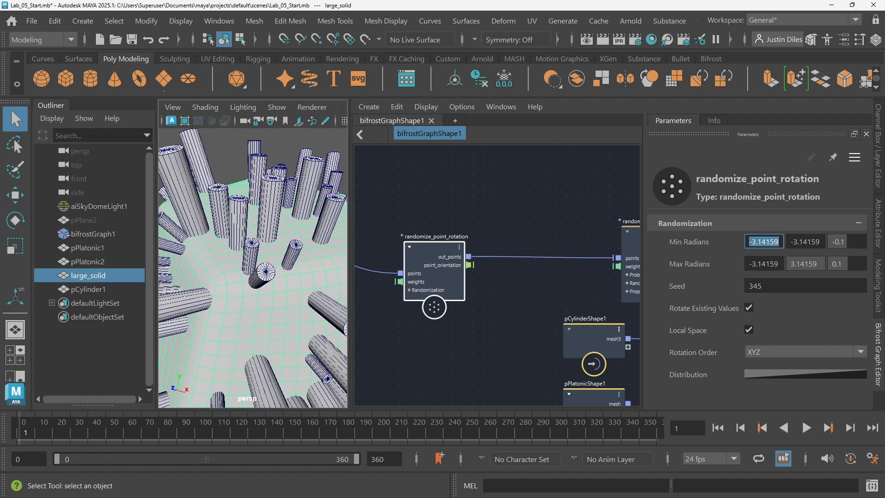
{"action": "left_click", "coordinate": [842, 241]}
{"action": "left_click", "coordinate": [761, 264]}
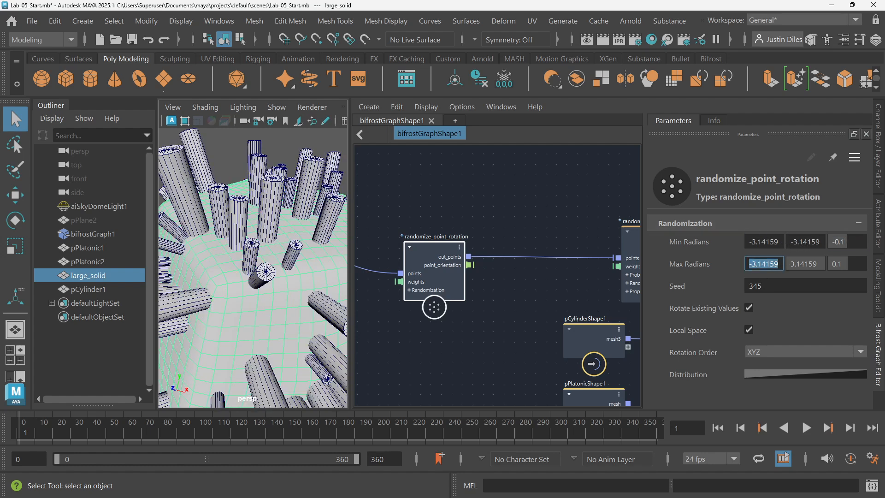
{"action": "left_click", "coordinate": [750, 264]}
{"action": "key", "text": "Delete"}
Step: Set the Z components of randomize_point_rotation to -3.14159 for Min Radians and 3.14159 for Max Radians
{"action": "left_click", "coordinate": [768, 240]}
{"action": "key", "text": "ctrl+c"}
{"action": "scroll", "coordinate": [249, 221], "scroll_direction": "down", "scroll_amount": 10}
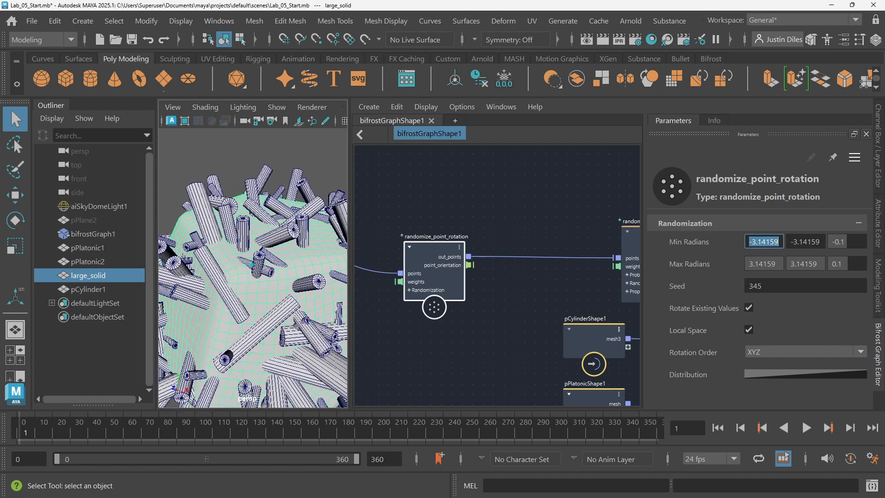
{"action": "scroll", "coordinate": [253, 258], "scroll_direction": "up", "scroll_amount": 4}
{"action": "left_click_drag", "start_coordinate": [247, 219], "coordinate": [328, 338], "text": "alt"}
{"action": "left_click", "coordinate": [838, 241]}
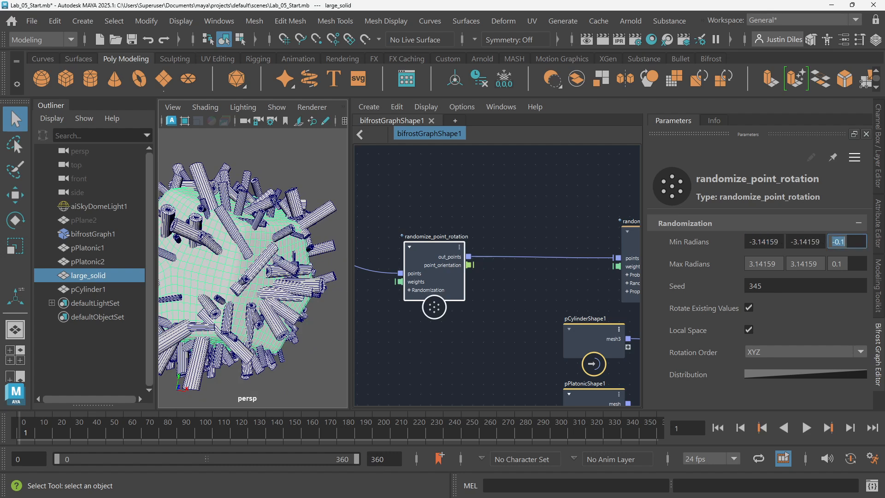
{"action": "key", "text": "ctrl+v"}
{"action": "key", "text": "Tab"}
{"action": "key", "text": "ctrl+c"}
{"action": "left_click", "coordinate": [838, 264]}
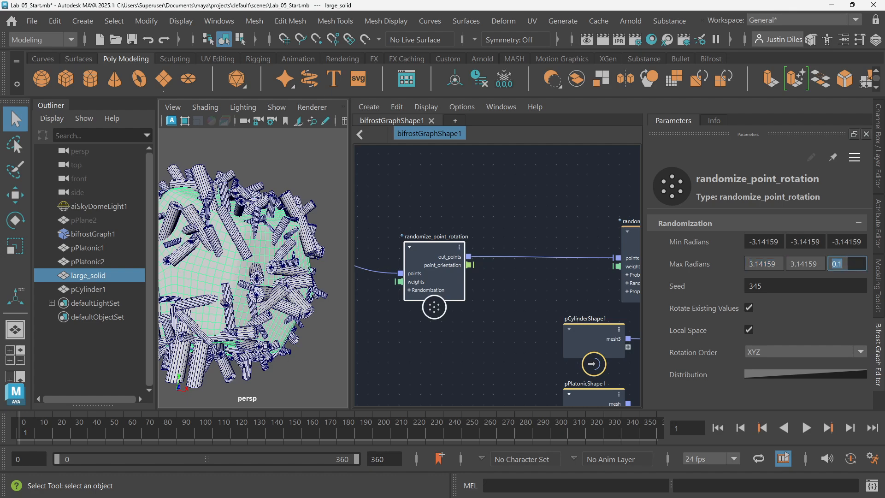
{"action": "key", "text": "ctrl+v"}
{"action": "key", "text": "Return"}
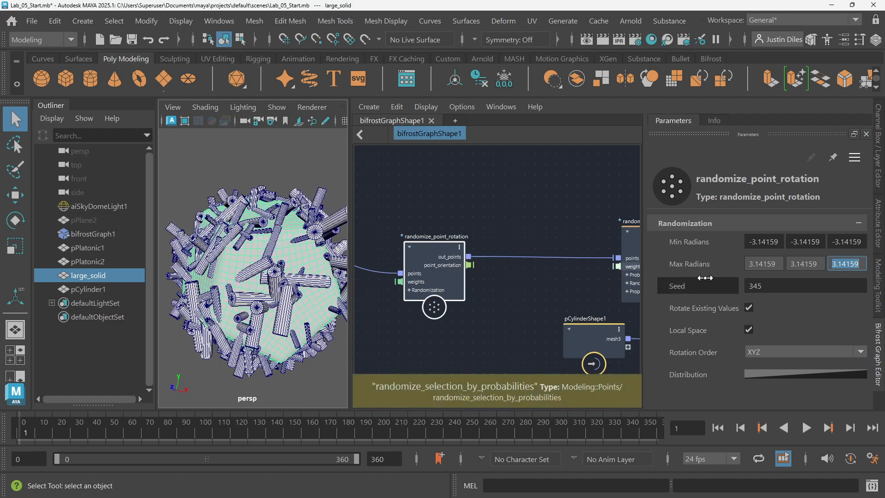
Step: Change the rotation seed to 540 and compare the cylinders with Local Space off and on, leaving it enabled
{"action": "left_click_drag", "start_coordinate": [692, 288], "coordinate": [717, 283]}
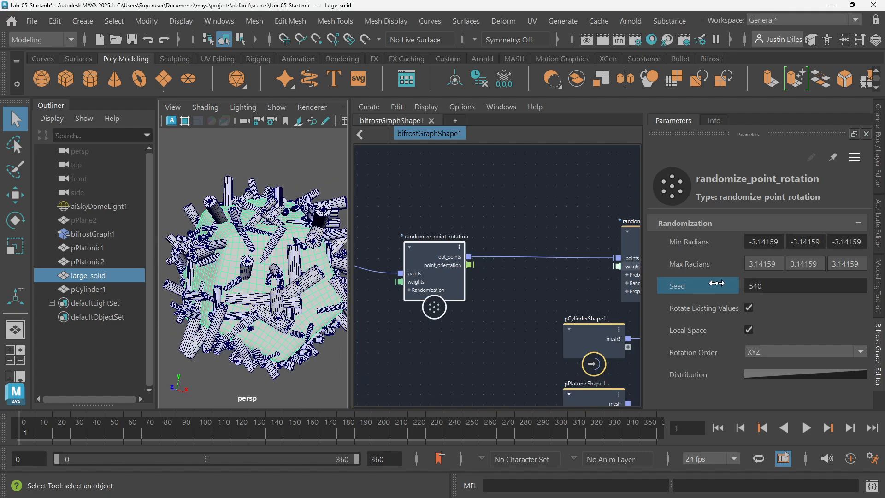
{"action": "left_click", "coordinate": [749, 329]}
{"action": "left_click", "coordinate": [748, 329]}
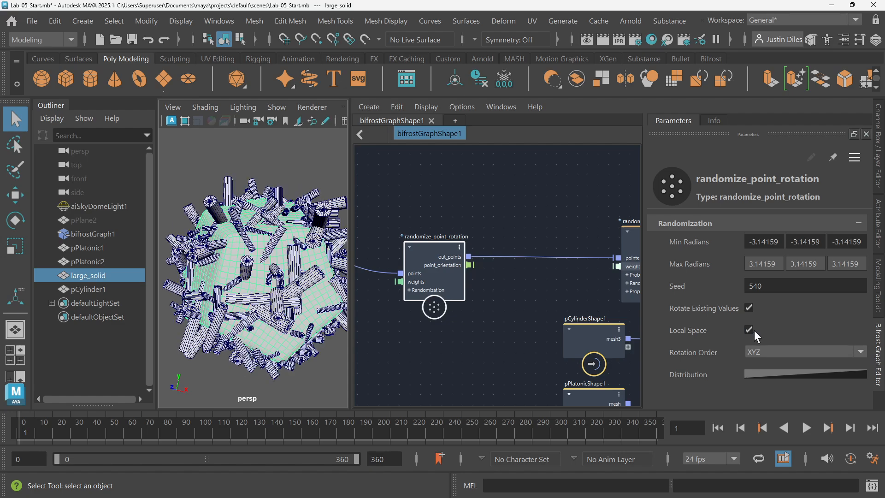
{"action": "left_click", "coordinate": [748, 328]}
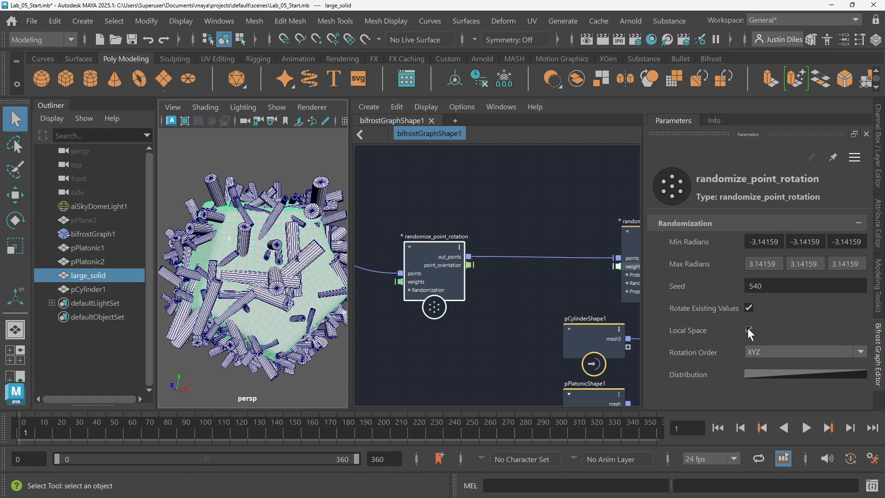
{"action": "left_click", "coordinate": [747, 328]}
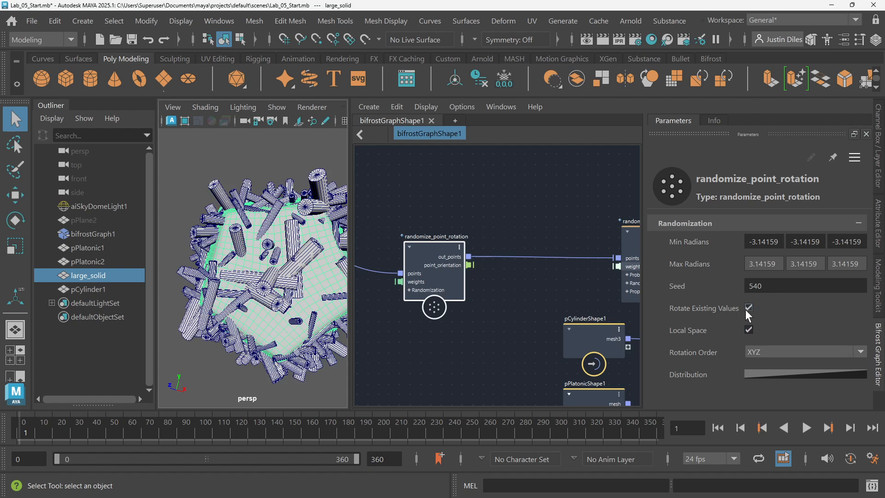
{"action": "left_click", "coordinate": [786, 357]}
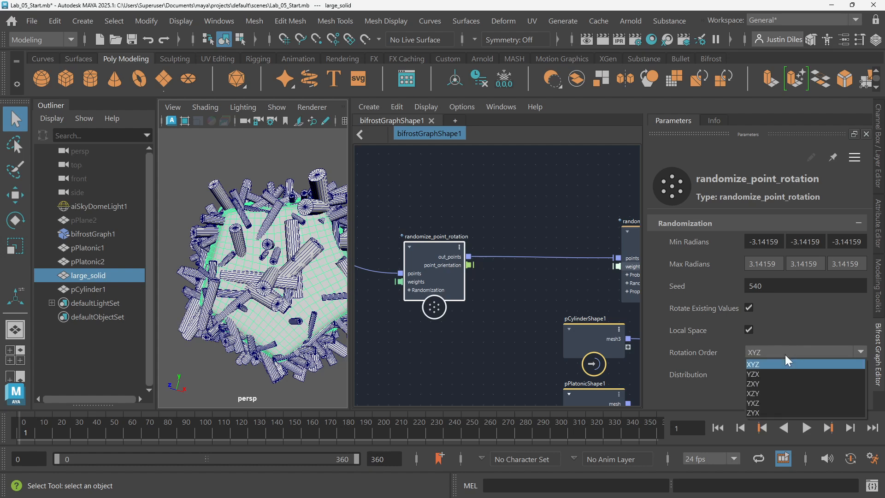
{"action": "left_click", "coordinate": [787, 329]}
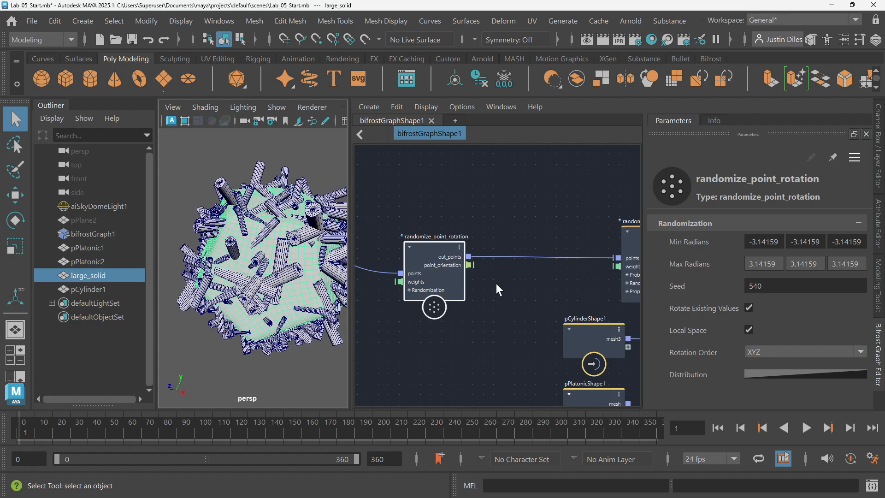
Step: Disconnect the pCylinderShape1 mesh from instance_geometries on the set_instance_geometry node
{"action": "scroll", "coordinate": [497, 284], "scroll_direction": "down", "scroll_amount": 3}
{"action": "middle_click_drag", "start_coordinate": [507, 276], "coordinate": [472, 227], "text": "alt"}
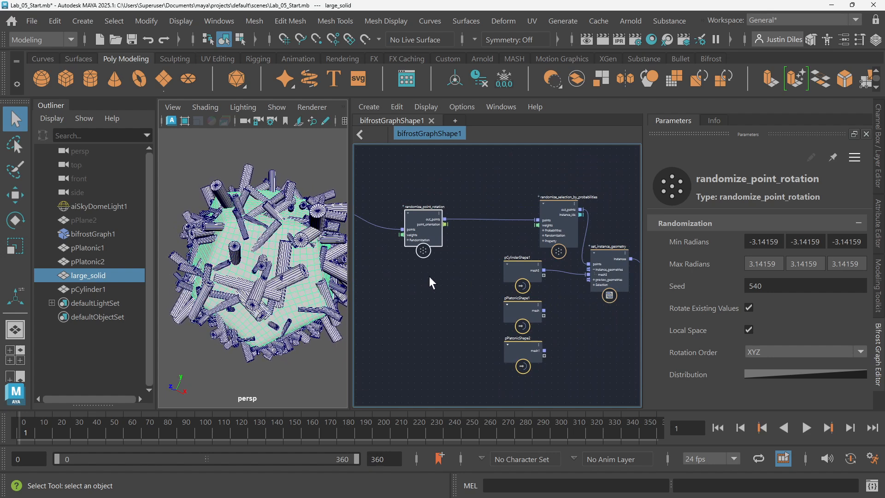
{"action": "scroll", "coordinate": [555, 286], "scroll_direction": "up", "scroll_amount": 3}
{"action": "middle_click_drag", "start_coordinate": [555, 286], "coordinate": [489, 270], "text": "alt"}
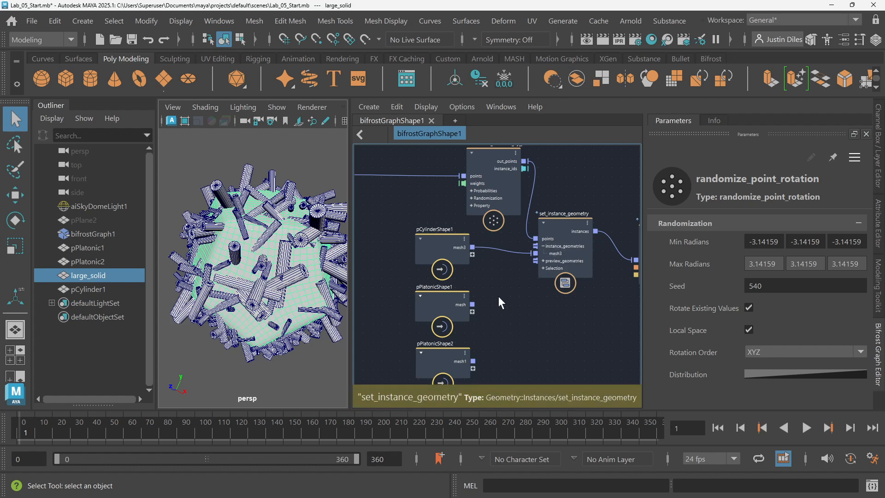
{"action": "scroll", "coordinate": [547, 267], "scroll_direction": "up", "scroll_amount": 2}
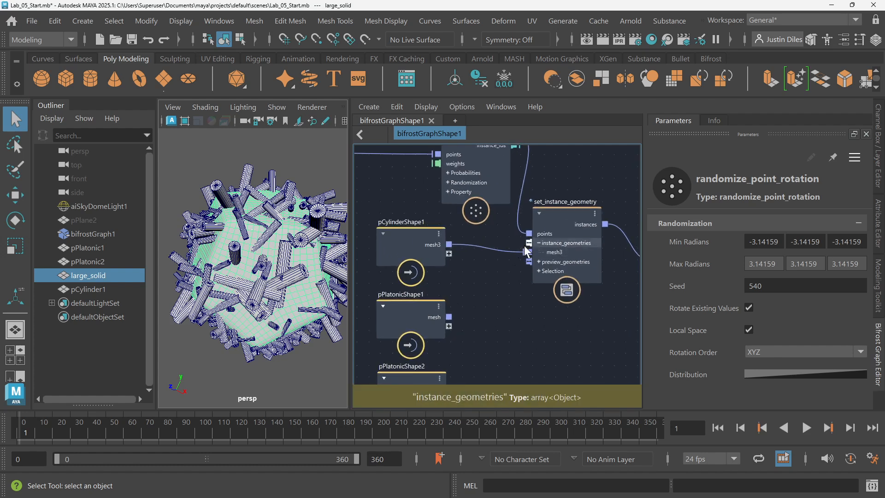
{"action": "left_click", "coordinate": [483, 261]}
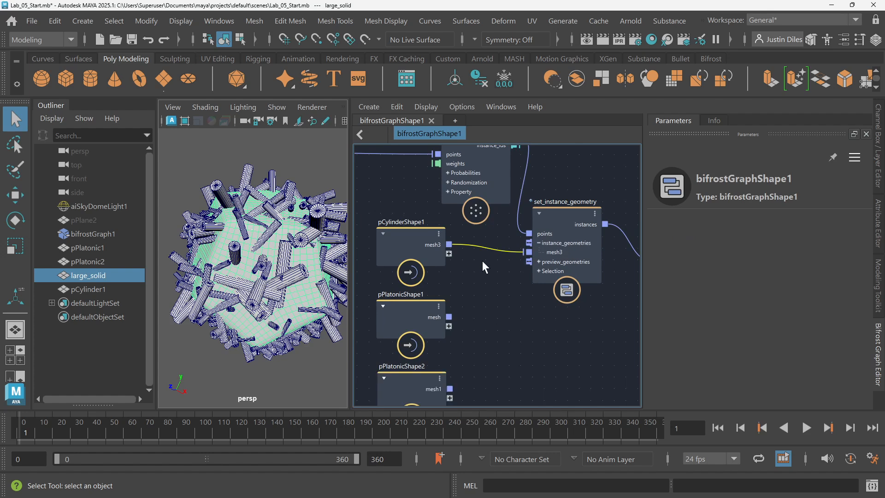
{"action": "key", "text": "Delete"}
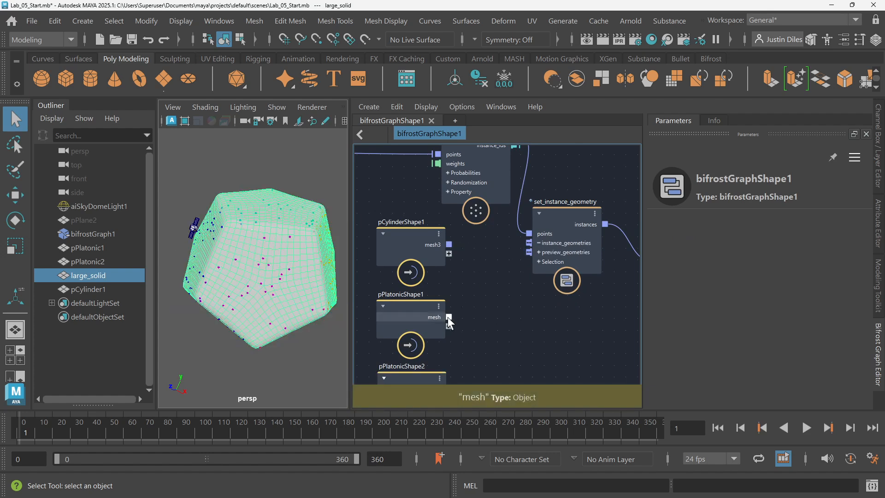
Step: Connect the meshes of pPlatonicShape1 and pPlatonicShape2 as separate inputs to instance_geometries on set_instance_geometry, trying each shape alone first
{"action": "left_click_drag", "start_coordinate": [449, 317], "coordinate": [529, 243]}
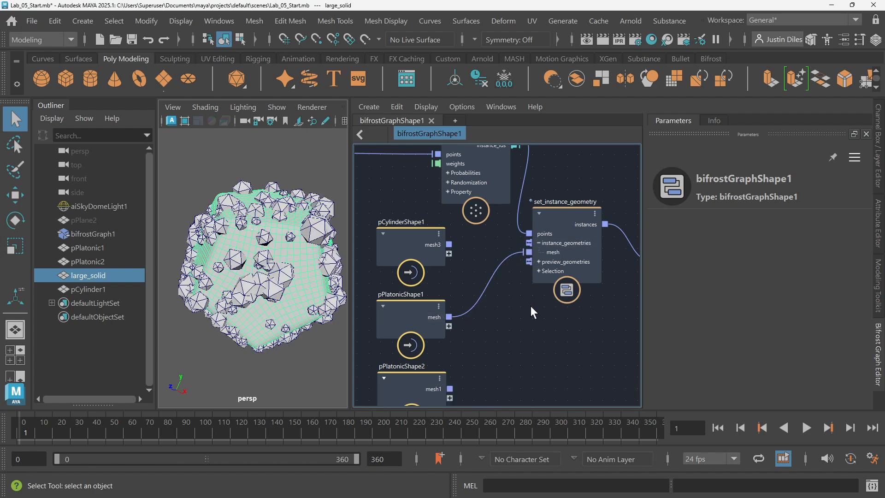
{"action": "middle_click_drag", "start_coordinate": [531, 306], "coordinate": [533, 238]}
{"action": "left_click_drag", "start_coordinate": [454, 317], "coordinate": [533, 181]}
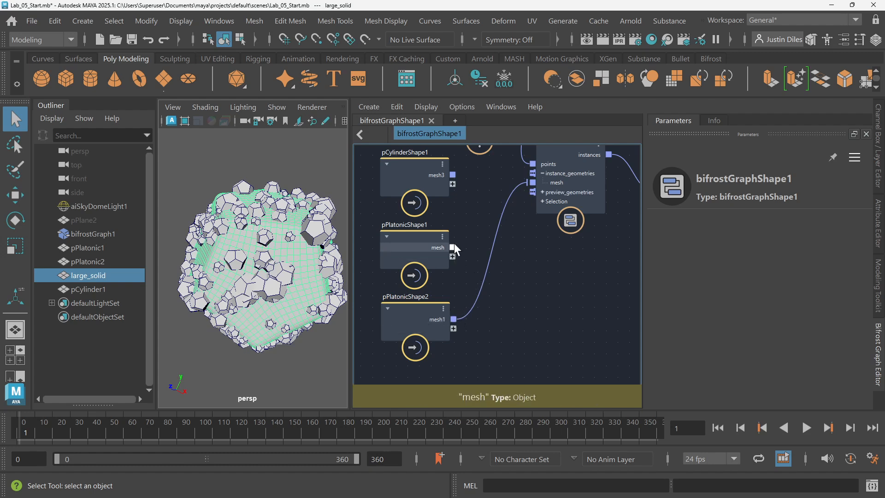
{"action": "left_click_drag", "start_coordinate": [453, 248], "coordinate": [534, 182]}
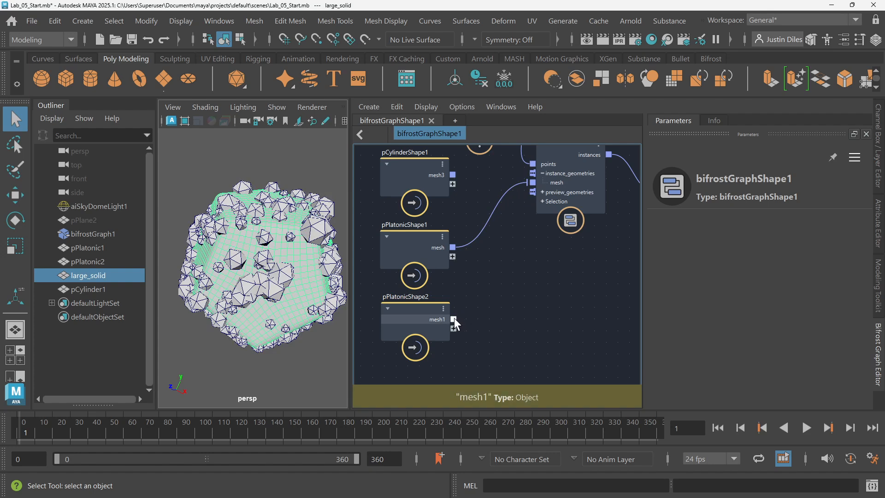
{"action": "left_click_drag", "start_coordinate": [454, 319], "coordinate": [537, 170]}
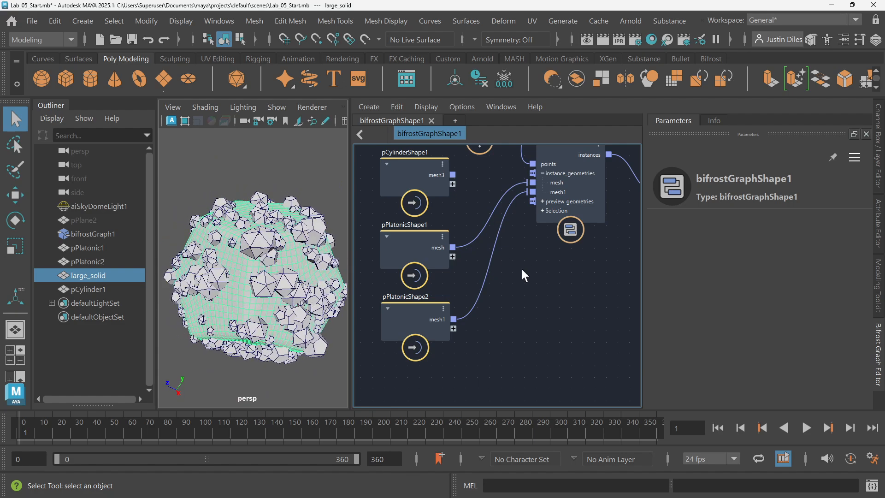
Step: Set the Amount of the scatter_points node to 1000
{"action": "scroll", "coordinate": [524, 275], "scroll_direction": "down", "scroll_amount": 5}
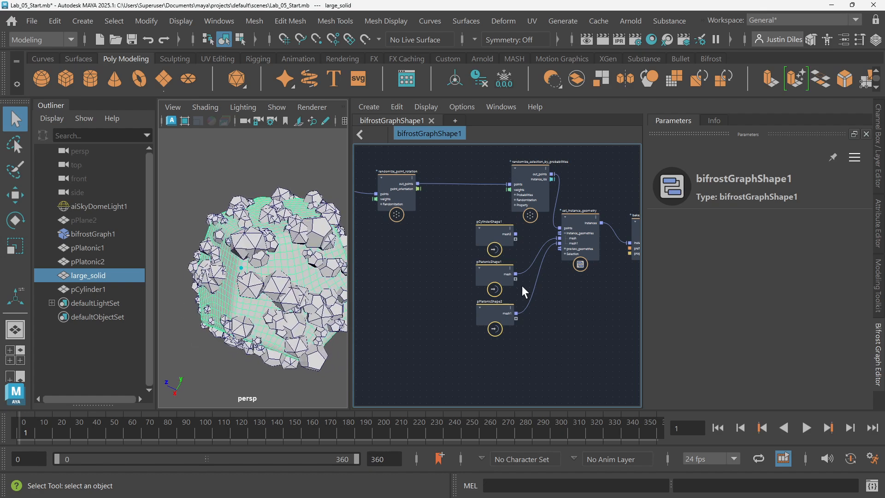
{"action": "middle_click_drag", "start_coordinate": [438, 269], "coordinate": [544, 302]}
{"action": "scroll", "coordinate": [475, 279], "scroll_direction": "down", "scroll_amount": 3}
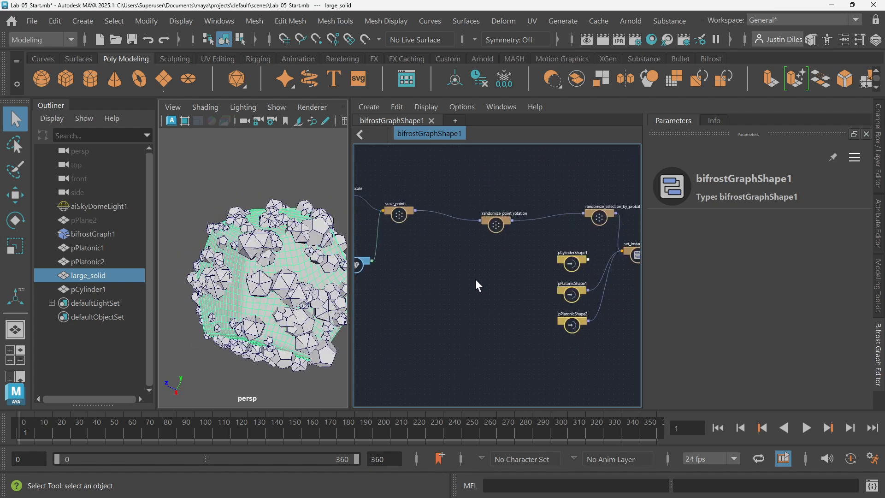
{"action": "middle_click_drag", "start_coordinate": [440, 284], "coordinate": [541, 290]}
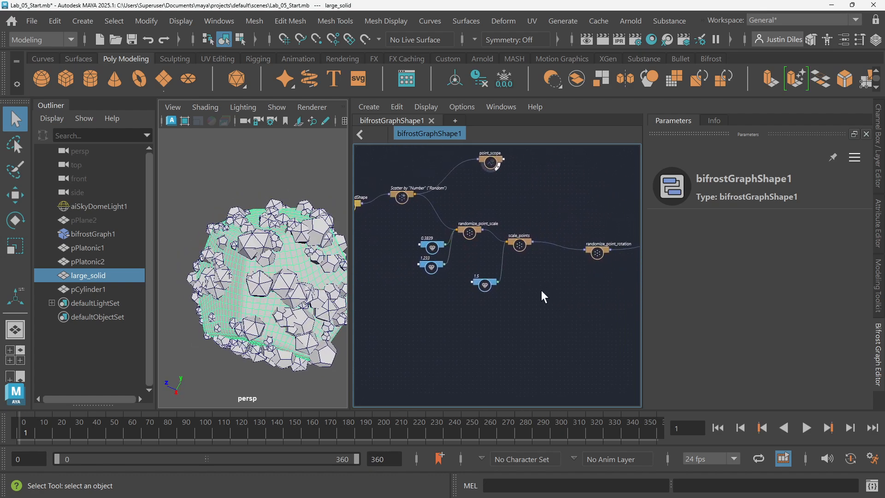
{"action": "scroll", "coordinate": [472, 231], "scroll_direction": "up", "scroll_amount": 3}
{"action": "left_click", "coordinate": [464, 223]}
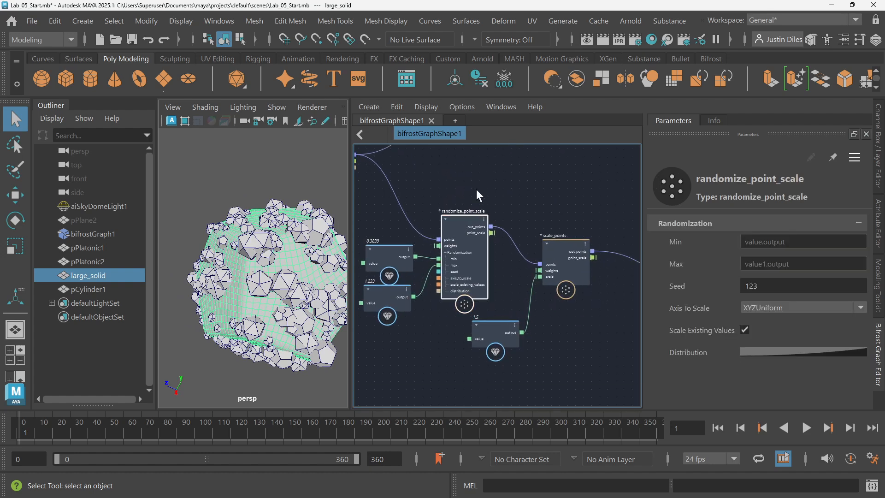
{"action": "middle_click_drag", "start_coordinate": [475, 193], "coordinate": [592, 225]}
{"action": "left_click", "coordinate": [447, 182]}
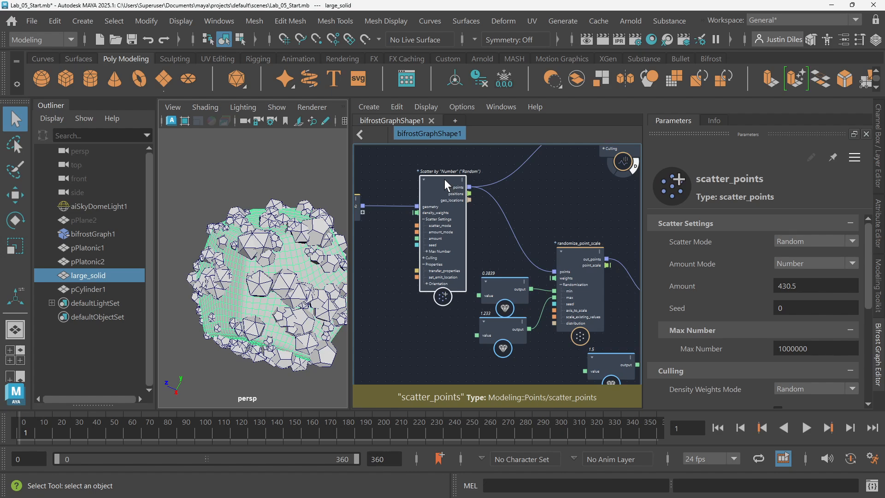
{"action": "left_click_drag", "start_coordinate": [774, 290], "coordinate": [797, 287]}
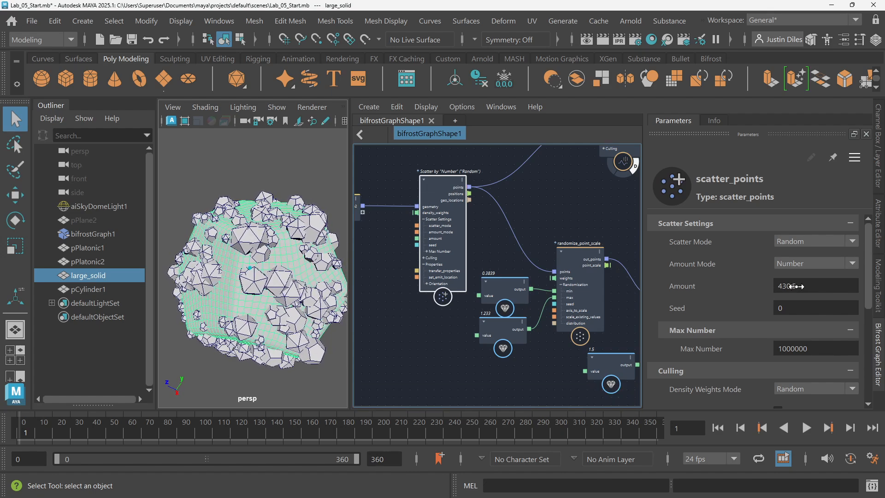
{"action": "left_click", "coordinate": [798, 286]}
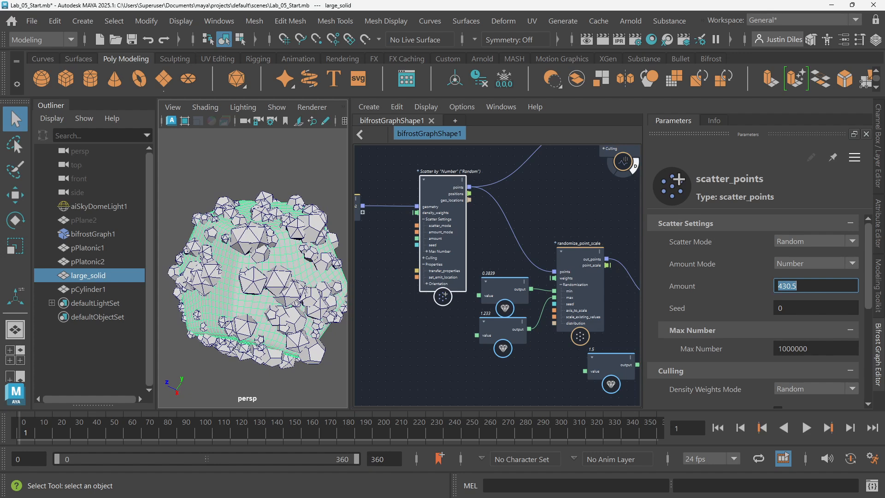
{"action": "type", "text": "1000"}
{"action": "key", "text": "Return"}
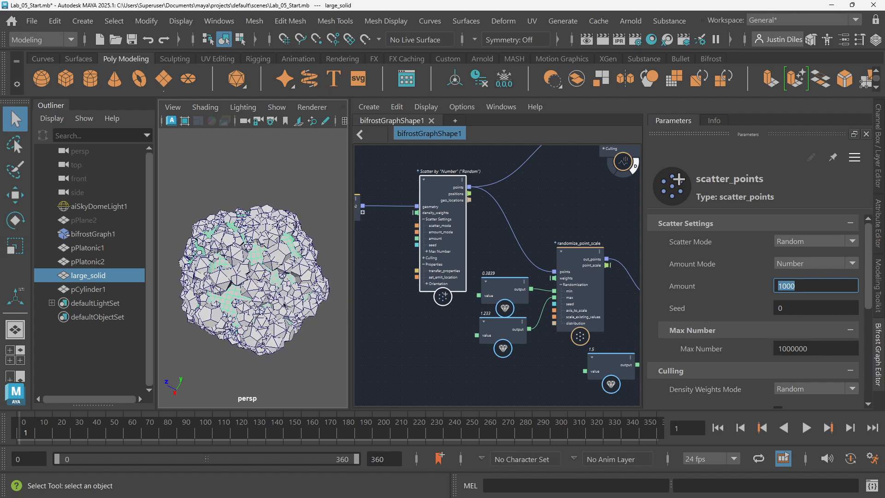
Step: Try a scatter Amount of 200 and settle on 2000
{"action": "type", "text": "2"}
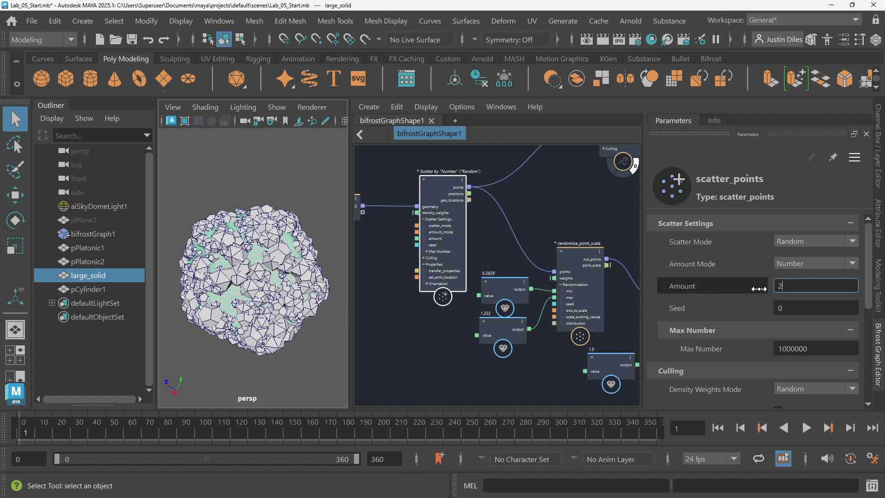
{"action": "key", "text": "Return"}
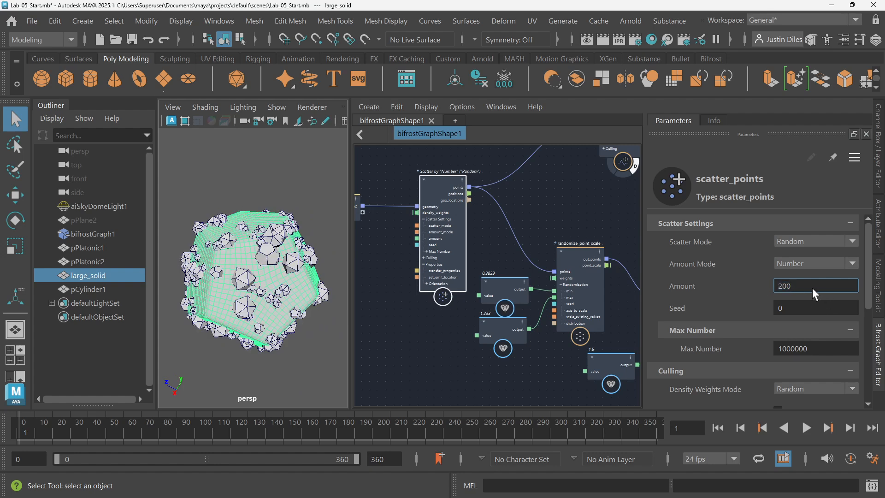
{"action": "key", "text": "Return"}
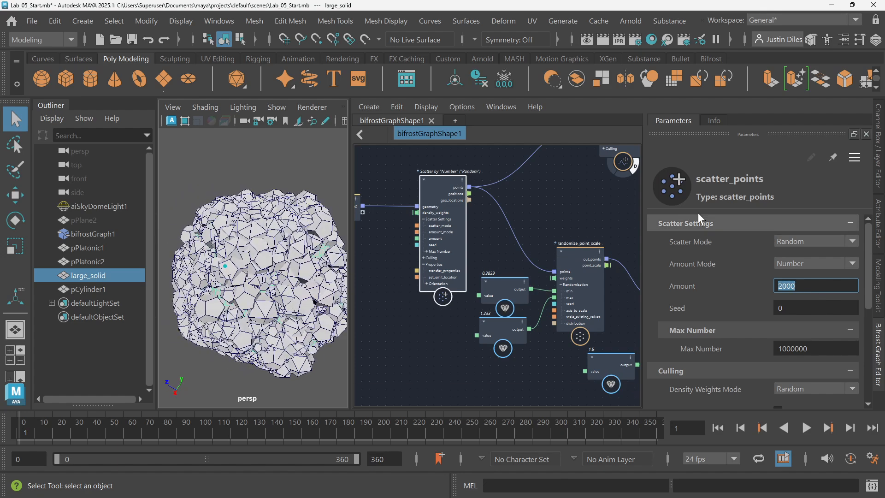
Step: Lower the float value node that drives the scale input of scale_points to 1.012
{"action": "middle_click_drag", "start_coordinate": [550, 230], "coordinate": [420, 220]}
{"action": "middle_click_drag", "start_coordinate": [565, 217], "coordinate": [371, 207], "text": "alt"}
{"action": "scroll", "coordinate": [610, 224], "scroll_direction": "up", "scroll_amount": 1}
{"action": "middle_click_drag", "start_coordinate": [609, 224], "coordinate": [592, 190], "text": "alt"}
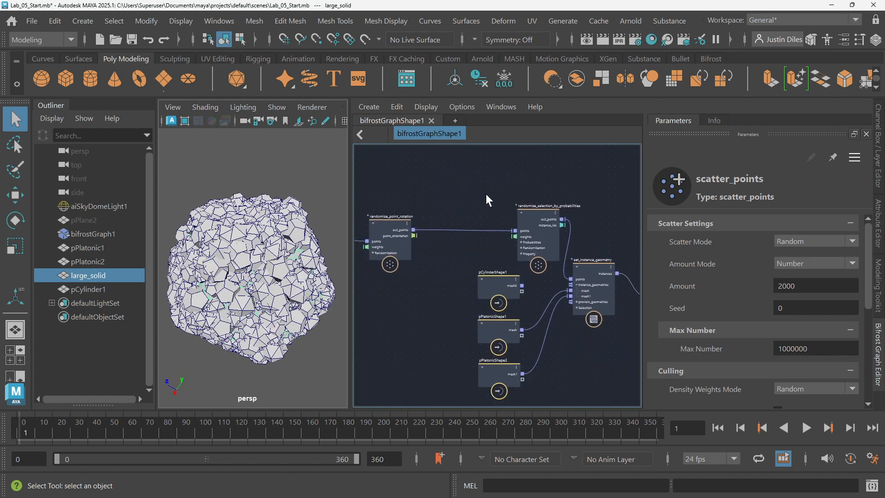
{"action": "middle_click_drag", "start_coordinate": [463, 197], "coordinate": [688, 218], "text": "alt"}
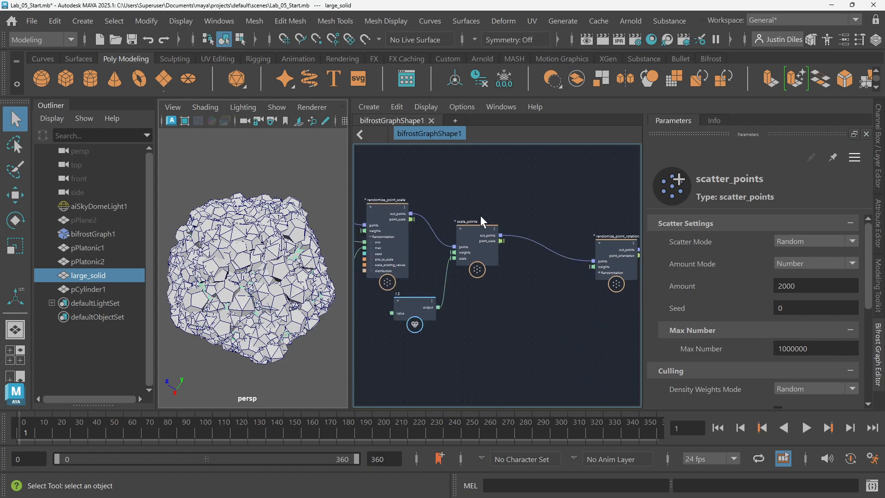
{"action": "left_click", "coordinate": [411, 302]}
{"action": "scroll", "coordinate": [493, 308], "scroll_direction": "up", "scroll_amount": 2}
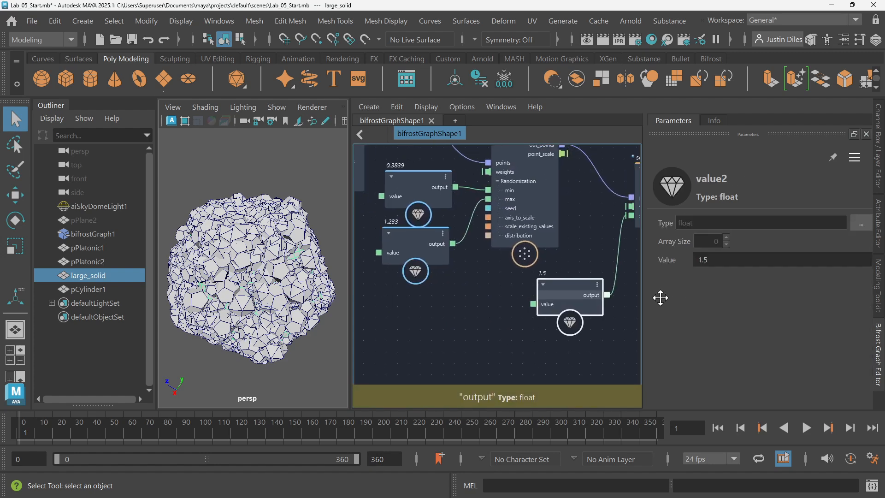
{"action": "middle_click_drag", "start_coordinate": [658, 297], "coordinate": [562, 304], "text": "alt"}
{"action": "scroll", "coordinate": [562, 297], "scroll_direction": "up", "scroll_amount": 1}
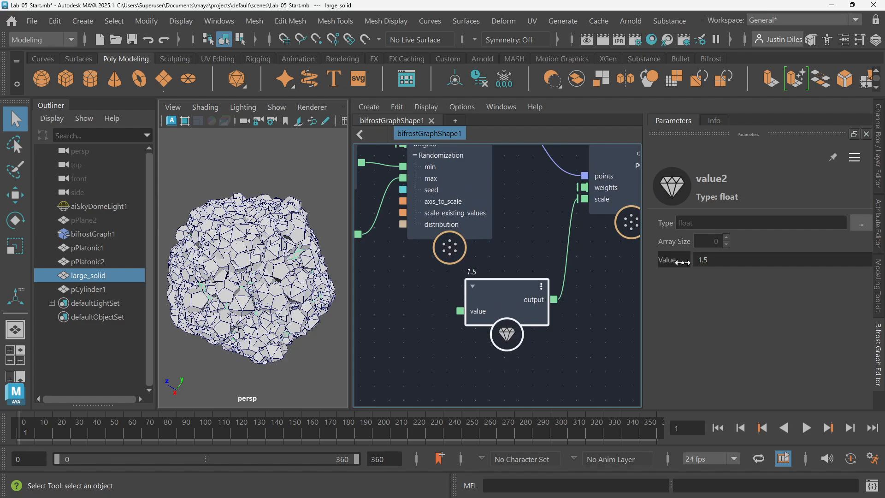
{"action": "left_click_drag", "start_coordinate": [683, 263], "coordinate": [644, 250]}
Step: Deselect large_solid and turn off wireframe on shaded in the perspective view to inspect the scattered solids
{"action": "left_click", "coordinate": [315, 182]}
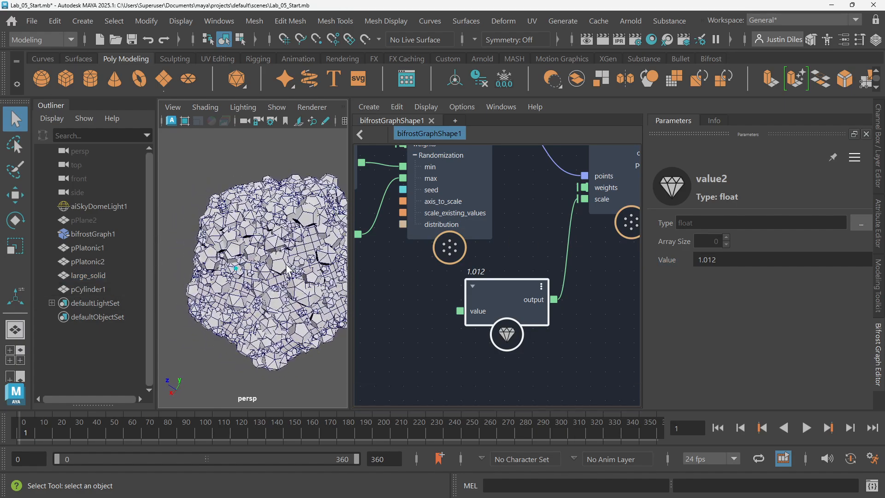
{"action": "left_click_drag", "start_coordinate": [286, 265], "coordinate": [249, 269], "text": "alt"}
{"action": "scroll", "coordinate": [313, 159], "scroll_direction": "down", "scroll_amount": 5}
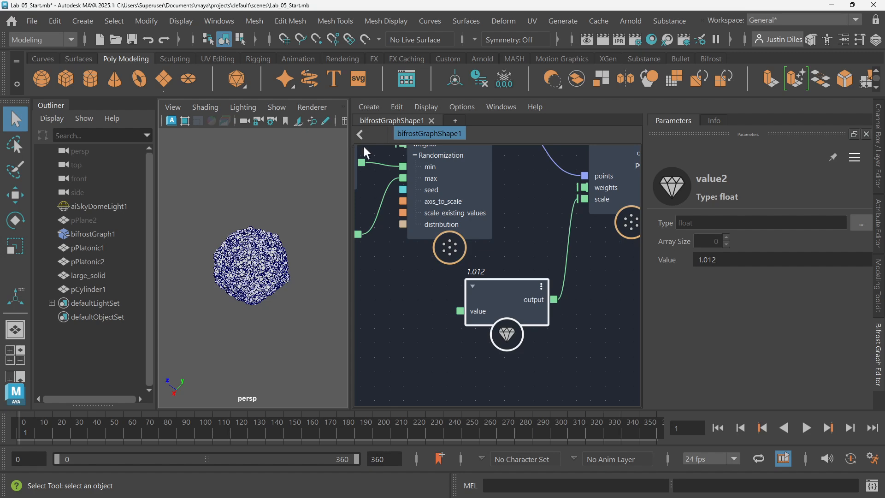
{"action": "left_click_drag", "start_coordinate": [351, 150], "coordinate": [629, 152]}
{"action": "left_click", "coordinate": [486, 122]}
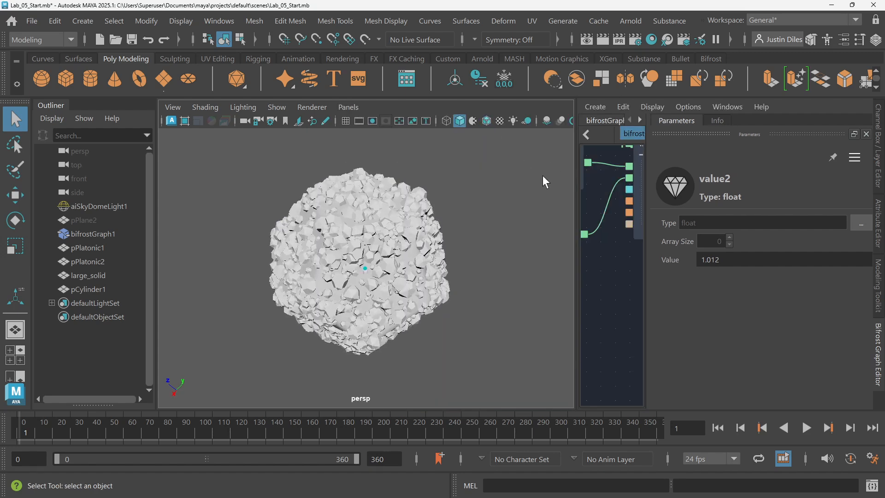
{"action": "left_click_drag", "start_coordinate": [577, 218], "coordinate": [420, 217]}
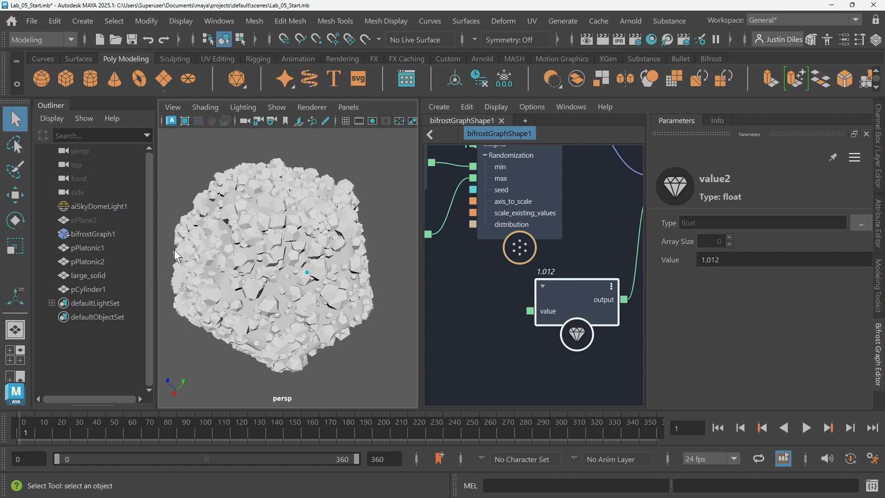
Step: Hide large_solid and turn wireframe on shaded back on in the perspective view
{"action": "left_click", "coordinate": [94, 275]}
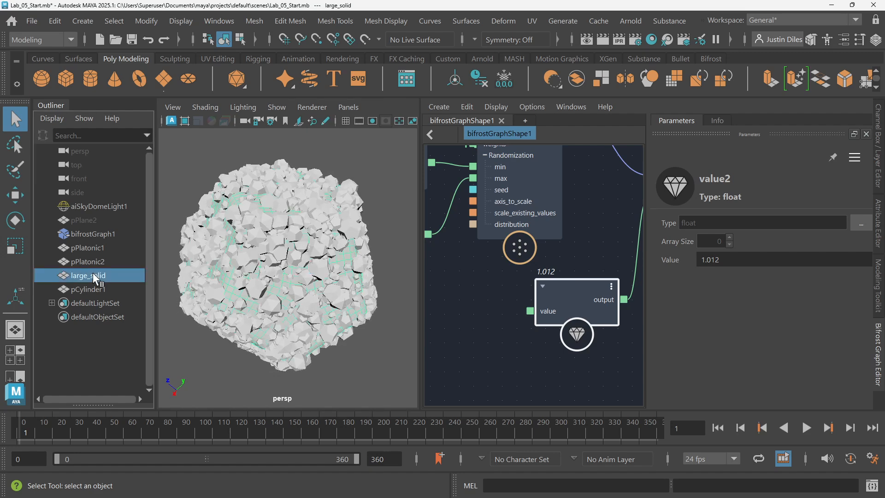
{"action": "key", "text": "ctrl+h"}
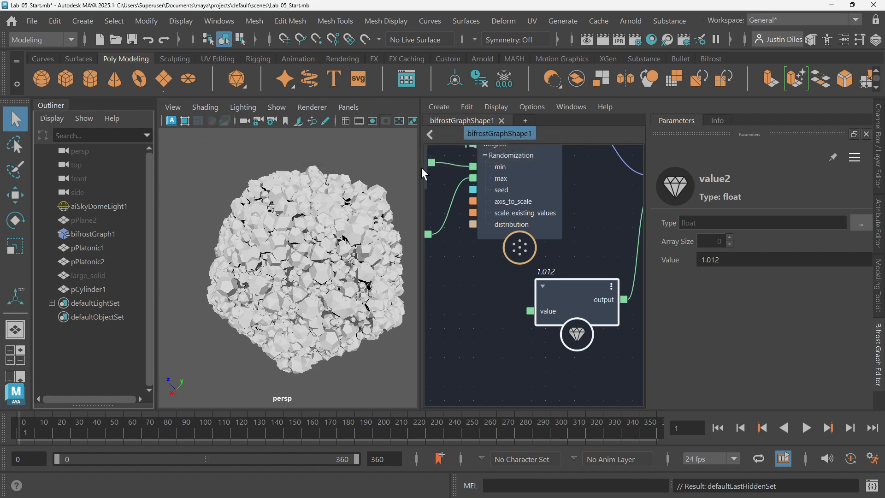
{"action": "left_click_drag", "start_coordinate": [421, 167], "coordinate": [585, 175]}
{"action": "left_click", "coordinate": [486, 121]}
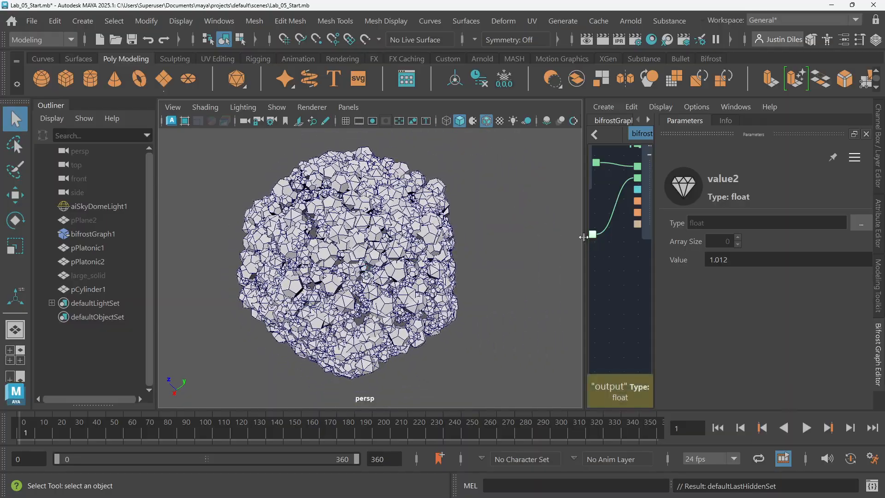
{"action": "left_click_drag", "start_coordinate": [583, 237], "coordinate": [441, 237]}
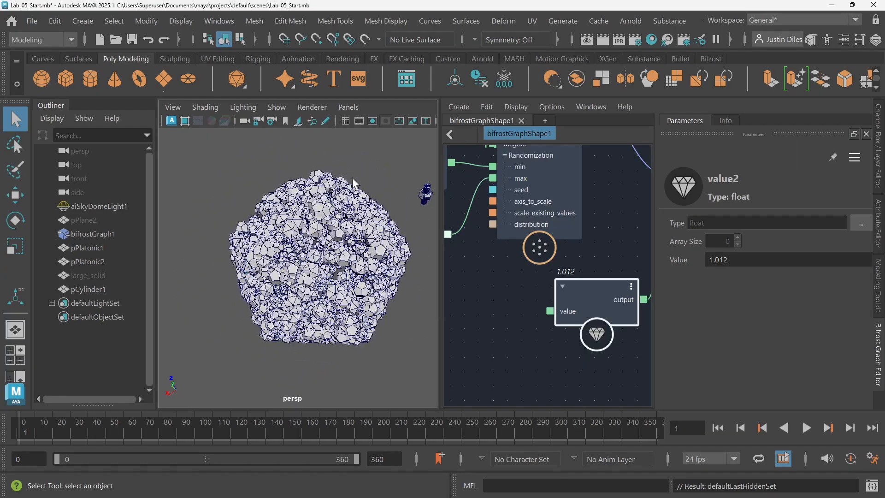
{"action": "left_click_drag", "start_coordinate": [293, 217], "coordinate": [272, 297], "text": "alt"}
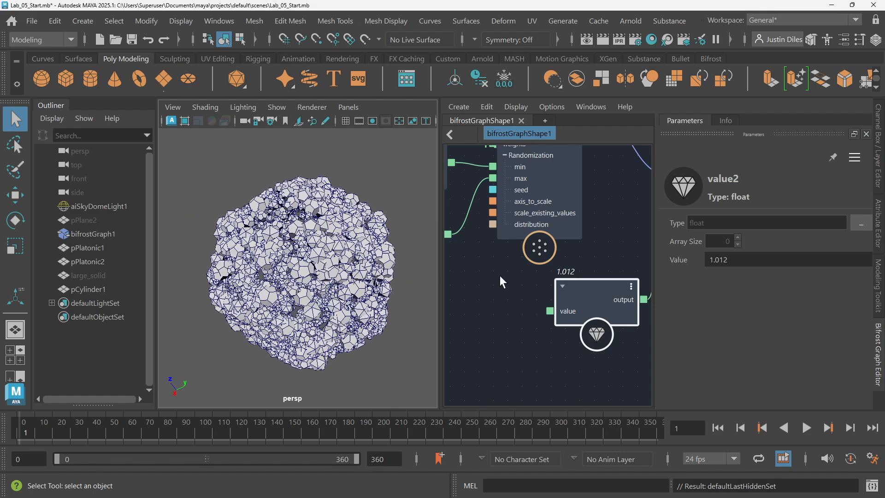
Step: Collapse the Randomization group on the randomize_point_scale node
{"action": "scroll", "coordinate": [542, 270], "scroll_direction": "down", "scroll_amount": 3}
{"action": "middle_click_drag", "start_coordinate": [490, 298], "coordinate": [600, 330], "text": "alt"}
{"action": "scroll", "coordinate": [549, 323], "scroll_direction": "down", "scroll_amount": 3}
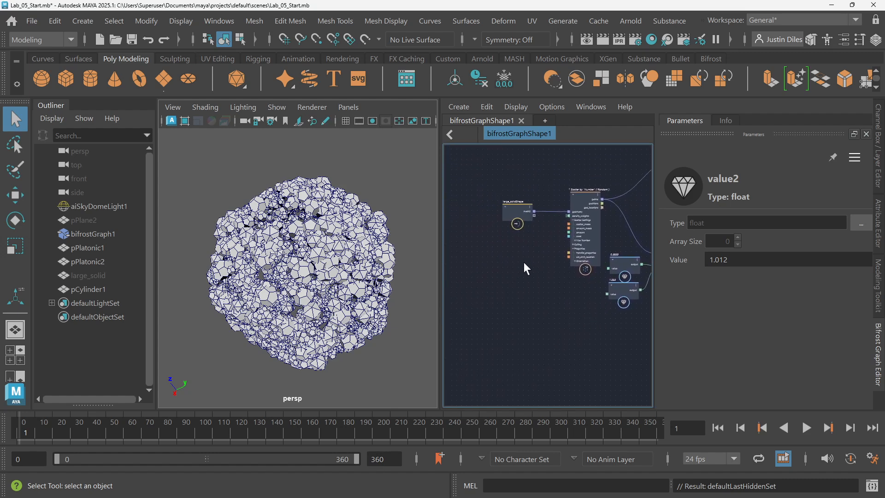
{"action": "middle_click_drag", "start_coordinate": [574, 290], "coordinate": [458, 284], "text": "alt"}
{"action": "scroll", "coordinate": [576, 256], "scroll_direction": "up", "scroll_amount": 4}
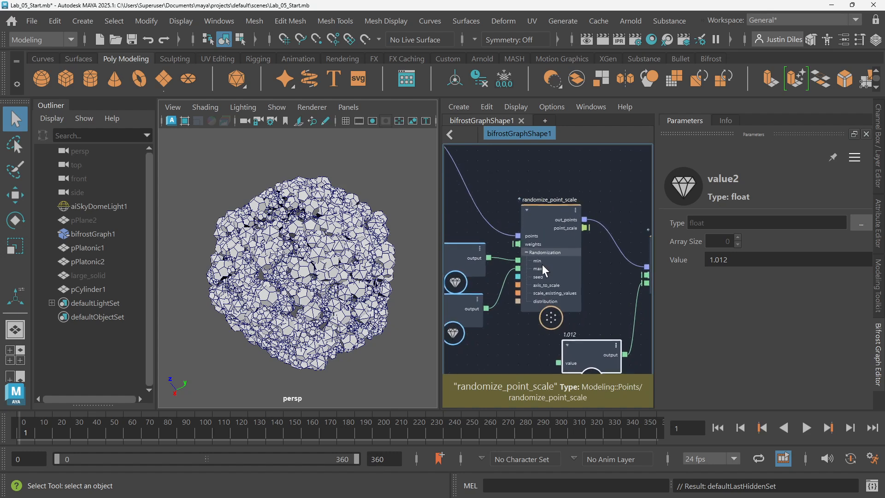
{"action": "scroll", "coordinate": [542, 264], "scroll_direction": "up", "scroll_amount": 1}
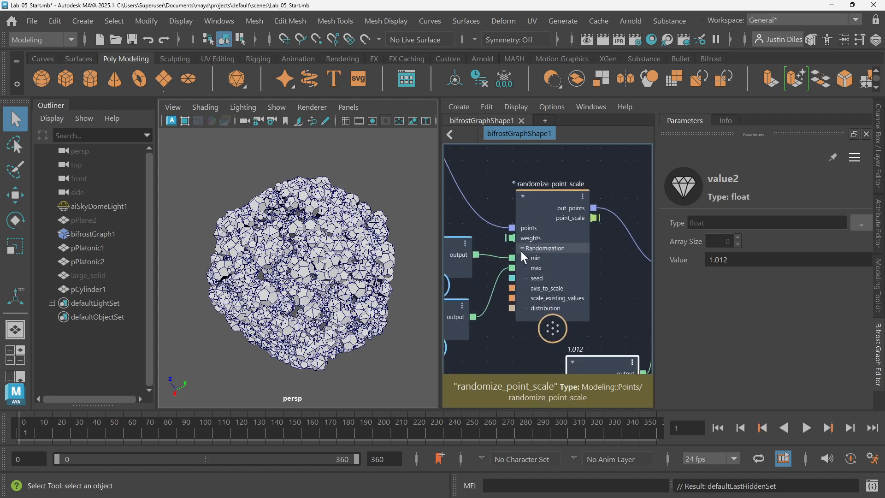
{"action": "left_click", "coordinate": [521, 248]}
{"action": "left_click", "coordinate": [522, 249]}
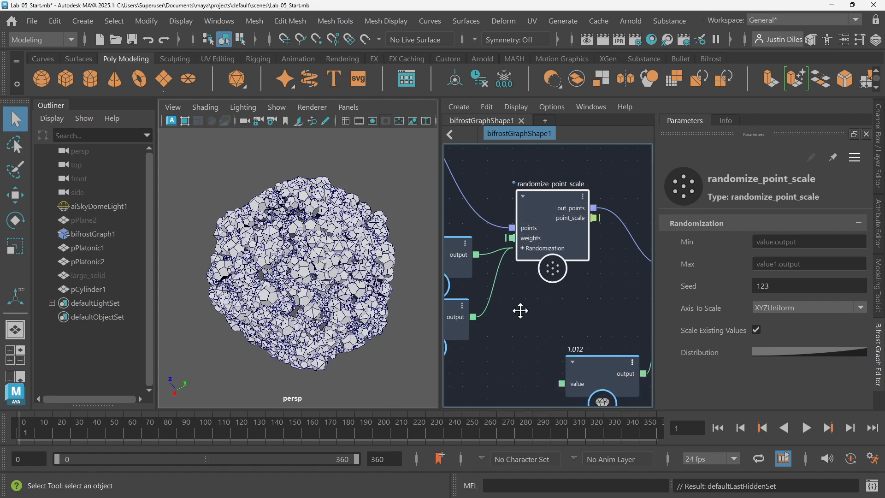
Step: Move the large_solidShape and scatter_points nodes together, farther away from the two float value nodes
{"action": "scroll", "coordinate": [520, 310], "scroll_direction": "down", "scroll_amount": 3}
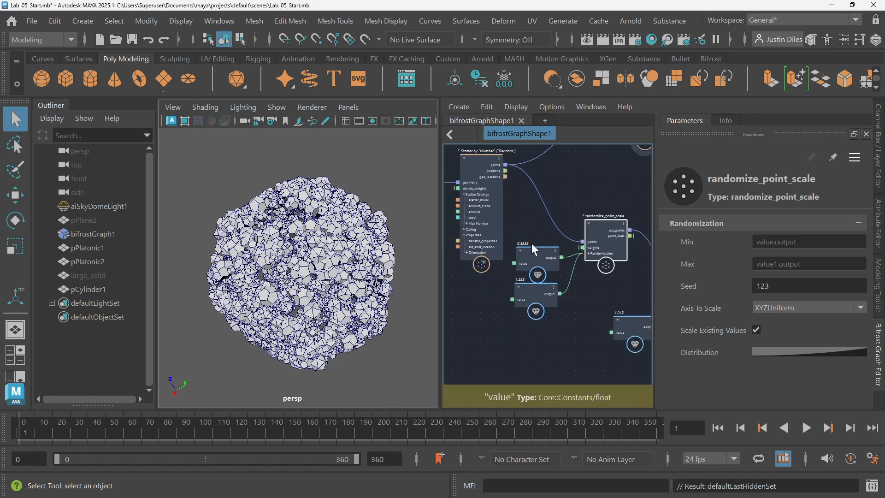
{"action": "scroll", "coordinate": [532, 244], "scroll_direction": "down", "scroll_amount": 1}
{"action": "middle_click_drag", "start_coordinate": [538, 224], "coordinate": [585, 252], "text": "alt"}
{"action": "left_click_drag", "start_coordinate": [555, 184], "coordinate": [461, 260]}
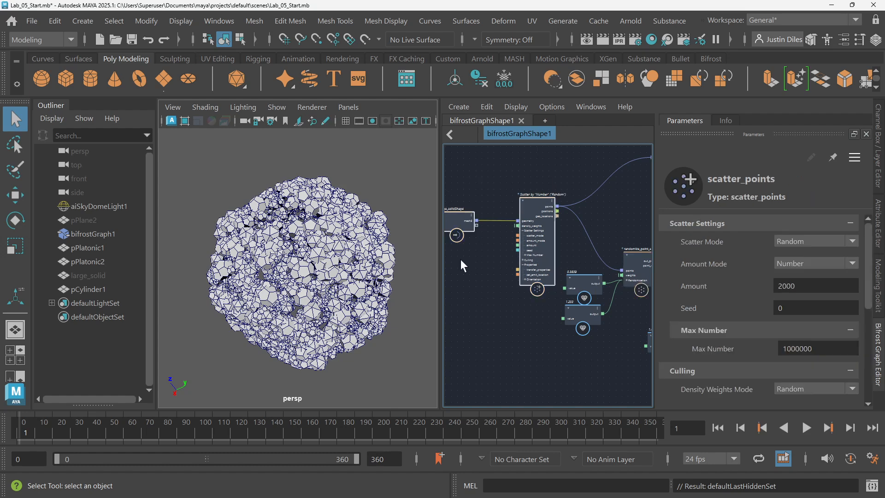
{"action": "left_click_drag", "start_coordinate": [537, 226], "coordinate": [492, 222]}
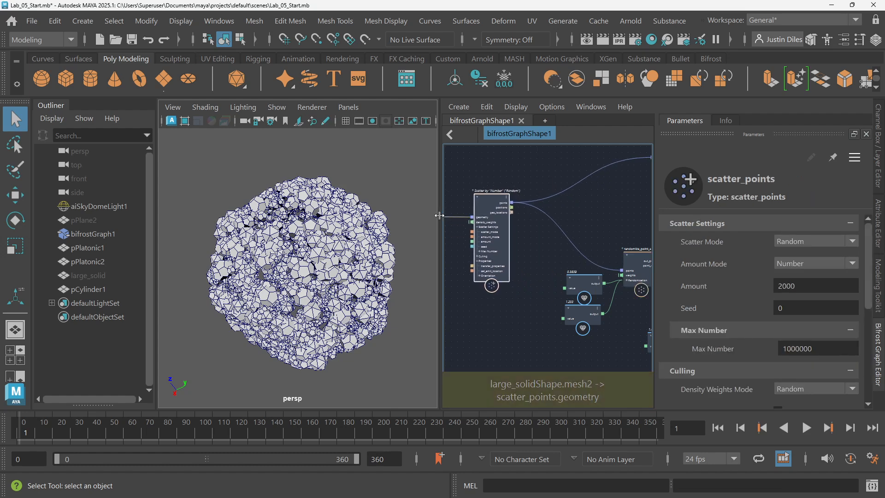
Step: Widen the Bifrost Graph Editor at the expense of the perspective view and clear the node selection
{"action": "left_click_drag", "start_coordinate": [440, 215], "coordinate": [383, 209]}
{"action": "middle_click_drag", "start_coordinate": [494, 295], "coordinate": [550, 247], "text": "alt"}
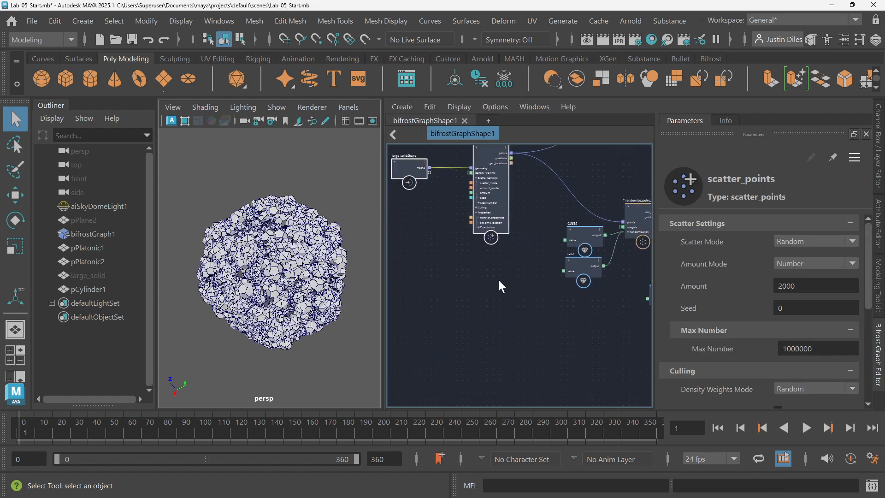
{"action": "scroll", "coordinate": [499, 281], "scroll_direction": "up", "scroll_amount": 1}
{"action": "middle_click_drag", "start_coordinate": [501, 269], "coordinate": [489, 305], "text": "alt"}
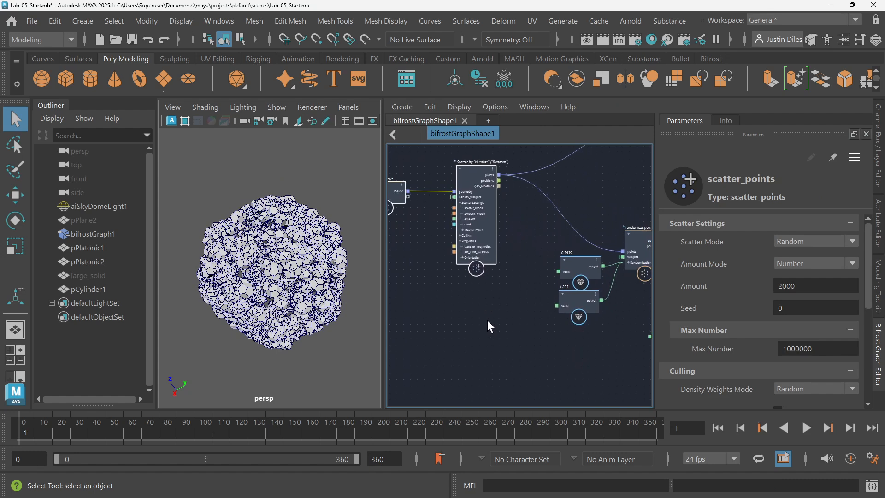
{"action": "left_click", "coordinate": [484, 320]}
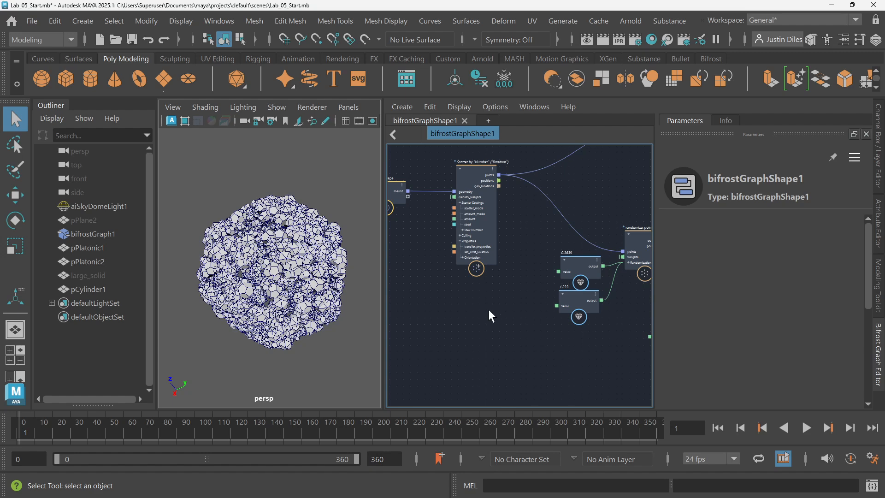
Step: Move the large_solidShape node farther from scatter_points to make room ahead of its density_weights input
{"action": "middle_click_drag", "start_coordinate": [489, 309], "coordinate": [555, 352], "text": "alt"}
{"action": "scroll", "coordinate": [580, 261], "scroll_direction": "up", "scroll_amount": 4}
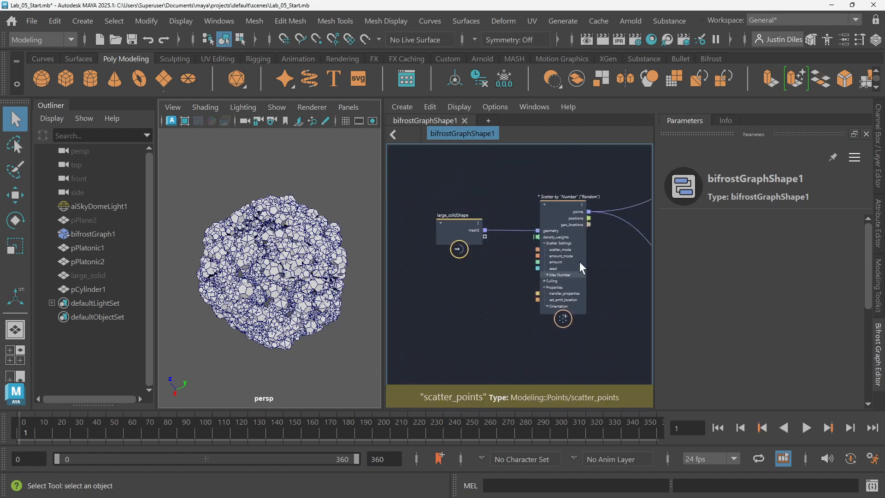
{"action": "middle_click_drag", "start_coordinate": [613, 234], "coordinate": [572, 256], "text": "alt"}
{"action": "scroll", "coordinate": [508, 198], "scroll_direction": "up", "scroll_amount": 1}
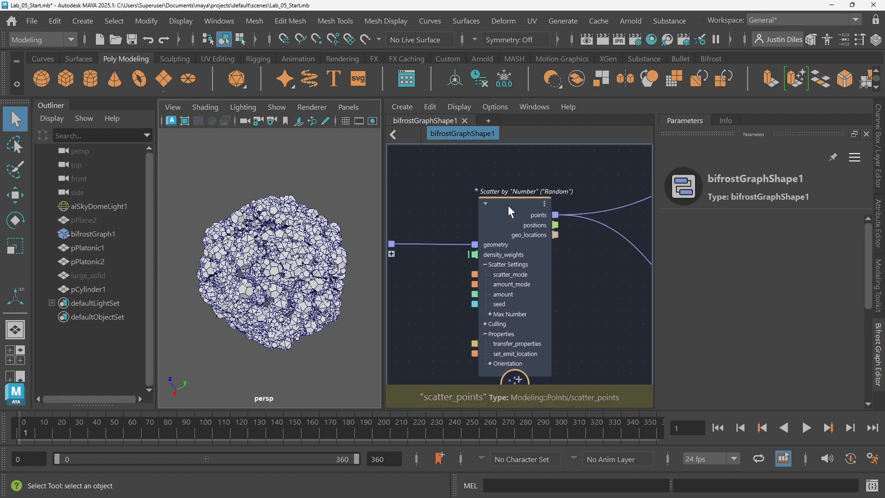
{"action": "scroll", "coordinate": [493, 254], "scroll_direction": "up", "scroll_amount": 2}
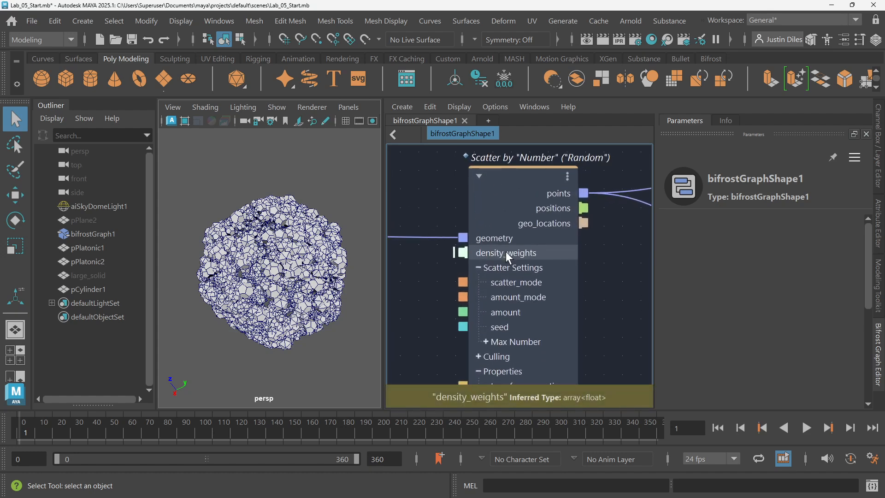
{"action": "scroll", "coordinate": [511, 258], "scroll_direction": "down", "scroll_amount": 3}
{"action": "middle_click_drag", "start_coordinate": [452, 280], "coordinate": [504, 251], "text": "alt"}
{"action": "left_click_drag", "start_coordinate": [442, 226], "coordinate": [389, 208]}
{"action": "middle_click_drag", "start_coordinate": [471, 256], "coordinate": [502, 251], "text": "alt"}
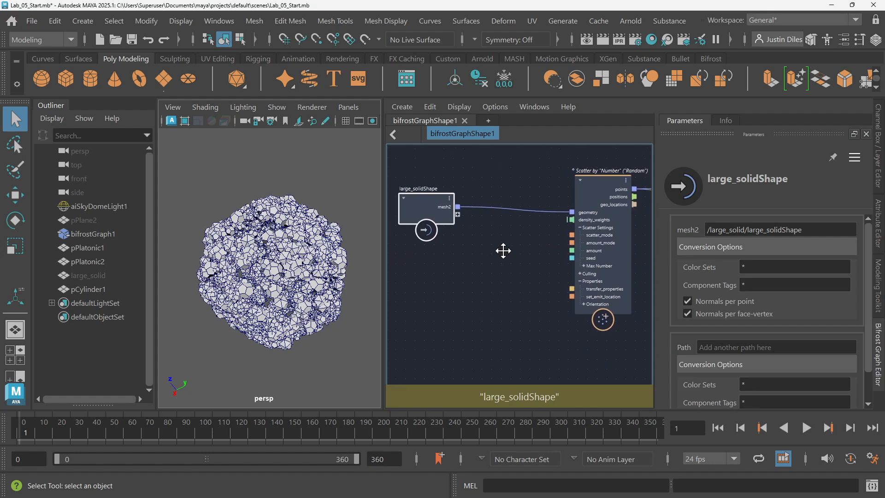
Step: Add a fractal_noise_field node and place it below large_solidShape
{"action": "left_click", "coordinate": [457, 278]}
{"action": "key", "text": "Tab"}
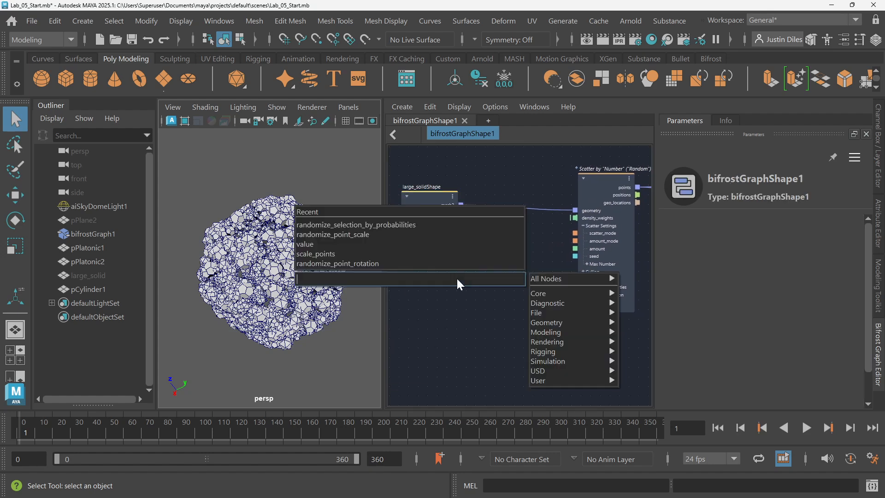
{"action": "type", "text": "fract"}
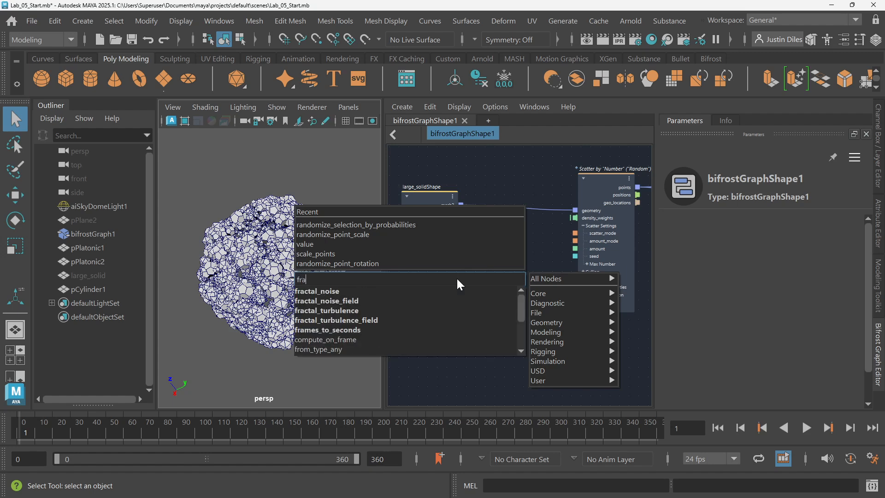
{"action": "left_click", "coordinate": [395, 301]}
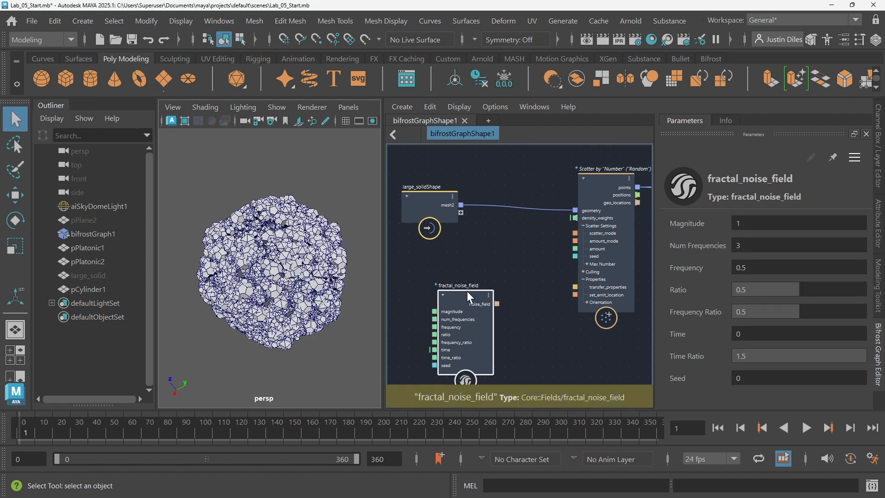
{"action": "left_click_drag", "start_coordinate": [468, 290], "coordinate": [466, 285]}
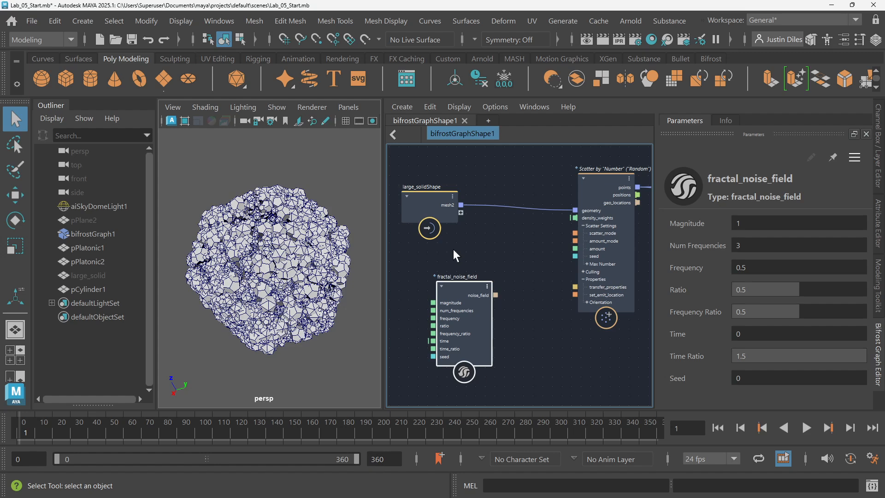
Step: Add an assign_diagnostic_material node above the scatter_points node
{"action": "scroll", "coordinate": [453, 249], "scroll_direction": "down", "scroll_amount": 3}
{"action": "middle_click_drag", "start_coordinate": [504, 268], "coordinate": [481, 311], "text": "alt"}
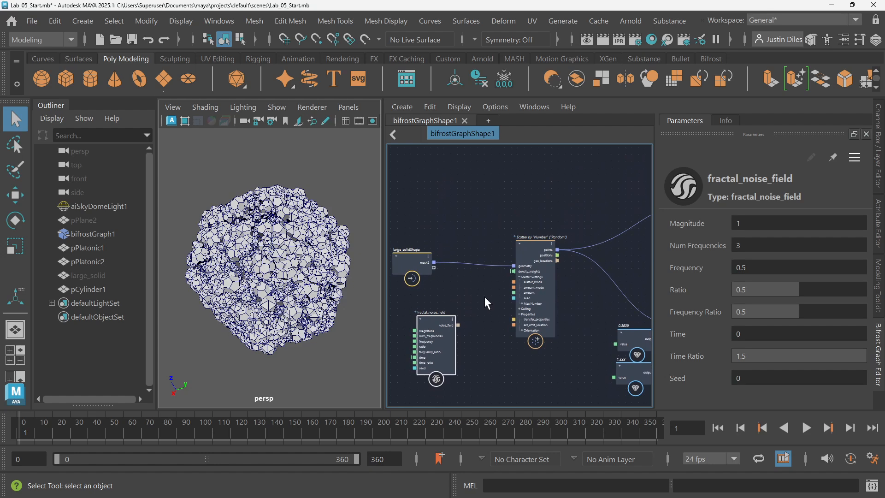
{"action": "middle_click_drag", "start_coordinate": [481, 286], "coordinate": [465, 318], "text": "alt"}
{"action": "scroll", "coordinate": [508, 262], "scroll_direction": "down", "scroll_amount": 1}
{"action": "scroll", "coordinate": [508, 262], "scroll_direction": "down", "scroll_amount": 2}
{"action": "middle_click_drag", "start_coordinate": [541, 232], "coordinate": [536, 181], "text": "alt"}
{"action": "scroll", "coordinate": [502, 240], "scroll_direction": "up", "scroll_amount": 3}
{"action": "left_click", "coordinate": [549, 180]}
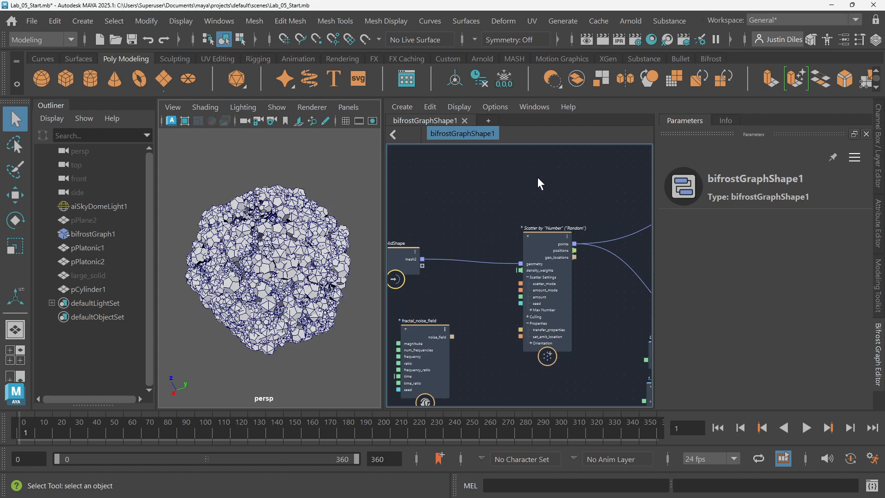
{"action": "key", "text": "Tab"}
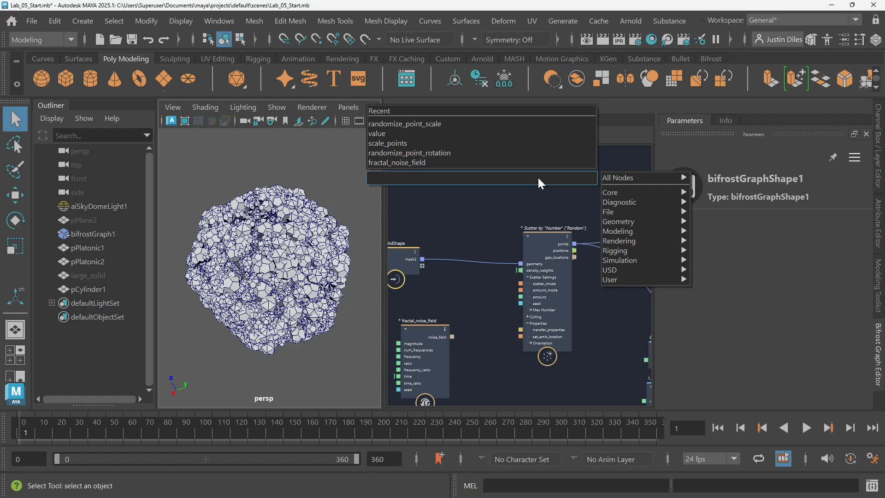
{"action": "type", "text": "ass"}
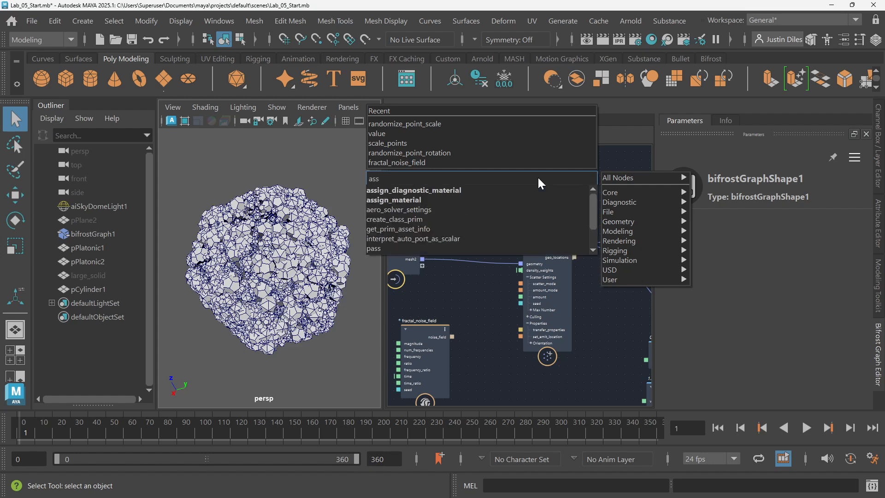
{"action": "left_click", "coordinate": [470, 191]}
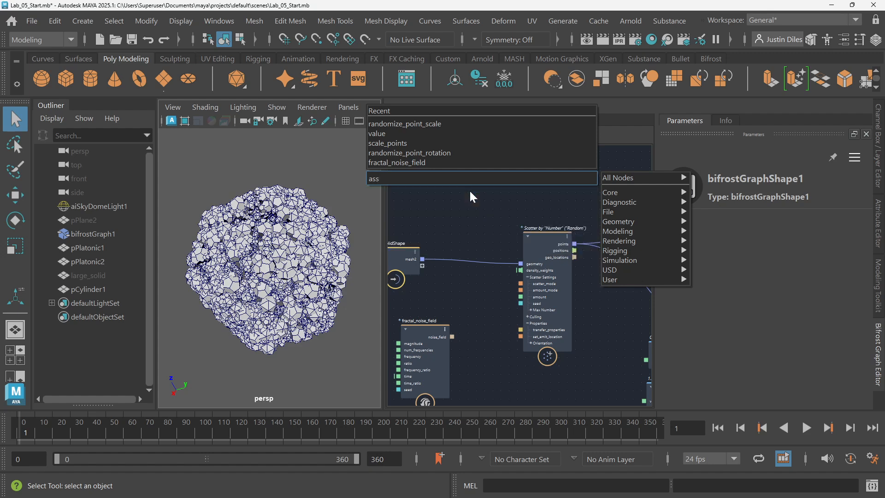
{"action": "scroll", "coordinate": [530, 172], "scroll_direction": "down", "scroll_amount": 1}
{"action": "middle_click_drag", "start_coordinate": [530, 173], "coordinate": [530, 214]}
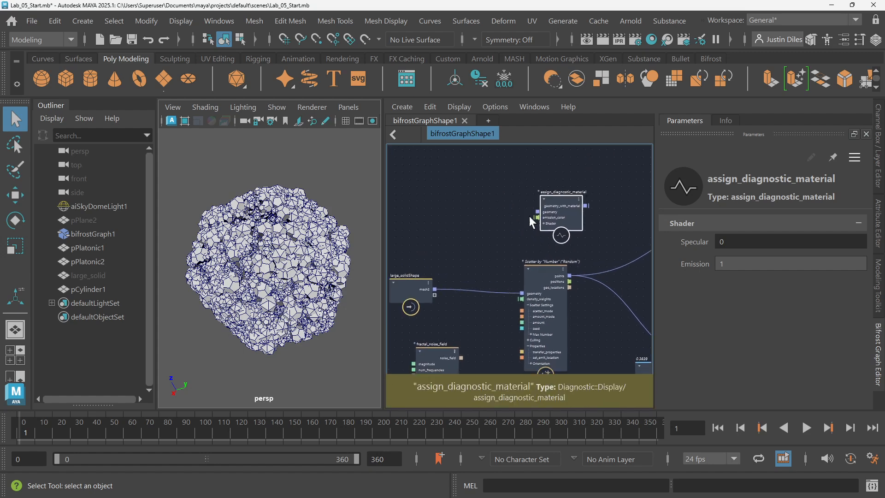
Step: Connect large_solidShape's mesh2 to assign_diagnostic_material's geometry and fractal_noise_field's noise_field to its emission_color
{"action": "left_click_drag", "start_coordinate": [436, 289], "coordinate": [546, 197]}
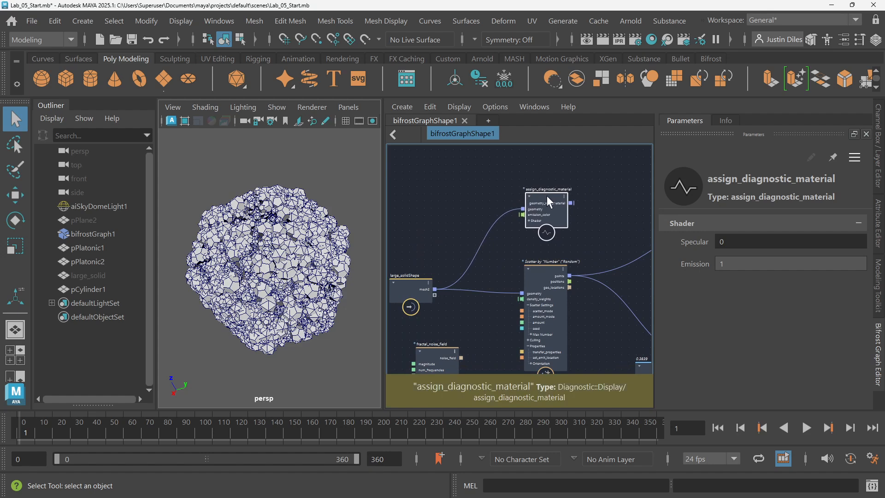
{"action": "middle_click_drag", "start_coordinate": [485, 318], "coordinate": [479, 283]}
{"action": "scroll", "coordinate": [466, 303], "scroll_direction": "up", "scroll_amount": 3}
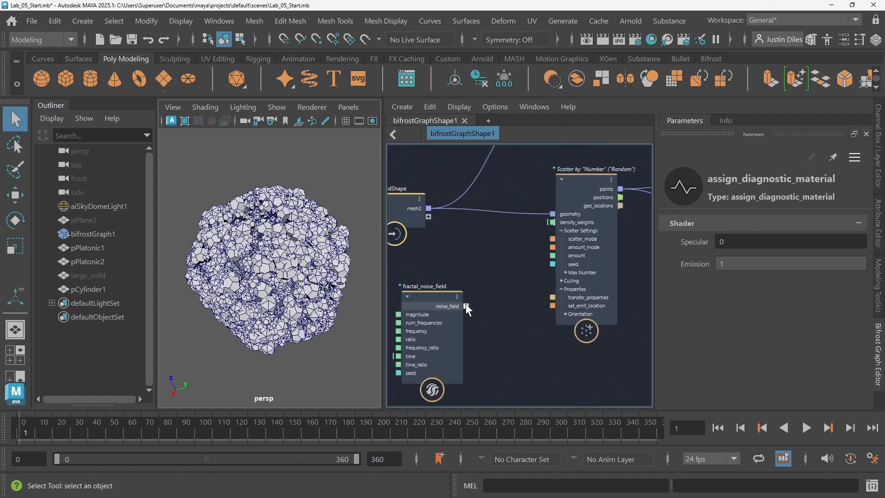
{"action": "scroll", "coordinate": [509, 277], "scroll_direction": "down", "scroll_amount": 3}
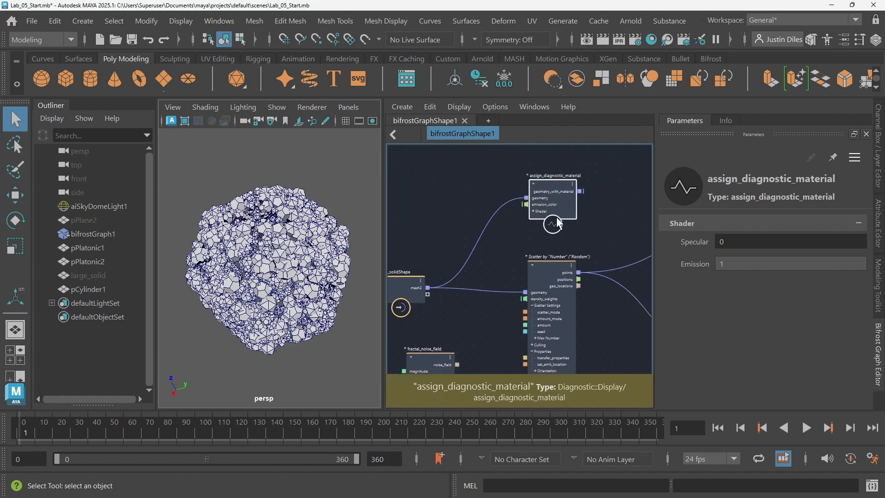
{"action": "scroll", "coordinate": [557, 217], "scroll_direction": "up", "scroll_amount": 3}
{"action": "scroll", "coordinate": [527, 200], "scroll_direction": "down", "scroll_amount": 2}
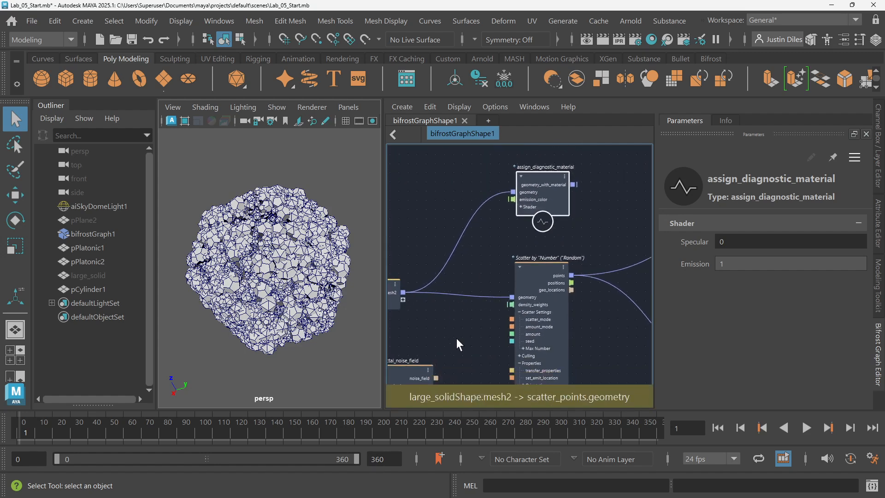
{"action": "left_click_drag", "start_coordinate": [458, 336], "coordinate": [513, 196]}
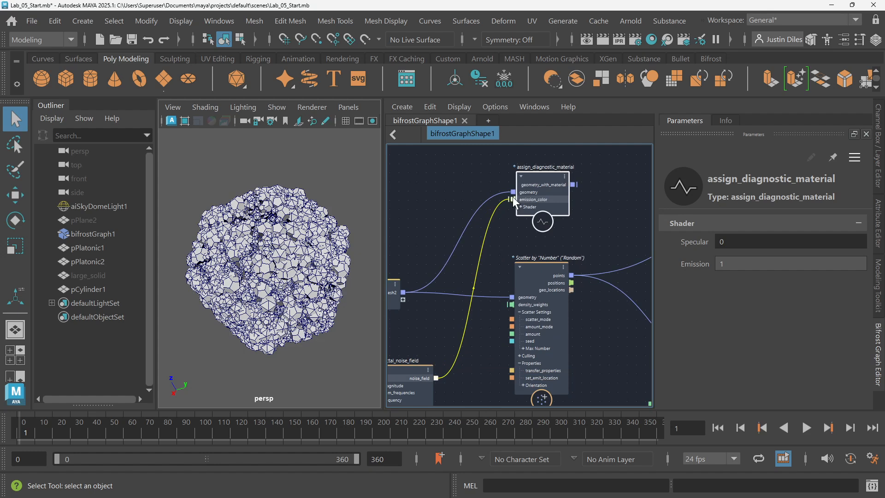
Step: Turn off the diagnostic display flag of point_scope and move that node closer to scatter_points
{"action": "scroll", "coordinate": [545, 213], "scroll_direction": "down", "scroll_amount": 2}
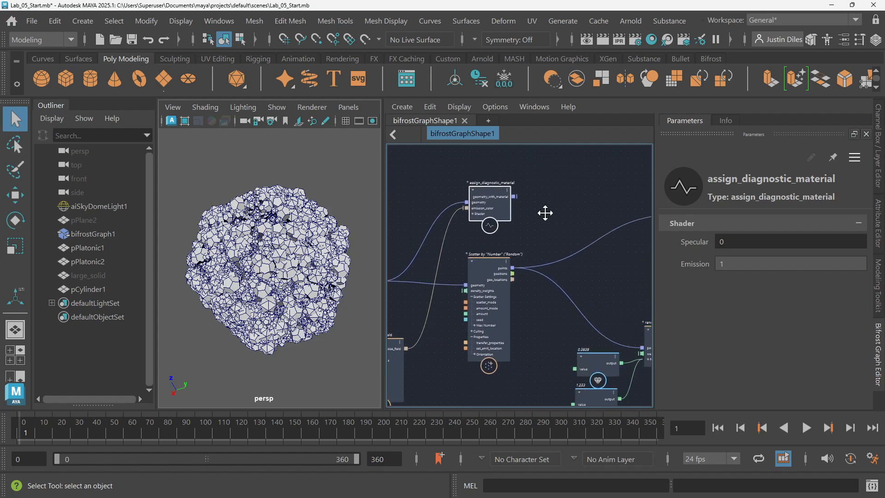
{"action": "middle_click_drag", "start_coordinate": [545, 214], "coordinate": [530, 191]}
{"action": "scroll", "coordinate": [558, 237], "scroll_direction": "down", "scroll_amount": 3}
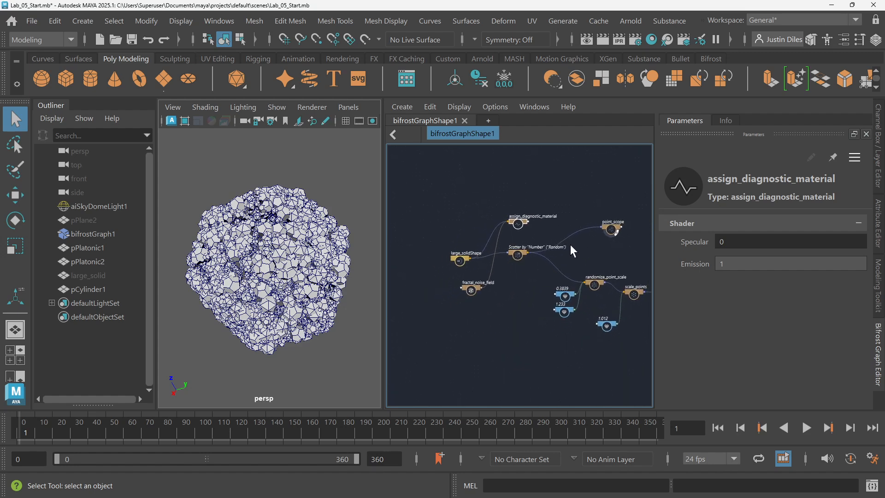
{"action": "middle_click_drag", "start_coordinate": [511, 260], "coordinate": [526, 253]}
{"action": "scroll", "coordinate": [549, 249], "scroll_direction": "up", "scroll_amount": 5}
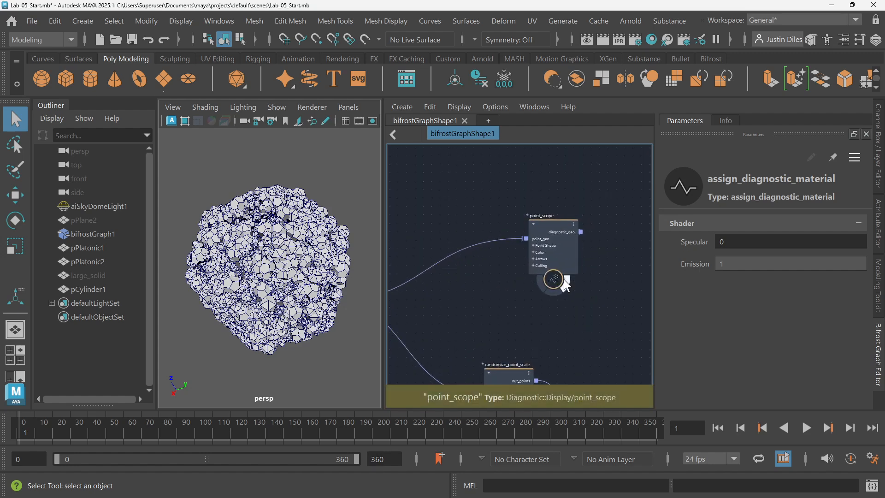
{"action": "left_click_drag", "start_coordinate": [550, 230], "coordinate": [507, 265]}
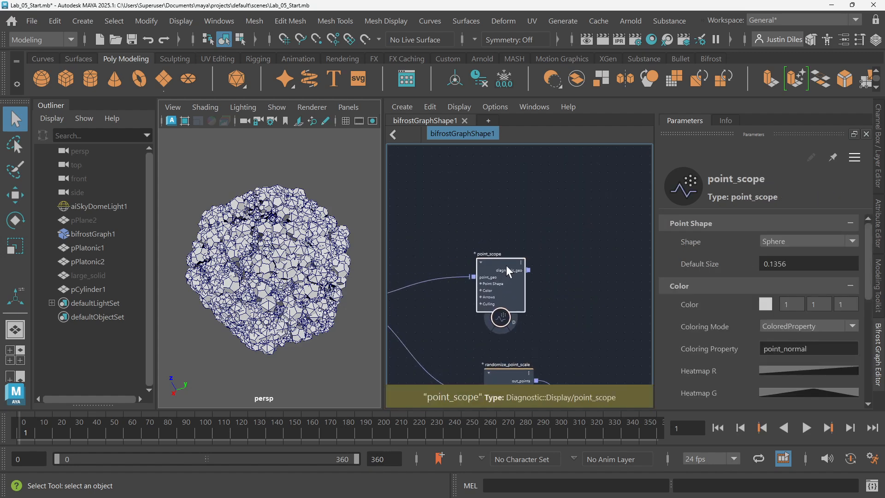
Step: Delete the connection between bake_instanced_geometry's merged_meshes and the output node
{"action": "scroll", "coordinate": [605, 239], "scroll_direction": "down", "scroll_amount": 2}
{"action": "scroll", "coordinate": [604, 239], "scroll_direction": "down", "scroll_amount": 1}
{"action": "middle_click_drag", "start_coordinate": [605, 239], "coordinate": [502, 203]}
{"action": "middle_click_drag", "start_coordinate": [633, 259], "coordinate": [310, 197]}
{"action": "scroll", "coordinate": [560, 252], "scroll_direction": "up", "scroll_amount": 5}
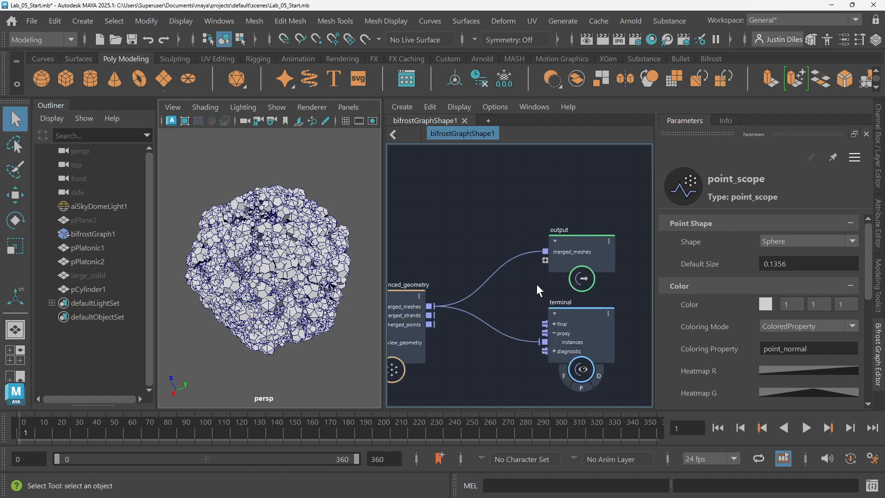
{"action": "left_click", "coordinate": [488, 237]}
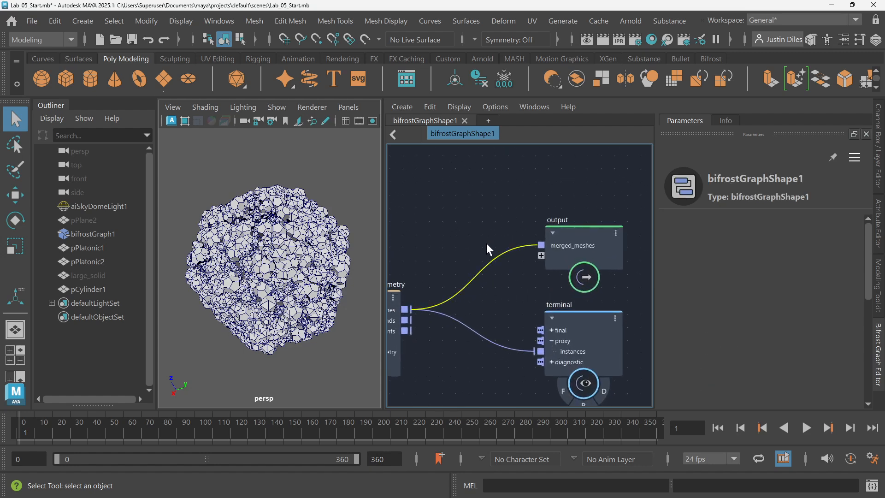
{"action": "key", "text": "Delete"}
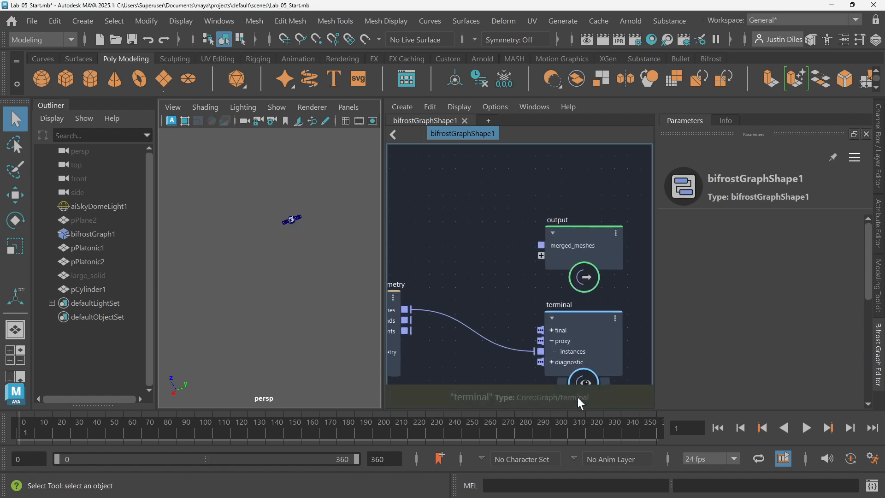
Step: Move the terminal node above and beside the output node and turn on its proxy display flag
{"action": "left_click_drag", "start_coordinate": [583, 318], "coordinate": [489, 189]}
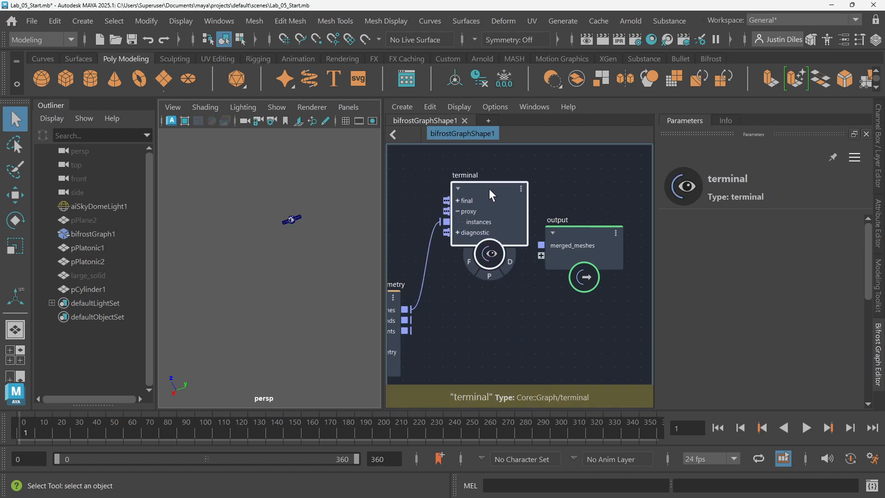
{"action": "left_click", "coordinate": [491, 277]}
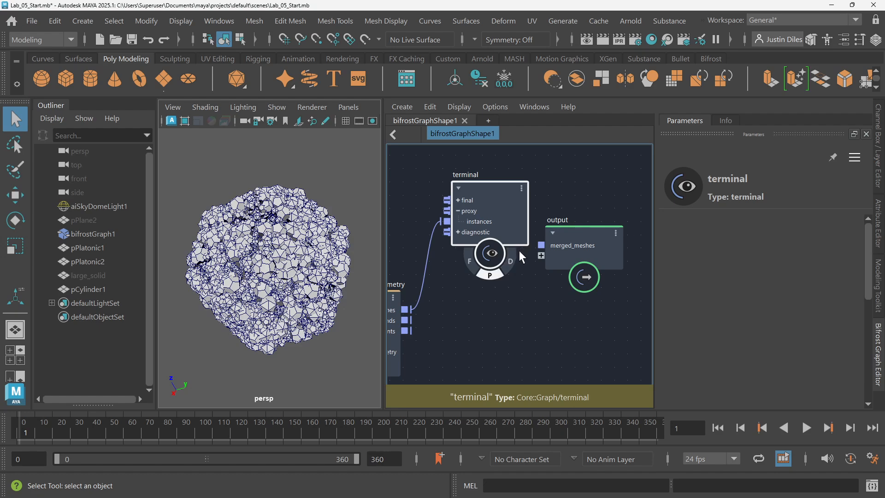
{"action": "key", "text": "a"}
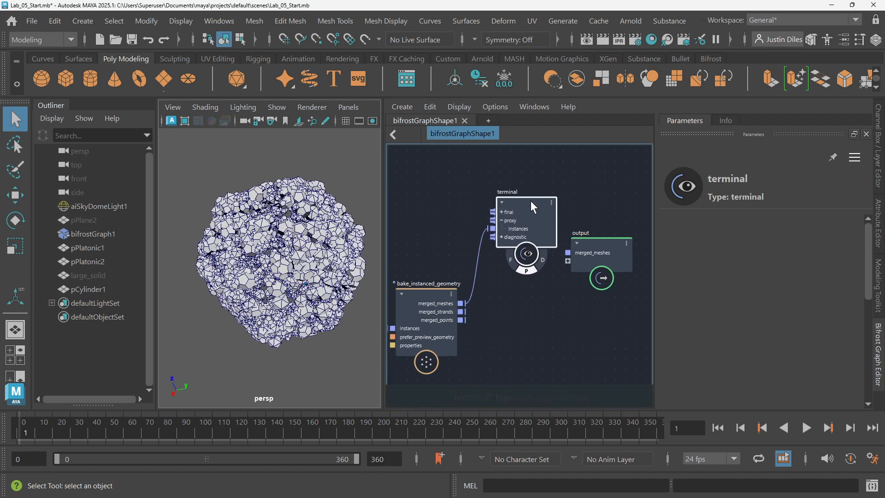
{"action": "scroll", "coordinate": [532, 173], "scroll_direction": "down", "scroll_amount": 5}
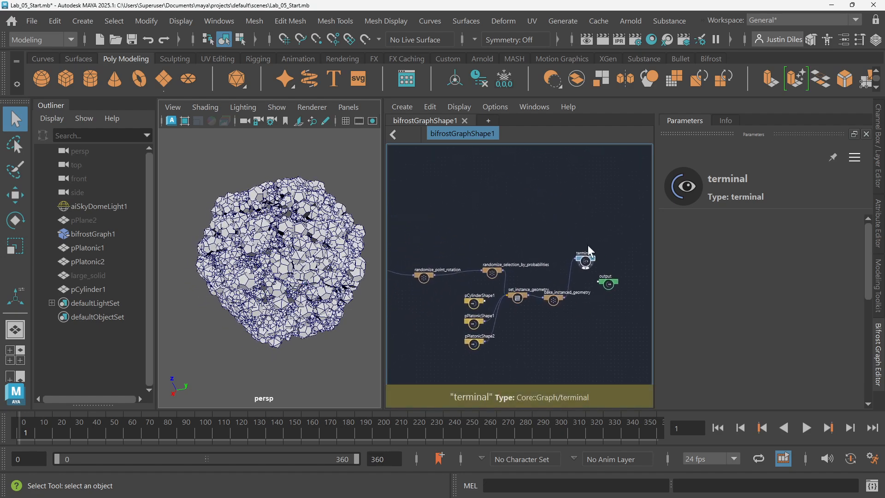
{"action": "scroll", "coordinate": [521, 237], "scroll_direction": "up", "scroll_amount": 3}
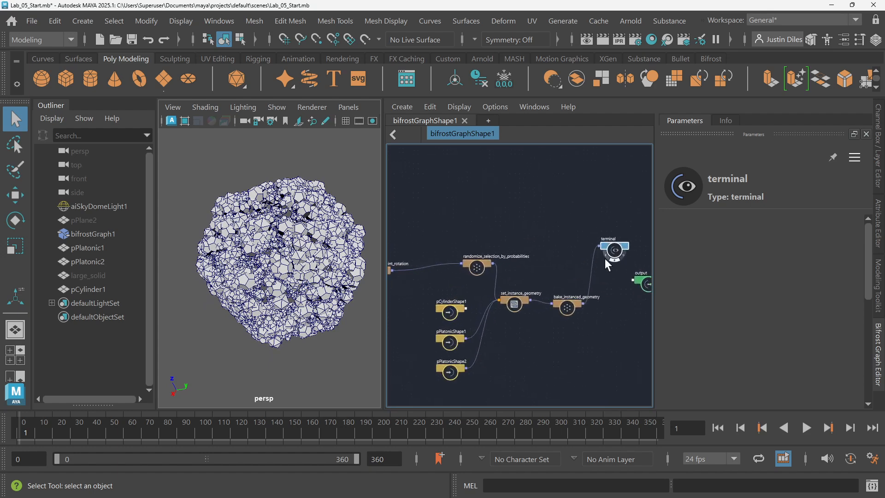
{"action": "scroll", "coordinate": [606, 259], "scroll_direction": "up", "scroll_amount": 3}
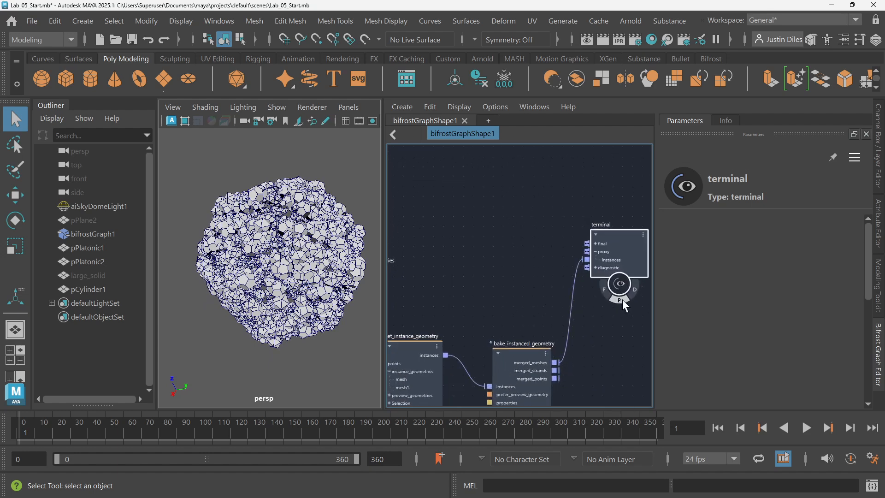
{"action": "scroll", "coordinate": [622, 300], "scroll_direction": "down", "scroll_amount": 5}
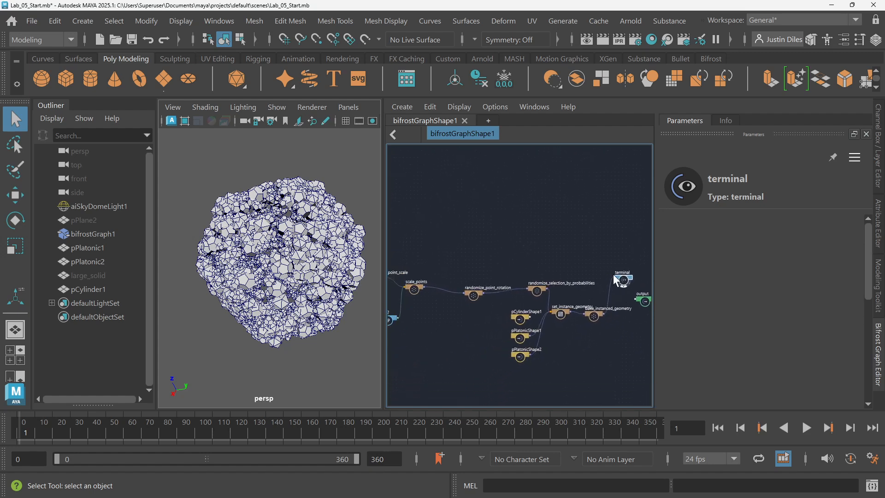
Step: Move the terminal node across the graph to sit beside assign_diagnostic_material
{"action": "left_click", "coordinate": [478, 217]}
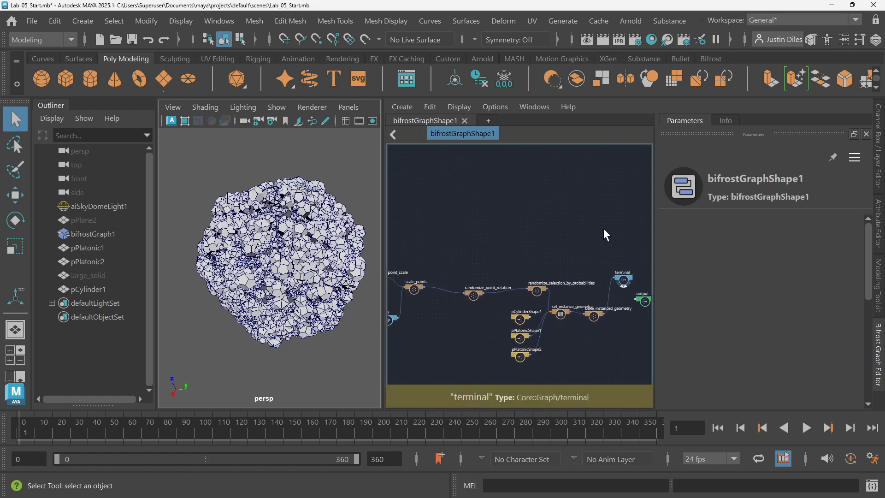
{"action": "scroll", "coordinate": [602, 262], "scroll_direction": "up", "scroll_amount": 4}
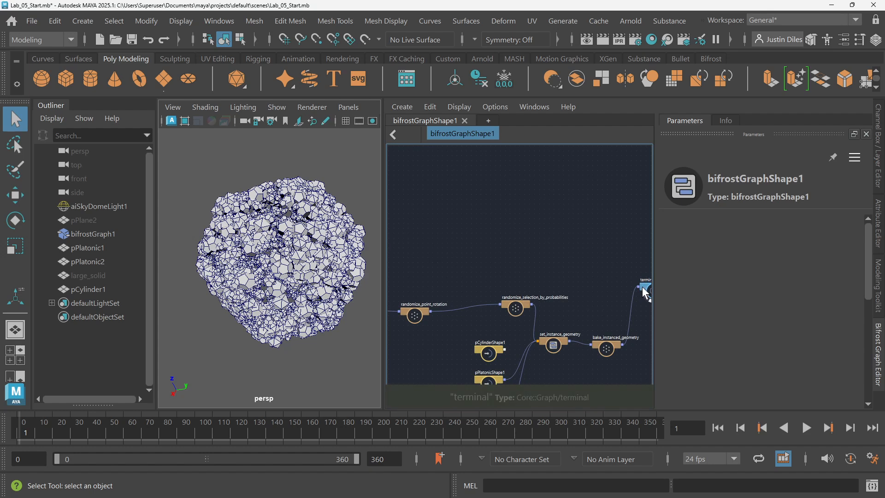
{"action": "left_click_drag", "start_coordinate": [645, 294], "coordinate": [451, 236]}
{"action": "middle_click_drag", "start_coordinate": [434, 202], "coordinate": [628, 203]}
{"action": "left_click_drag", "start_coordinate": [642, 234], "coordinate": [435, 189]}
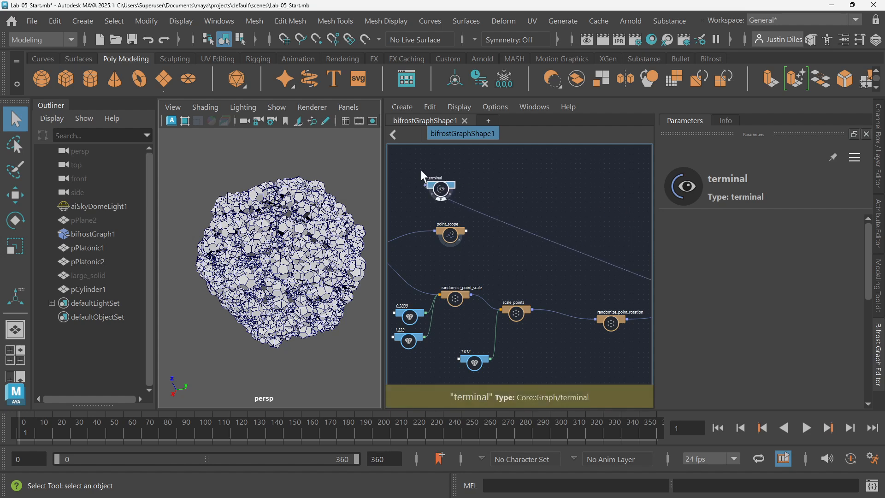
{"action": "middle_click_drag", "start_coordinate": [421, 170], "coordinate": [550, 248]}
{"action": "scroll", "coordinate": [552, 262], "scroll_direction": "up", "scroll_amount": 3}
{"action": "left_click_drag", "start_coordinate": [566, 258], "coordinate": [496, 281]}
{"action": "middle_click_drag", "start_coordinate": [475, 266], "coordinate": [510, 202]}
{"action": "scroll", "coordinate": [486, 219], "scroll_direction": "up", "scroll_amount": 1}
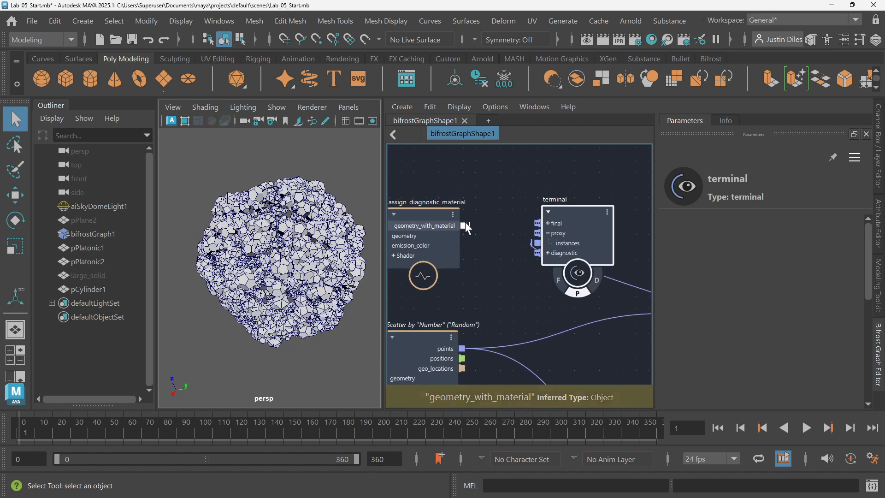
Step: Connect assign_diagnostic_material's geometry_with_material to the terminal's diagnostic input, and switch the terminal's display flag from proxy to diagnostic
{"action": "left_click_drag", "start_coordinate": [465, 226], "coordinate": [538, 250]}
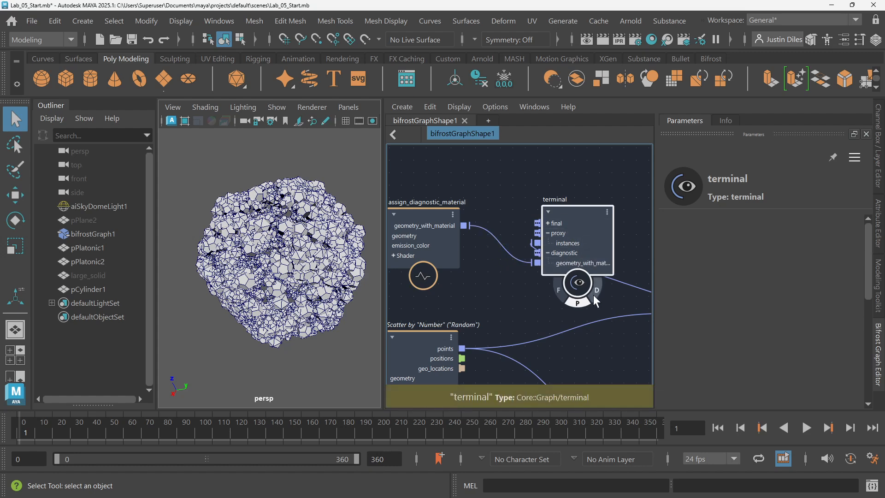
{"action": "left_click", "coordinate": [577, 304]}
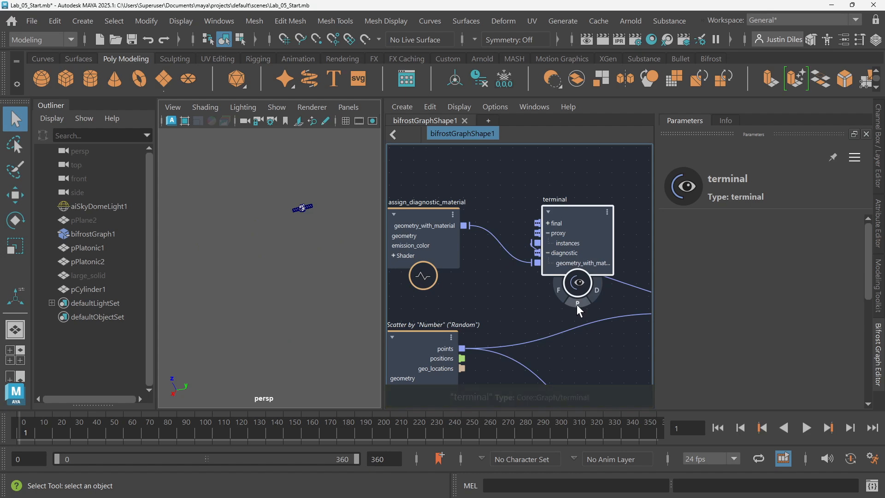
{"action": "left_click", "coordinate": [598, 290]}
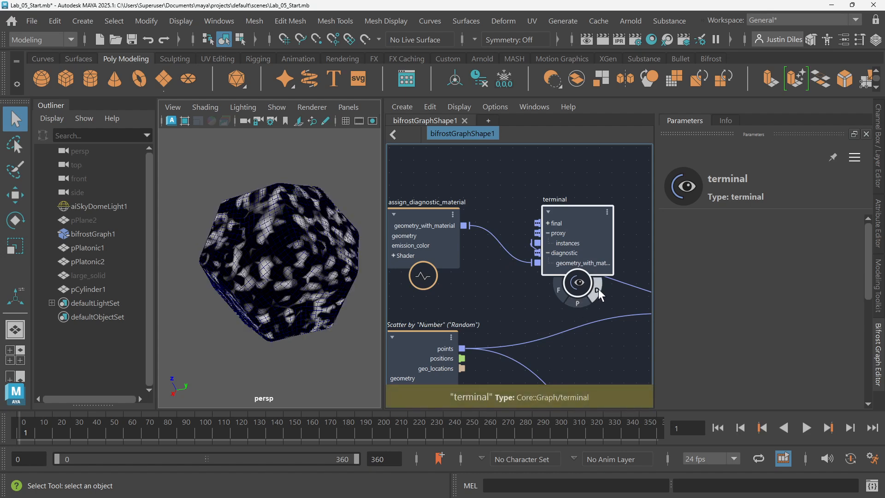
Step: Move the terminal node back to the end of the graph, just above the output node
{"action": "scroll", "coordinate": [491, 290], "scroll_direction": "down", "scroll_amount": 5}
{"action": "middle_click_drag", "start_coordinate": [577, 249], "coordinate": [494, 199]}
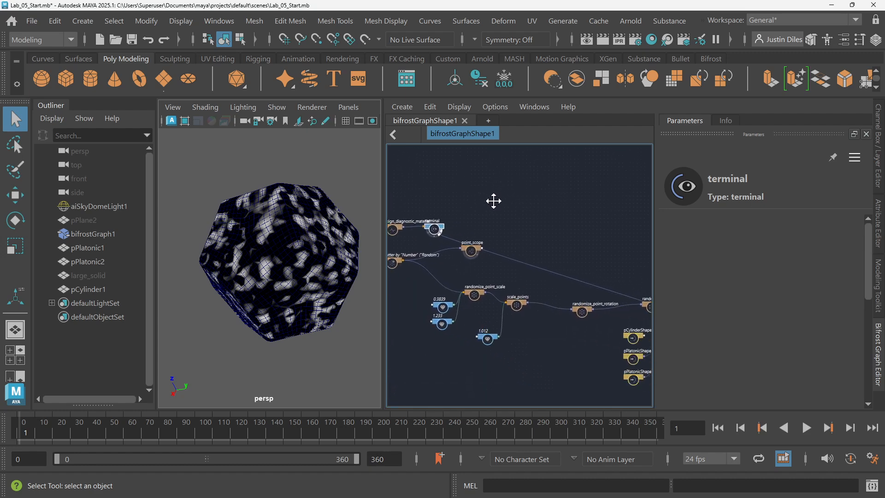
{"action": "scroll", "coordinate": [506, 226], "scroll_direction": "down", "scroll_amount": 3}
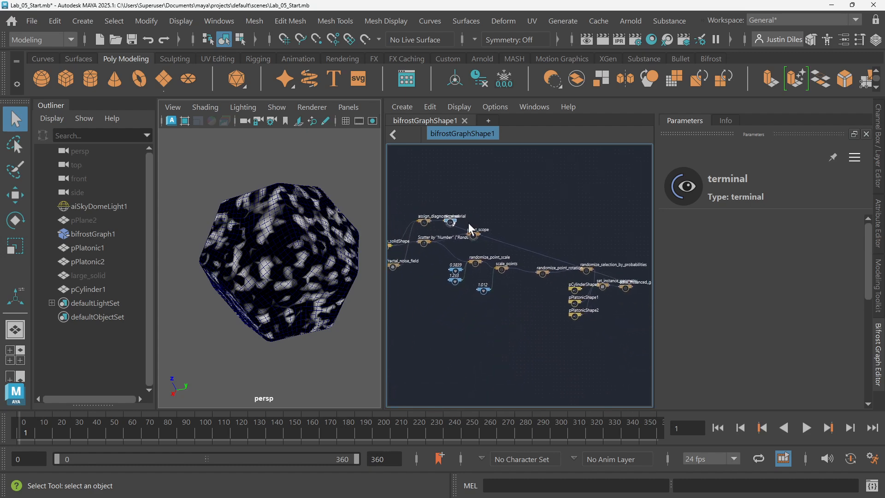
{"action": "left_click", "coordinate": [527, 200]}
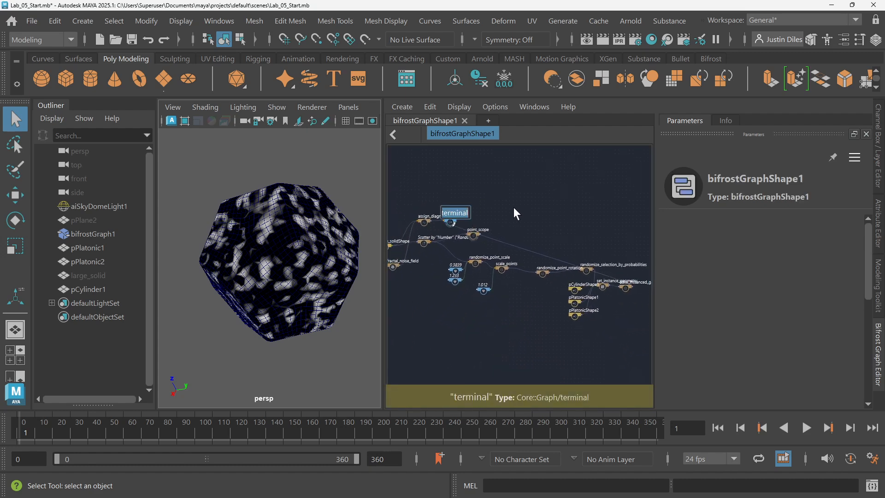
{"action": "scroll", "coordinate": [449, 215], "scroll_direction": "up", "scroll_amount": 4}
{"action": "left_click_drag", "start_coordinate": [441, 212], "coordinate": [543, 229]}
{"action": "scroll", "coordinate": [565, 273], "scroll_direction": "down", "scroll_amount": 3}
{"action": "middle_click_drag", "start_coordinate": [576, 281], "coordinate": [417, 262]}
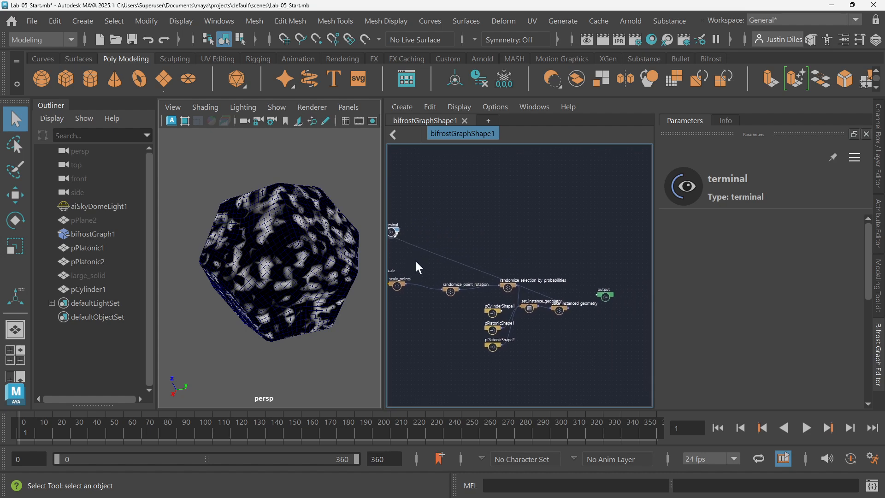
{"action": "left_click_drag", "start_coordinate": [395, 228], "coordinate": [609, 273]}
{"action": "scroll", "coordinate": [604, 280], "scroll_direction": "up", "scroll_amount": 2}
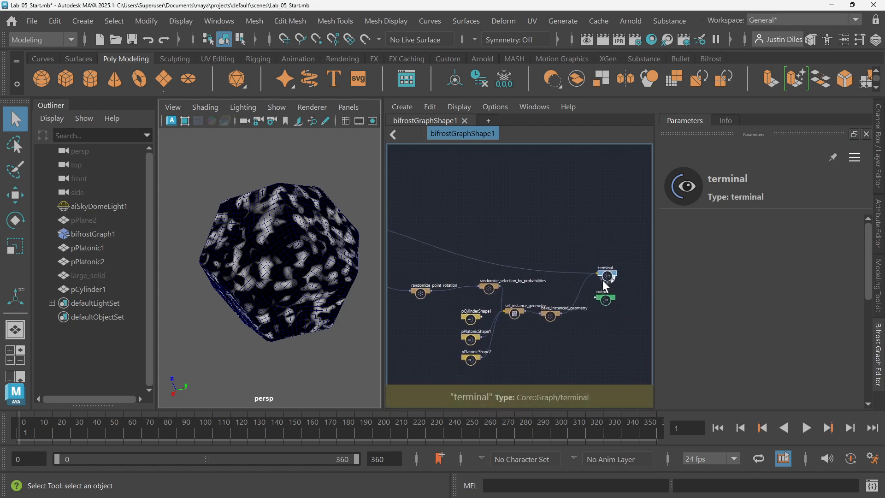
Step: Examine the fractal noise pattern on the solid's surface up close and from different angles
{"action": "scroll", "coordinate": [285, 246], "scroll_direction": "up", "scroll_amount": 5}
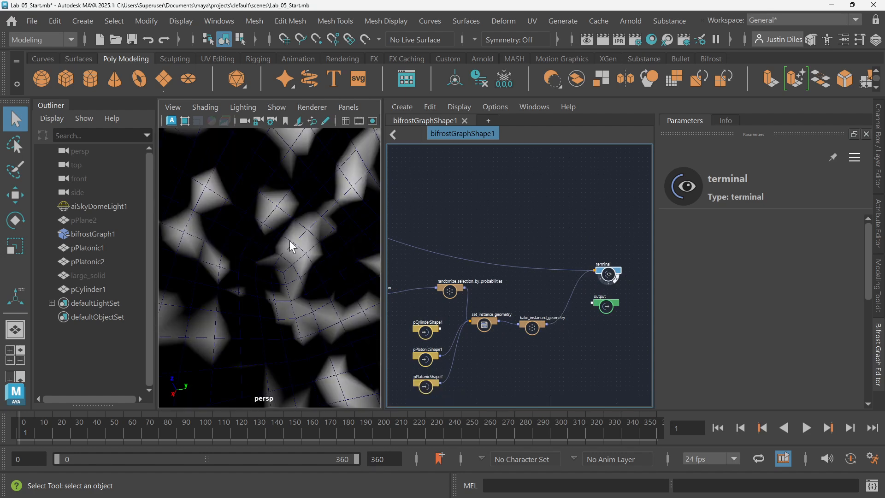
{"action": "scroll", "coordinate": [290, 240], "scroll_direction": "down", "scroll_amount": 8}
{"action": "scroll", "coordinate": [290, 240], "scroll_direction": "up", "scroll_amount": 7}
{"action": "scroll", "coordinate": [290, 240], "scroll_direction": "down", "scroll_amount": 4}
{"action": "left_click_drag", "start_coordinate": [290, 239], "coordinate": [373, 227], "text": "alt"}
{"action": "left_click", "coordinate": [450, 192]}
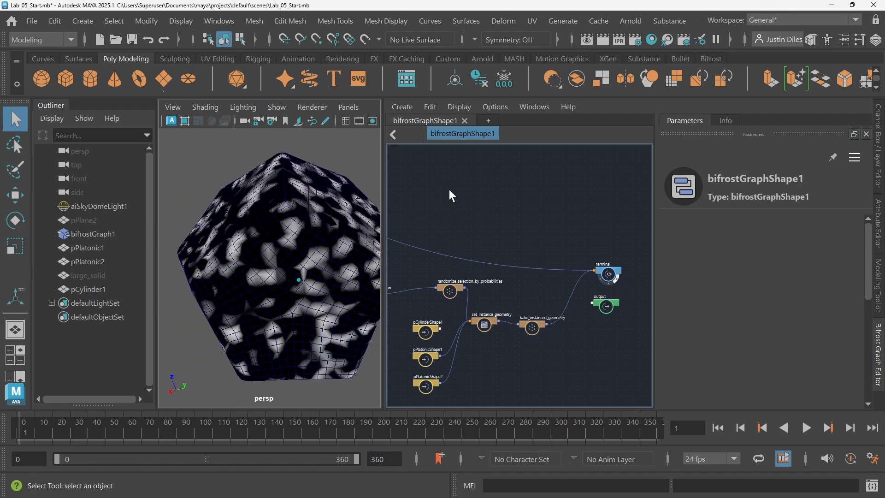
{"action": "left_click", "coordinate": [293, 233]}
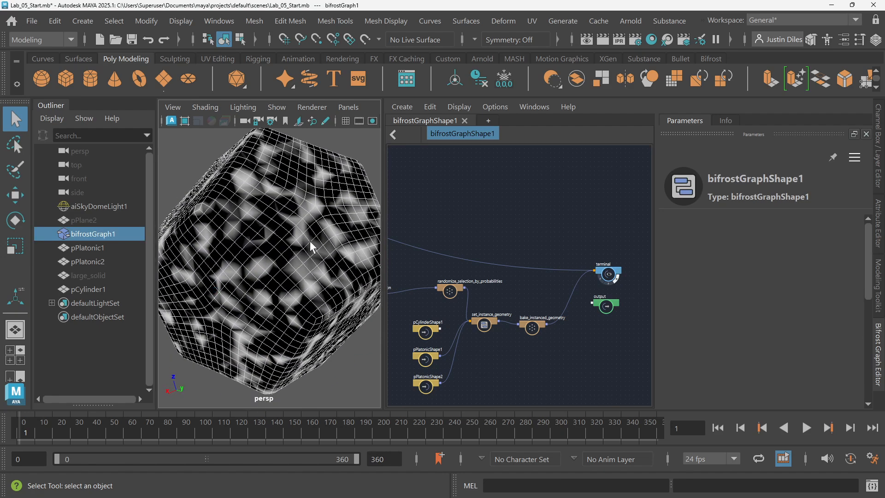
{"action": "left_click", "coordinate": [348, 153]}
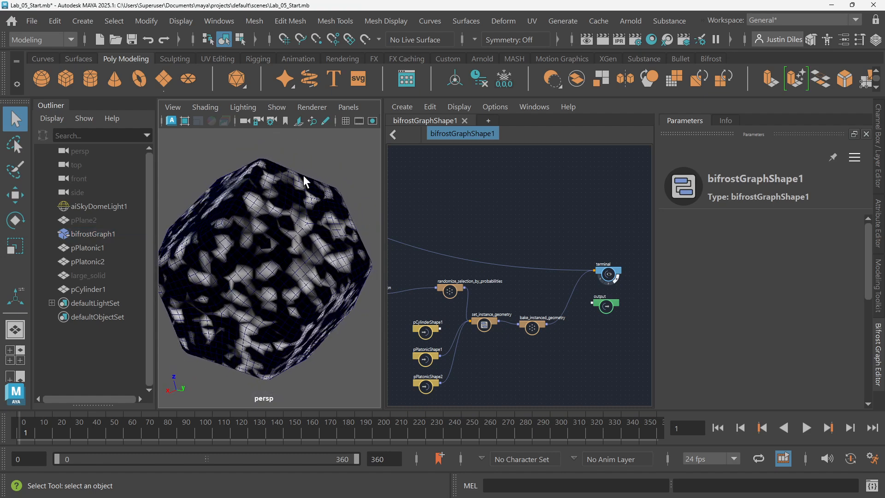
Step: Try to apply the Smooth operation to bifrostGraph1
{"action": "left_click", "coordinate": [293, 225]}
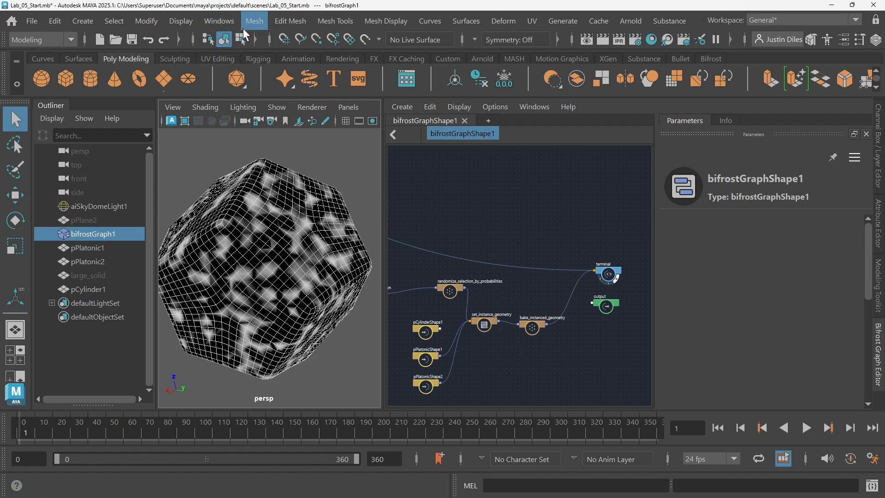
{"action": "left_click", "coordinate": [259, 23]}
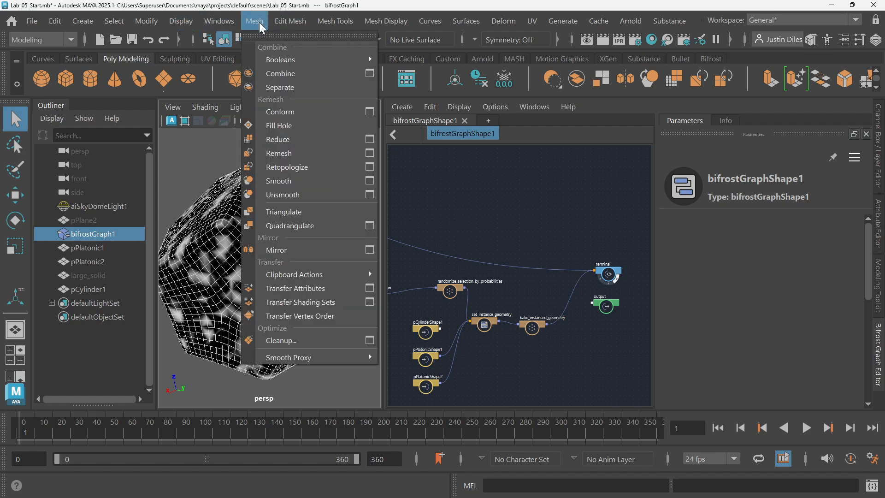
{"action": "left_click", "coordinate": [309, 181]}
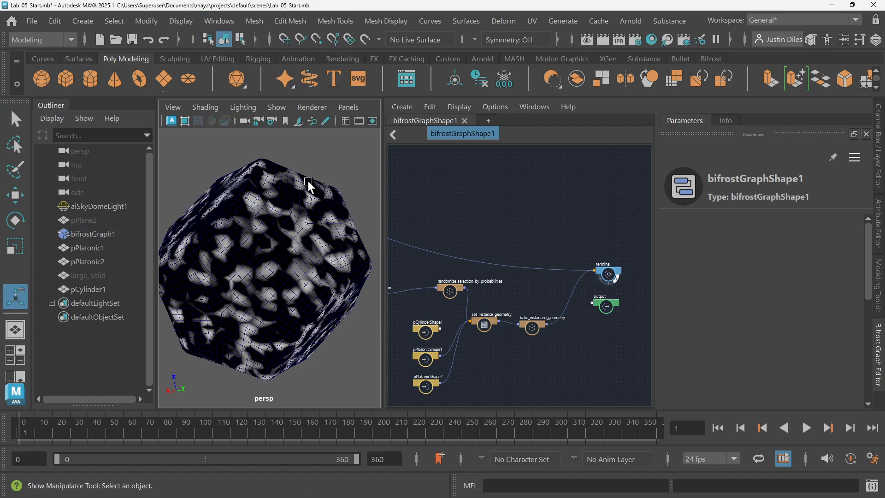
{"action": "left_click", "coordinate": [15, 119]}
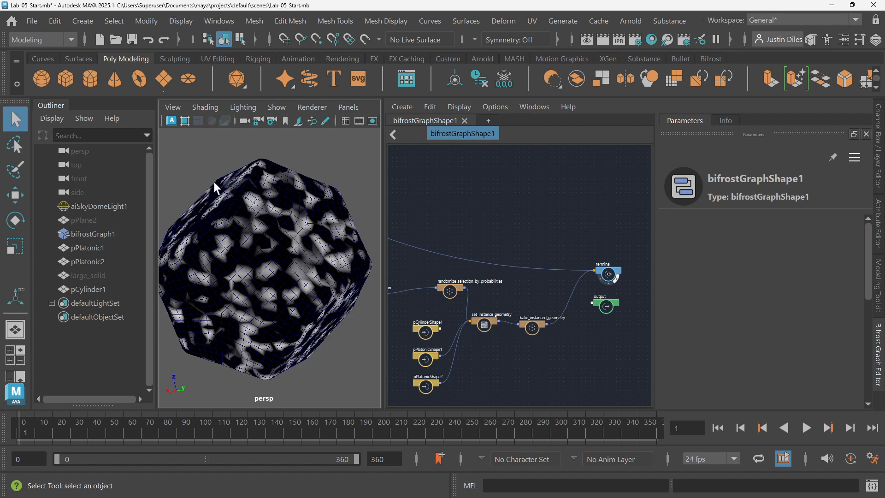
{"action": "left_click", "coordinate": [232, 208]}
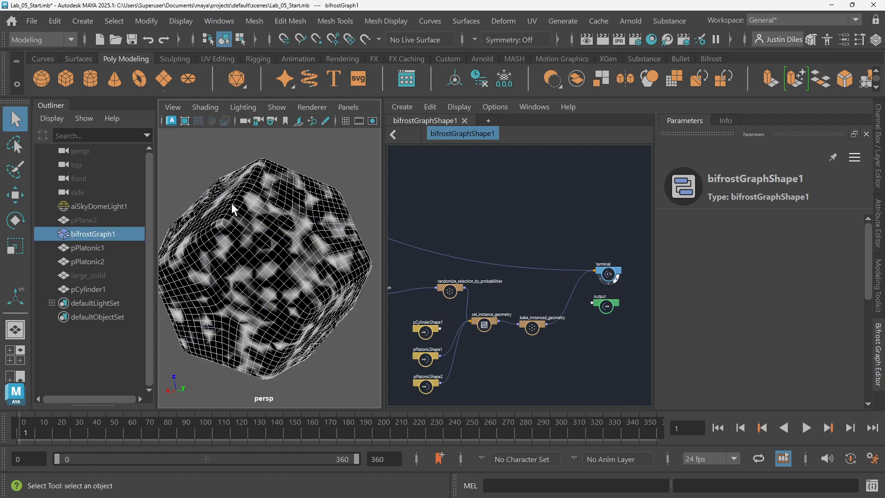
{"action": "left_click", "coordinate": [297, 157]}
Step: Smooth the large_solid mesh with 3 divisions
{"action": "left_click", "coordinate": [95, 272]}
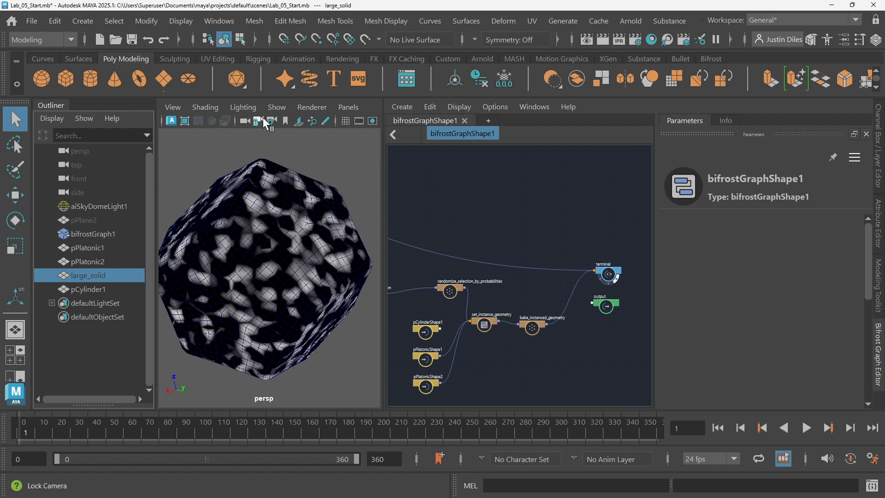
{"action": "left_click", "coordinate": [261, 20]}
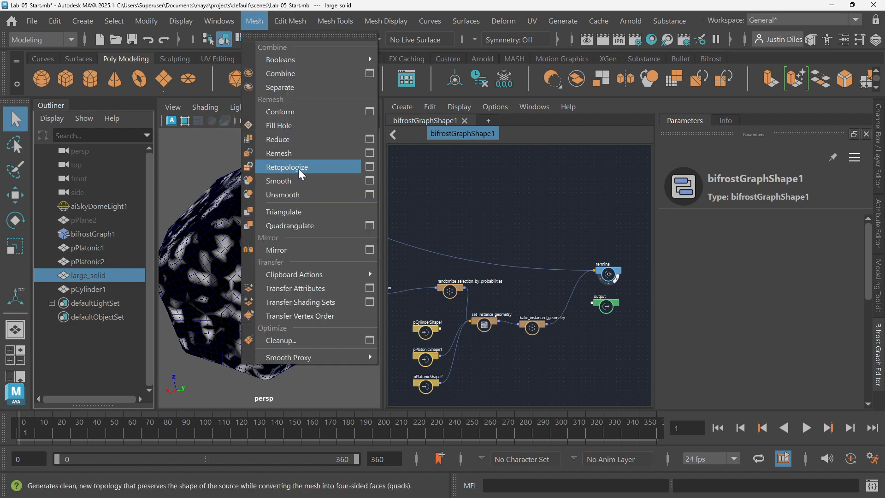
{"action": "left_click", "coordinate": [290, 181]}
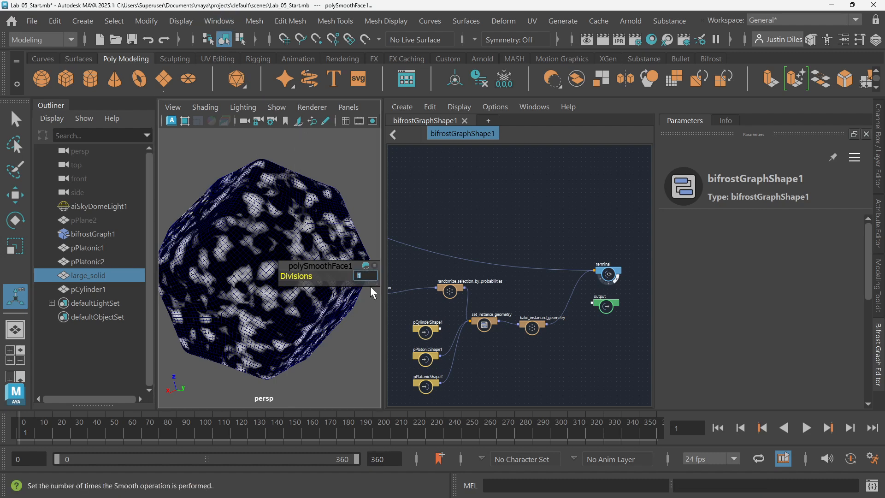
{"action": "type", "text": "3"}
{"action": "key", "text": "Return"}
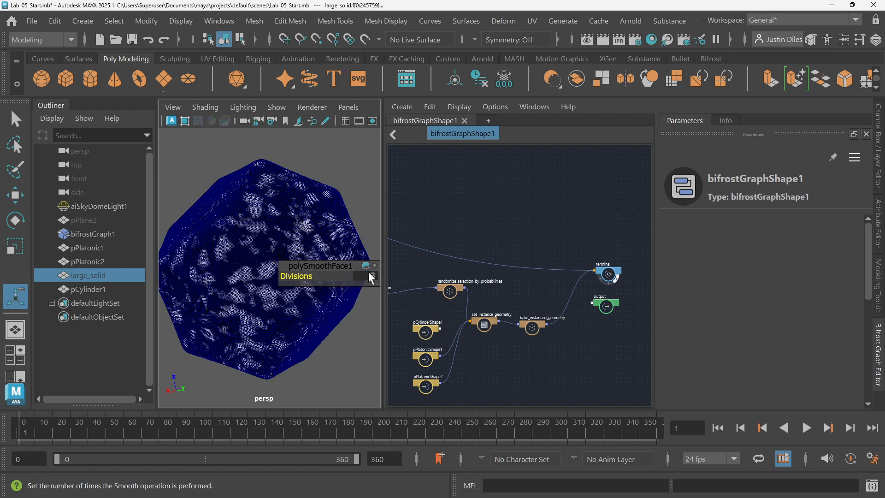
Step: Deselect the scattered solid, widen the perspective viewport and turn off its wireframe-on-shaded display
{"action": "left_click", "coordinate": [364, 201]}
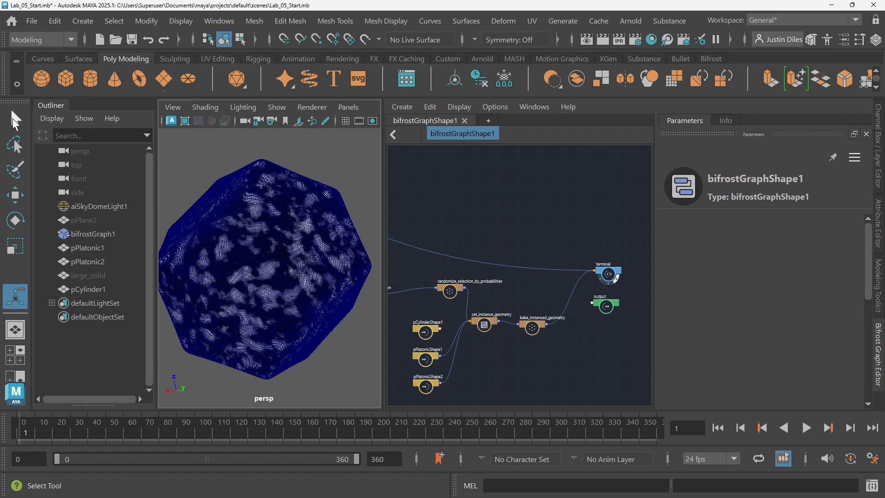
{"action": "key", "text": "q"}
{"action": "left_click", "coordinate": [299, 203]}
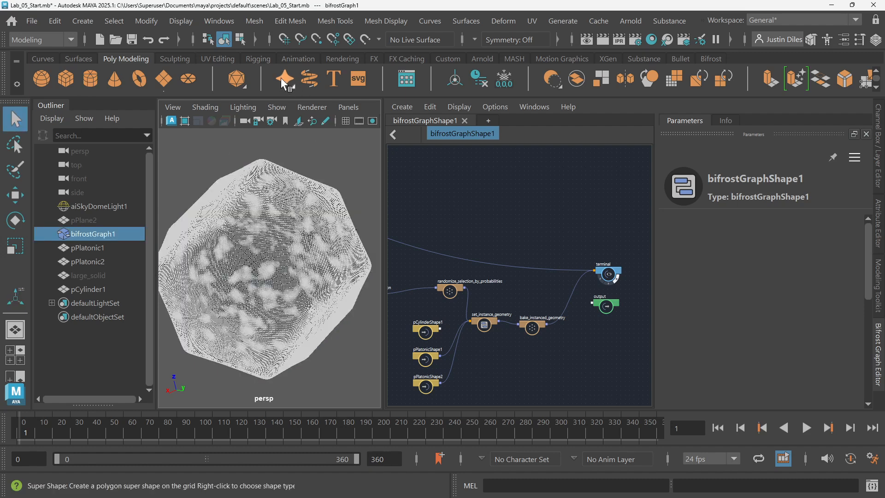
{"action": "left_click", "coordinate": [319, 167]}
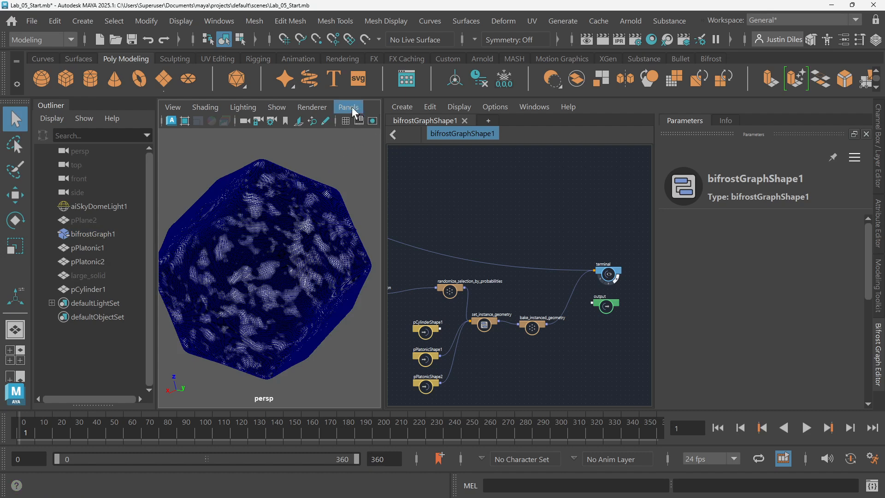
{"action": "mouse_move", "coordinate": [384, 140]}
{"action": "left_mouse_down"}
{"action": "mouse_move", "coordinate": [550, 139]}
{"action": "mouse_move", "coordinate": [510, 140]}
{"action": "left_mouse_up"}
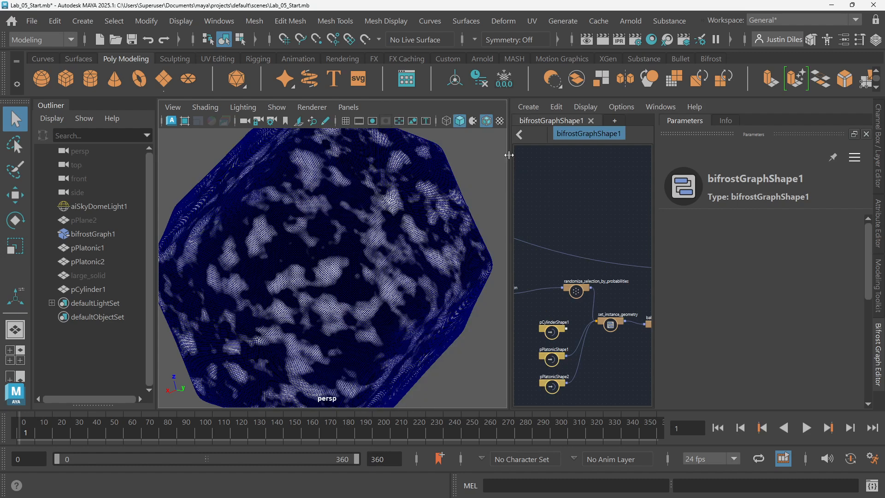
{"action": "left_click", "coordinate": [487, 121]}
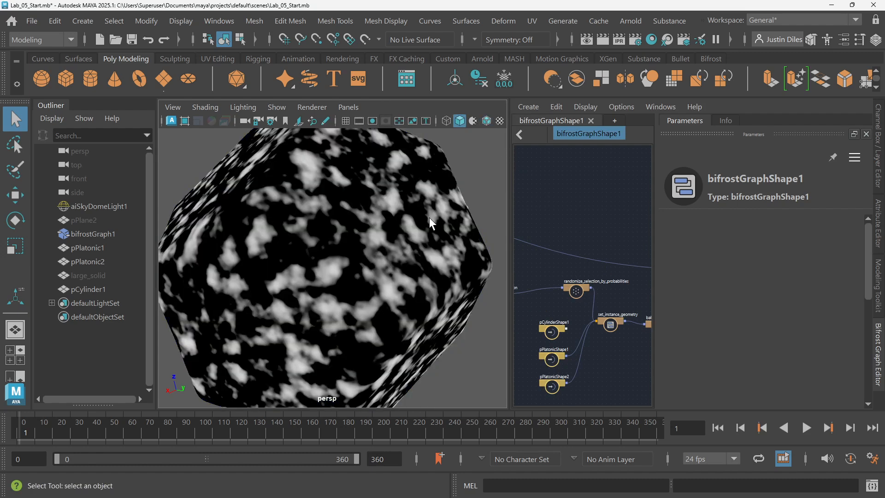
{"action": "left_click_drag", "start_coordinate": [430, 217], "coordinate": [307, 239], "text": "alt"}
{"action": "left_click_drag", "start_coordinate": [374, 230], "coordinate": [325, 234], "text": "alt"}
Step: Select the fractal_noise_field node in the graph to show its parameters
{"action": "middle_click_drag", "start_coordinate": [545, 223], "coordinate": [549, 199], "text": "alt"}
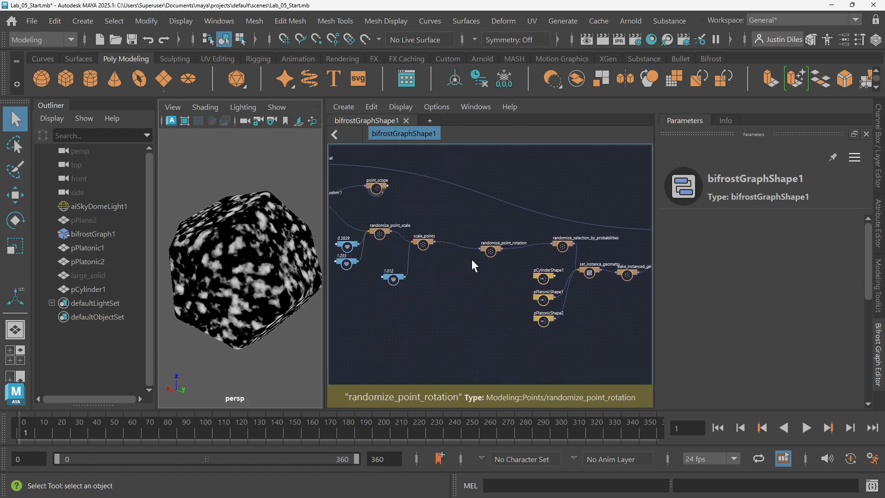
{"action": "middle_click_drag", "start_coordinate": [435, 270], "coordinate": [483, 303], "text": "alt"}
{"action": "left_click_drag", "start_coordinate": [216, 226], "coordinate": [387, 284], "text": "alt"}
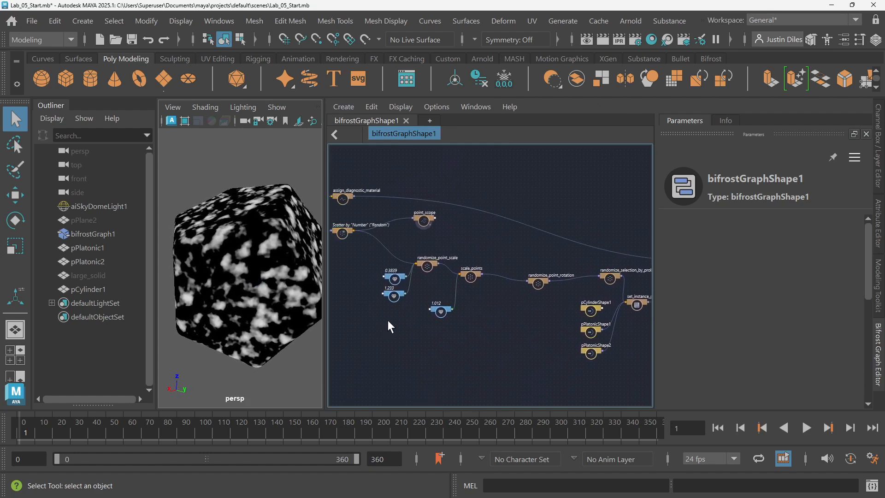
{"action": "middle_click_drag", "start_coordinate": [388, 322], "coordinate": [514, 314], "text": "alt"}
{"action": "scroll", "coordinate": [449, 265], "scroll_direction": "up", "scroll_amount": 3}
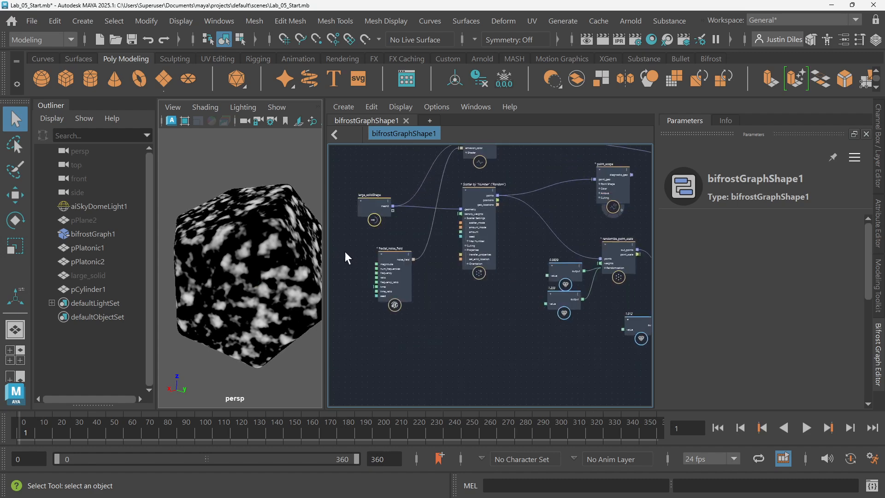
{"action": "scroll", "coordinate": [377, 254], "scroll_direction": "up", "scroll_amount": 4}
{"action": "middle_click_drag", "start_coordinate": [413, 230], "coordinate": [459, 220], "text": "alt"}
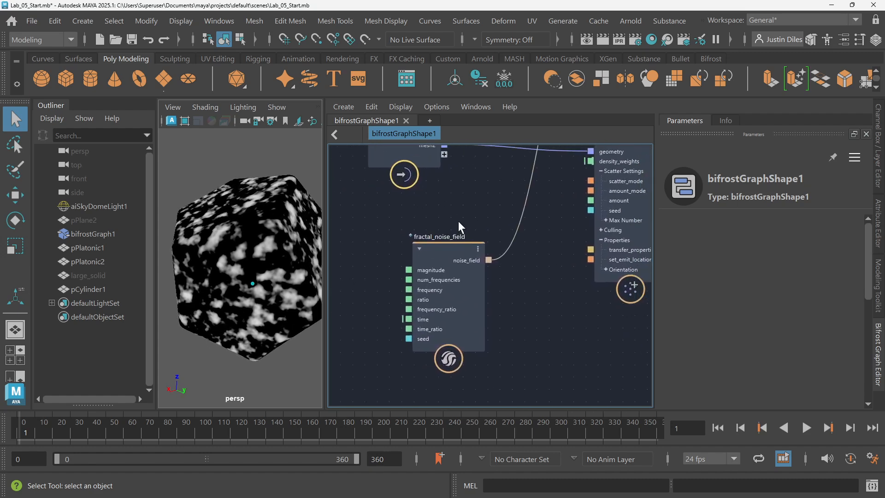
{"action": "left_click_drag", "start_coordinate": [461, 246], "coordinate": [445, 247]}
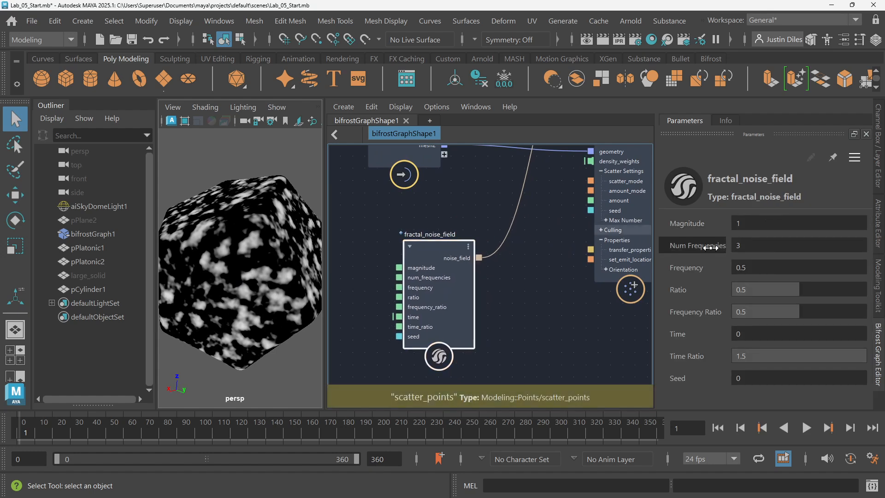
Step: Restore the noise field's Num Frequencies to 3 after a brief adjustment and set its Frequency to 0.1
{"action": "left_click_drag", "start_coordinate": [716, 247], "coordinate": [709, 246]}
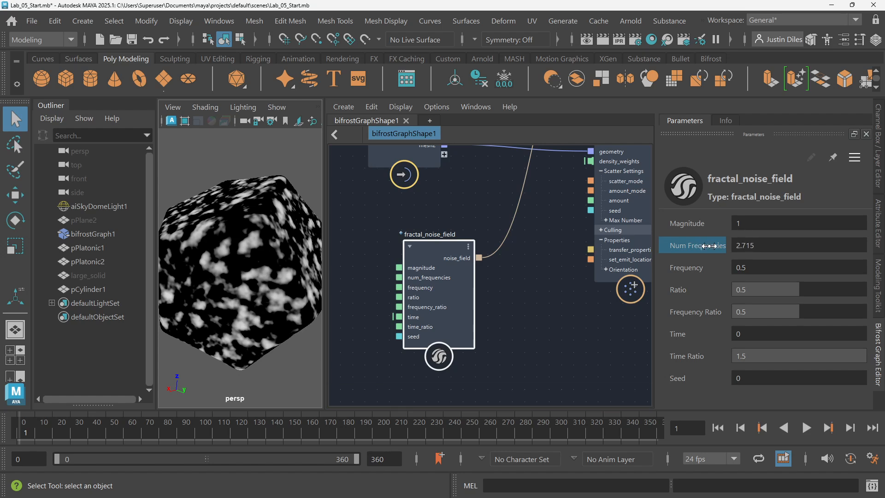
{"action": "left_click", "coordinate": [754, 246]}
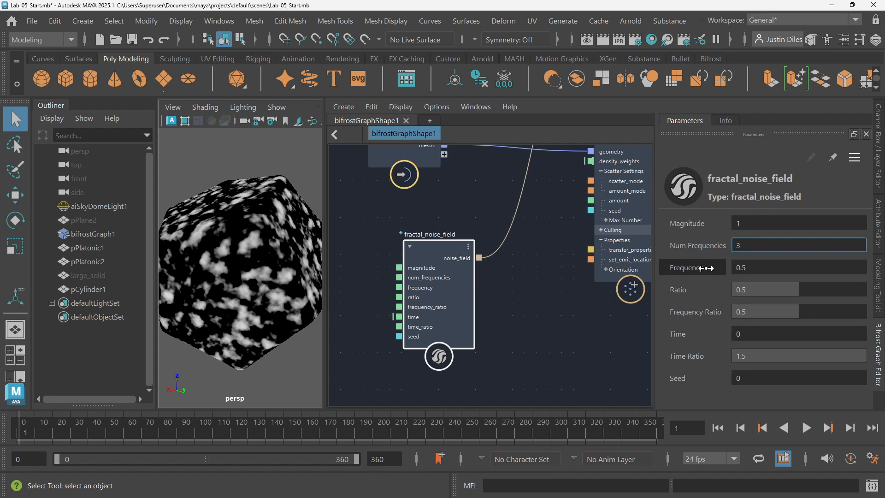
{"action": "left_click_drag", "start_coordinate": [700, 268], "coordinate": [607, 268]}
{"action": "left_click", "coordinate": [766, 268]}
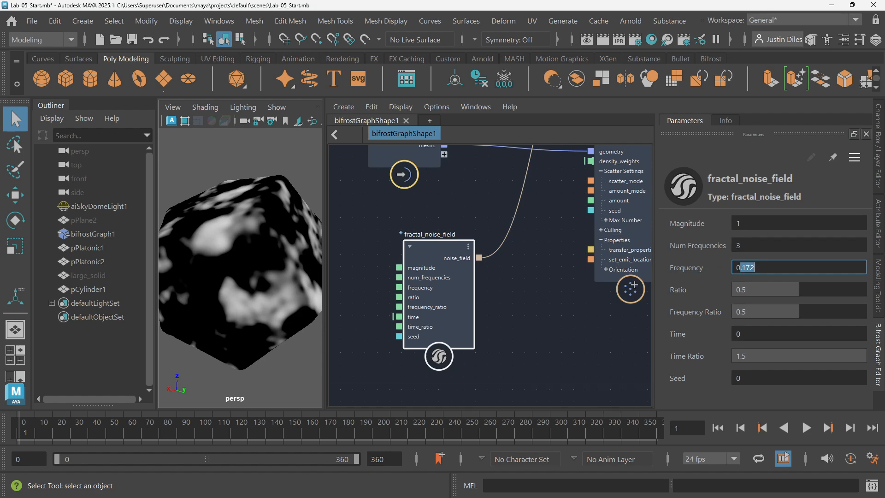
{"action": "type", "text": ".1"}
{"action": "key", "text": "Return"}
Step: Try the noise field with Num Frequencies at 0, 1 and 2
{"action": "left_click_drag", "start_coordinate": [193, 263], "coordinate": [582, 255], "text": "alt"}
{"action": "left_click_drag", "start_coordinate": [694, 247], "coordinate": [593, 240]}
{"action": "type", "text": "0"}
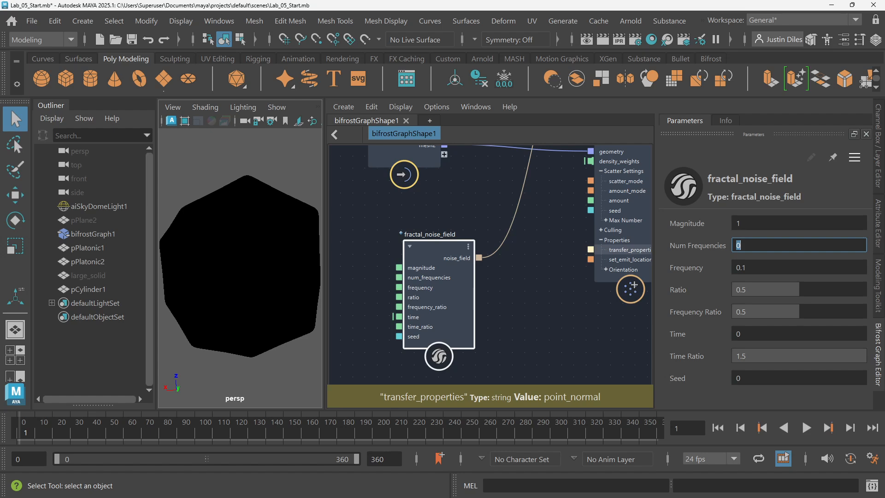
{"action": "key", "text": "Return"}
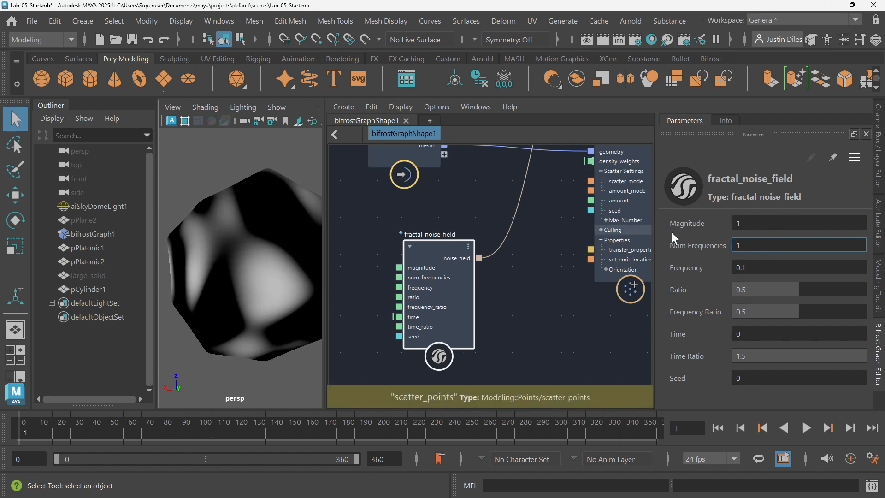
{"action": "left_click", "coordinate": [739, 244]}
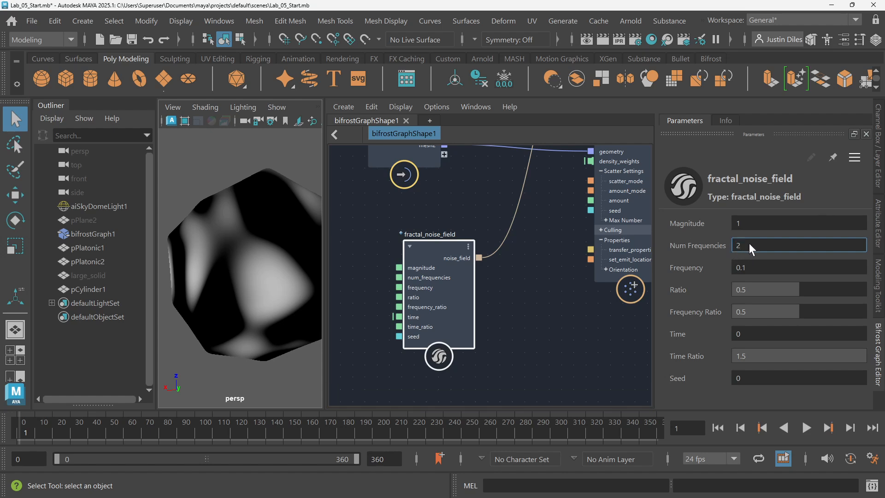
{"action": "type", "text": "2"}
{"action": "key", "text": "Return"}
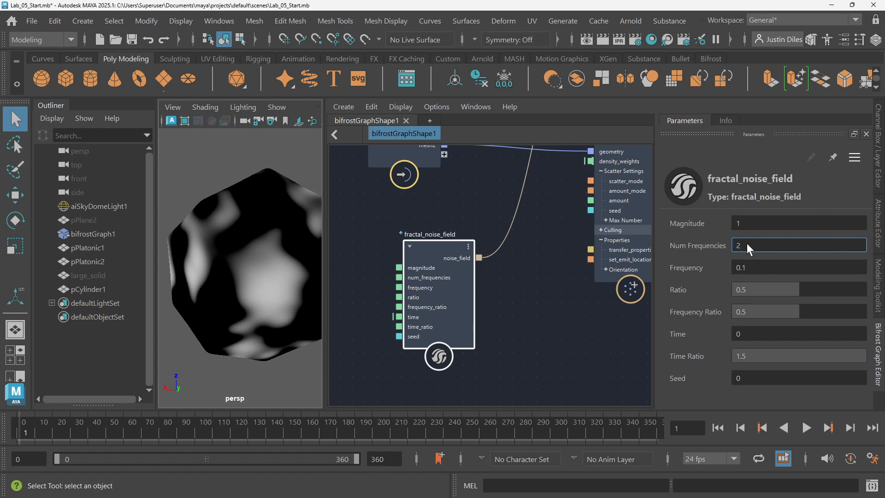
Step: Inspect the noise up close with Num Frequencies at 5, and settle on a value of 3
{"action": "type", "text": "5"}
{"action": "key", "text": "Return"}
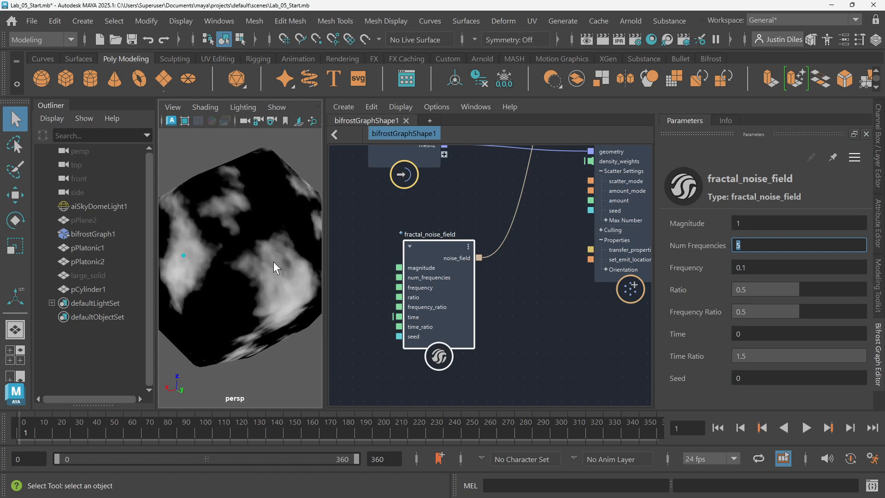
{"action": "left_click_drag", "start_coordinate": [272, 282], "coordinate": [277, 264], "text": "alt"}
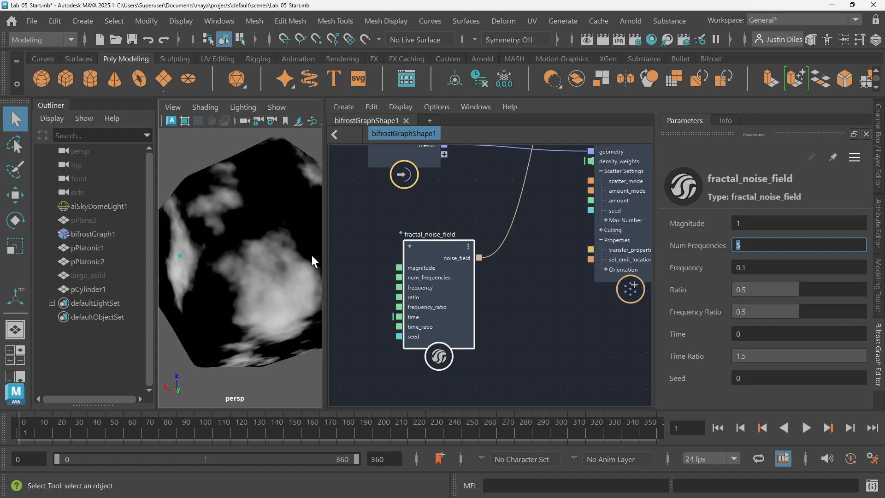
{"action": "scroll", "coordinate": [263, 300], "scroll_direction": "up", "scroll_amount": 3}
{"action": "left_click_drag", "start_coordinate": [262, 301], "coordinate": [268, 255], "text": "alt"}
{"action": "scroll", "coordinate": [269, 255], "scroll_direction": "down", "scroll_amount": 3}
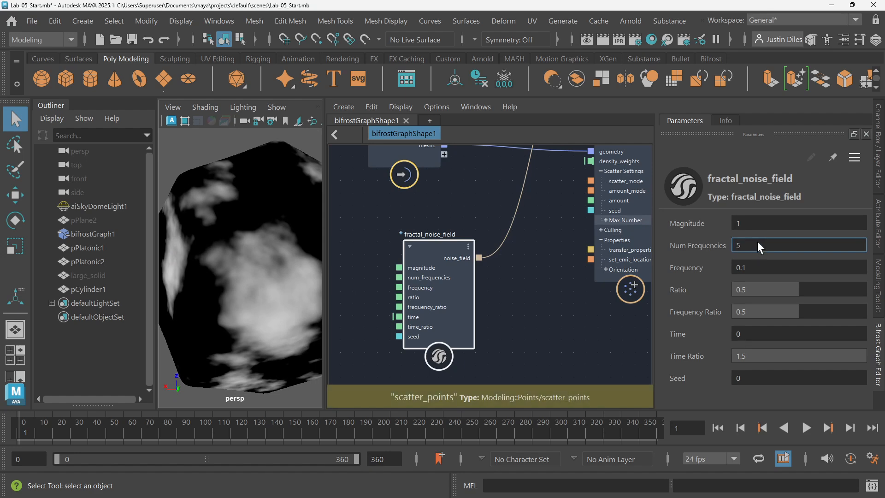
{"action": "type", "text": "3"}
{"action": "key", "text": "Return"}
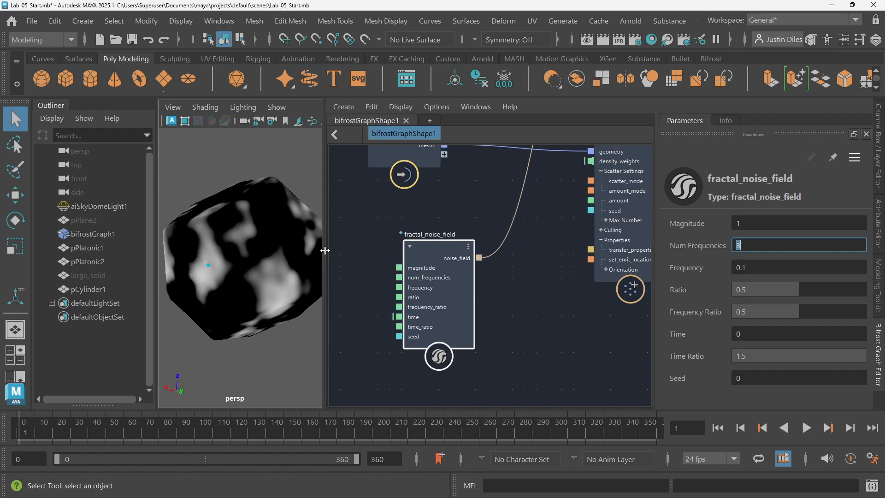
Step: Move the output node further below the terminal node and turn on the terminal's proxy display
{"action": "scroll", "coordinate": [557, 329], "scroll_direction": "down", "scroll_amount": 3}
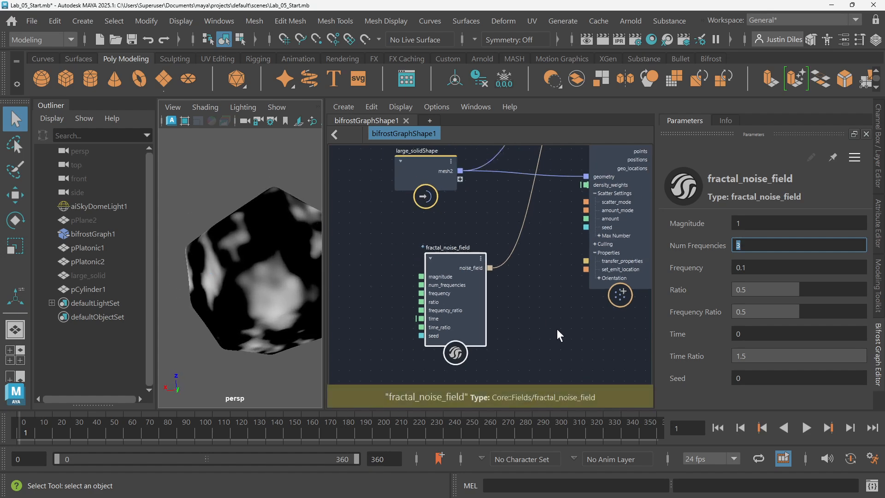
{"action": "middle_click_drag", "start_coordinate": [570, 329], "coordinate": [417, 309]}
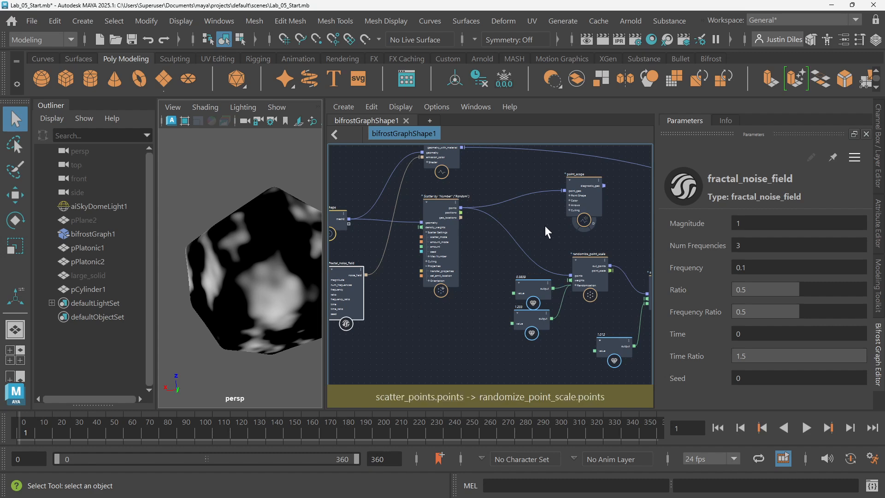
{"action": "middle_click_drag", "start_coordinate": [400, 274], "coordinate": [427, 319]}
{"action": "scroll", "coordinate": [452, 255], "scroll_direction": "up", "scroll_amount": 2}
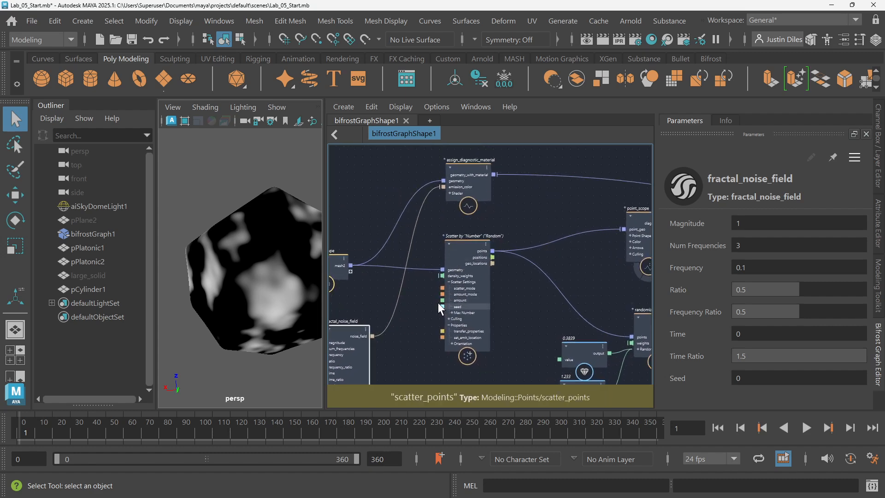
{"action": "scroll", "coordinate": [538, 276], "scroll_direction": "down", "scroll_amount": 1}
{"action": "scroll", "coordinate": [538, 286], "scroll_direction": "down", "scroll_amount": 2}
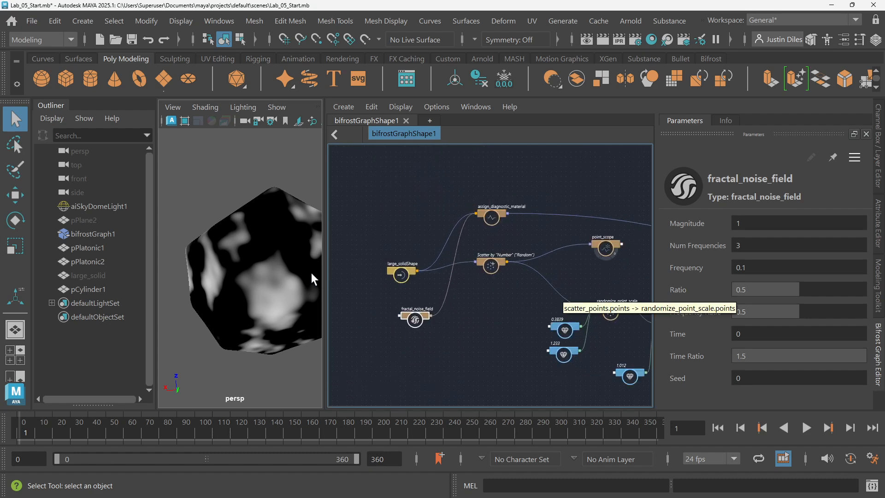
{"action": "middle_click_drag", "start_coordinate": [595, 266], "coordinate": [306, 232]}
{"action": "middle_click_drag", "start_coordinate": [559, 242], "coordinate": [322, 182]}
{"action": "scroll", "coordinate": [521, 193], "scroll_direction": "up", "scroll_amount": 5}
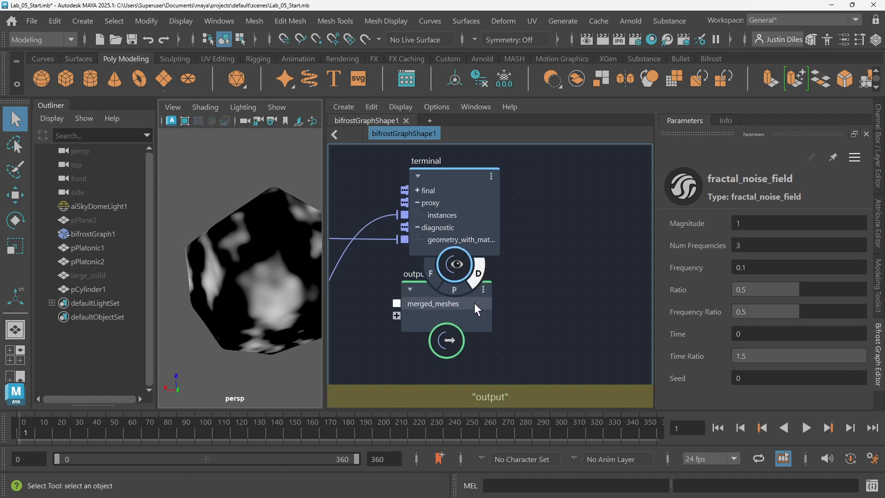
{"action": "left_click", "coordinate": [481, 339]}
{"action": "left_click", "coordinate": [458, 288]}
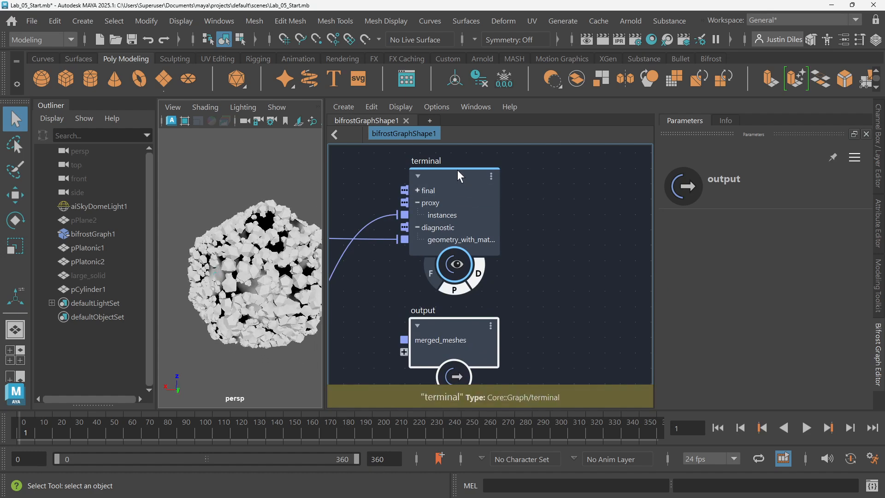
Step: Collapse the terminal's proxy port group and toggle its diagnostic display off and back on
{"action": "left_click_drag", "start_coordinate": [458, 169], "coordinate": [457, 166]}
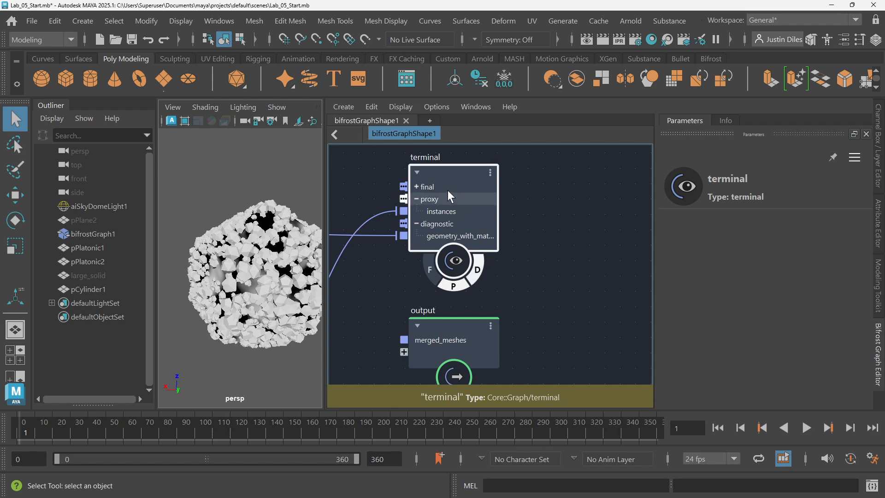
{"action": "left_click", "coordinate": [417, 199]}
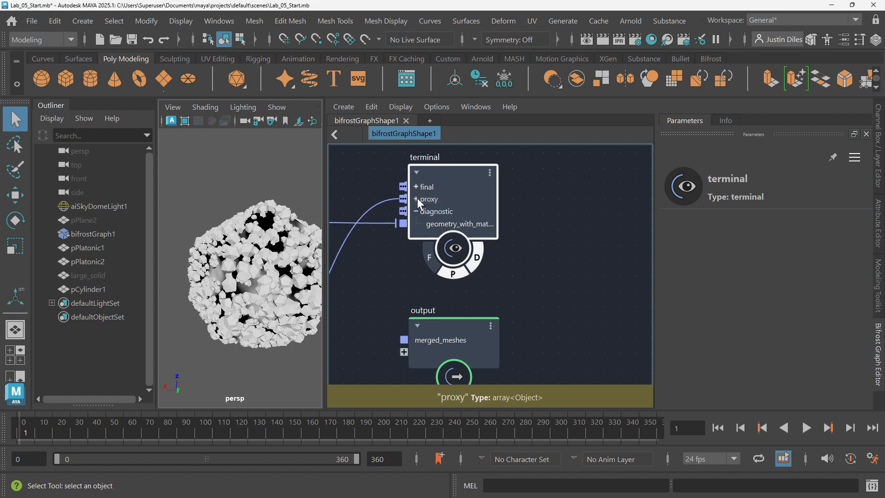
{"action": "left_click", "coordinate": [477, 254]}
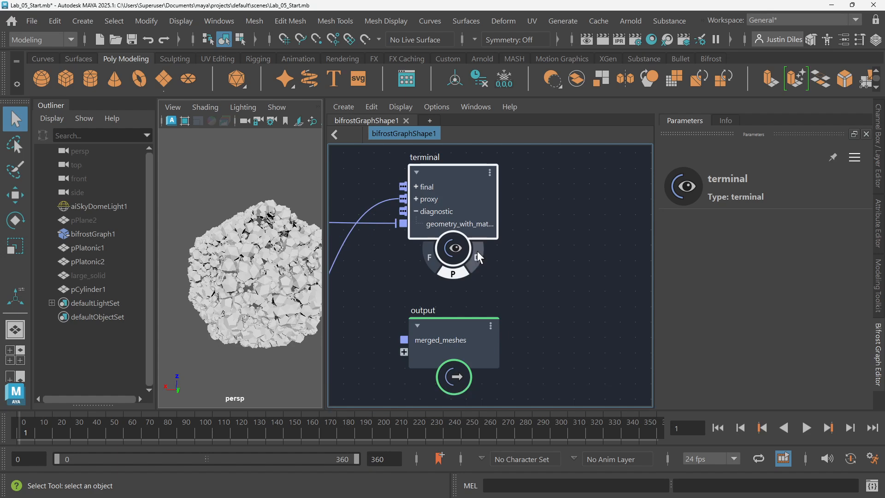
{"action": "left_click", "coordinate": [478, 254]}
Step: Connect the fractal noise field's noise_field output to the density_weights input of the scatter_points node and inspect the scattered shapes
{"action": "middle_click_drag", "start_coordinate": [390, 295], "coordinate": [569, 240], "text": "alt"}
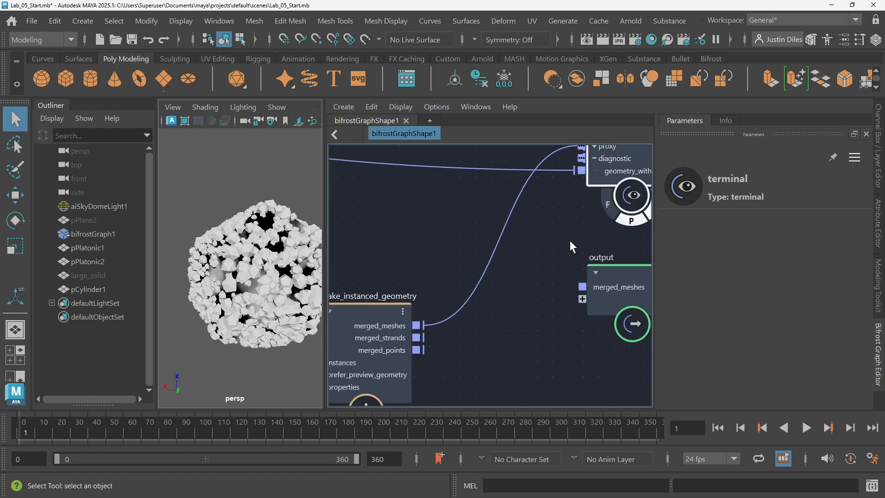
{"action": "scroll", "coordinate": [484, 249], "scroll_direction": "down", "scroll_amount": 6}
{"action": "middle_click_drag", "start_coordinate": [400, 247], "coordinate": [596, 209], "text": "alt"}
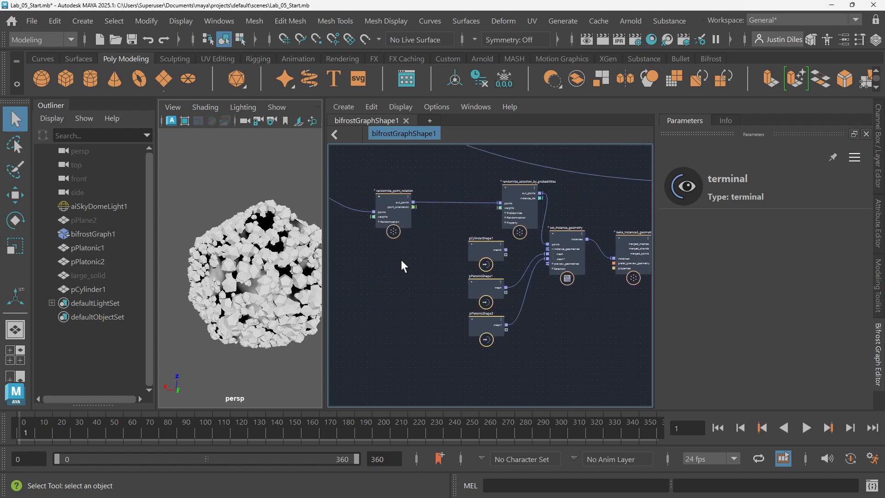
{"action": "middle_click_drag", "start_coordinate": [401, 260], "coordinate": [577, 270], "text": "alt"}
{"action": "middle_click_drag", "start_coordinate": [493, 271], "coordinate": [671, 288], "text": "alt"}
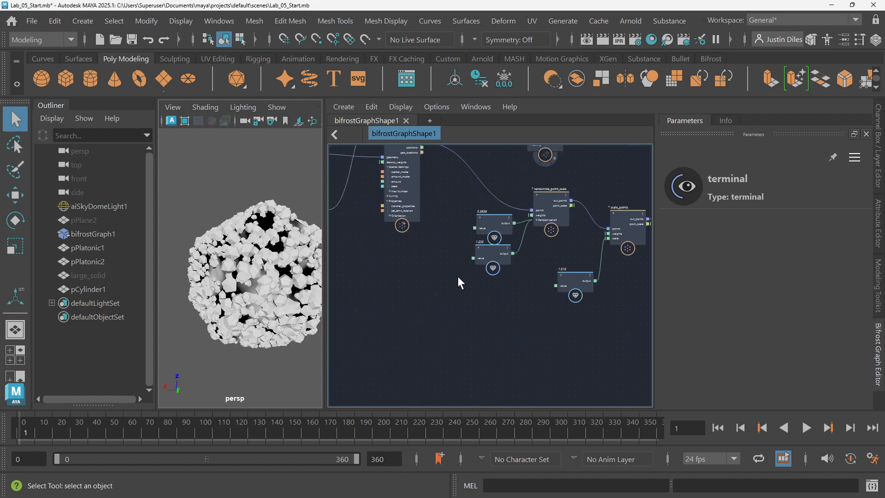
{"action": "middle_click_drag", "start_coordinate": [533, 278], "coordinate": [620, 340], "text": "alt"}
{"action": "scroll", "coordinate": [434, 235], "scroll_direction": "up", "scroll_amount": 3}
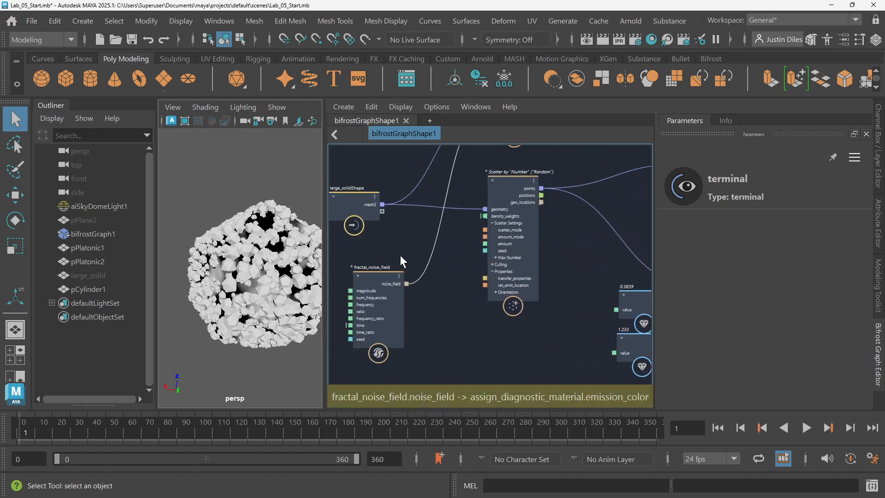
{"action": "scroll", "coordinate": [402, 253], "scroll_direction": "up", "scroll_amount": 2}
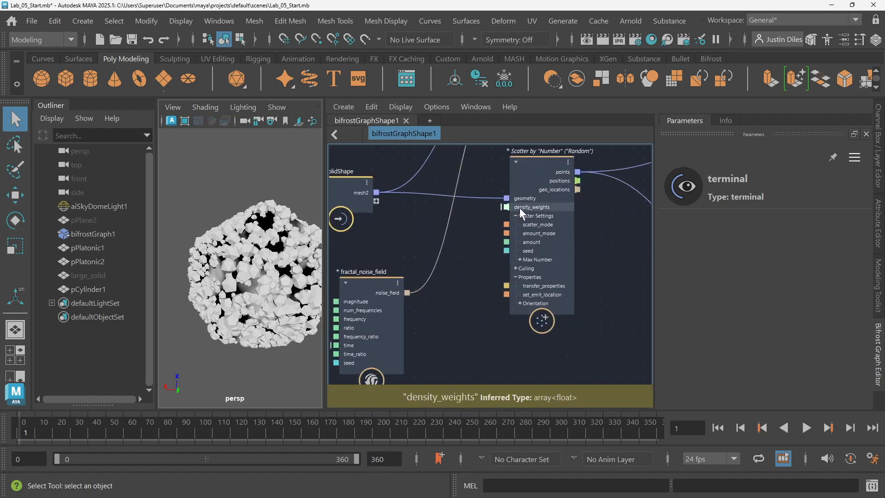
{"action": "left_click_drag", "start_coordinate": [407, 293], "coordinate": [506, 206]}
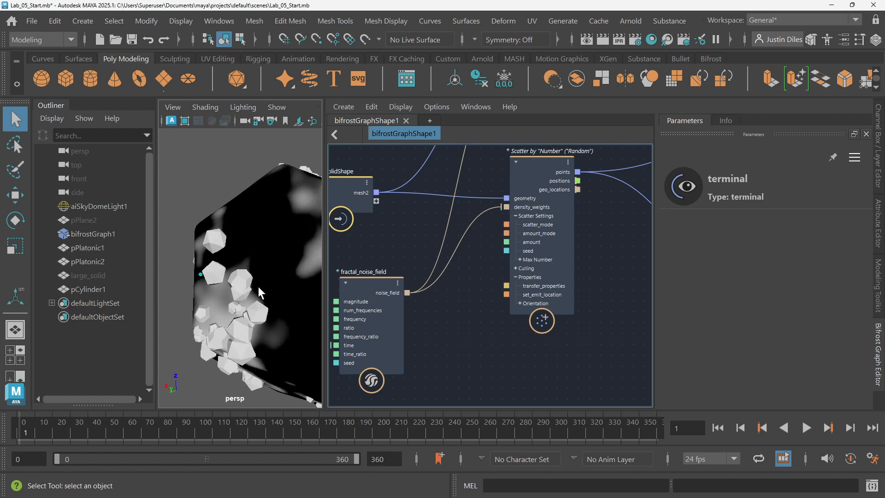
{"action": "left_click_drag", "start_coordinate": [238, 259], "coordinate": [216, 244], "text": "alt"}
{"action": "left_click_drag", "start_coordinate": [211, 310], "coordinate": [323, 272], "text": "alt"}
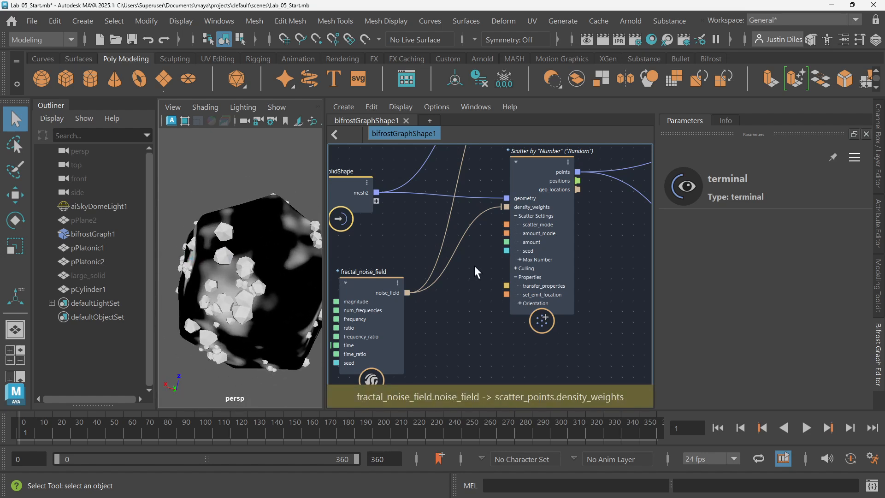
Step: Try a Frequency of about 0.13 on the fractal noise field, and undo the change
{"action": "scroll", "coordinate": [585, 267], "scroll_direction": "down", "scroll_amount": 3}
{"action": "middle_click_drag", "start_coordinate": [585, 268], "coordinate": [562, 274]}
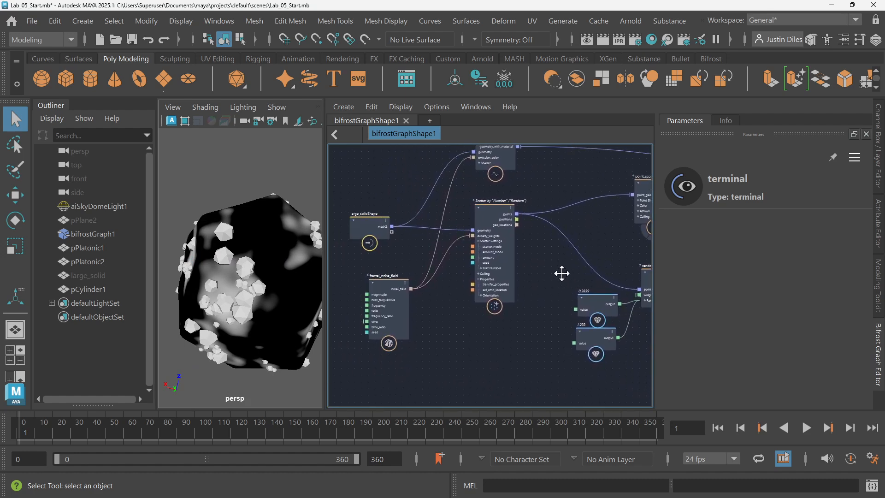
{"action": "left_click", "coordinate": [400, 279]}
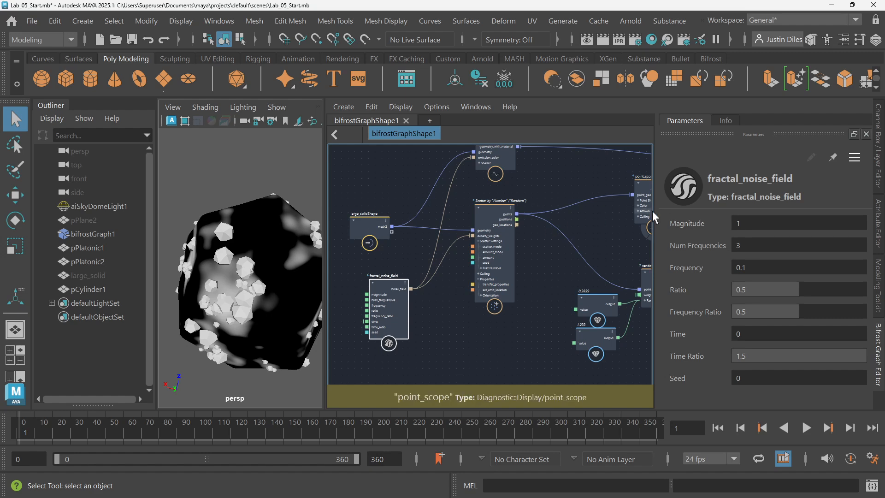
{"action": "left_click_drag", "start_coordinate": [714, 267], "coordinate": [738, 261]}
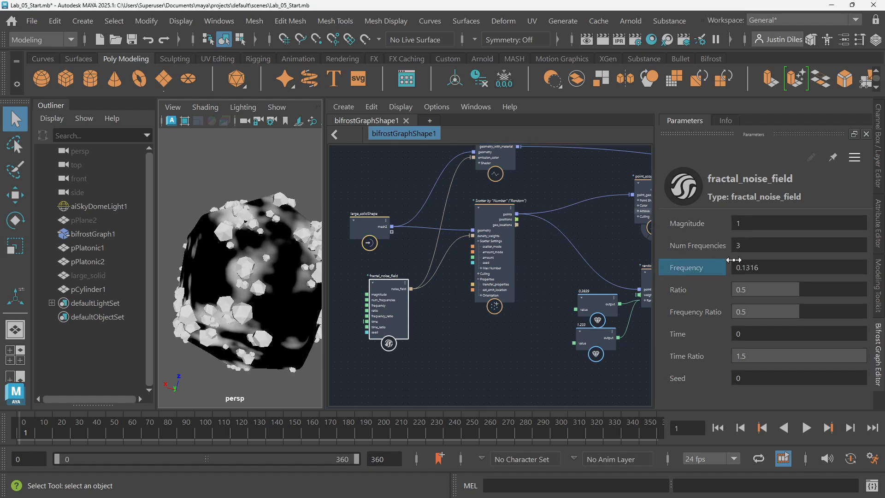
{"action": "key", "text": "ctrl+z"}
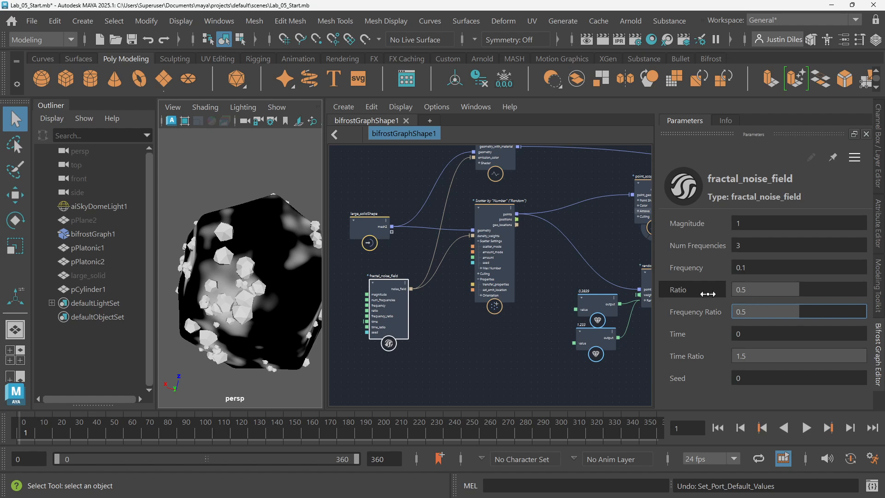
Step: Try different Ratio and Num Frequencies values on the fractal noise field, and undo the changes
{"action": "left_click_drag", "start_coordinate": [707, 294], "coordinate": [742, 289]}
{"action": "left_click_drag", "start_coordinate": [697, 245], "coordinate": [777, 229]}
{"action": "key", "text": "ctrl+z"}
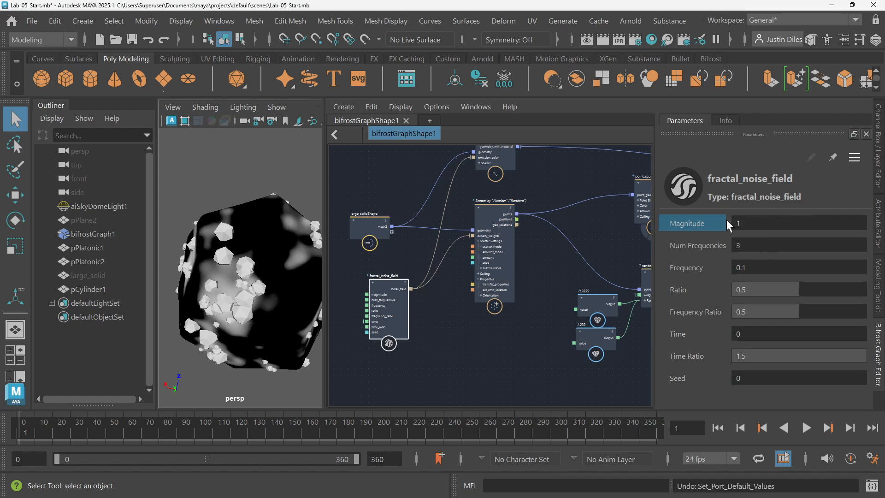
Step: Try a Magnitude of 1.697 on the fractal noise field, and reset it to 1
{"action": "left_click_drag", "start_coordinate": [716, 224], "coordinate": [770, 223]}
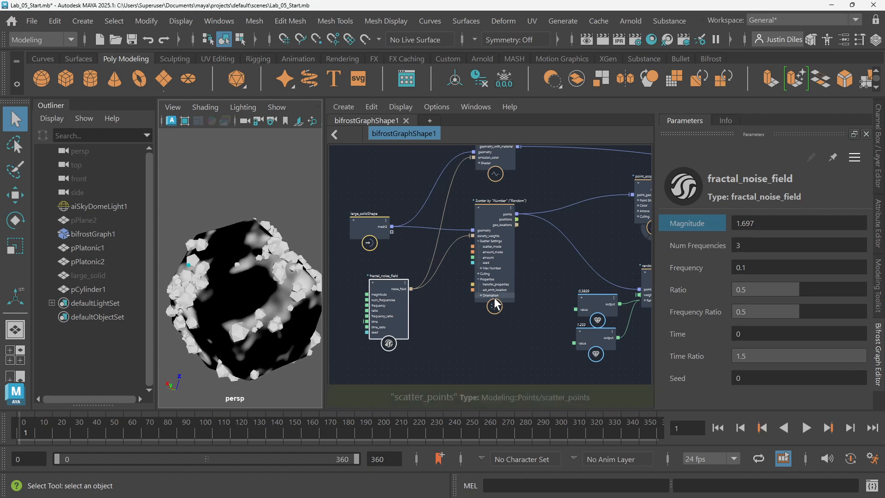
{"action": "left_click", "coordinate": [756, 223]}
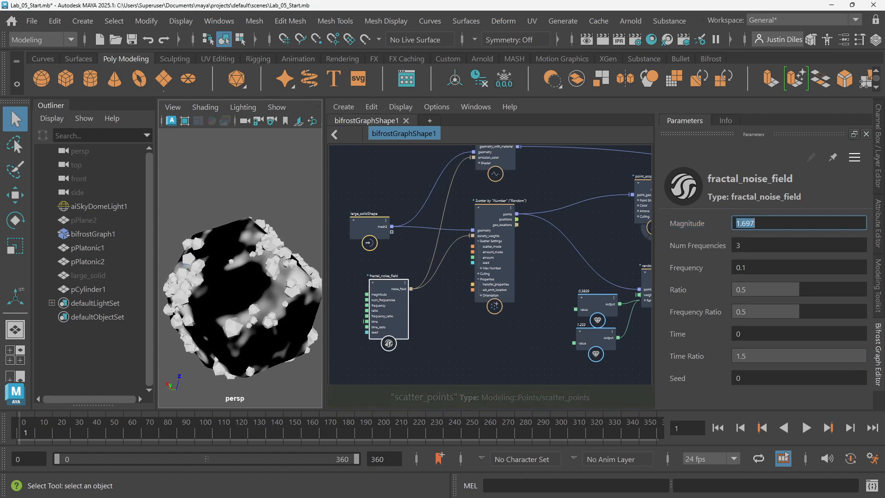
{"action": "type", "text": "1"}
{"action": "key", "text": "Return"}
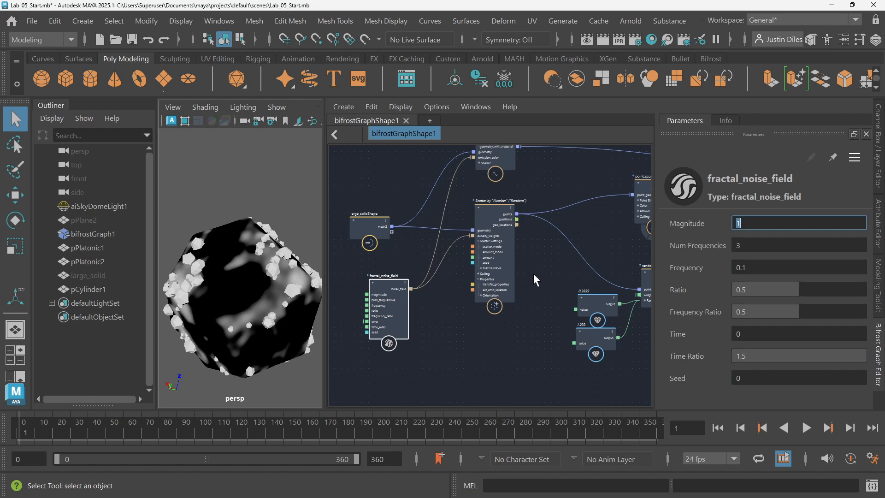
Step: Set the scatter_points Amount to 20000 and inspect the clusters around the solid
{"action": "left_click", "coordinate": [494, 211]}
{"action": "left_click", "coordinate": [815, 288]}
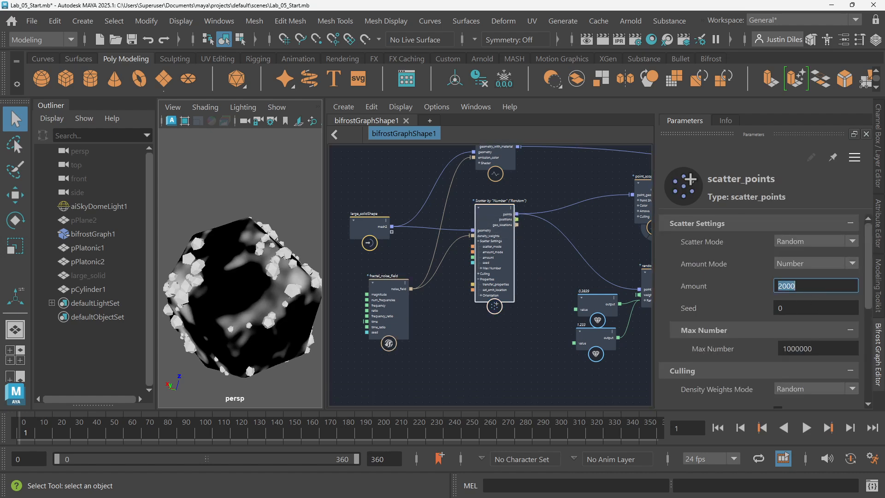
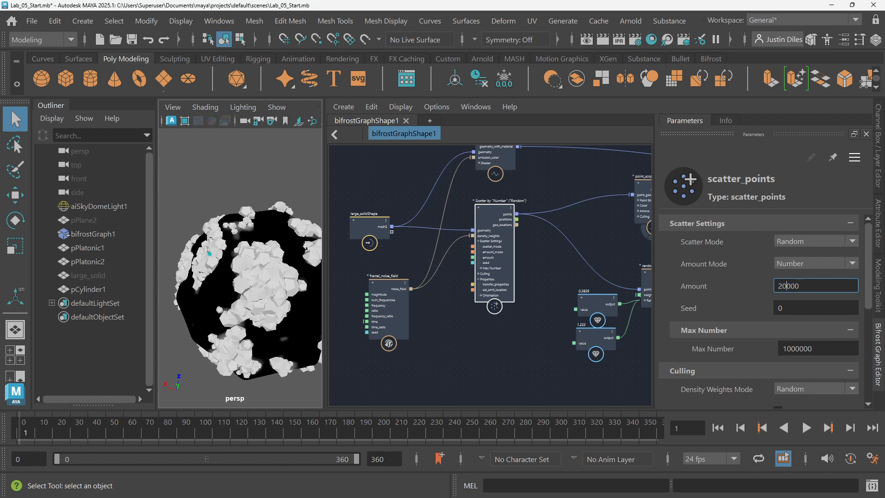
{"action": "left_click_drag", "start_coordinate": [247, 264], "coordinate": [259, 229], "text": "alt"}
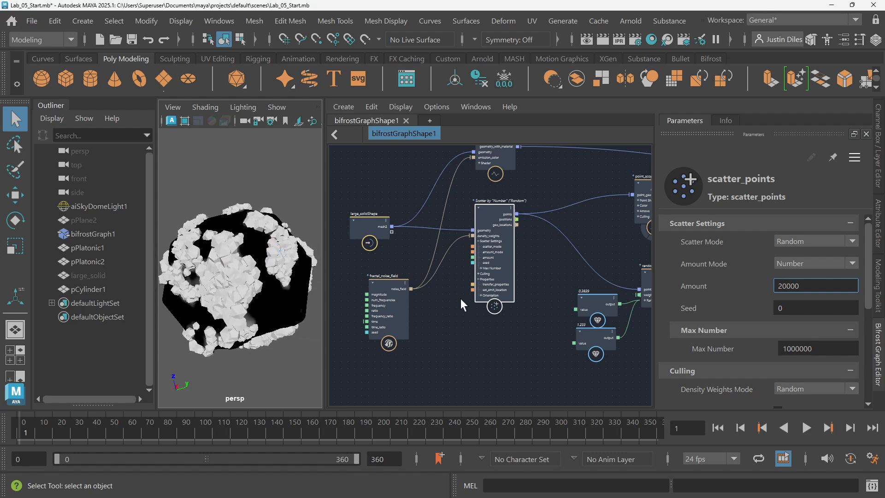
{"action": "mouse_move", "coordinate": [523, 361]}
{"action": "middle_mouse_down", "text": "alt"}
{"action": "mouse_move", "coordinate": [489, 344]}
{"action": "mouse_move", "coordinate": [530, 365]}
{"action": "middle_mouse_up", "text": "alt"}
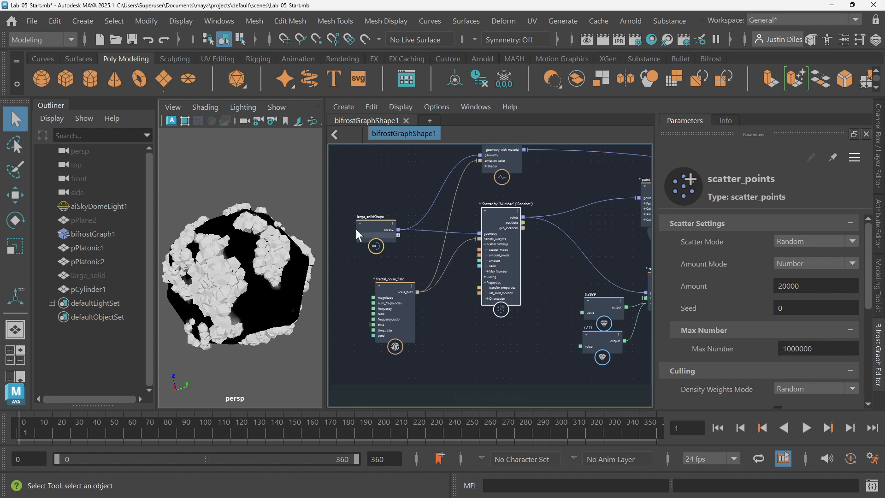
Step: Turn on wireframe on shaded in the perspective view, widening the view temporarily to reach the display options
{"action": "left_click_drag", "start_coordinate": [325, 202], "coordinate": [452, 203]}
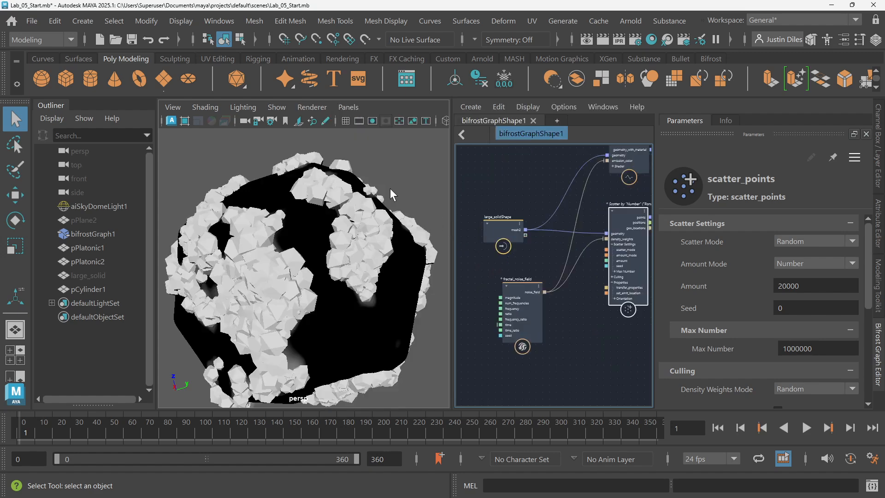
{"action": "left_click", "coordinate": [445, 122]}
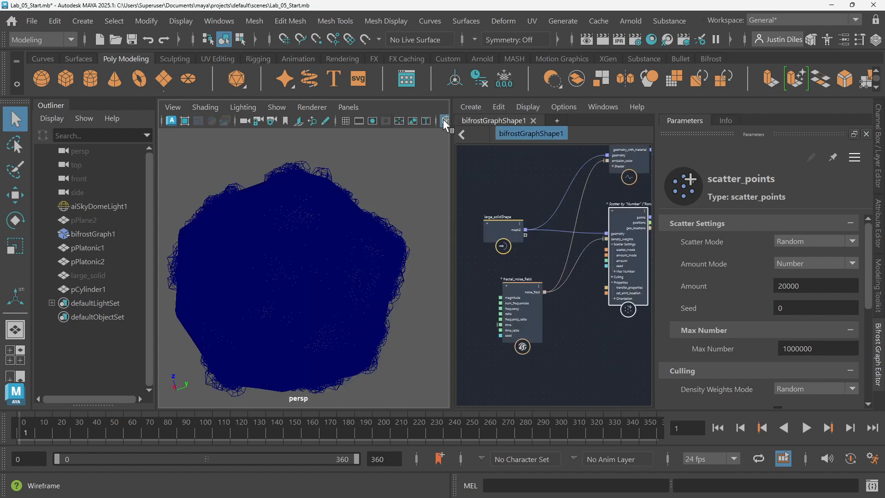
{"action": "left_click", "coordinate": [445, 123]}
{"action": "left_click_drag", "start_coordinate": [452, 176], "coordinate": [600, 176]}
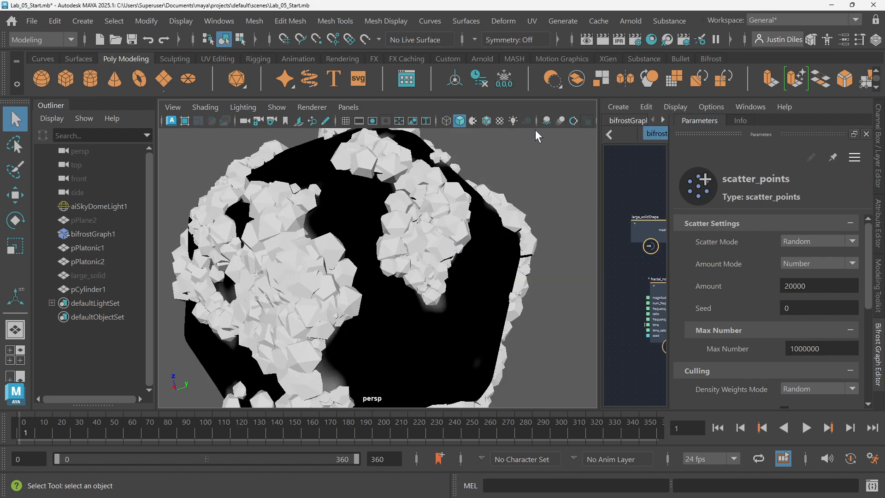
{"action": "left_click", "coordinate": [485, 119]}
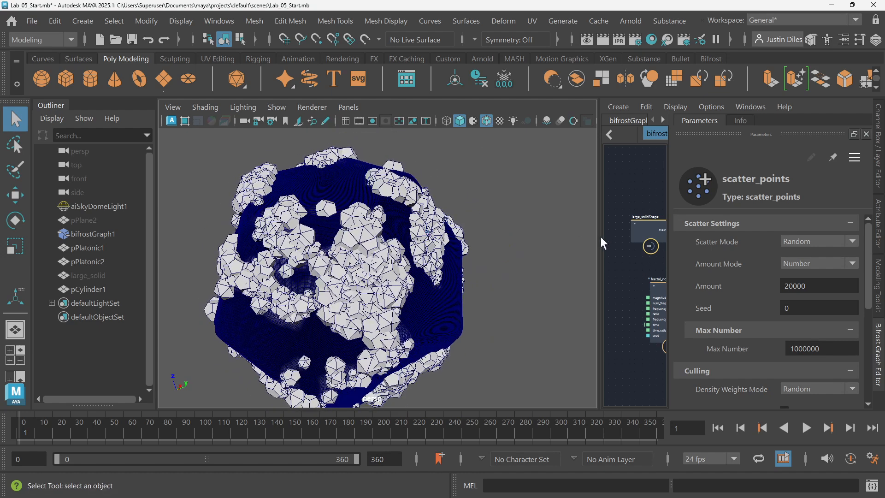
{"action": "left_click_drag", "start_coordinate": [601, 237], "coordinate": [365, 244]}
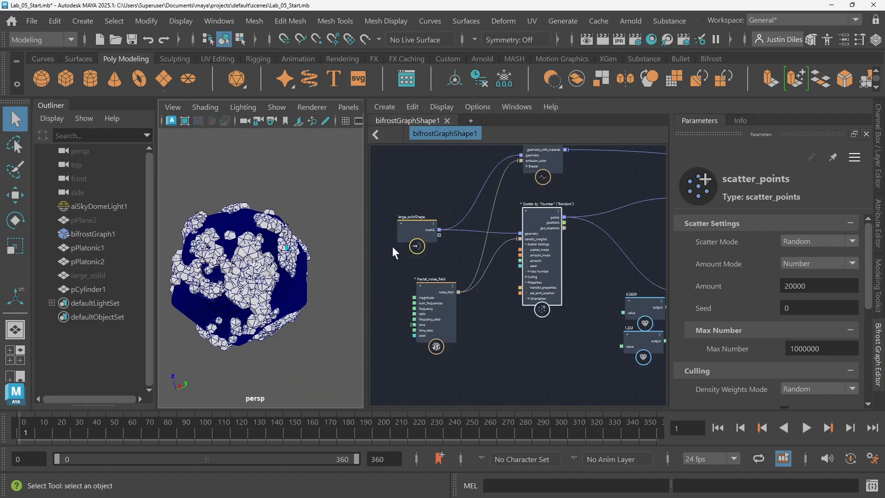
Step: Raise the fractal noise field's Frequency to 0.4123, leaving Num Frequencies at 3
{"action": "left_click", "coordinate": [432, 285]}
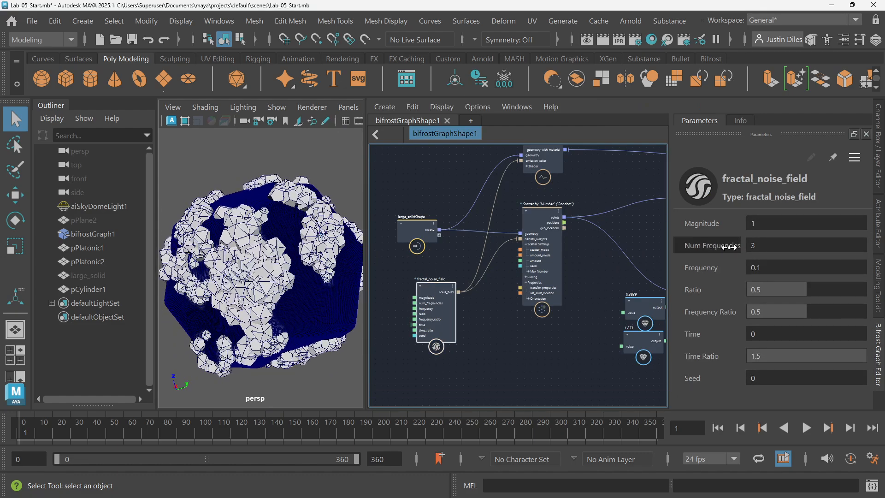
{"action": "left_click_drag", "start_coordinate": [731, 247], "coordinate": [720, 246]}
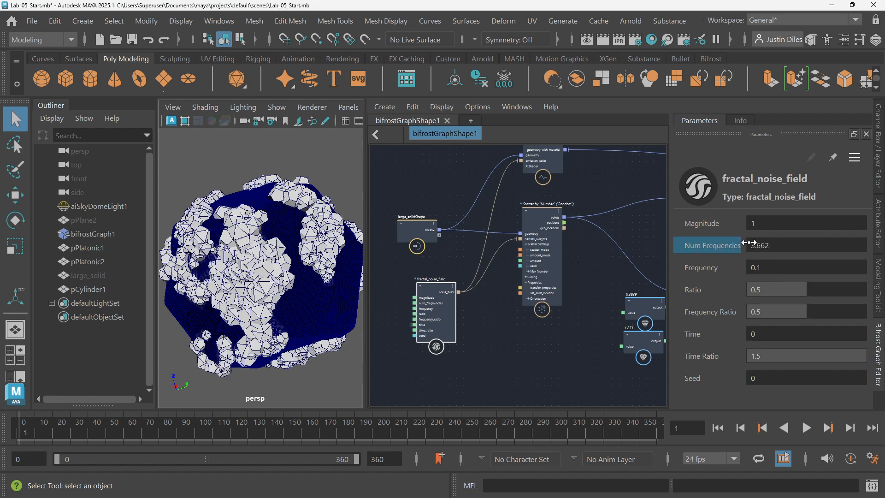
{"action": "key", "text": "ctrl+z"}
{"action": "left_click_drag", "start_coordinate": [720, 269], "coordinate": [800, 258]}
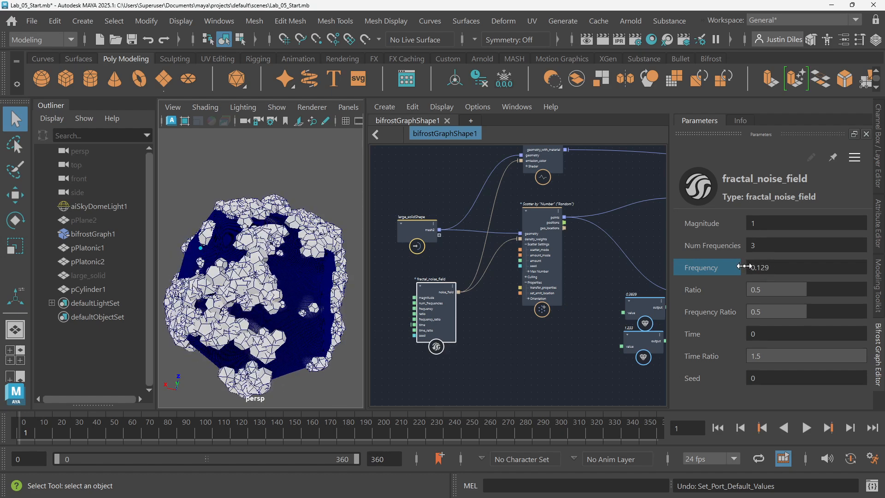
{"action": "left_click_drag", "start_coordinate": [744, 267], "coordinate": [737, 266]}
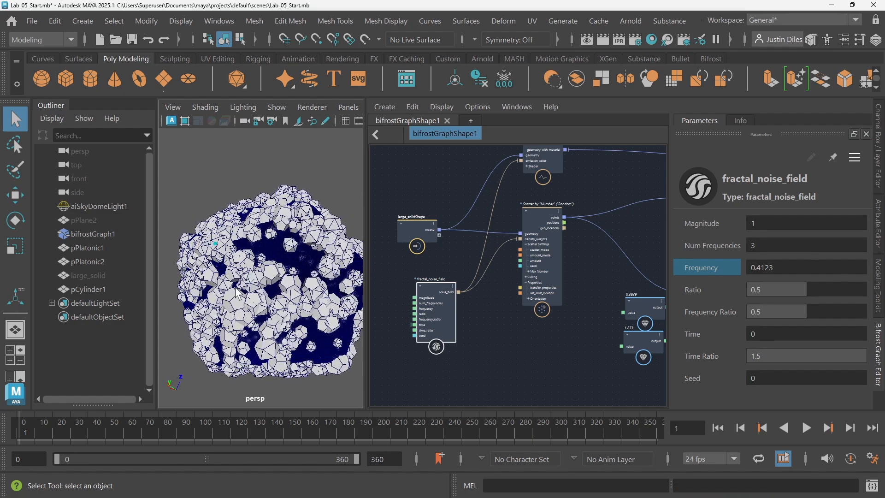
Step: Lower the value node that drives the scale input of scale_points to 0.5847
{"action": "scroll", "coordinate": [575, 321], "scroll_direction": "down", "scroll_amount": 3}
{"action": "middle_click_drag", "start_coordinate": [568, 317], "coordinate": [492, 292], "text": "alt"}
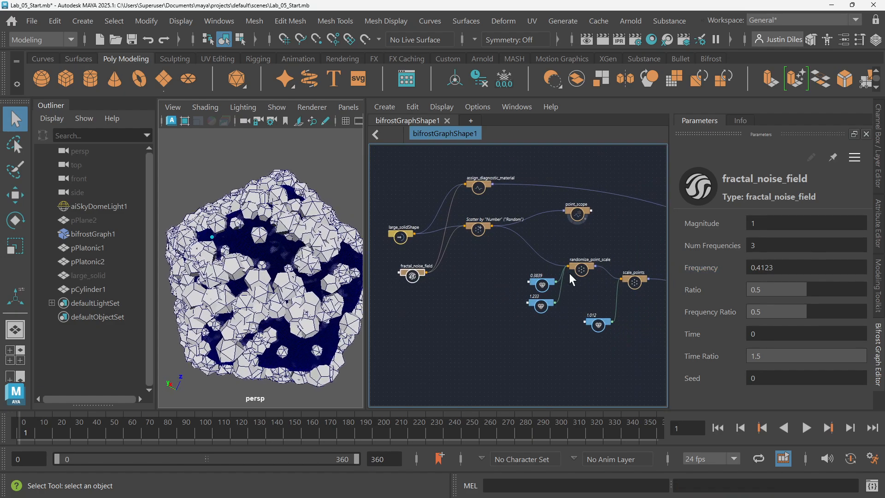
{"action": "scroll", "coordinate": [604, 278], "scroll_direction": "up", "scroll_amount": 3}
{"action": "middle_click_drag", "start_coordinate": [605, 279], "coordinate": [533, 250], "text": "alt"}
{"action": "scroll", "coordinate": [471, 285], "scroll_direction": "up", "scroll_amount": 3}
{"action": "scroll", "coordinate": [556, 231], "scroll_direction": "up", "scroll_amount": 3}
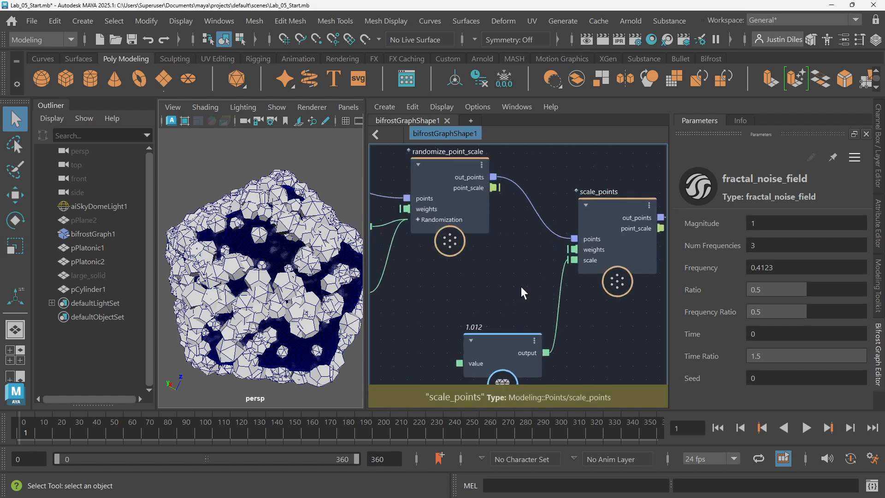
{"action": "middle_click_drag", "start_coordinate": [523, 284], "coordinate": [515, 256], "text": "alt"}
{"action": "left_click", "coordinate": [489, 314]}
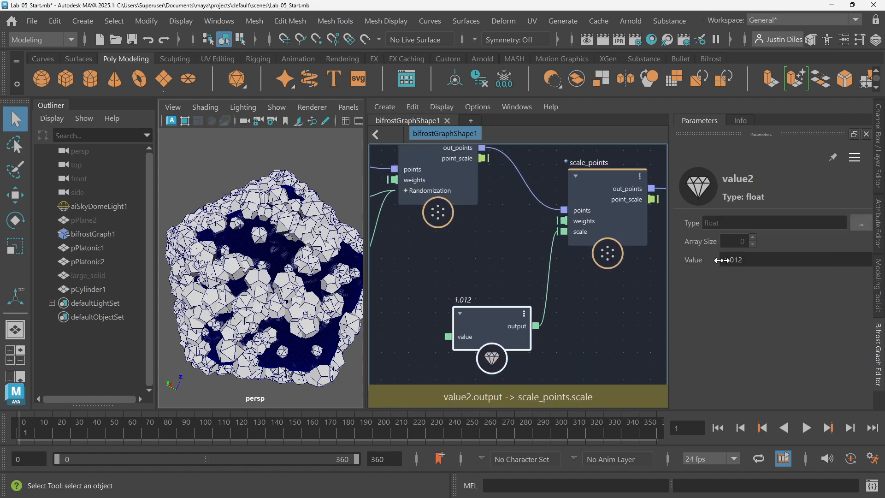
{"action": "left_click_drag", "start_coordinate": [710, 259], "coordinate": [659, 261]}
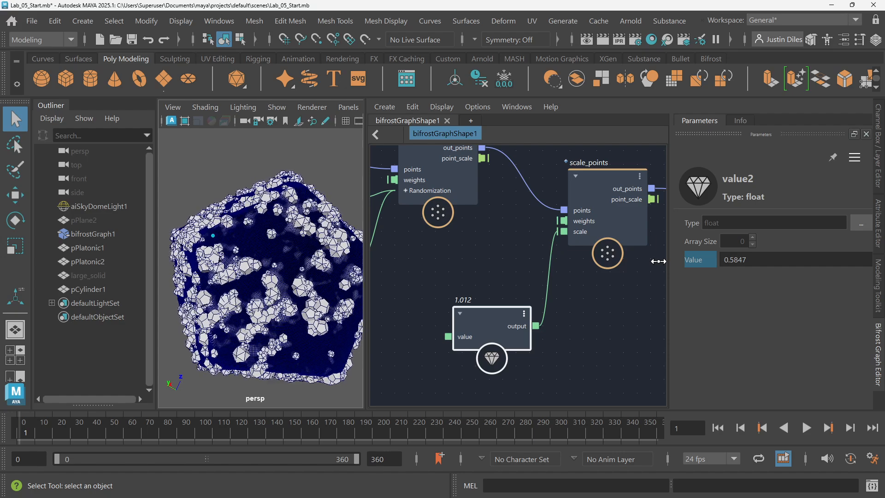
Step: Inspect the smaller scattered shapes and set the scatter_points Amount to 200000
{"action": "middle_click_drag", "start_coordinate": [453, 276], "coordinate": [530, 267], "text": "alt"}
{"action": "scroll", "coordinate": [531, 268], "scroll_direction": "down", "scroll_amount": 1}
{"action": "left_click_drag", "start_coordinate": [356, 282], "coordinate": [257, 225], "text": "alt"}
{"action": "middle_click_drag", "start_coordinate": [455, 292], "coordinate": [532, 273], "text": "alt"}
{"action": "scroll", "coordinate": [424, 277], "scroll_direction": "down", "scroll_amount": 3}
{"action": "middle_click_drag", "start_coordinate": [425, 277], "coordinate": [557, 328], "text": "alt"}
{"action": "middle_click_drag", "start_coordinate": [504, 302], "coordinate": [597, 389], "text": "alt"}
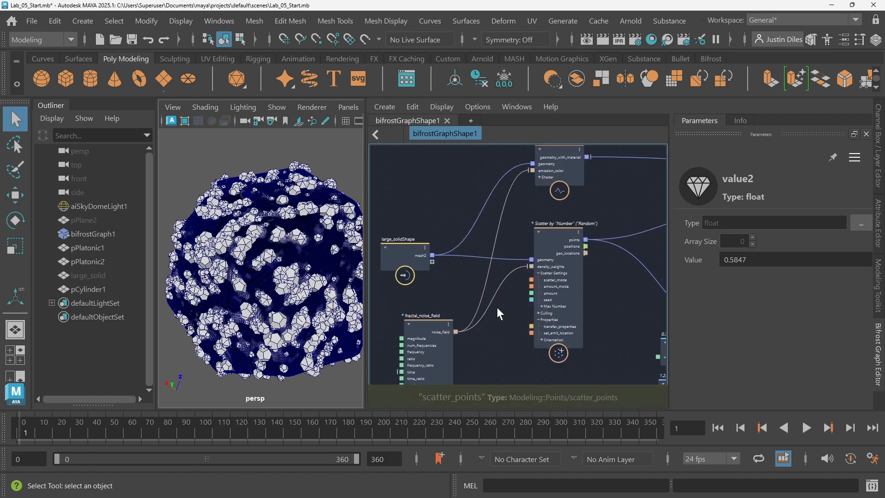
{"action": "middle_click_drag", "start_coordinate": [463, 300], "coordinate": [444, 254], "text": "alt"}
{"action": "left_click", "coordinate": [529, 188]}
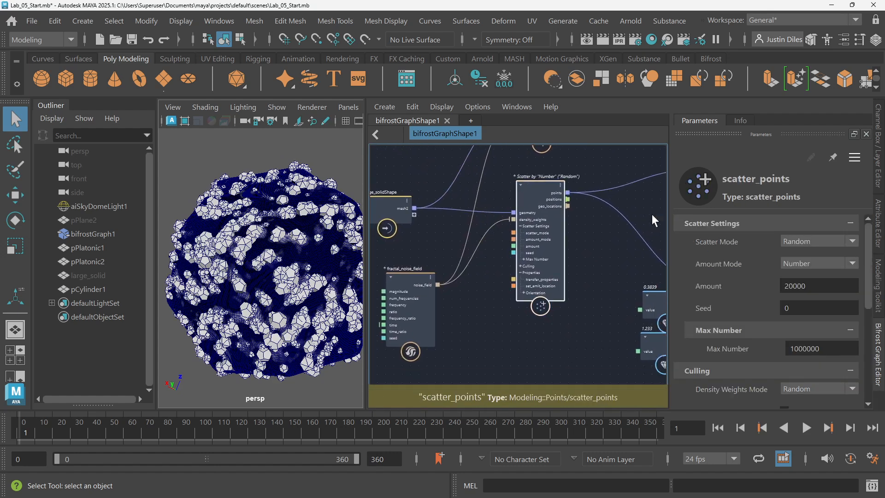
{"action": "double_click", "coordinate": [811, 286]}
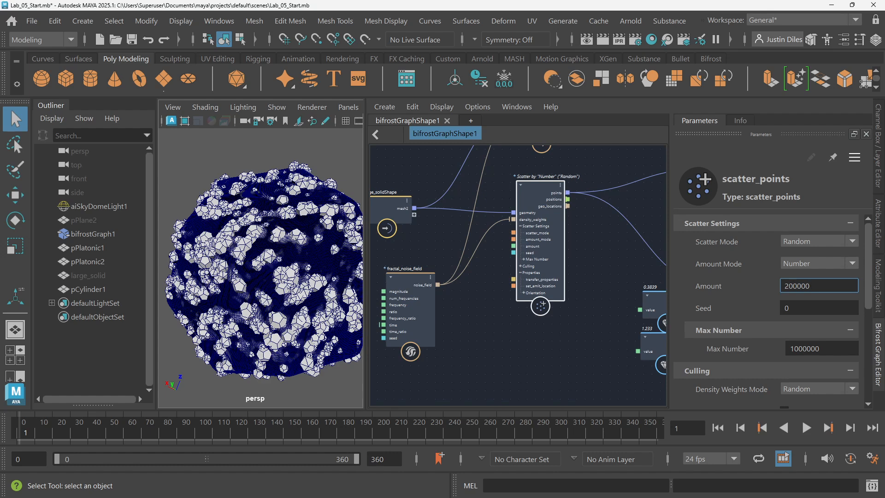
Step: Apply an Amount of 200000 to scatter_points and examine the scatter coverage around the solid
{"action": "type", "text": "200000"}
{"action": "key", "text": "Return"}
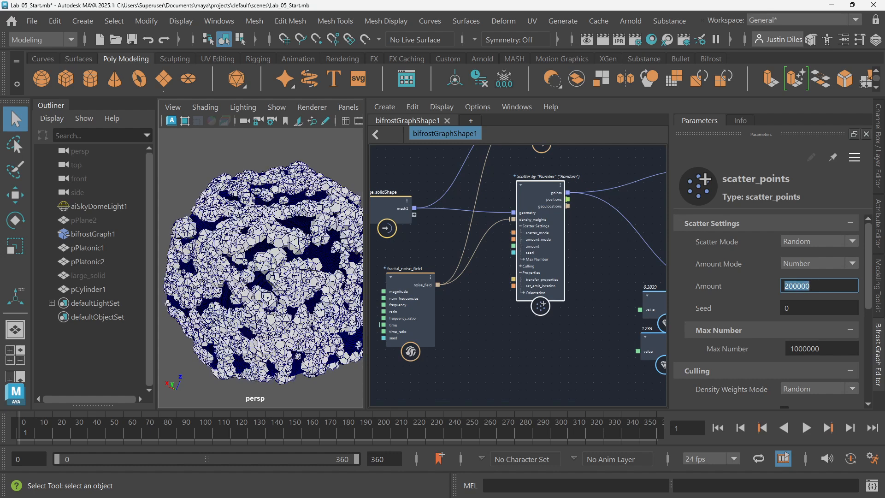
{"action": "mouse_move", "coordinate": [295, 245]}
{"action": "left_mouse_down", "text": "alt"}
{"action": "mouse_move", "coordinate": [258, 240]}
{"action": "mouse_move", "coordinate": [277, 226]}
{"action": "mouse_move", "coordinate": [295, 242]}
{"action": "left_mouse_up", "text": "alt"}
{"action": "scroll", "coordinate": [258, 240], "scroll_direction": "up", "scroll_amount": 3}
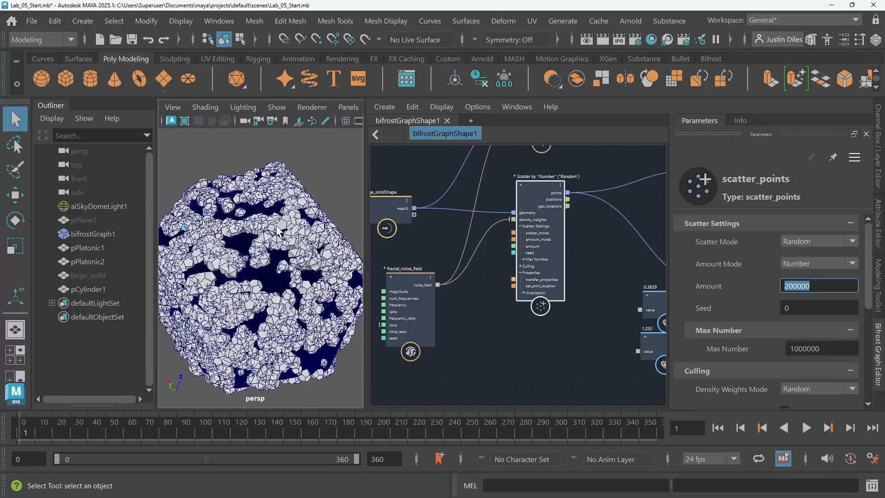
{"action": "scroll", "coordinate": [295, 242], "scroll_direction": "up", "scroll_amount": 3}
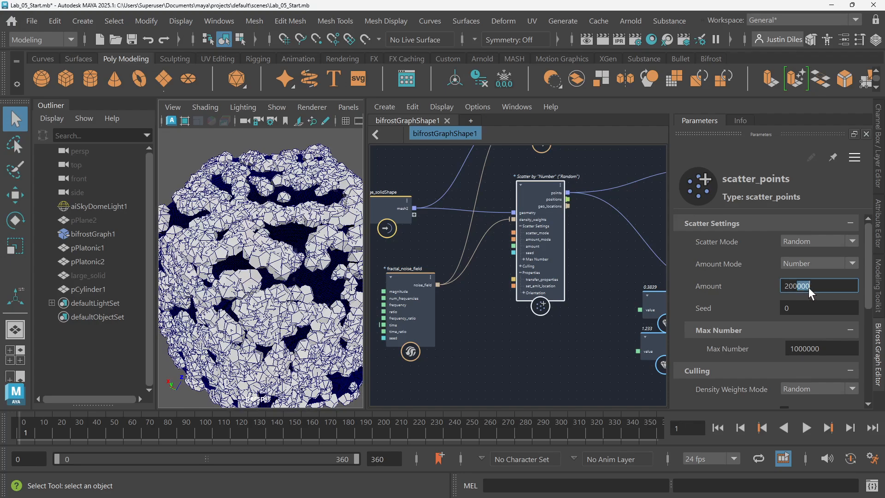
{"action": "left_click_drag", "start_coordinate": [798, 287], "coordinate": [809, 287]}
{"action": "left_click", "coordinate": [539, 331]}
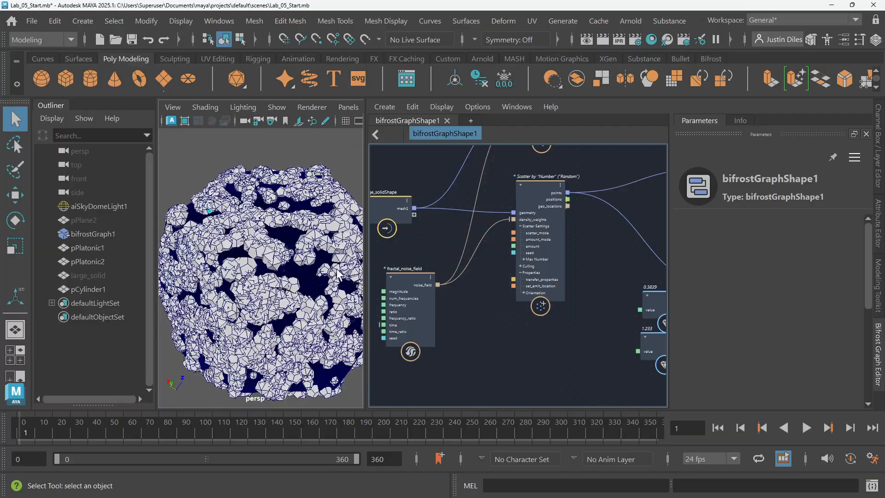
Step: Reposition the fractal_noise_field node beneath the large_solidShape node
{"action": "left_click", "coordinate": [411, 273]}
{"action": "middle_click_drag", "start_coordinate": [427, 256], "coordinate": [559, 221]}
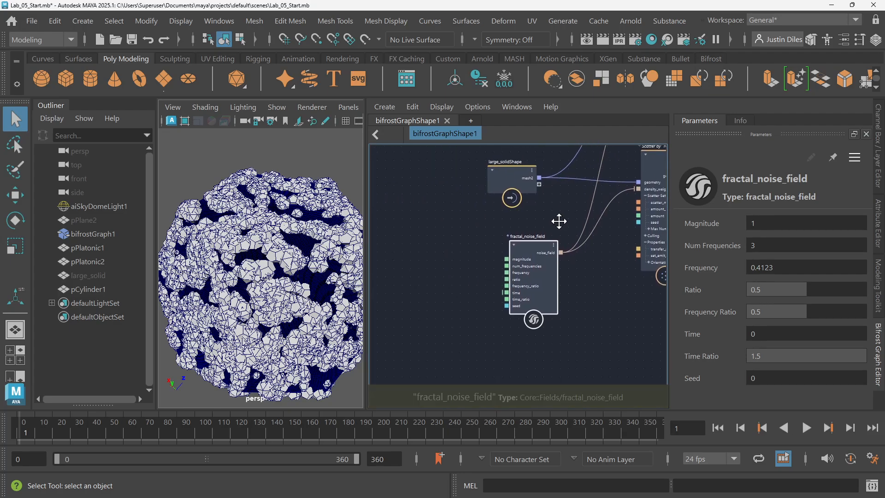
{"action": "left_click_drag", "start_coordinate": [519, 257], "coordinate": [497, 250]}
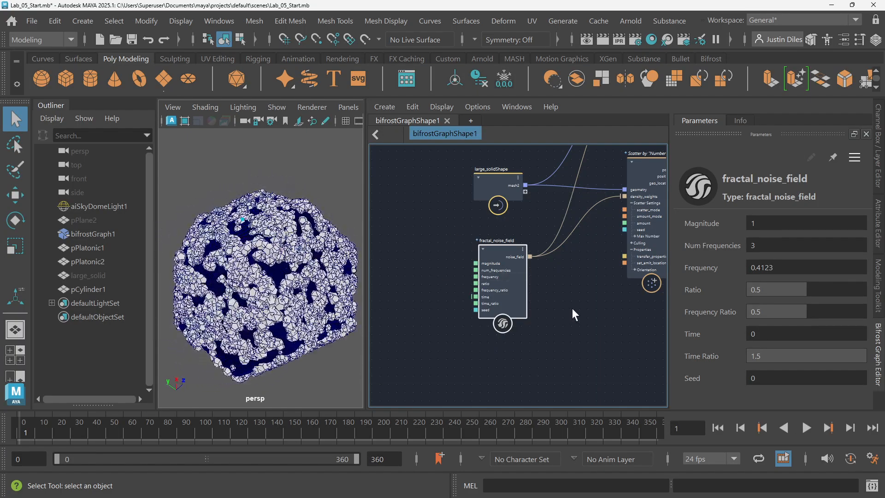
Step: Turn off the proxy and diagnostic display on the terminal node
{"action": "middle_click_drag", "start_coordinate": [572, 308], "coordinate": [261, 286]}
{"action": "scroll", "coordinate": [627, 317], "scroll_direction": "down", "scroll_amount": 2}
{"action": "middle_click_drag", "start_coordinate": [639, 305], "coordinate": [350, 262]}
{"action": "scroll", "coordinate": [461, 256], "scroll_direction": "up", "scroll_amount": 5}
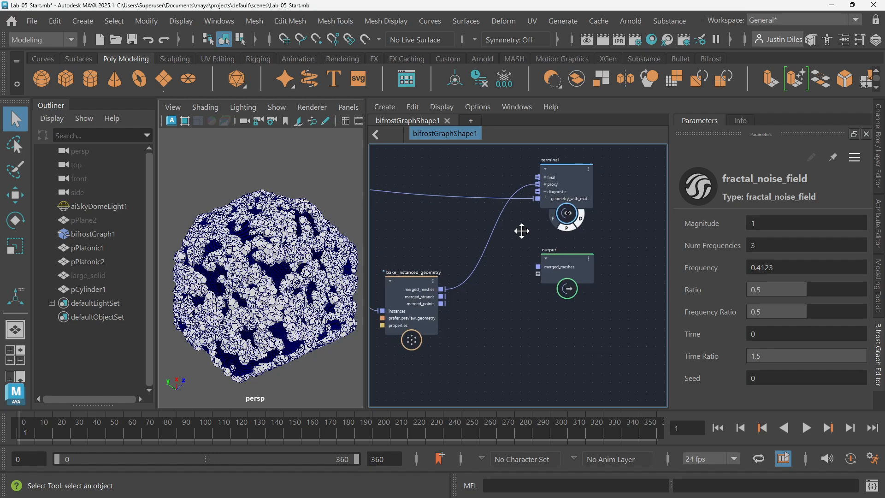
{"action": "scroll", "coordinate": [509, 256], "scroll_direction": "up", "scroll_amount": 1}
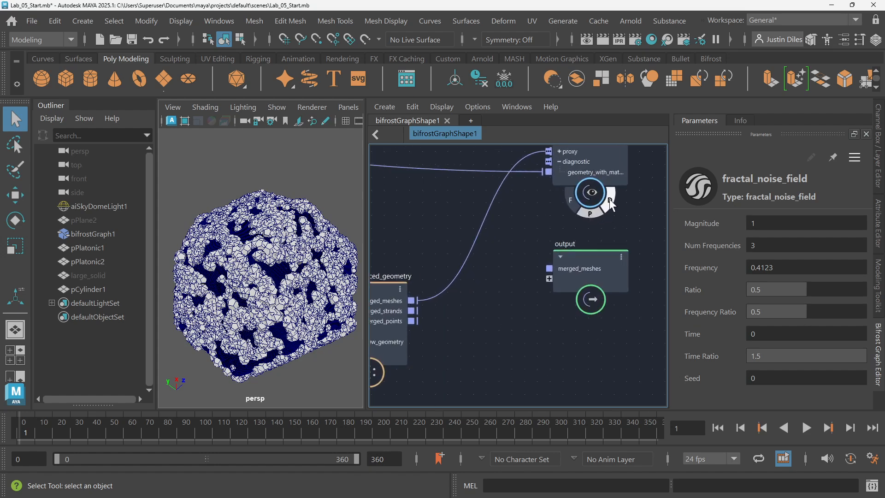
{"action": "left_click", "coordinate": [610, 198]}
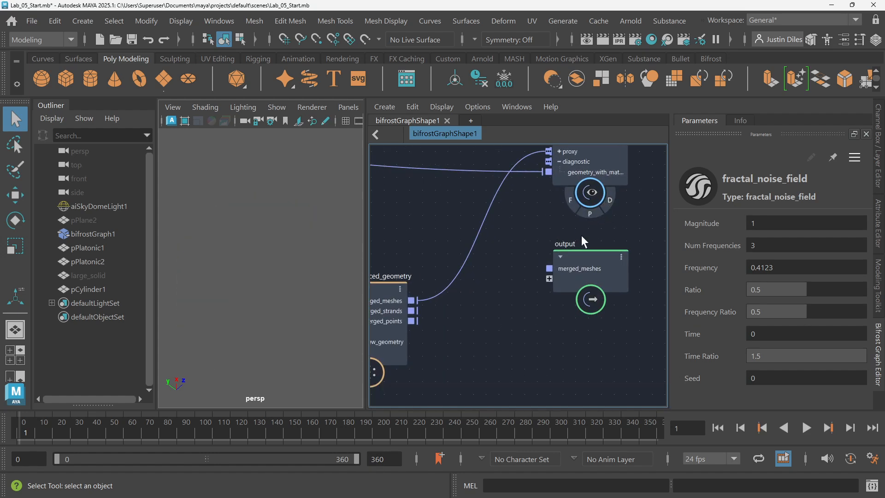
Step: Connect the merged_meshes output of bake_instanced_geometry to the graph's output node
{"action": "scroll", "coordinate": [555, 242], "scroll_direction": "down", "scroll_amount": 1}
{"action": "middle_click_drag", "start_coordinate": [549, 242], "coordinate": [557, 266], "text": "alt"}
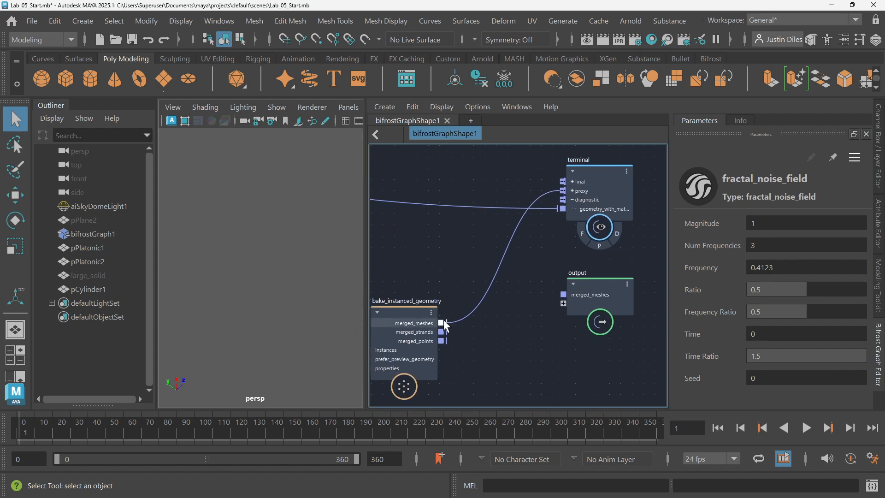
{"action": "left_click_drag", "start_coordinate": [444, 322], "coordinate": [564, 294]}
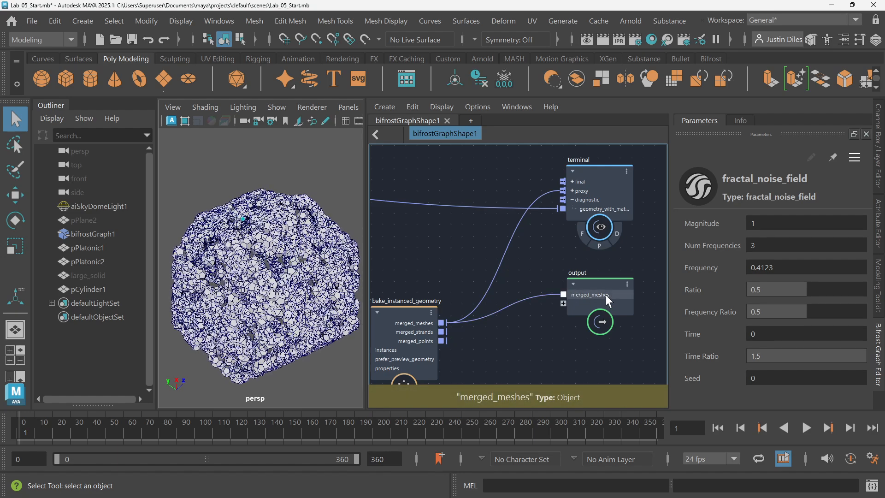
Step: Create a Maya mesh from the output node's merged_meshes port
{"action": "left_click", "coordinate": [592, 292]}
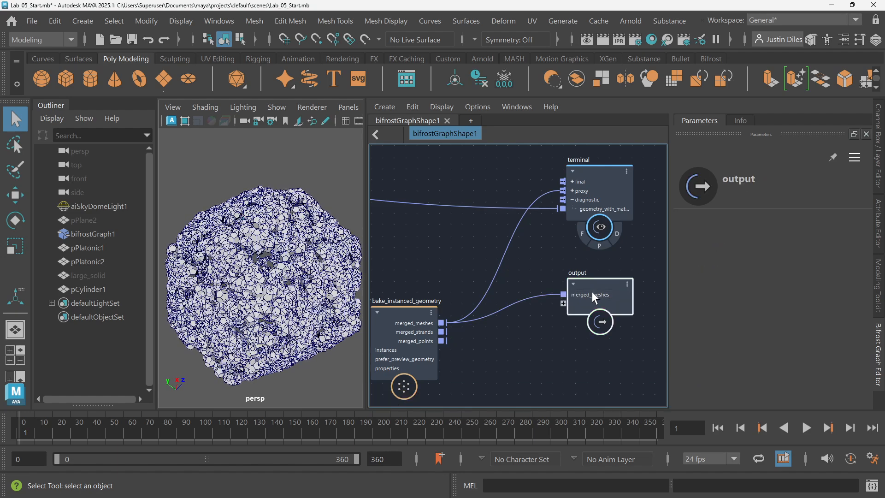
{"action": "right_click", "coordinate": [593, 291]}
{"action": "right_click", "coordinate": [587, 297]}
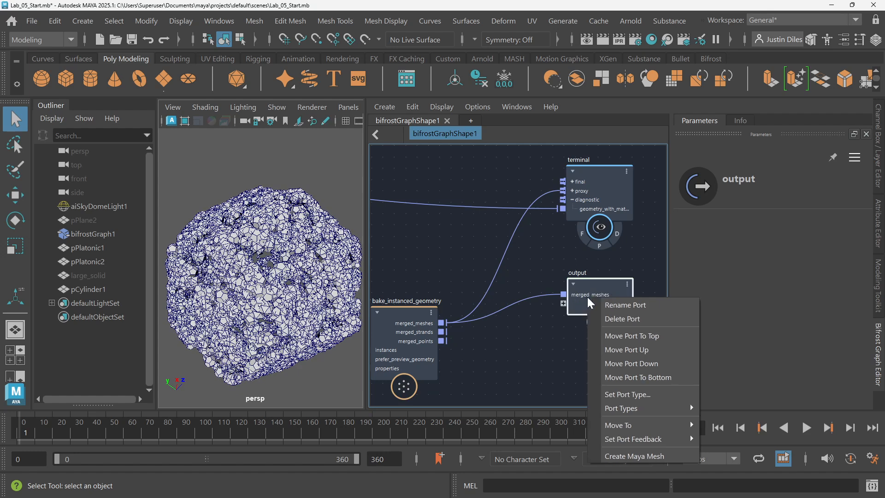
{"action": "left_click", "coordinate": [644, 456]}
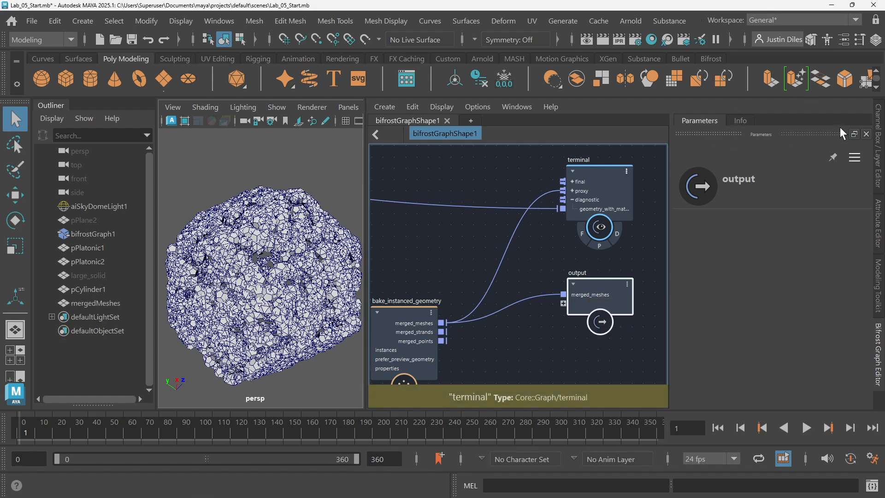
Step: Switch to the Channel Box and move mergedMeshes about 31 cm along Y, away from the Bifrost graph geometry
{"action": "left_click", "coordinate": [878, 131]}
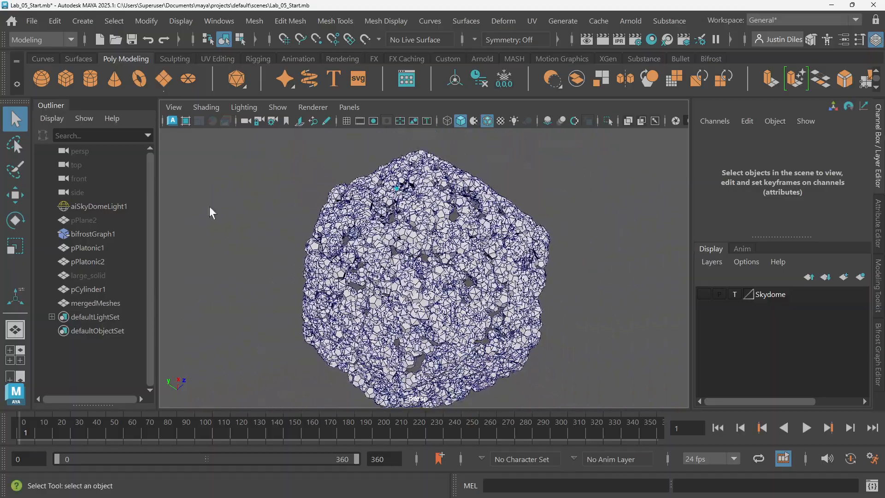
{"action": "left_click", "coordinate": [106, 232]}
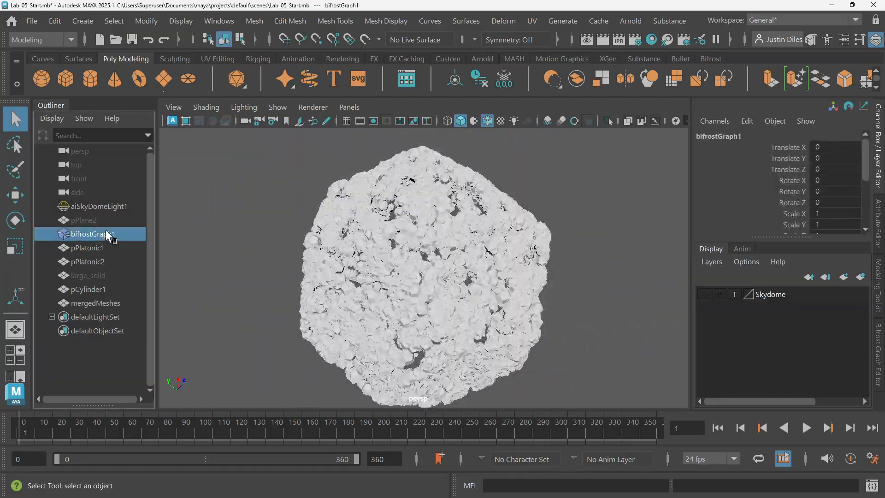
{"action": "left_click", "coordinate": [95, 303]}
{"action": "left_click_drag", "start_coordinate": [289, 270], "coordinate": [469, 255], "text": "alt"}
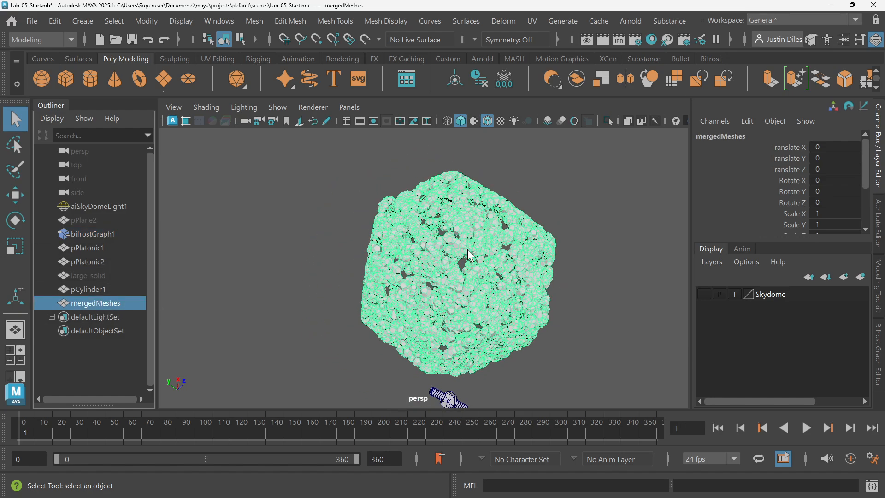
{"action": "key", "text": "w"}
{"action": "left_click_drag", "start_coordinate": [395, 369], "coordinate": [235, 306]}
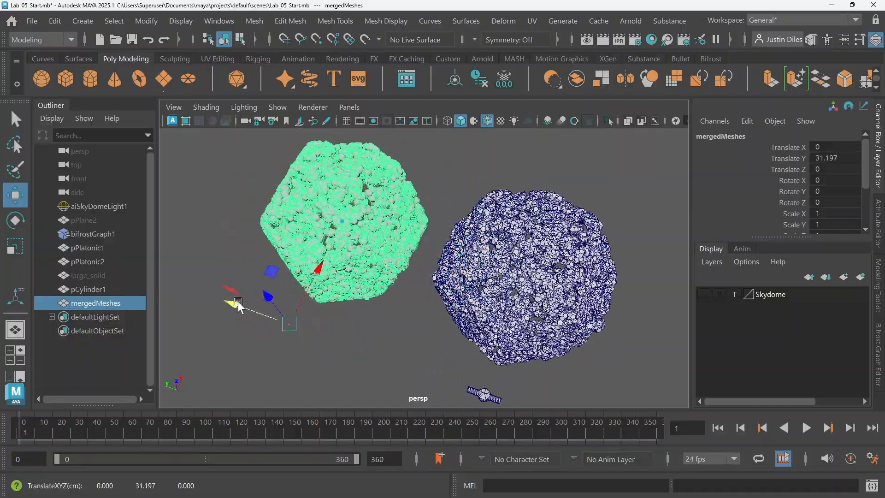
Step: Center the pivot of mergedMeshes, delete its construction history and freeze its transformations
{"action": "left_click", "coordinate": [454, 78]}
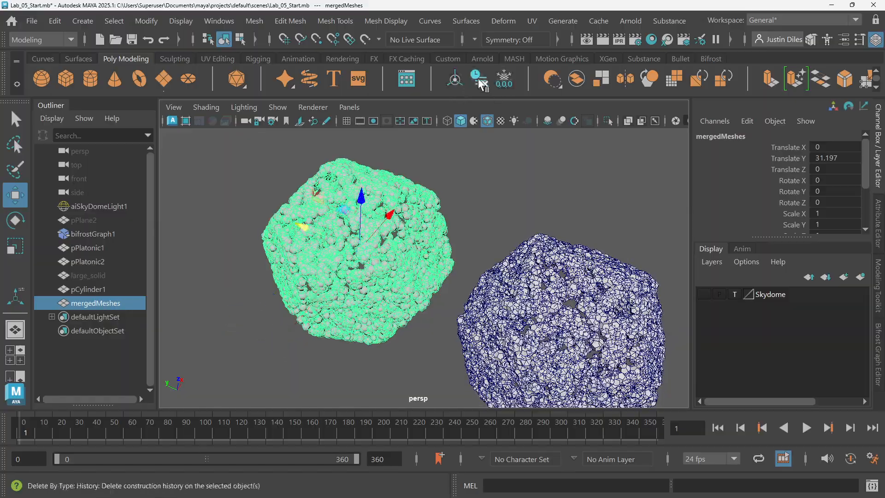
{"action": "left_click", "coordinate": [469, 174]}
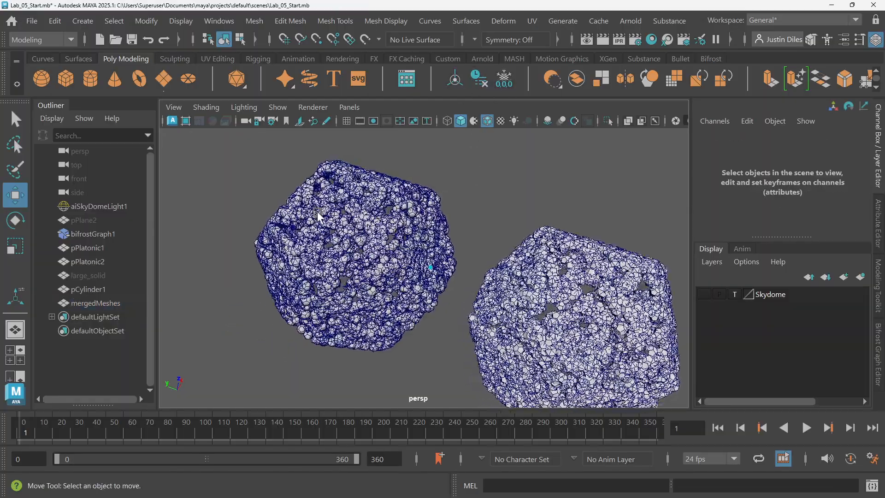
Step: Harden all edges of the mergedMeshes object and deselect it
{"action": "left_click", "coordinate": [15, 119]}
{"action": "left_click", "coordinate": [96, 303]}
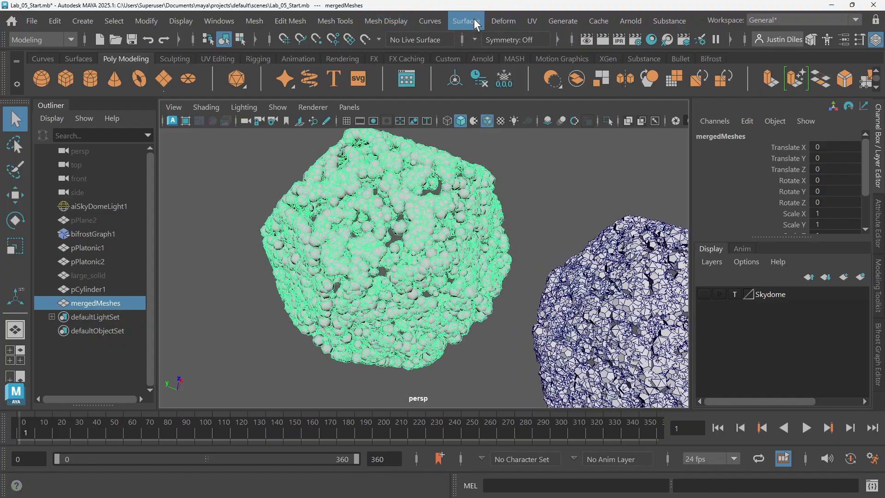
{"action": "left_click", "coordinate": [377, 22]}
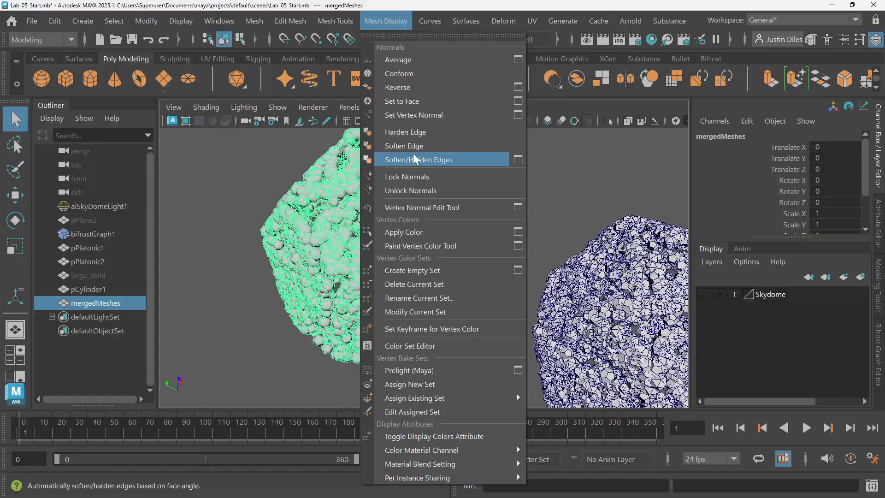
{"action": "left_click", "coordinate": [414, 132]}
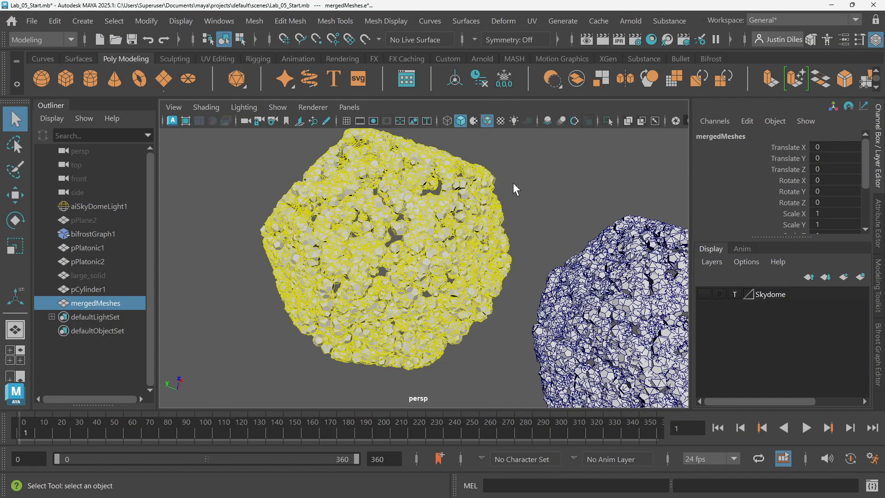
{"action": "left_click", "coordinate": [544, 177]}
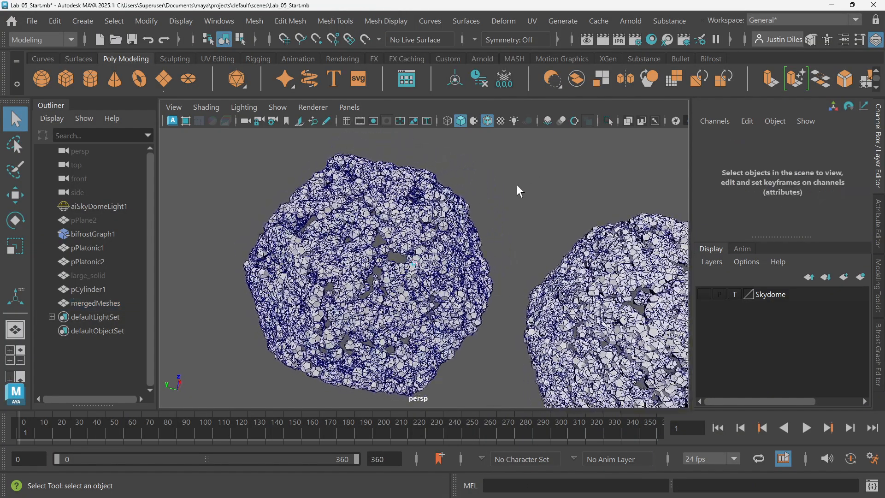
Step: Delete the mergedMeshes copy from the scene
{"action": "left_click", "coordinate": [457, 203]}
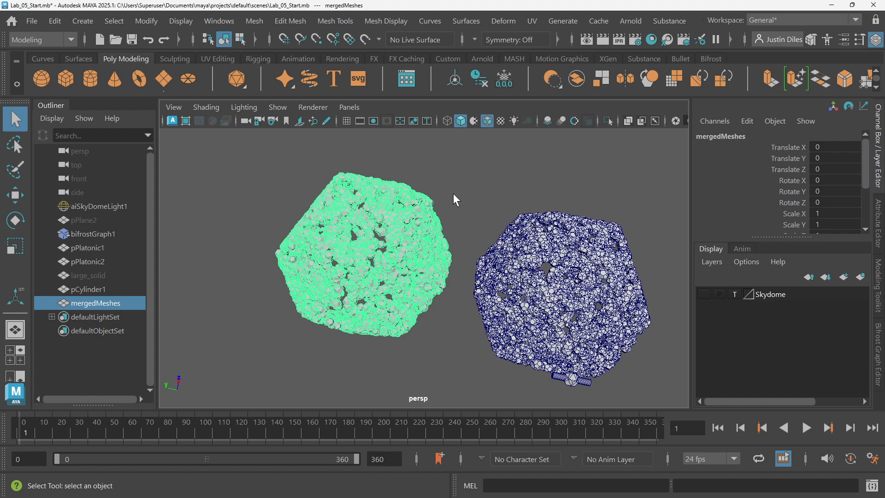
{"action": "key", "text": "Delete"}
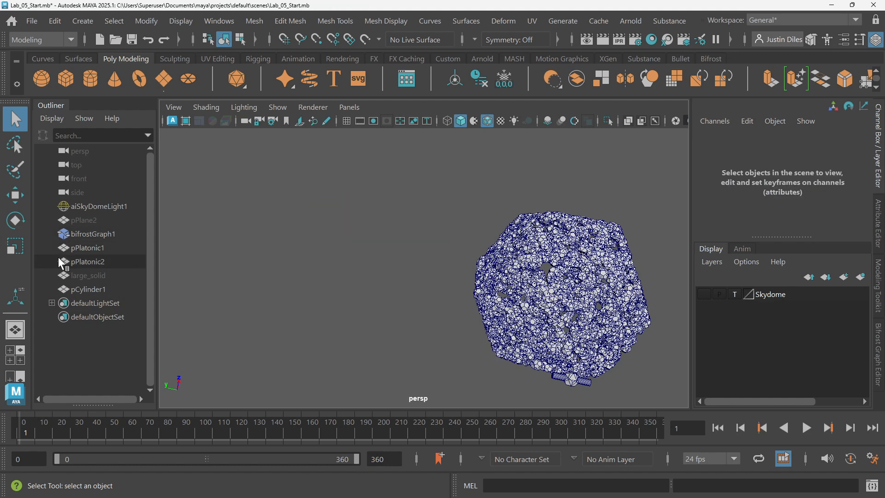
Step: Unhide pPlane2 and keep it selected in the perspective view
{"action": "left_click", "coordinate": [106, 208]}
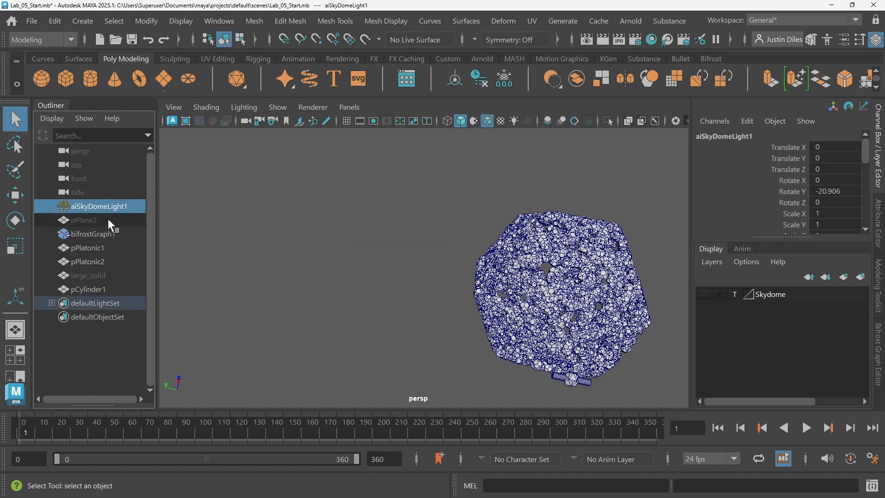
{"action": "left_click", "coordinate": [107, 219]}
{"action": "key", "text": "shift+h"}
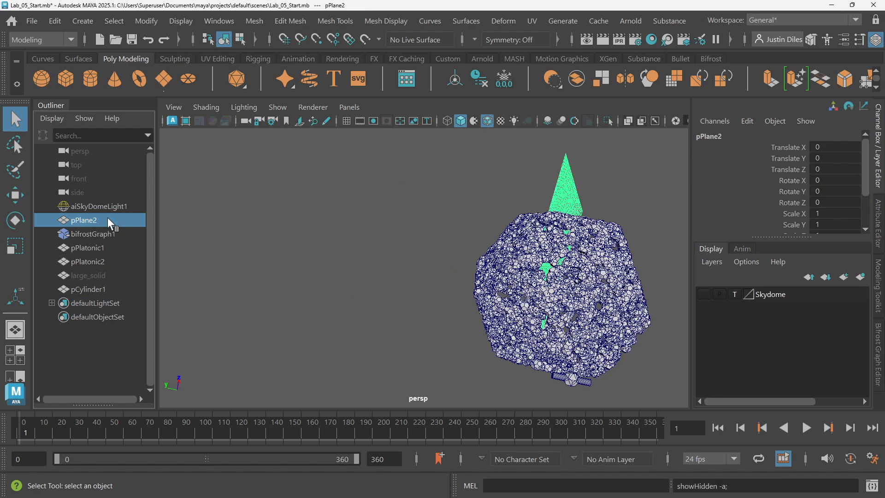
{"action": "left_click_drag", "start_coordinate": [166, 217], "coordinate": [471, 236], "text": "alt"}
{"action": "left_click", "coordinate": [618, 286]}
{"action": "left_click", "coordinate": [474, 272]}
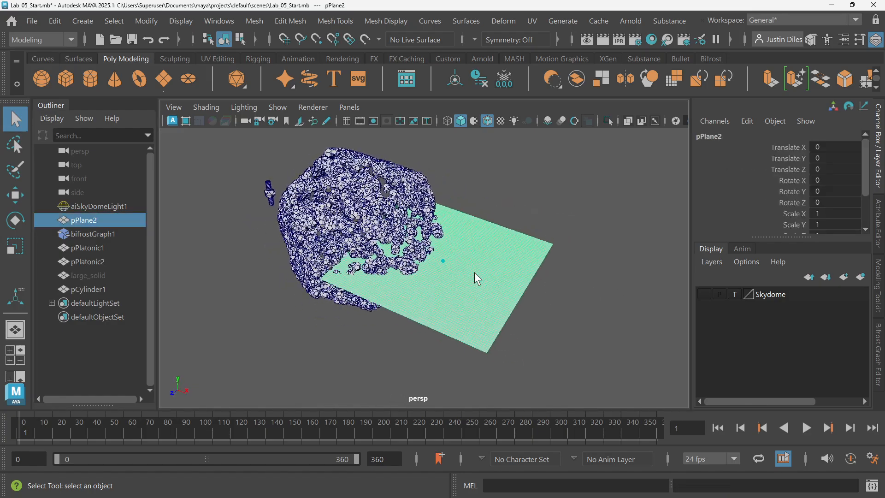
Step: Move pPlane2 about 55 cm along X so it sits clear of the scattered solid
{"action": "key", "text": "w"}
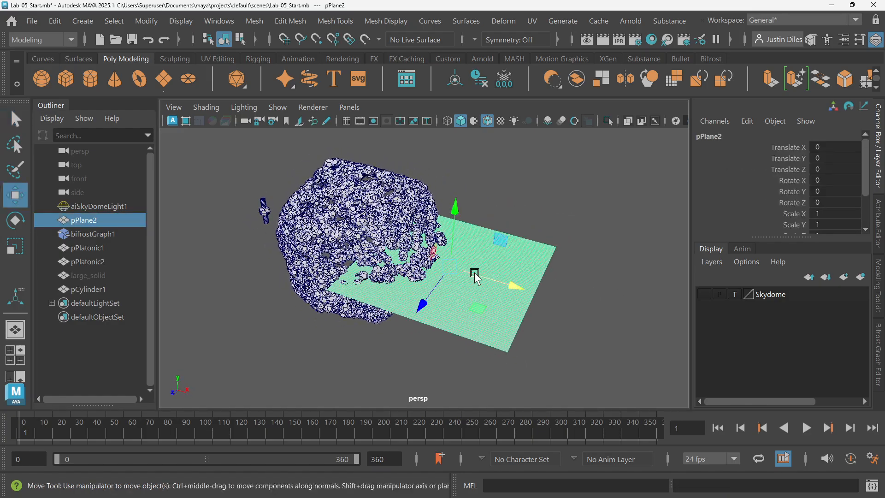
{"action": "left_click_drag", "start_coordinate": [515, 300], "coordinate": [652, 322]}
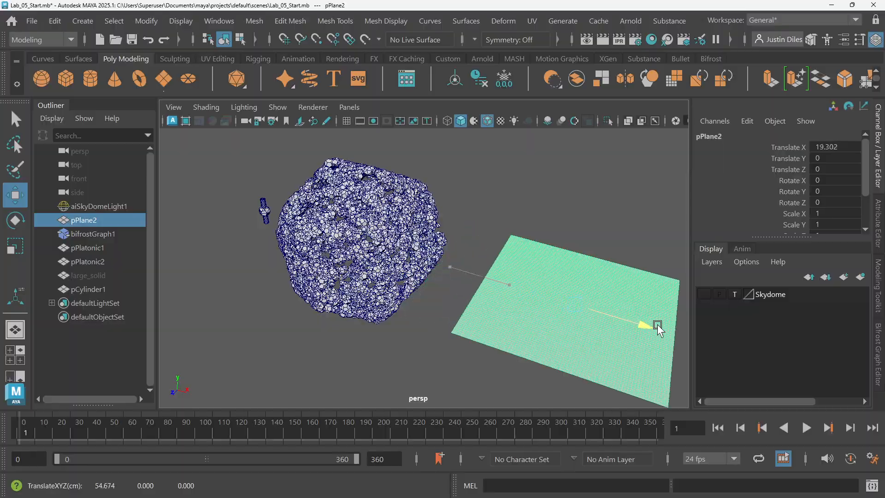
{"action": "left_click", "coordinate": [522, 203]}
{"action": "left_click_drag", "start_coordinate": [523, 202], "coordinate": [539, 206], "text": "alt"}
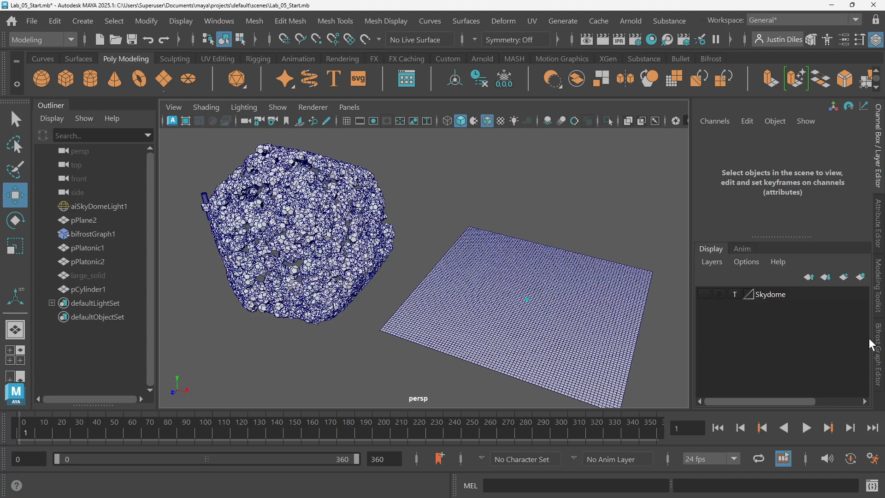
Step: Open the Bifrost graph and move the large_solidShape and fractal_noise_field nodes farther away from the scatter and diagnostic material nodes
{"action": "left_click", "coordinate": [881, 343]}
{"action": "scroll", "coordinate": [385, 204], "scroll_direction": "down", "scroll_amount": 3}
{"action": "middle_click_drag", "start_coordinate": [406, 216], "coordinate": [654, 236], "text": "alt"}
{"action": "middle_click_drag", "start_coordinate": [423, 236], "coordinate": [684, 245], "text": "alt"}
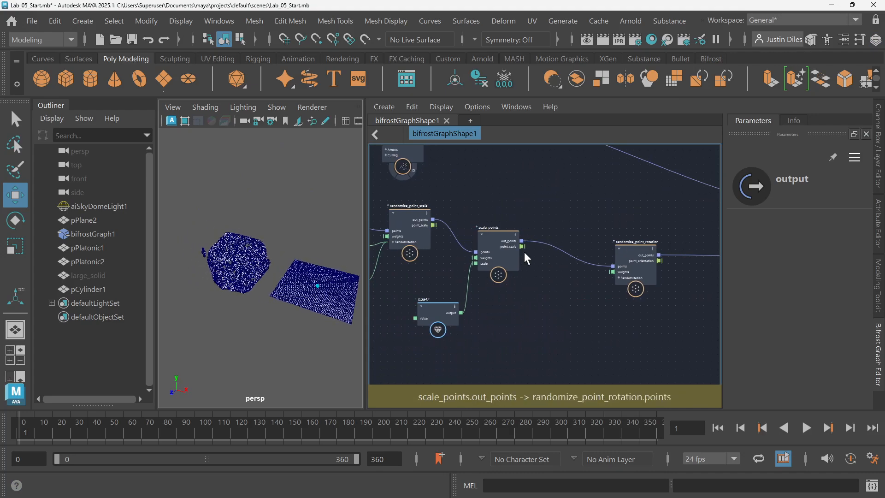
{"action": "middle_click_drag", "start_coordinate": [463, 261], "coordinate": [812, 286], "text": "alt"}
{"action": "middle_click_drag", "start_coordinate": [544, 233], "coordinate": [547, 305], "text": "alt"}
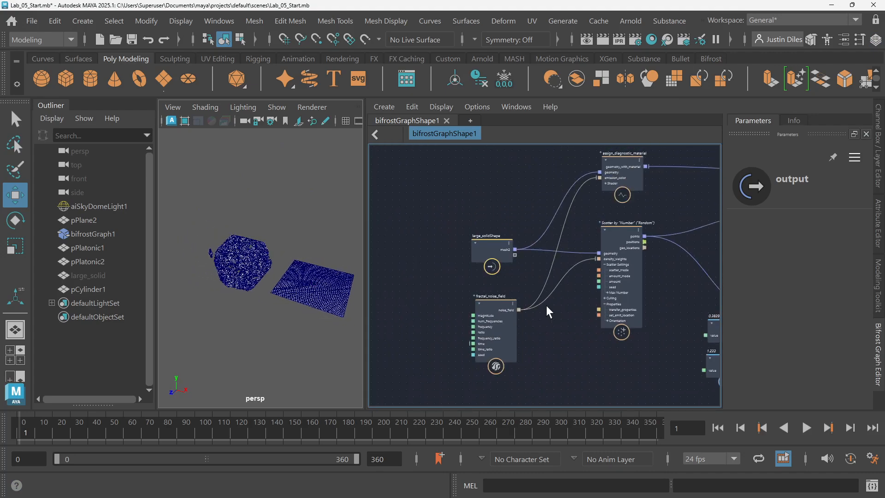
{"action": "scroll", "coordinate": [479, 214], "scroll_direction": "up", "scroll_amount": 1}
{"action": "scroll", "coordinate": [483, 234], "scroll_direction": "up", "scroll_amount": 4}
{"action": "middle_click_drag", "start_coordinate": [519, 225], "coordinate": [478, 234], "text": "alt"}
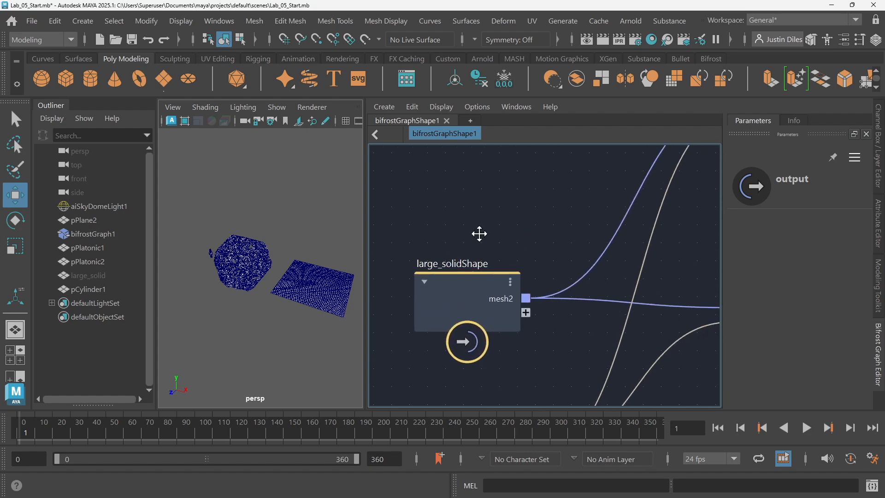
{"action": "scroll", "coordinate": [502, 231], "scroll_direction": "down", "scroll_amount": 1}
{"action": "scroll", "coordinate": [501, 231], "scroll_direction": "down", "scroll_amount": 2}
{"action": "left_click", "coordinate": [477, 252]}
{"action": "left_click_drag", "start_coordinate": [477, 253], "coordinate": [406, 202]}
{"action": "scroll", "coordinate": [486, 217], "scroll_direction": "down", "scroll_amount": 2}
{"action": "middle_click_drag", "start_coordinate": [559, 212], "coordinate": [567, 239], "text": "alt"}
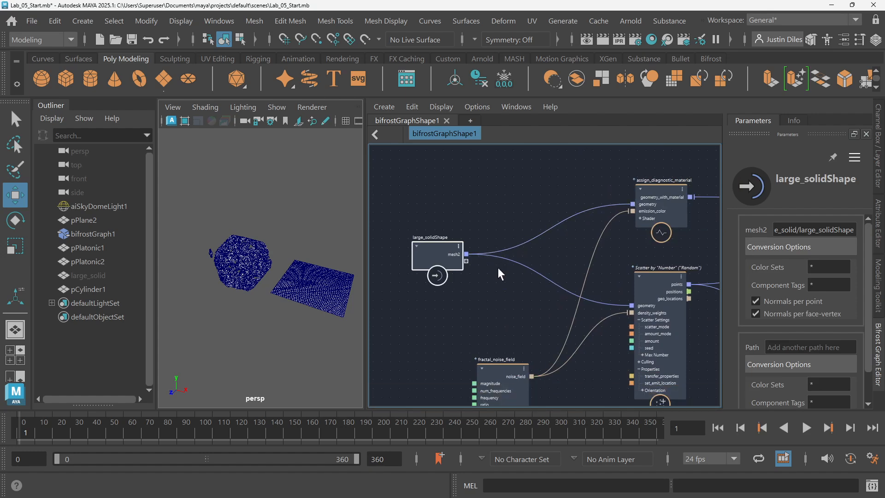
{"action": "left_click_drag", "start_coordinate": [497, 369], "coordinate": [443, 347]}
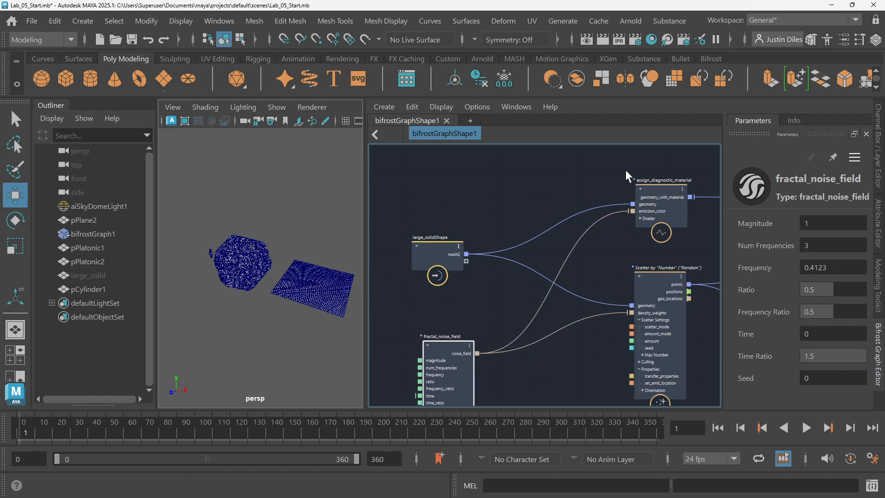
Step: Add a pass node and position it above the connections between large_solidShape and assign_diagnostic_material
{"action": "scroll", "coordinate": [516, 194], "scroll_direction": "up", "scroll_amount": 1}
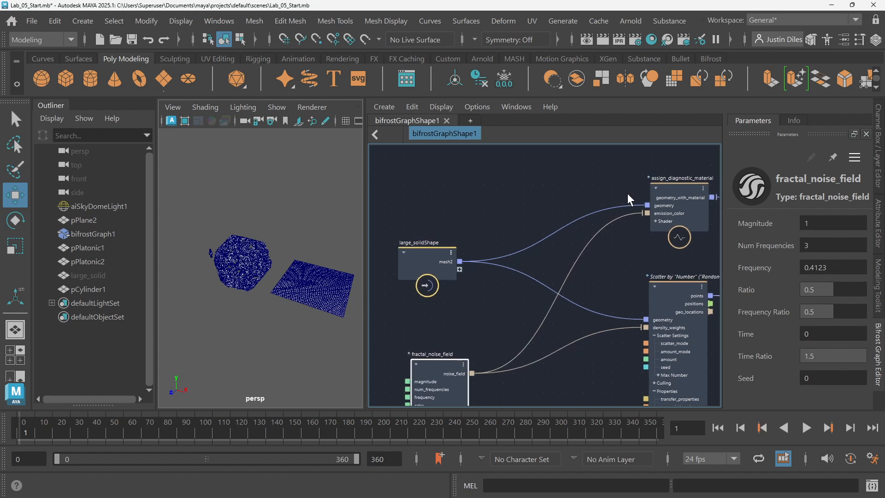
{"action": "left_click", "coordinate": [515, 203]}
{"action": "key", "text": "Tab"}
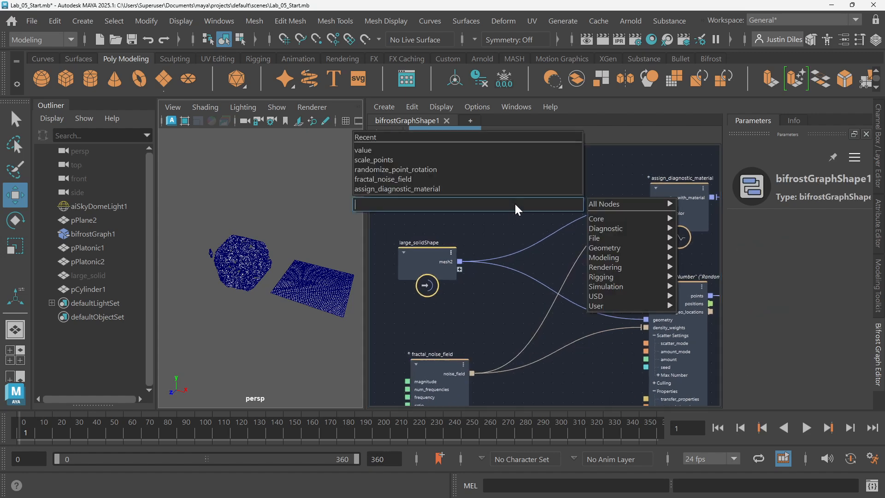
{"action": "type", "text": "pass"}
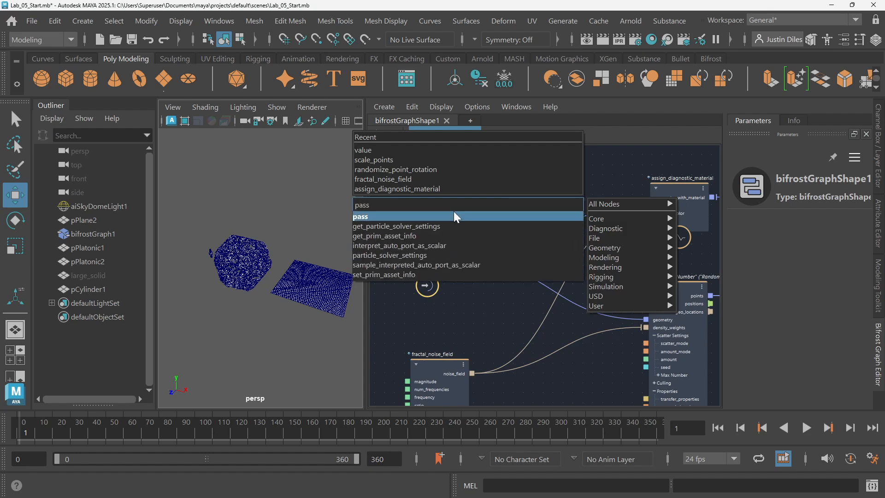
{"action": "left_click", "coordinate": [438, 217]}
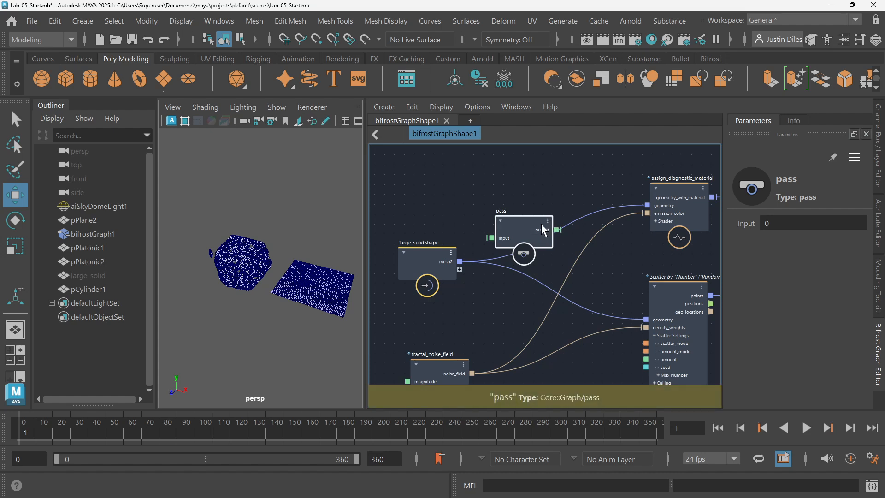
{"action": "left_click_drag", "start_coordinate": [460, 261], "coordinate": [503, 227]}
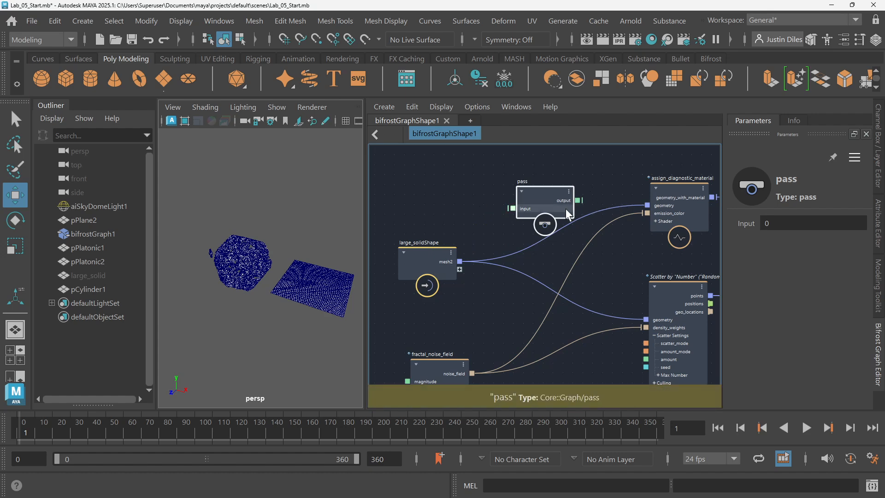
{"action": "left_click_drag", "start_coordinate": [428, 250], "coordinate": [438, 252]}
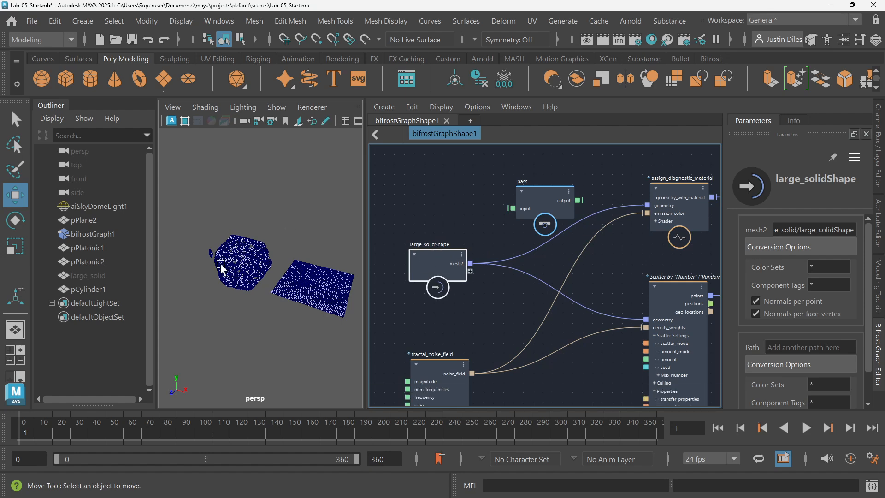
Step: Connect the mesh2 output of large_solidShape to the pass node's input
{"action": "middle_click_drag", "start_coordinate": [489, 249], "coordinate": [454, 248]}
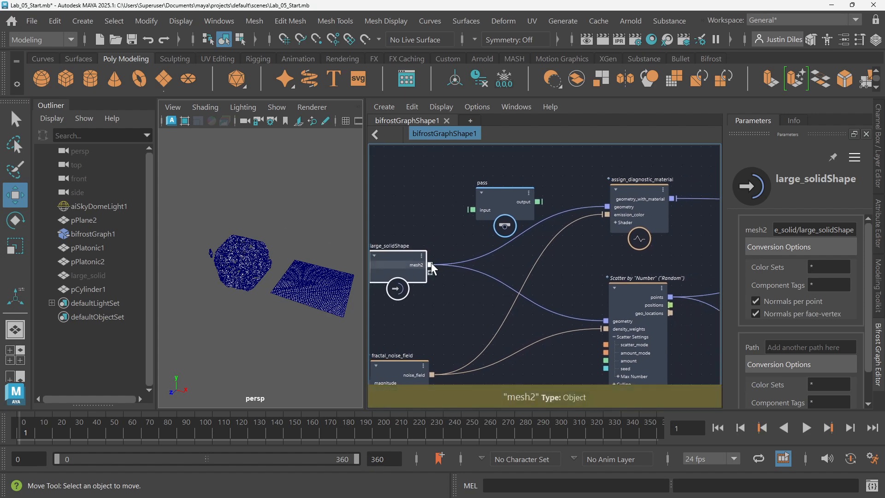
{"action": "left_click_drag", "start_coordinate": [535, 237], "coordinate": [484, 250]}
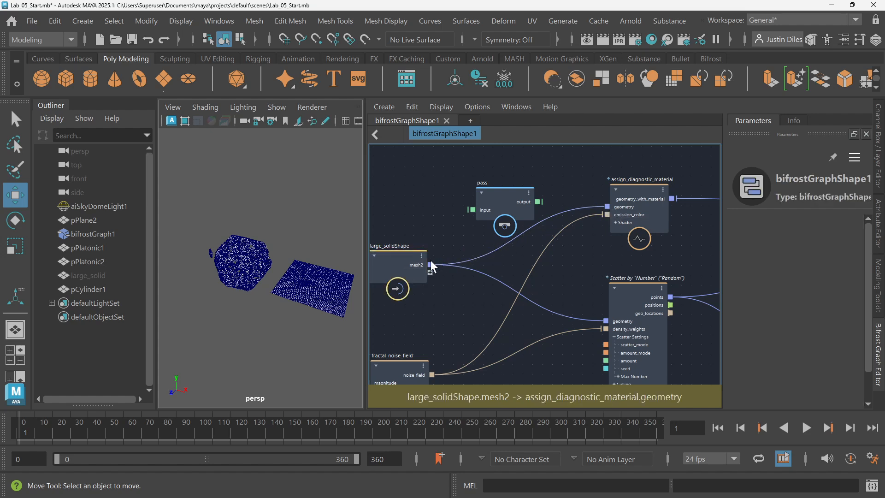
{"action": "left_click_drag", "start_coordinate": [428, 265], "coordinate": [469, 207]}
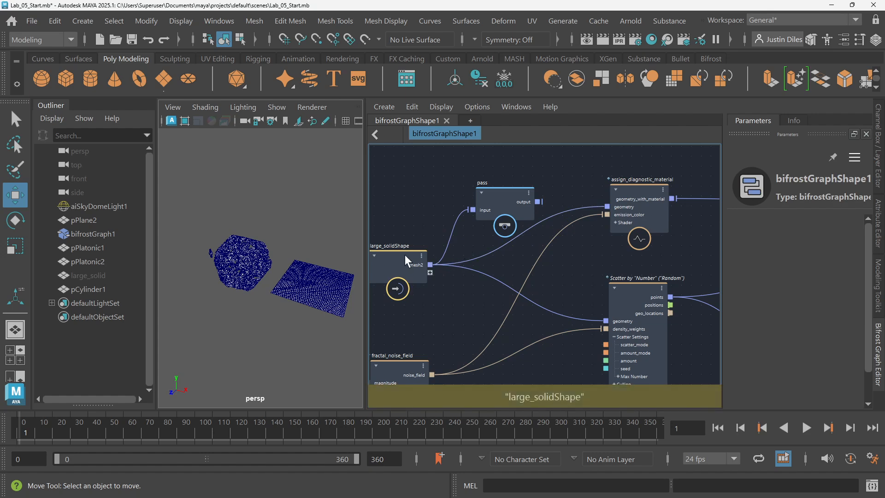
Step: Connect the pass output to the geometry inputs of assign_diagnostic_material and the scatter node, replacing the direct mesh connections
{"action": "scroll", "coordinate": [401, 264], "scroll_direction": "up", "scroll_amount": 3}
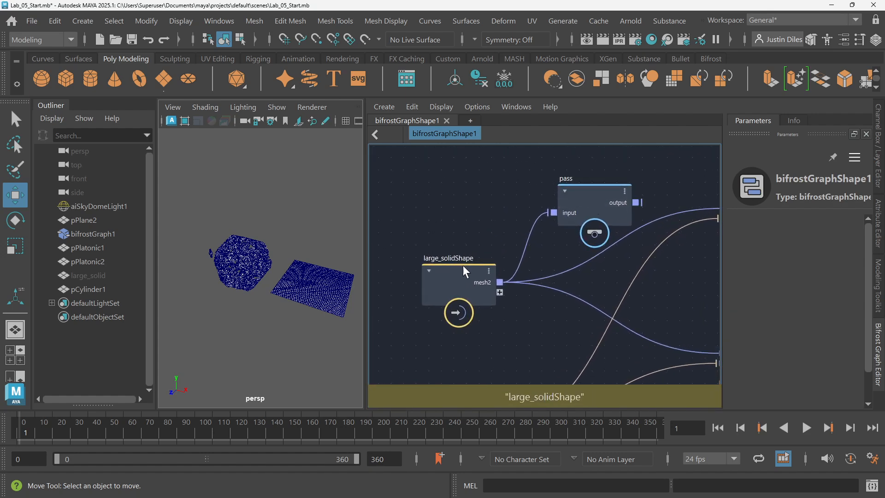
{"action": "middle_click_drag", "start_coordinate": [608, 288], "coordinate": [505, 292]}
{"action": "left_click_drag", "start_coordinate": [537, 207], "coordinate": [625, 214]}
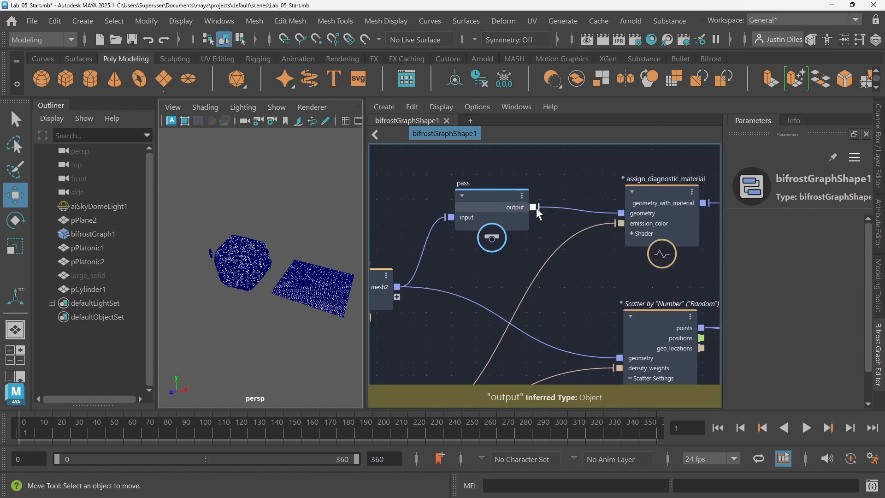
{"action": "left_click_drag", "start_coordinate": [536, 208], "coordinate": [618, 355]}
{"action": "left_click_drag", "start_coordinate": [618, 310], "coordinate": [618, 310]}
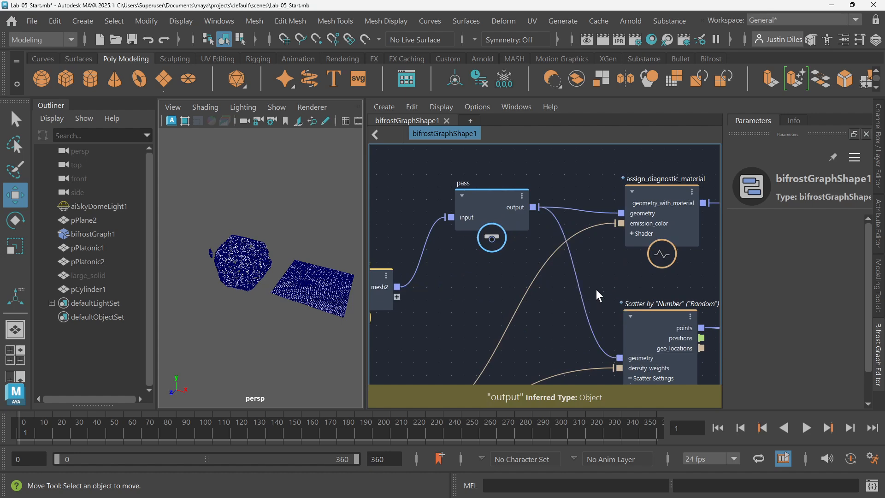
Step: Rearrange the large_solidShape and pass nodes into a spaced row ahead of the nodes they feed
{"action": "key", "text": "a"}
{"action": "left_click_drag", "start_coordinate": [566, 194], "coordinate": [540, 220]}
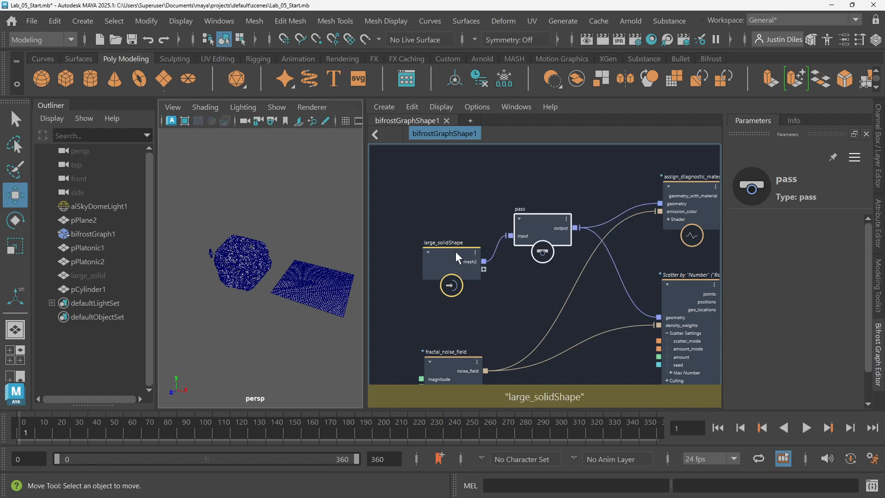
{"action": "left_click_drag", "start_coordinate": [456, 252], "coordinate": [403, 228]}
{"action": "left_click", "coordinate": [523, 225]}
{"action": "left_click_drag", "start_coordinate": [522, 225], "coordinate": [491, 229]}
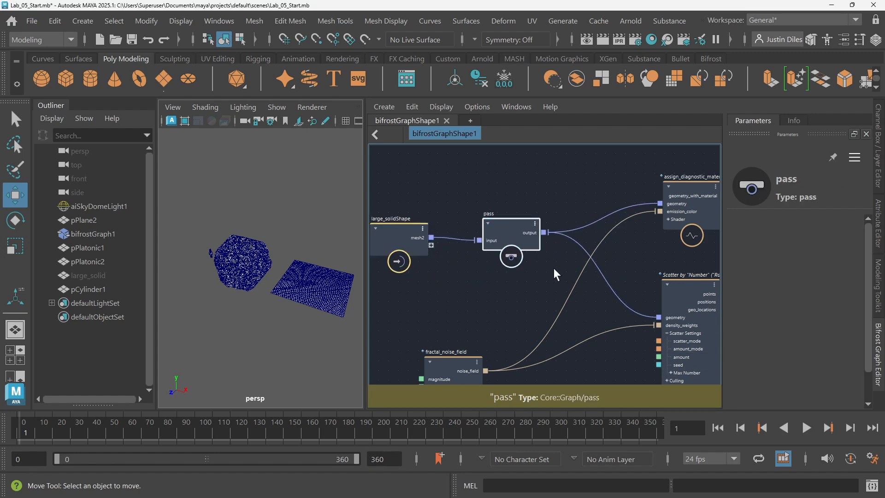
{"action": "scroll", "coordinate": [486, 271], "scroll_direction": "down", "scroll_amount": 1}
{"action": "middle_click_drag", "start_coordinate": [486, 271], "coordinate": [601, 283], "text": "alt"}
{"action": "left_click_drag", "start_coordinate": [540, 247], "coordinate": [515, 250]}
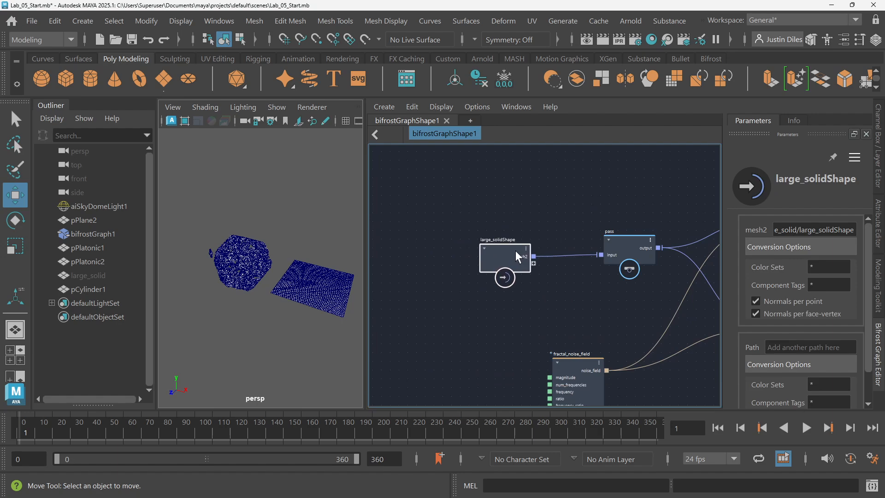
Step: Bring pPlane2 into the graph as an input and connect its mesh4 output to the pass node in place of large_solidShape
{"action": "left_click", "coordinate": [325, 285]}
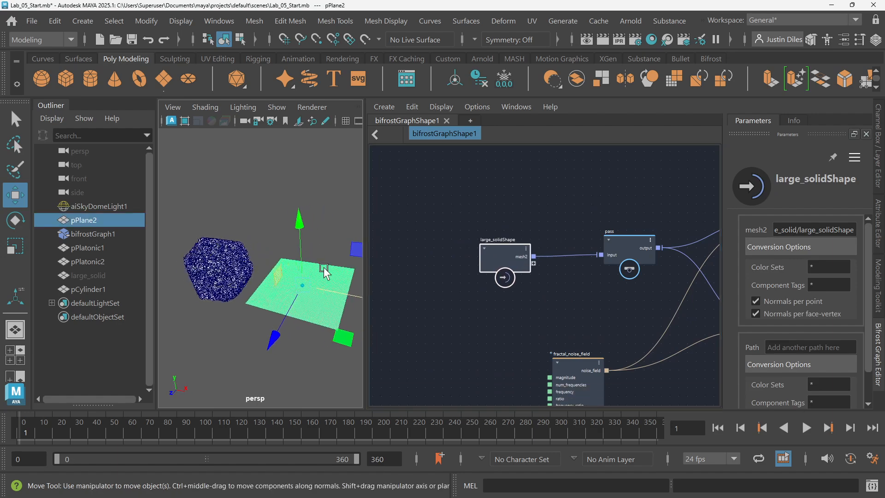
{"action": "left_click_drag", "start_coordinate": [74, 208], "coordinate": [451, 204]}
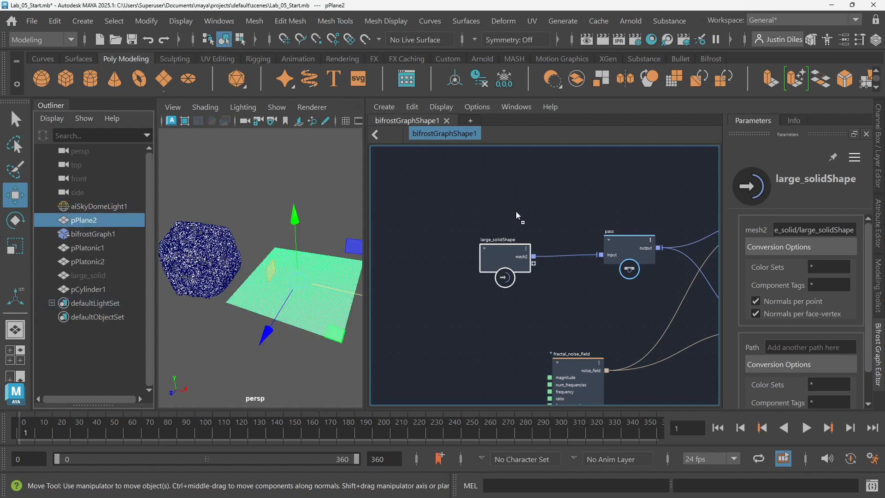
{"action": "middle_click_drag", "start_coordinate": [516, 211], "coordinate": [519, 210]}
{"action": "left_click_drag", "start_coordinate": [516, 221], "coordinate": [600, 254]}
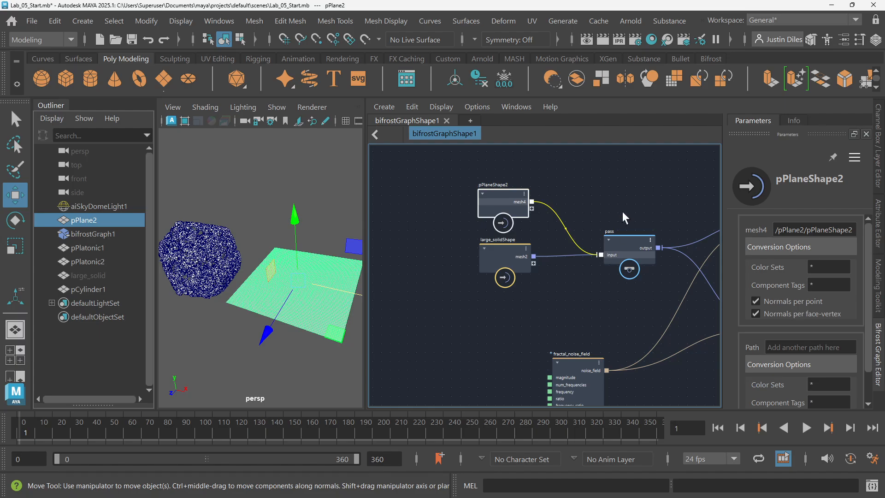
Step: Hide pPlane2 so only the scattered shapes remain displayed
{"action": "left_click", "coordinate": [326, 202]}
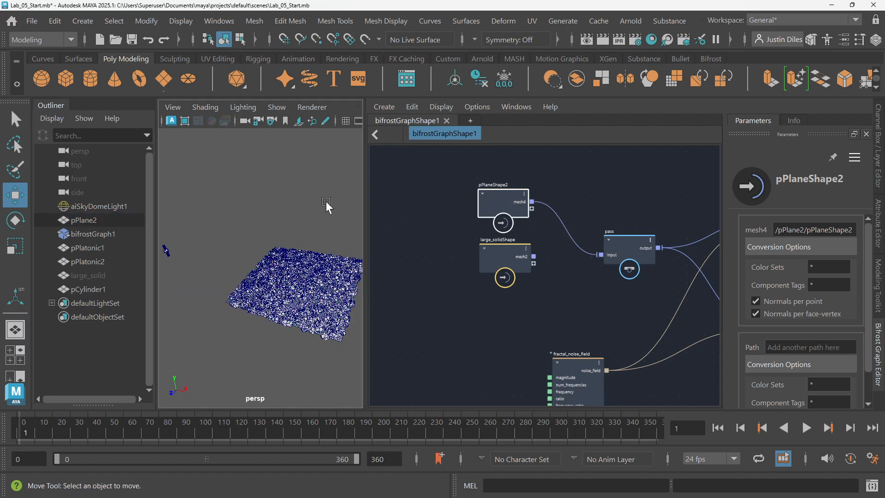
{"action": "scroll", "coordinate": [326, 202], "scroll_direction": "up", "scroll_amount": 5}
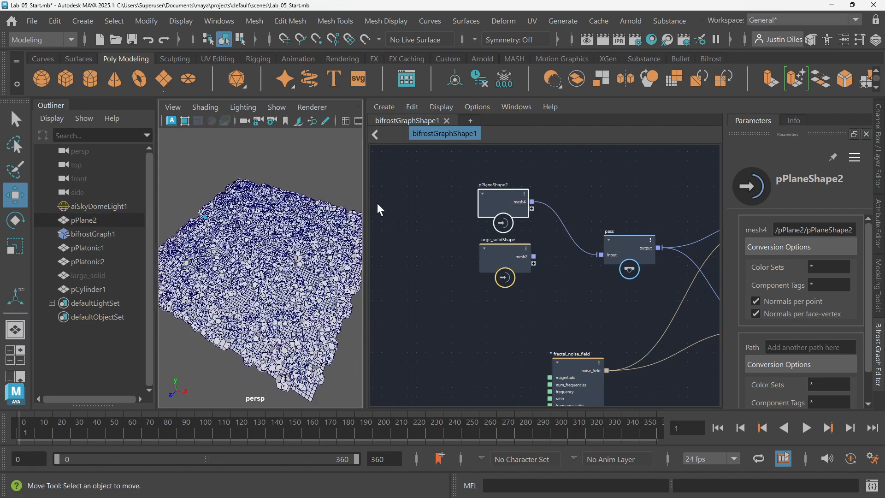
{"action": "left_click", "coordinate": [88, 220]}
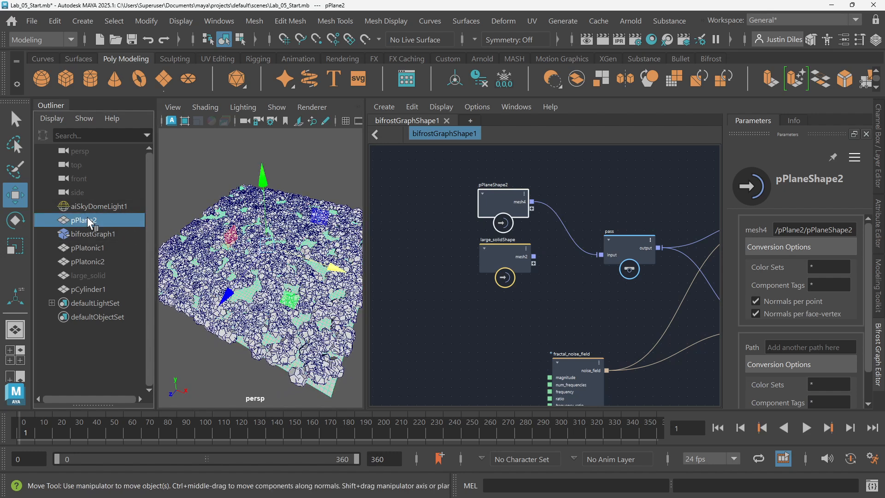
{"action": "key", "text": "ctrl+h"}
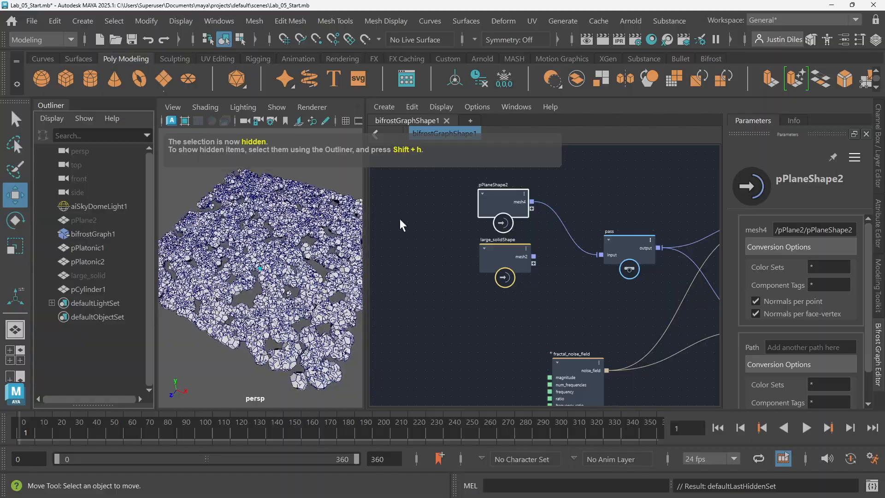
Step: Widen the perspective viewport and turn off its wireframe-on-shaded display to view the scatter from above
{"action": "left_click_drag", "start_coordinate": [475, 237], "coordinate": [501, 237]}
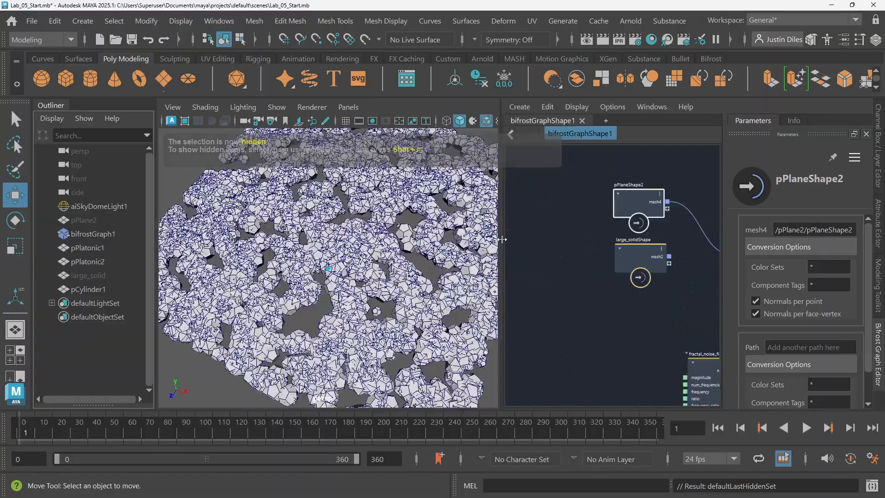
{"action": "left_click", "coordinate": [487, 121]}
{"action": "mouse_move", "coordinate": [415, 173]}
{"action": "left_mouse_down", "text": "alt"}
{"action": "mouse_move", "coordinate": [383, 242]}
{"action": "mouse_move", "coordinate": [359, 253]}
{"action": "mouse_move", "coordinate": [382, 240]}
{"action": "left_mouse_up", "text": "alt"}
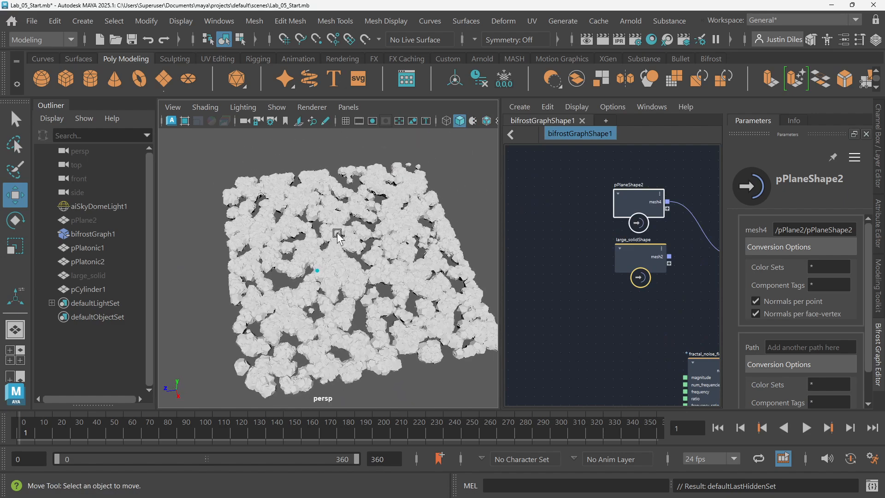
Step: Add a value node near the fractal_noise_field node
{"action": "scroll", "coordinate": [639, 294], "scroll_direction": "down", "scroll_amount": 3}
{"action": "middle_click_drag", "start_coordinate": [640, 293], "coordinate": [584, 223], "text": "alt"}
{"action": "scroll", "coordinate": [646, 277], "scroll_direction": "up", "scroll_amount": 4}
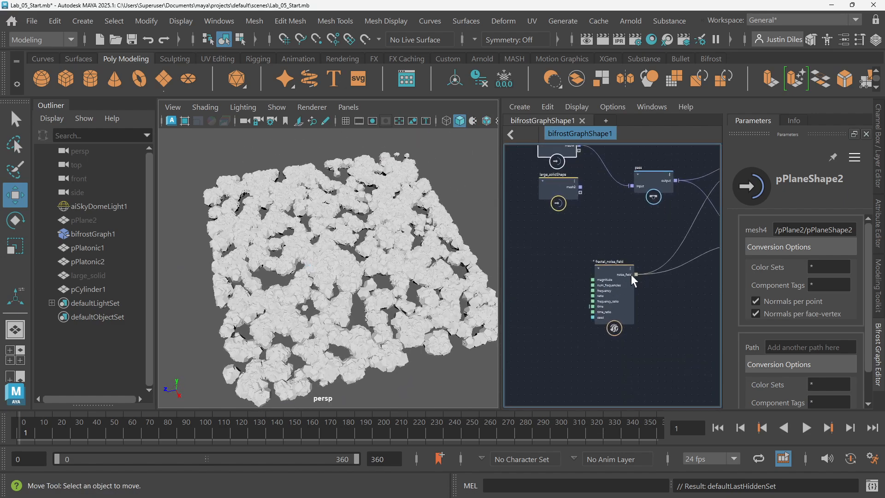
{"action": "left_click", "coordinate": [582, 258]}
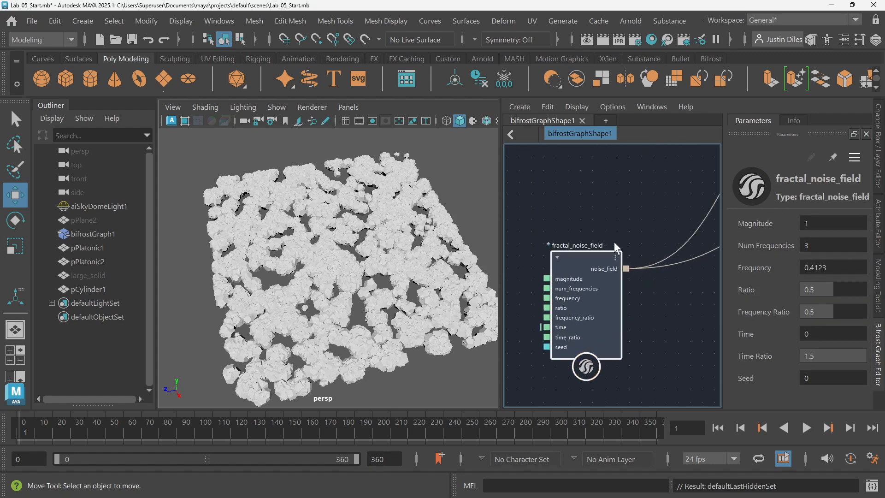
{"action": "middle_click_drag", "start_coordinate": [590, 231], "coordinate": [622, 218], "text": "alt"}
{"action": "left_click", "coordinate": [552, 212]}
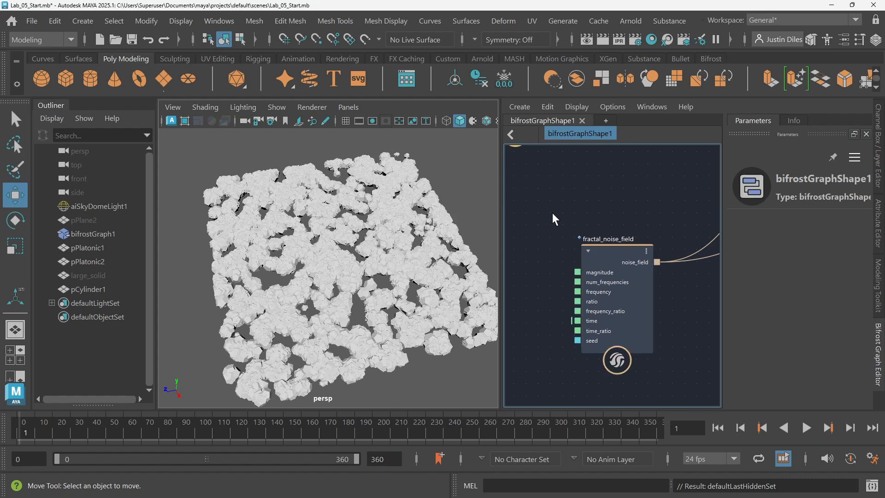
{"action": "key", "text": "Tab"}
{"action": "type", "text": "v"}
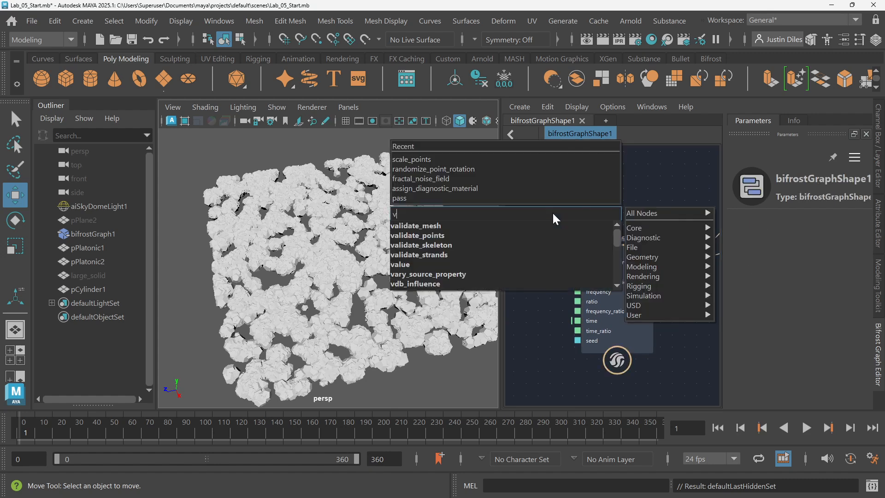
{"action": "type", "text": "alues"}
{"action": "key", "text": "BackSpace"}
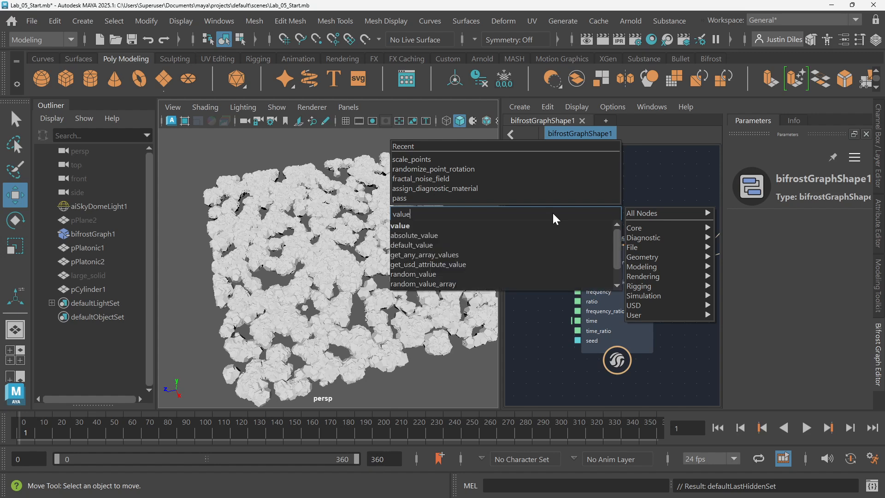
{"action": "left_click", "coordinate": [441, 226]}
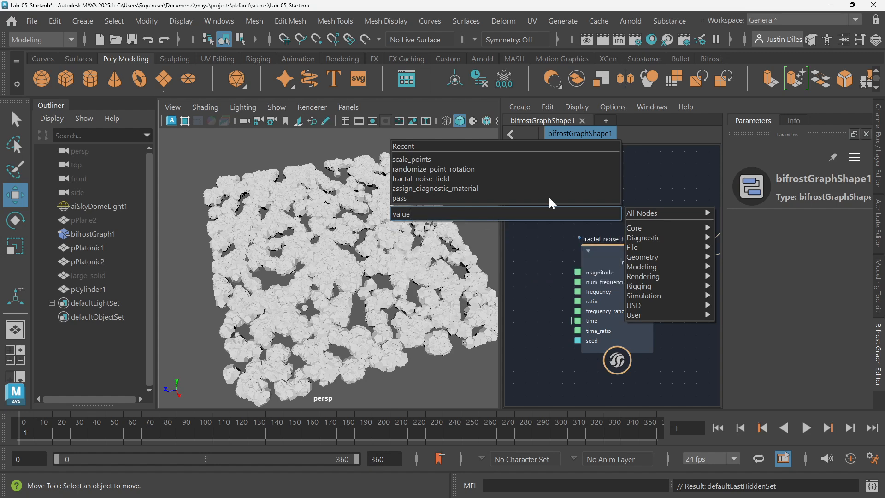
{"action": "left_click_drag", "start_coordinate": [579, 224], "coordinate": [524, 195]}
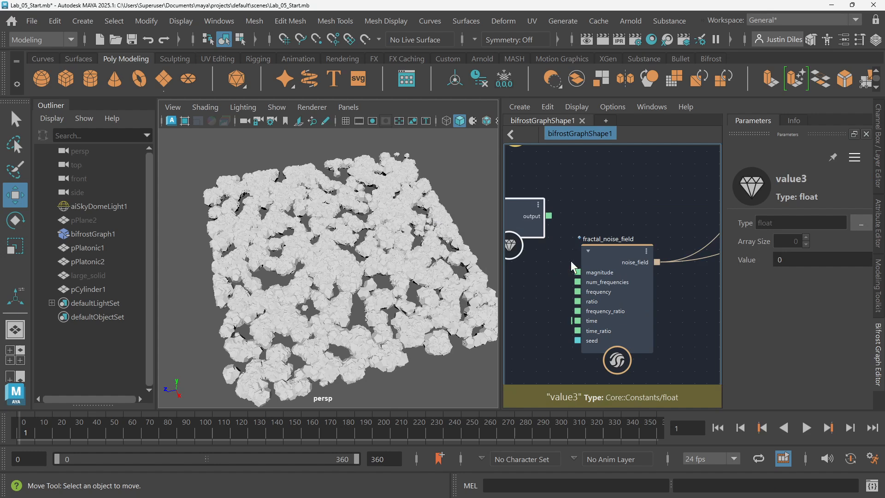
{"action": "right_click", "coordinate": [603, 272]}
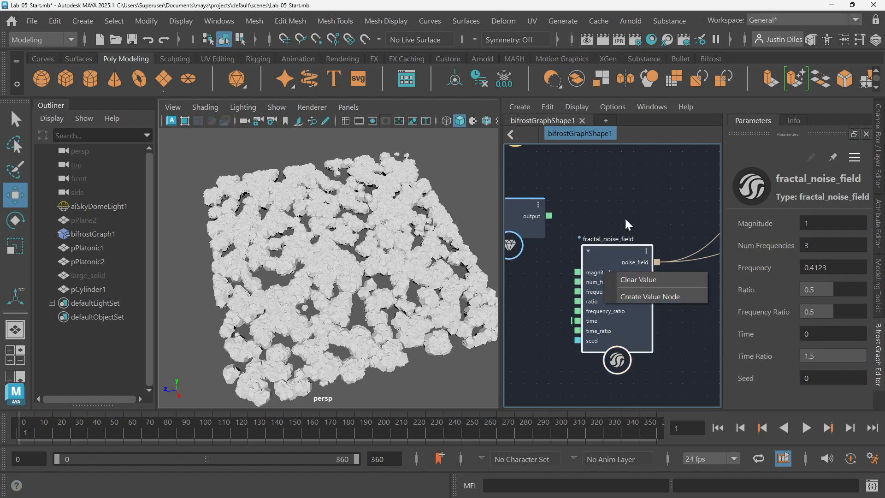
{"action": "right_click", "coordinate": [591, 220]}
{"action": "left_click", "coordinate": [585, 187]}
{"action": "right_click_drag", "start_coordinate": [651, 249], "coordinate": [518, 209], "text": "alt"}
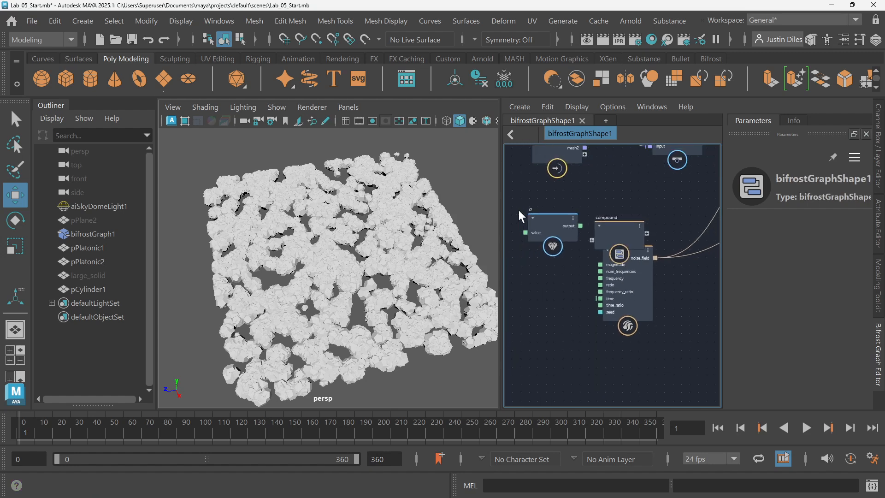
Step: Delete the stray compound node and the unconnected value node beside fractal_noise_field
{"action": "left_click", "coordinate": [630, 226]}
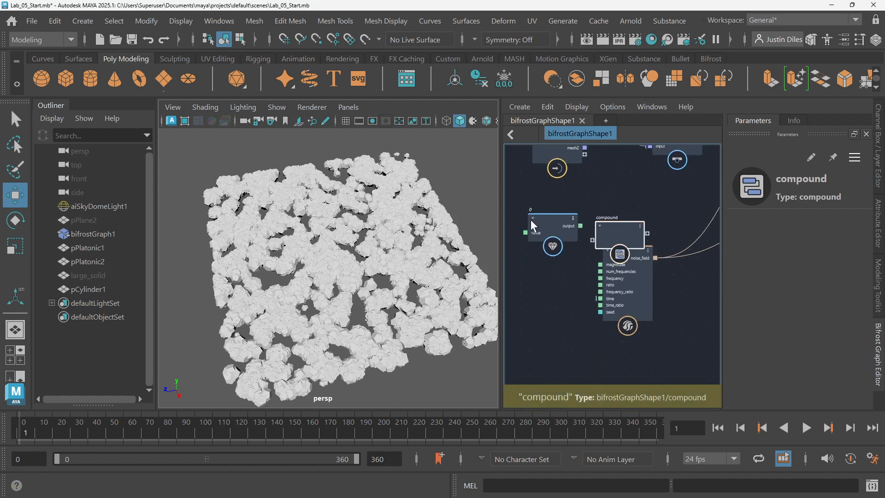
{"action": "key", "text": "Delete"}
{"action": "left_click", "coordinate": [570, 227]}
{"action": "key", "text": "Delete"}
Step: Create a value node from the num_frequencies input of fractal_noise_field and move it clear of that node
{"action": "scroll", "coordinate": [620, 261], "scroll_direction": "up", "scroll_amount": 1}
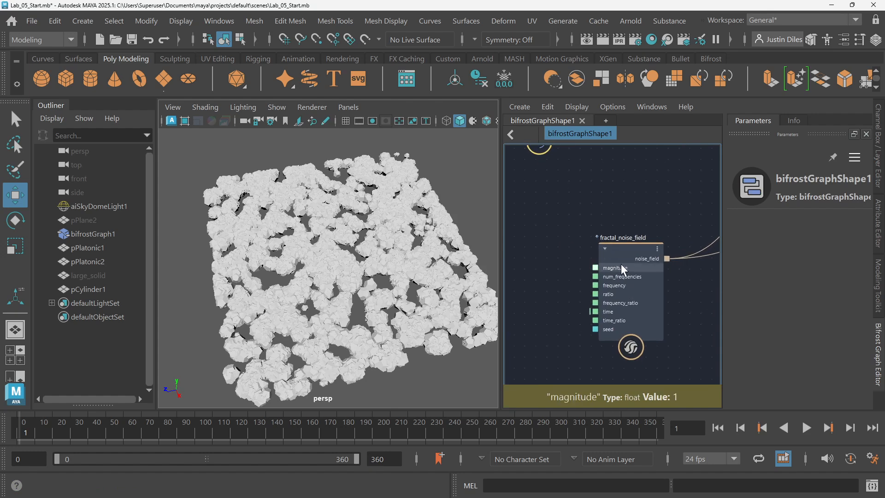
{"action": "left_click", "coordinate": [621, 263]}
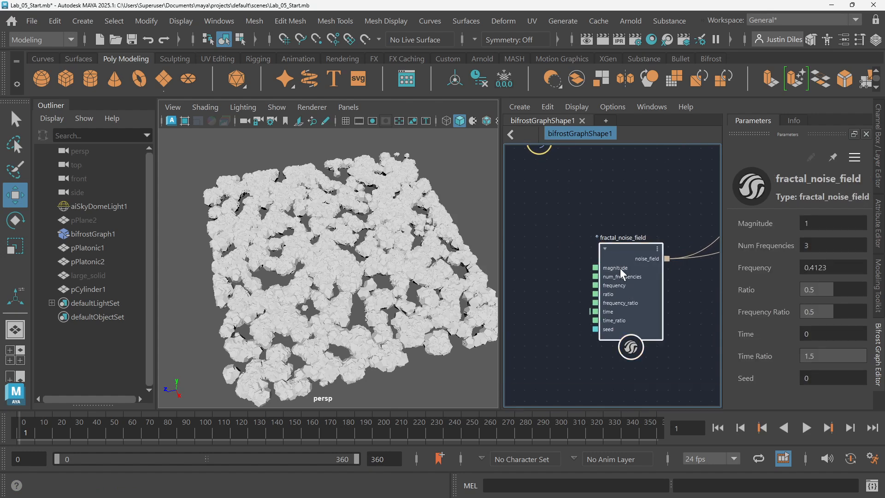
{"action": "right_click", "coordinate": [597, 276]}
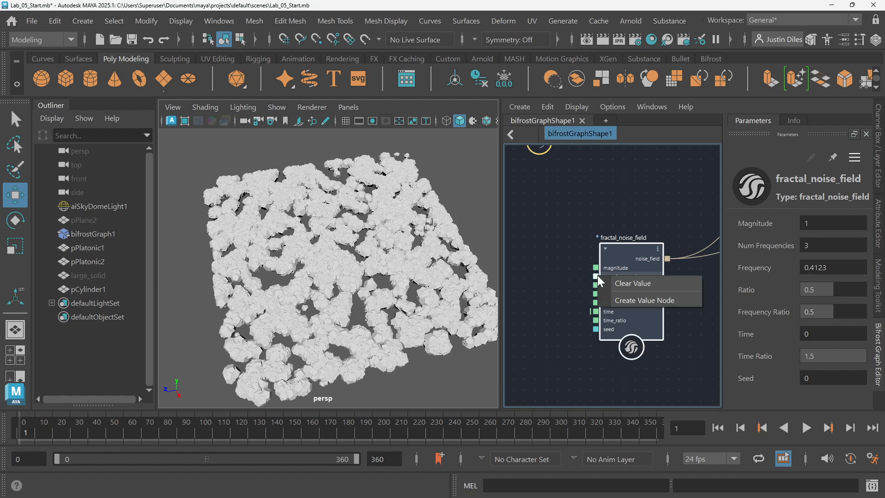
{"action": "left_click", "coordinate": [634, 299]}
{"action": "scroll", "coordinate": [567, 235], "scroll_direction": "down", "scroll_amount": 1}
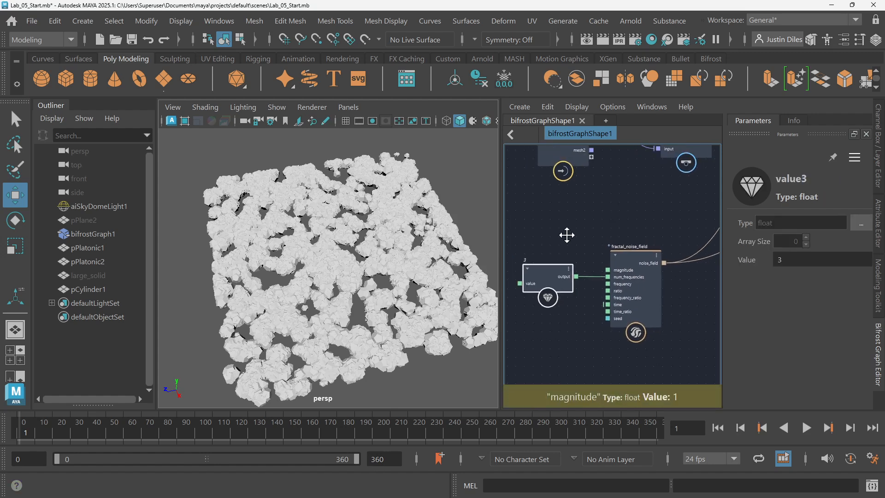
{"action": "middle_click_drag", "start_coordinate": [567, 235], "coordinate": [619, 232], "text": "alt"}
{"action": "scroll", "coordinate": [595, 270], "scroll_direction": "up", "scroll_amount": 2}
{"action": "left_click_drag", "start_coordinate": [595, 270], "coordinate": [566, 240]}
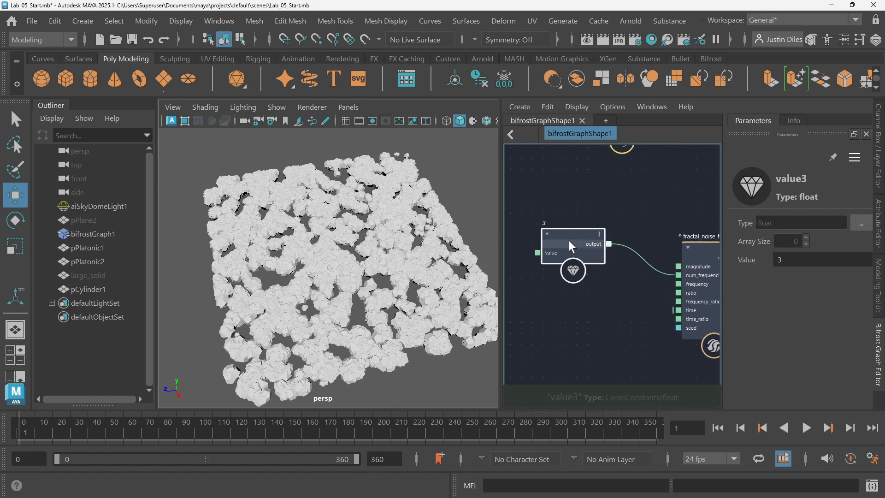
{"action": "middle_click_drag", "start_coordinate": [635, 266], "coordinate": [621, 261], "text": "alt"}
{"action": "scroll", "coordinate": [613, 254], "scroll_direction": "up", "scroll_amount": 1}
{"action": "left_click_drag", "start_coordinate": [549, 229], "coordinate": [548, 214]}
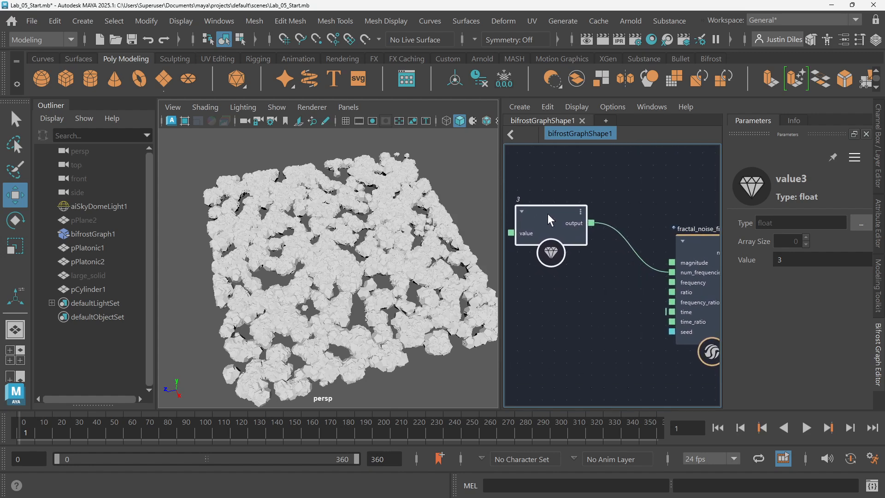
Step: Duplicate the num_frequencies value node and connect the copy's output to num_frequencies in place of the original
{"action": "key", "text": "ctrl+d"}
{"action": "left_click_drag", "start_coordinate": [574, 253], "coordinate": [674, 274]}
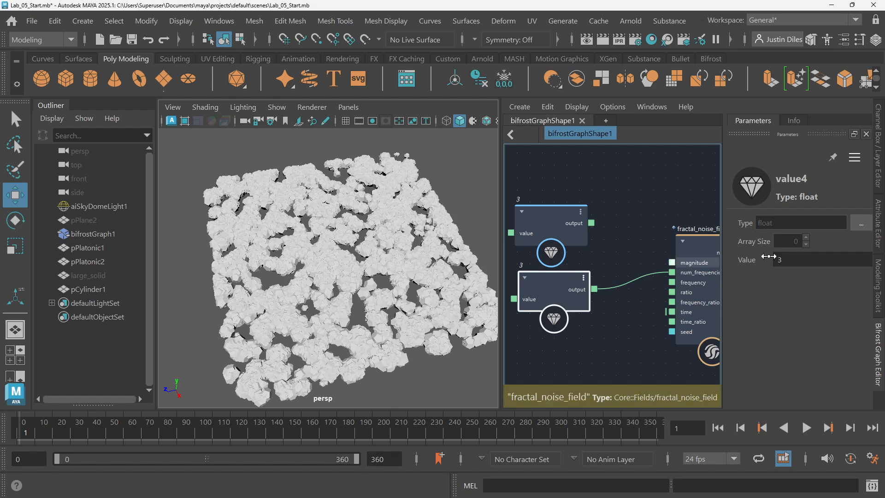
{"action": "left_click_drag", "start_coordinate": [762, 259], "coordinate": [781, 260]}
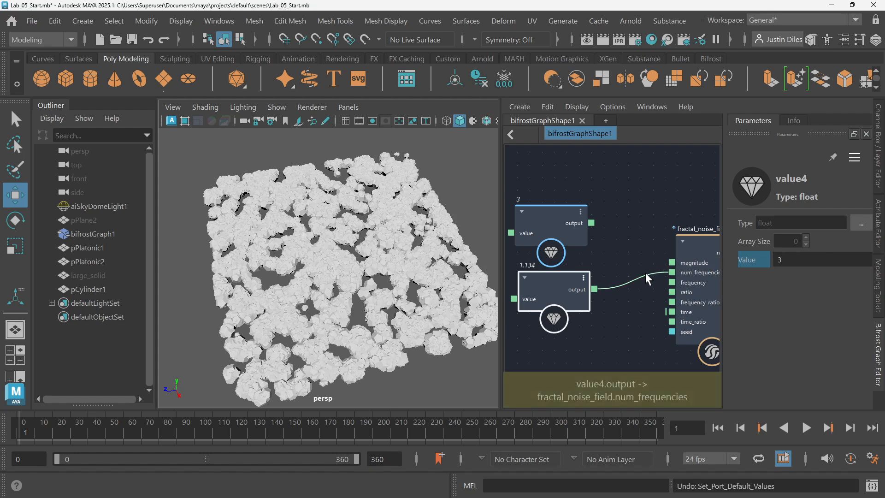
{"action": "key", "text": "ctrl+z"}
{"action": "mouse_move", "coordinate": [634, 254]}
{"action": "middle_mouse_down", "text": "alt"}
{"action": "mouse_move", "coordinate": [623, 249]}
{"action": "mouse_move", "coordinate": [639, 244]}
{"action": "middle_mouse_up", "text": "alt"}
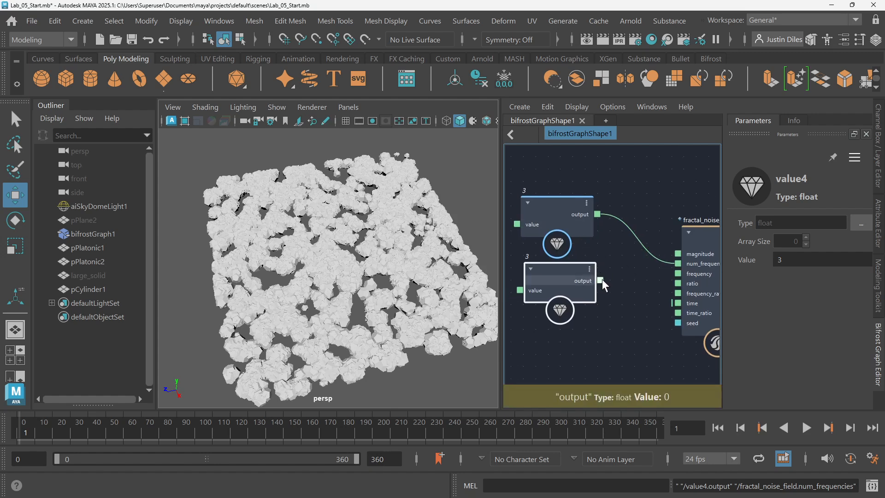
{"action": "left_click_drag", "start_coordinate": [602, 279], "coordinate": [693, 259]}
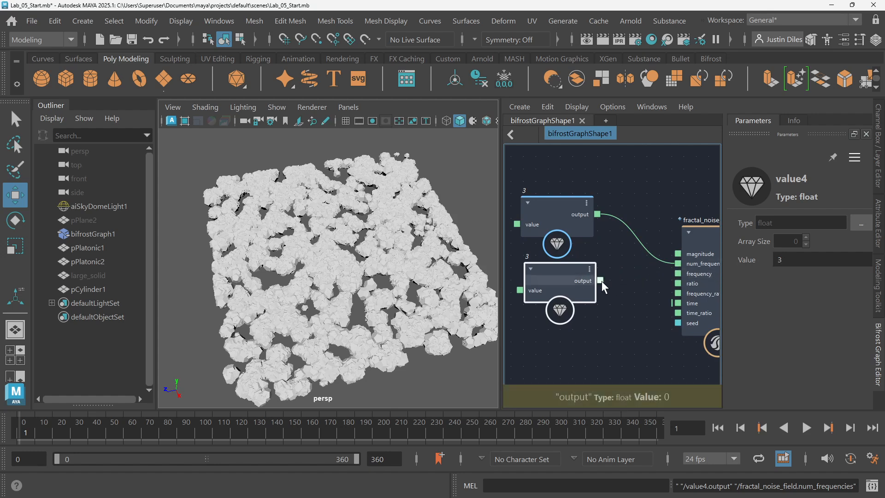
{"action": "left_click_drag", "start_coordinate": [600, 280], "coordinate": [668, 267]}
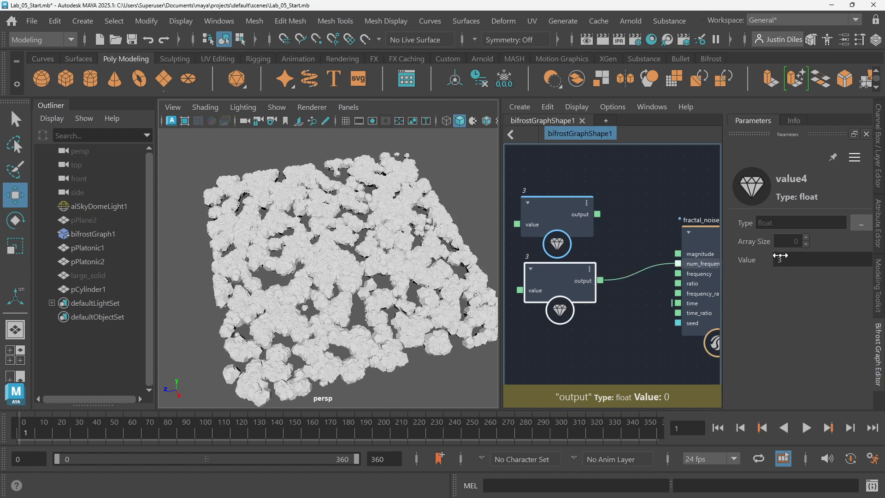
Step: Try a value of 4.238 on the duplicated value node and delete both num_frequencies value nodes
{"action": "left_click_drag", "start_coordinate": [759, 264], "coordinate": [705, 265]}
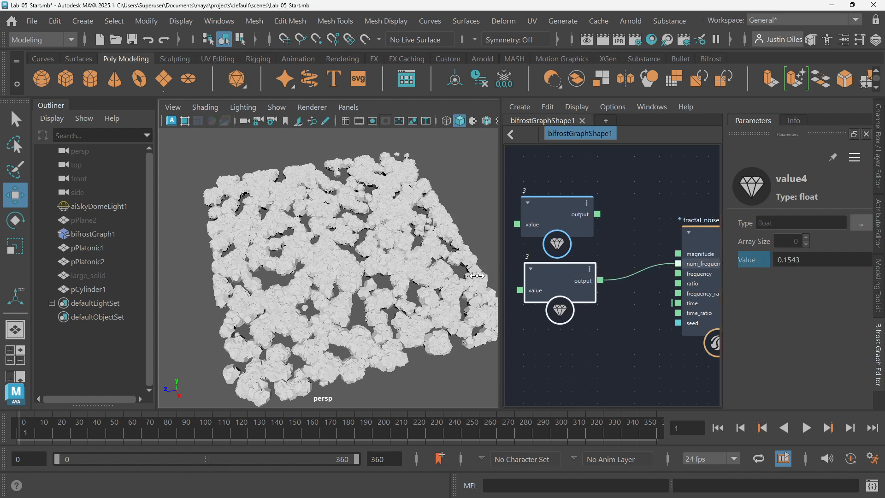
{"action": "middle_click_drag", "start_coordinate": [670, 252], "coordinate": [630, 216], "text": "alt"}
{"action": "middle_click_drag", "start_coordinate": [563, 229], "coordinate": [599, 263], "text": "alt"}
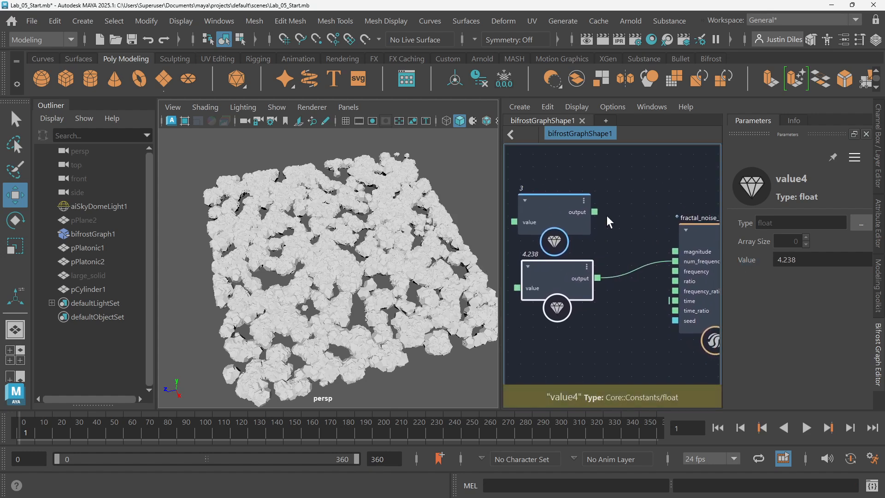
{"action": "left_click_drag", "start_coordinate": [617, 175], "coordinate": [542, 343]}
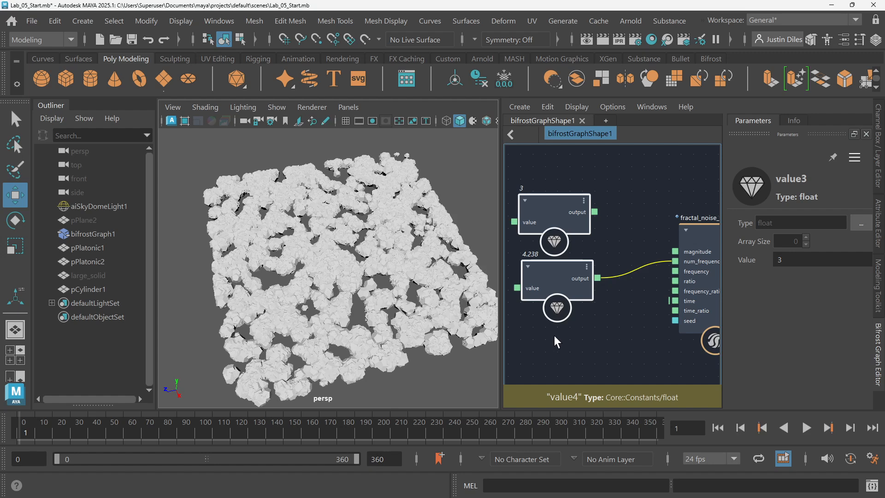
{"action": "key", "text": "Delete"}
Step: Create a value node from the frequency input of fractal_noise_field and set its value to 0.3072
{"action": "right_click", "coordinate": [677, 270]}
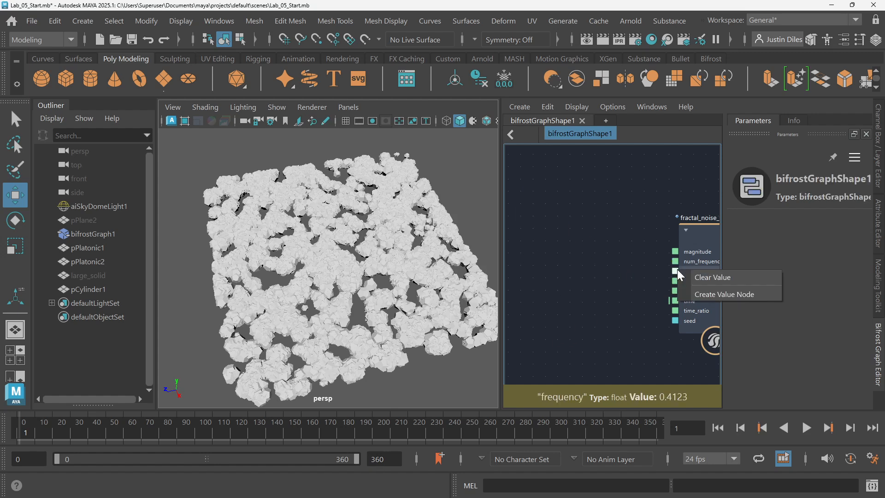
{"action": "left_click", "coordinate": [707, 294]}
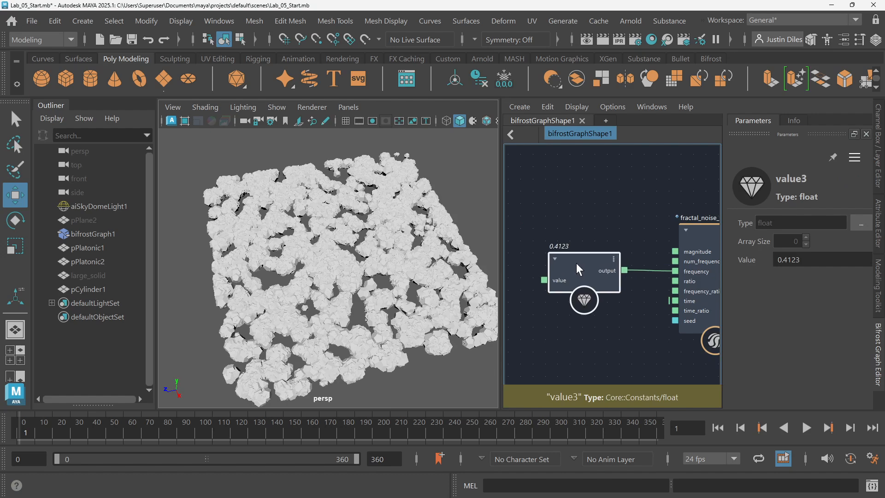
{"action": "left_click_drag", "start_coordinate": [767, 260], "coordinate": [734, 266]}
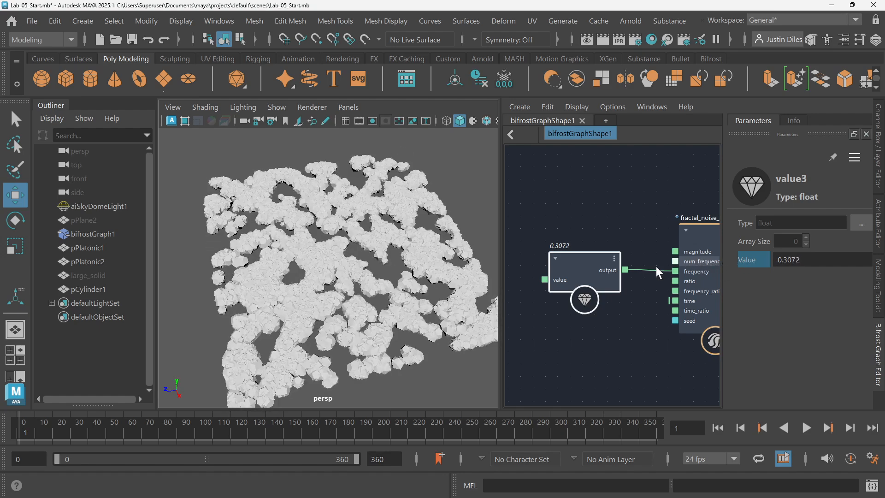
{"action": "left_click_drag", "start_coordinate": [567, 266], "coordinate": [556, 236]}
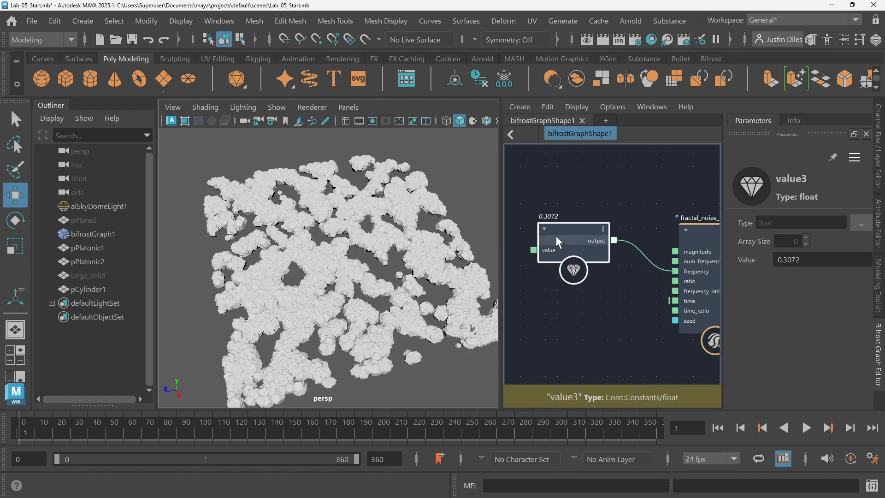
Step: Connect a duplicate of the frequency value node to the frequency input and set the duplicate's value to 0.6176
{"action": "key", "text": "ctrl+d"}
{"action": "left_click_drag", "start_coordinate": [613, 278], "coordinate": [676, 271]}
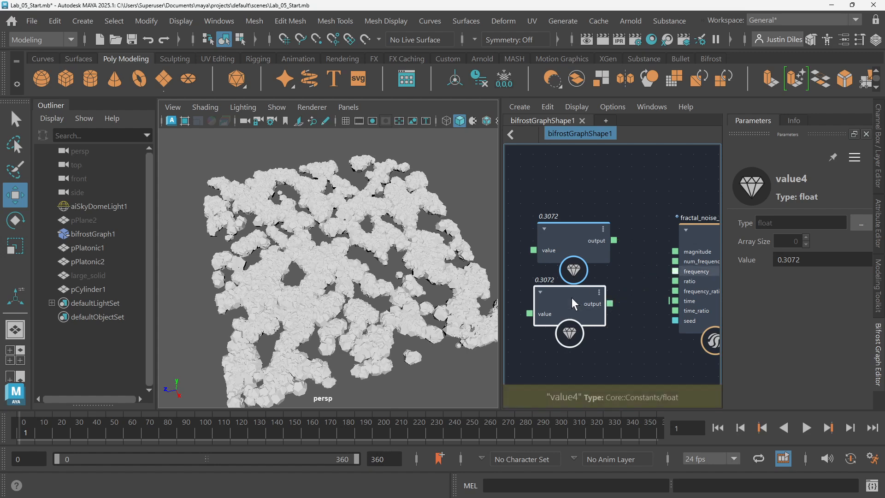
{"action": "left_click_drag", "start_coordinate": [747, 260], "coordinate": [807, 259]}
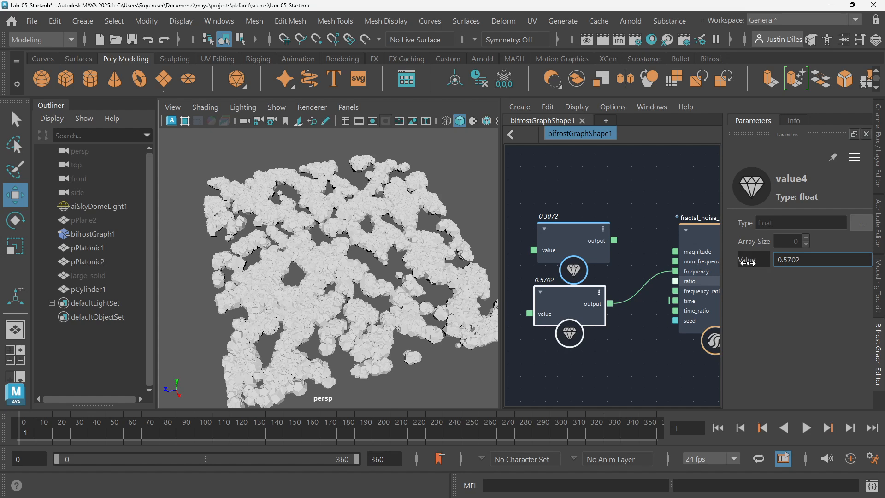
{"action": "left_click_drag", "start_coordinate": [561, 301], "coordinate": [563, 304]}
{"action": "left_click_drag", "start_coordinate": [750, 260], "coordinate": [760, 267]}
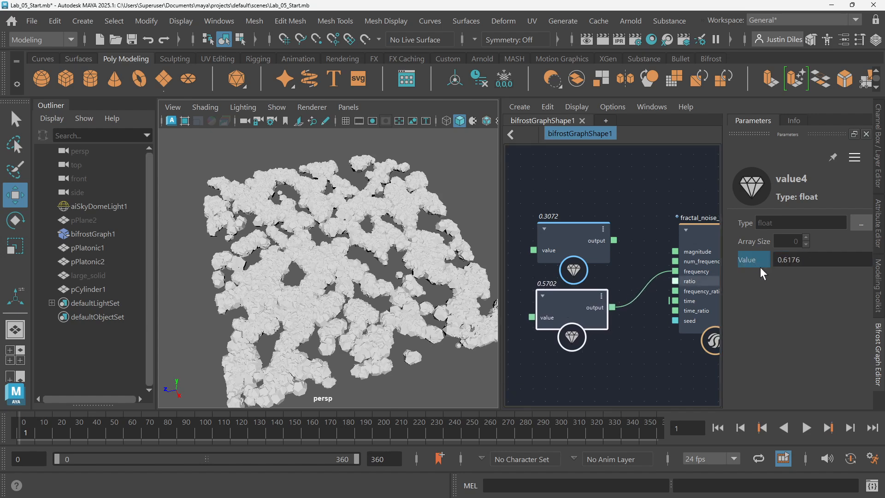
Step: Reconnect the original value node to the frequency input of fractal_noise_field and set its value to 0.2753
{"action": "left_click", "coordinate": [620, 262]}
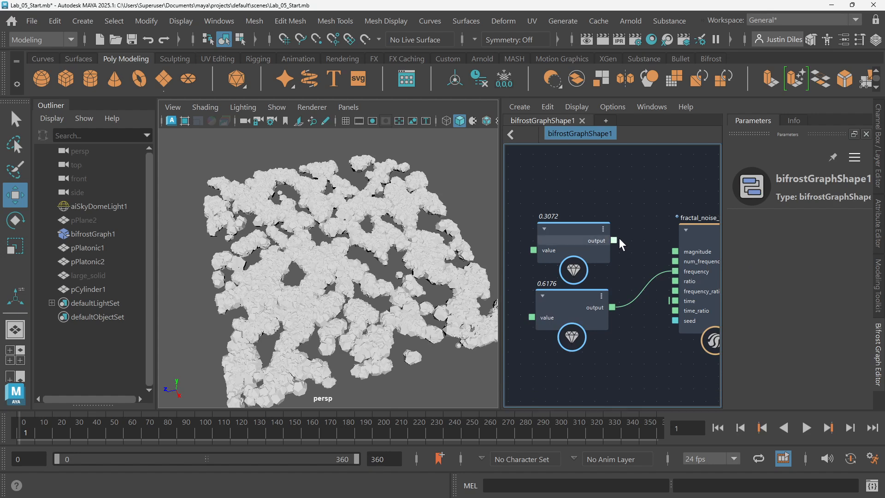
{"action": "left_click_drag", "start_coordinate": [617, 239], "coordinate": [709, 252]}
{"action": "left_click", "coordinate": [708, 233]}
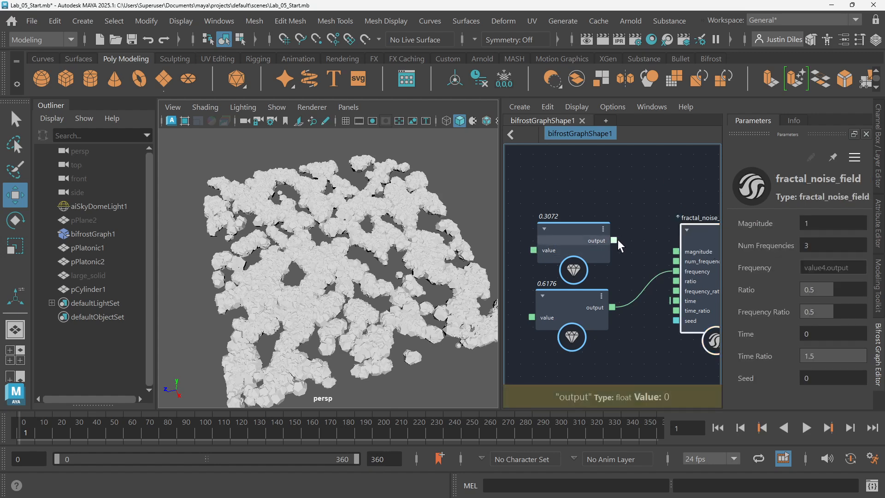
{"action": "left_click_drag", "start_coordinate": [615, 240], "coordinate": [674, 272]}
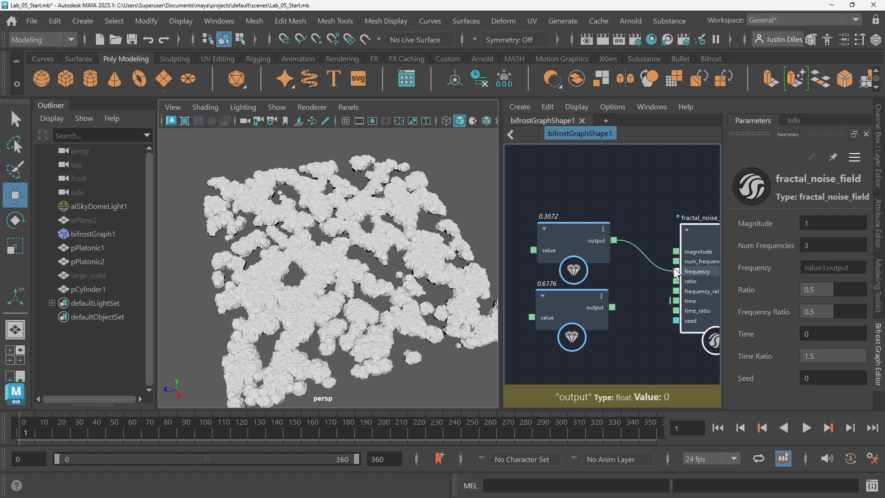
{"action": "left_click", "coordinate": [557, 226]}
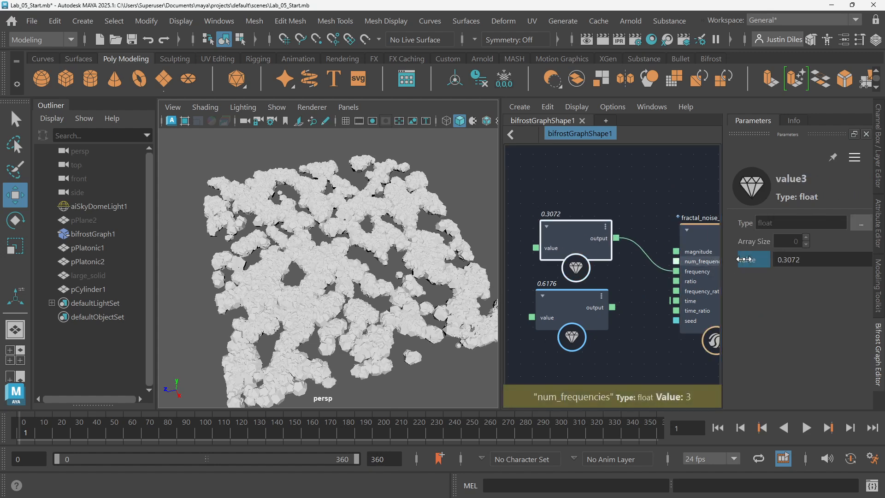
{"action": "left_click_drag", "start_coordinate": [747, 255], "coordinate": [744, 254]}
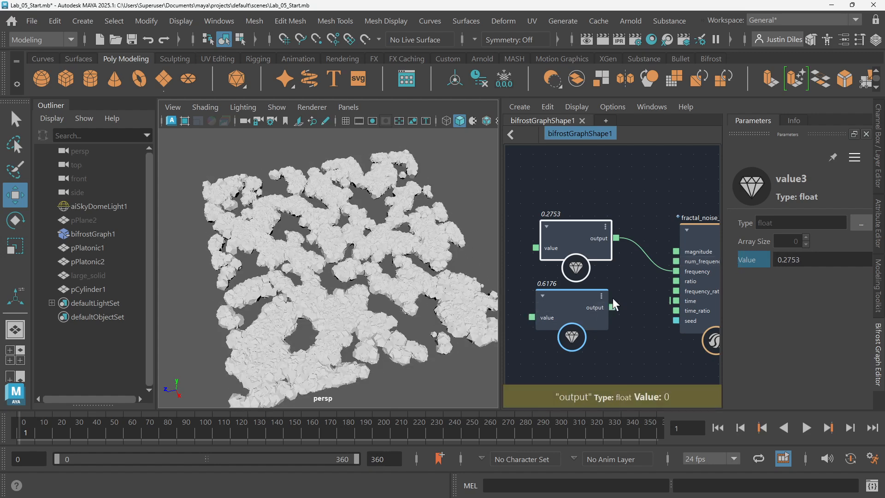
Step: Connect the duplicate value node to frequency, with the original node set to 0.2567 and the duplicate to 0.1
{"action": "left_click_drag", "start_coordinate": [613, 306], "coordinate": [685, 270]}
{"action": "left_click_drag", "start_coordinate": [743, 259], "coordinate": [770, 259]}
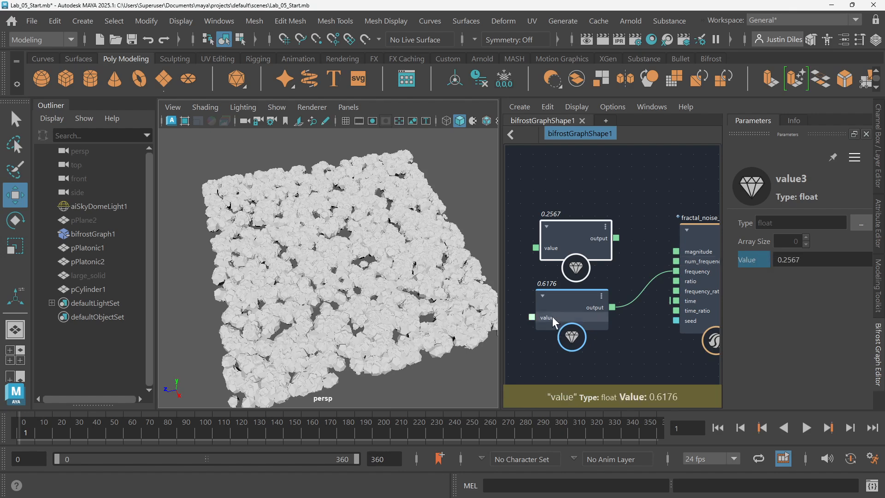
{"action": "left_click_drag", "start_coordinate": [561, 305], "coordinate": [566, 302]}
{"action": "left_click_drag", "start_coordinate": [762, 260], "coordinate": [580, 263]}
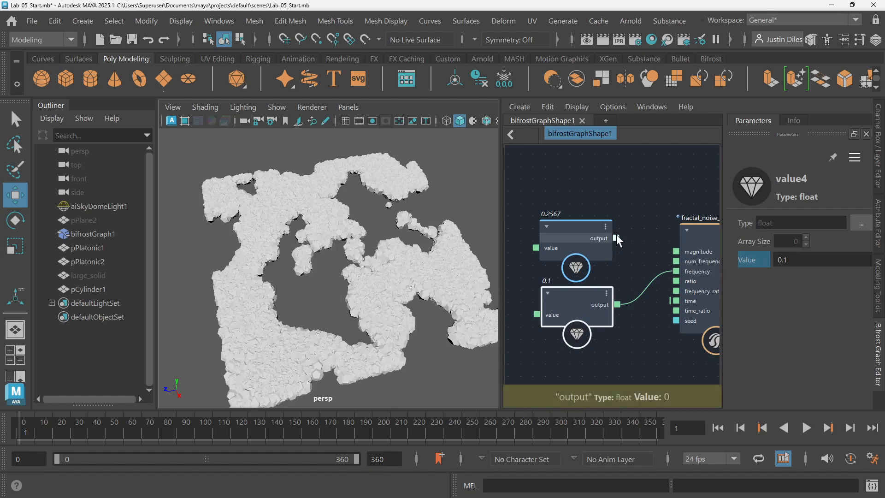
Step: Switch the frequency input of fractal_noise_field back to the original value node's output
{"action": "left_click_drag", "start_coordinate": [616, 237], "coordinate": [677, 271]}
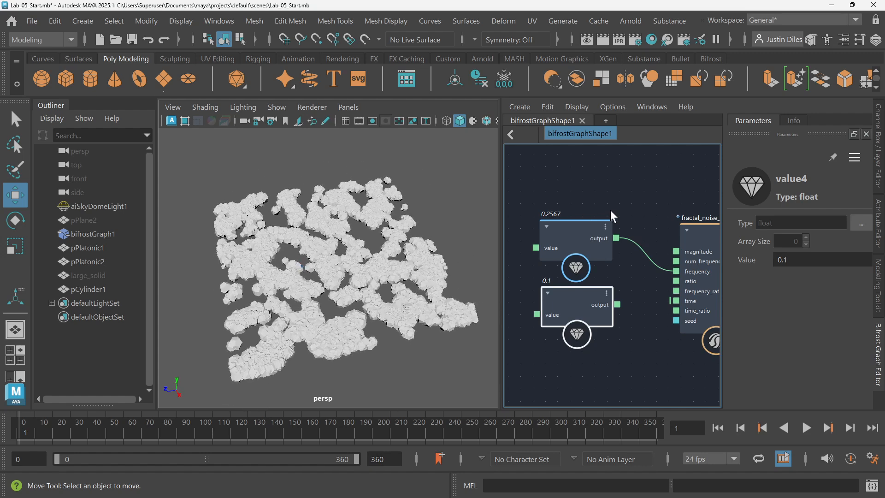
{"action": "scroll", "coordinate": [610, 225], "scroll_direction": "down", "scroll_amount": 3}
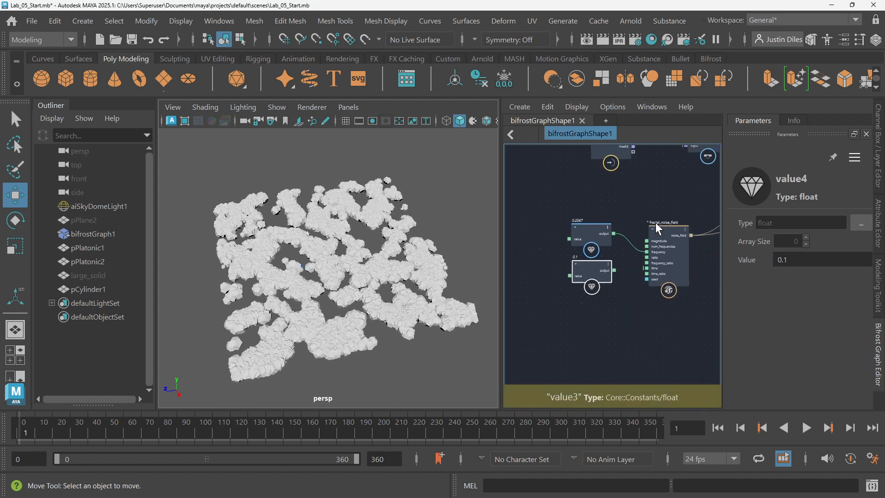
{"action": "middle_click_drag", "start_coordinate": [669, 211], "coordinate": [546, 281]}
{"action": "scroll", "coordinate": [546, 280], "scroll_direction": "down", "scroll_amount": 1}
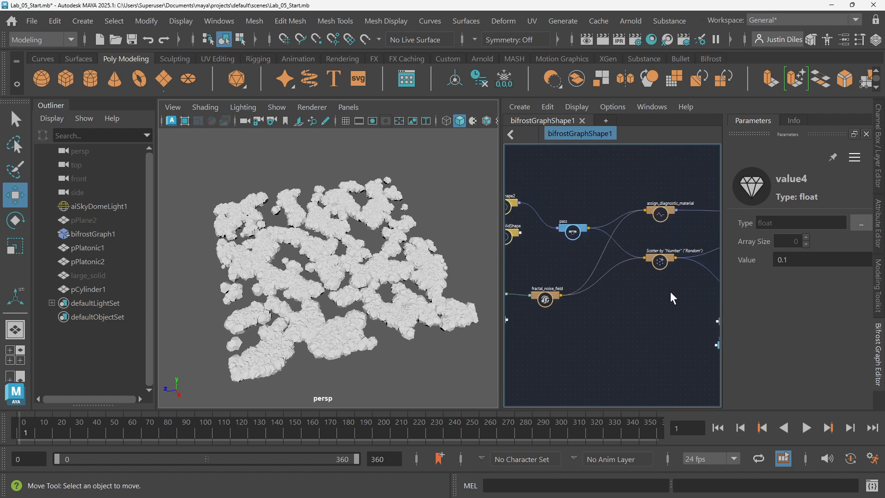
{"action": "middle_click_drag", "start_coordinate": [670, 292], "coordinate": [518, 267]}
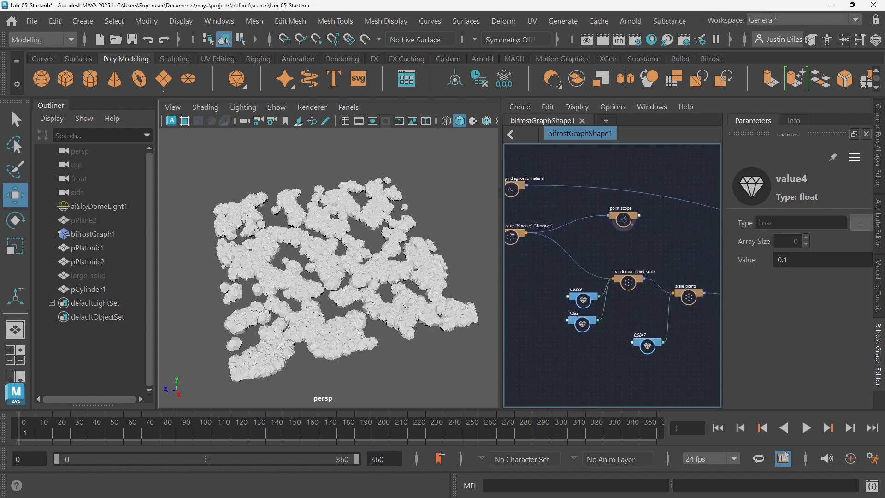